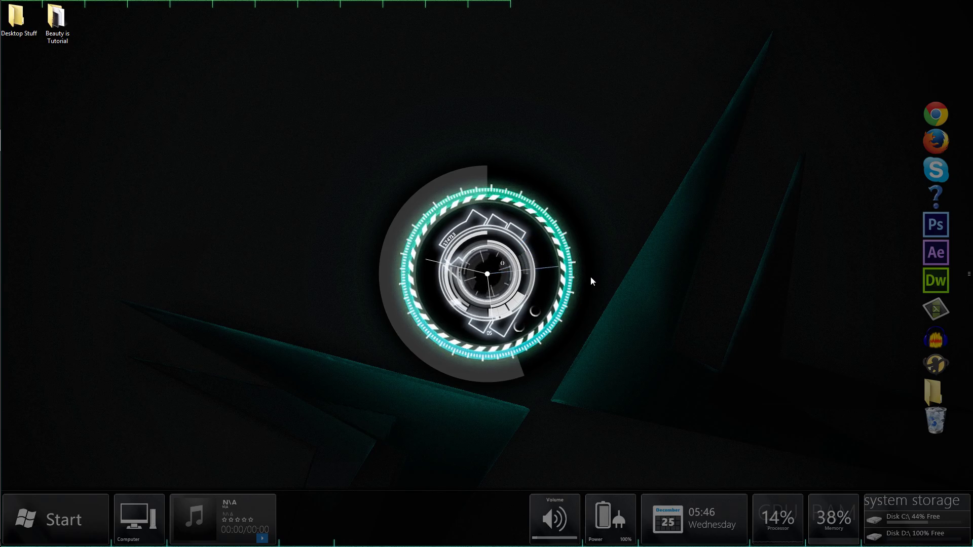
- Launch Photoshop from the desktop and bring its empty workspace to the front
{"action": "left_click", "coordinate": [931, 226]}
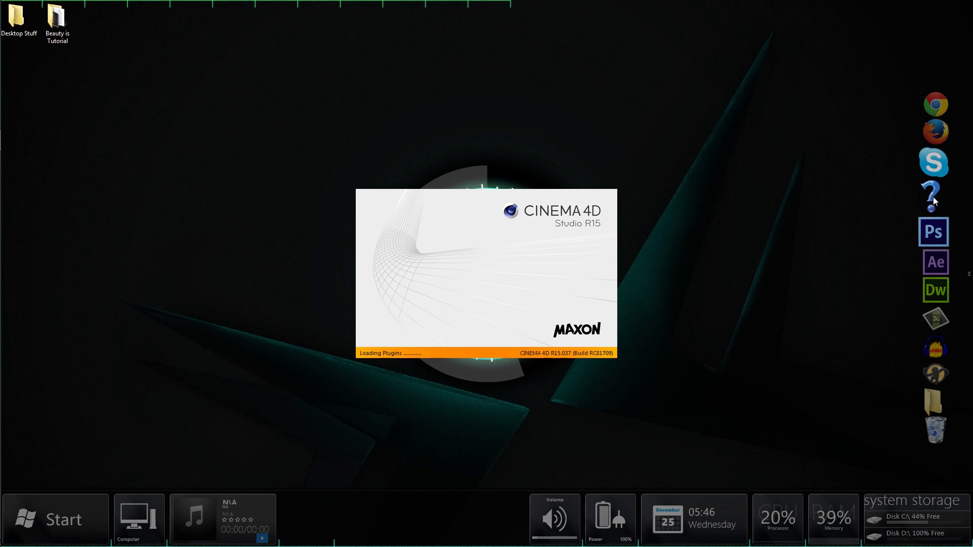
{"action": "right_click", "coordinate": [933, 197]}
{"action": "left_click", "coordinate": [746, 238]}
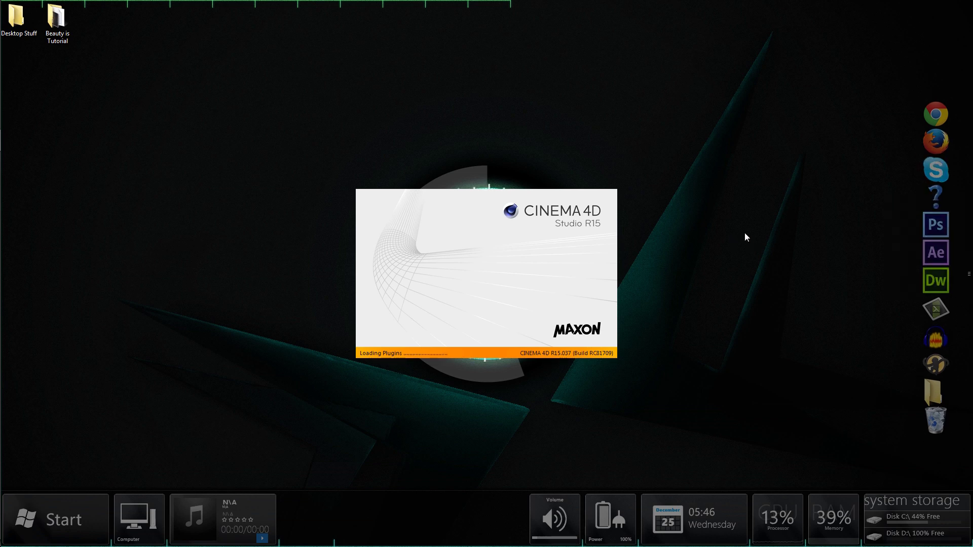
{"action": "left_click", "coordinate": [941, 226]}
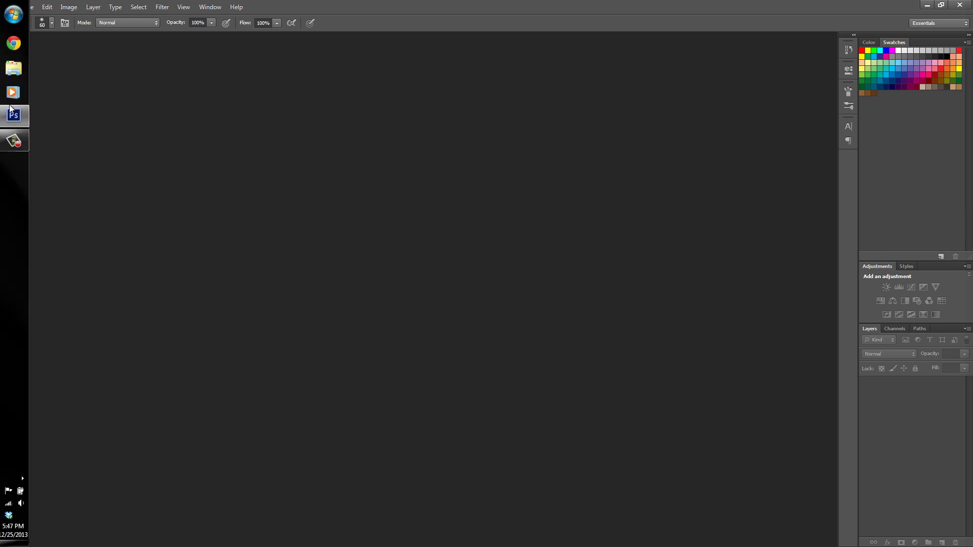
{"action": "left_click", "coordinate": [928, 6]}
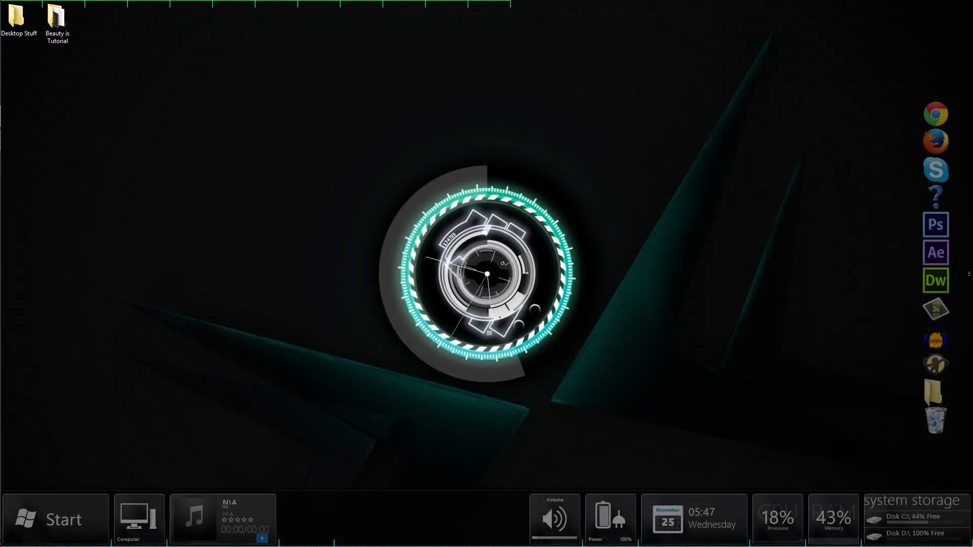
{"action": "left_click", "coordinate": [14, 117]}
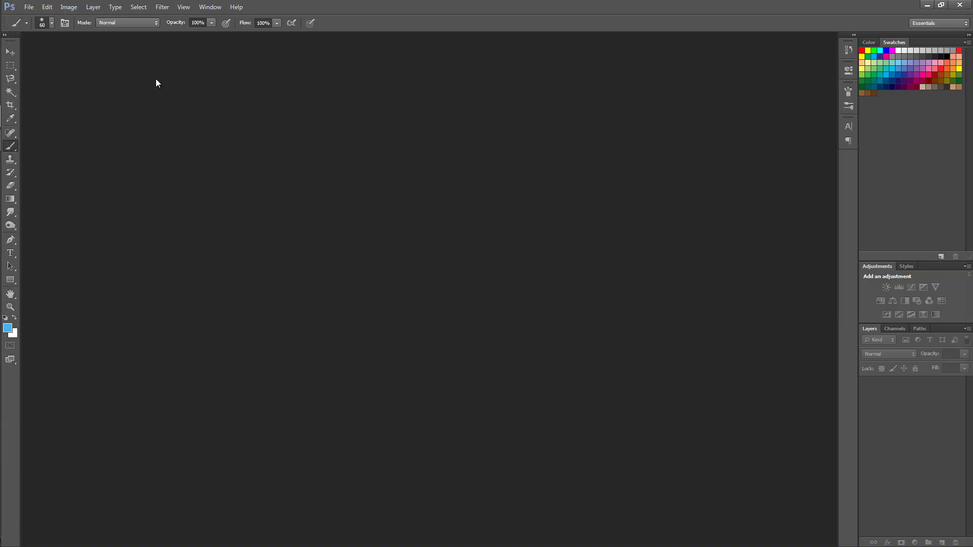
- Create a new white RGB document 627 pixels wide and 300 pixels high at 72 pixels/inch
{"action": "left_click", "coordinate": [29, 7]}
{"action": "left_click", "coordinate": [56, 16]}
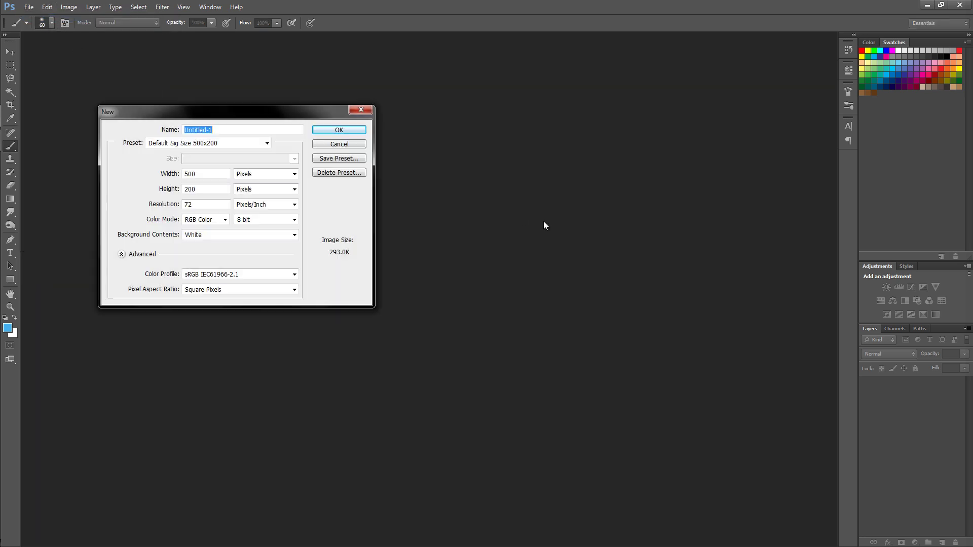
{"action": "left_click_drag", "start_coordinate": [226, 117], "coordinate": [439, 133]}
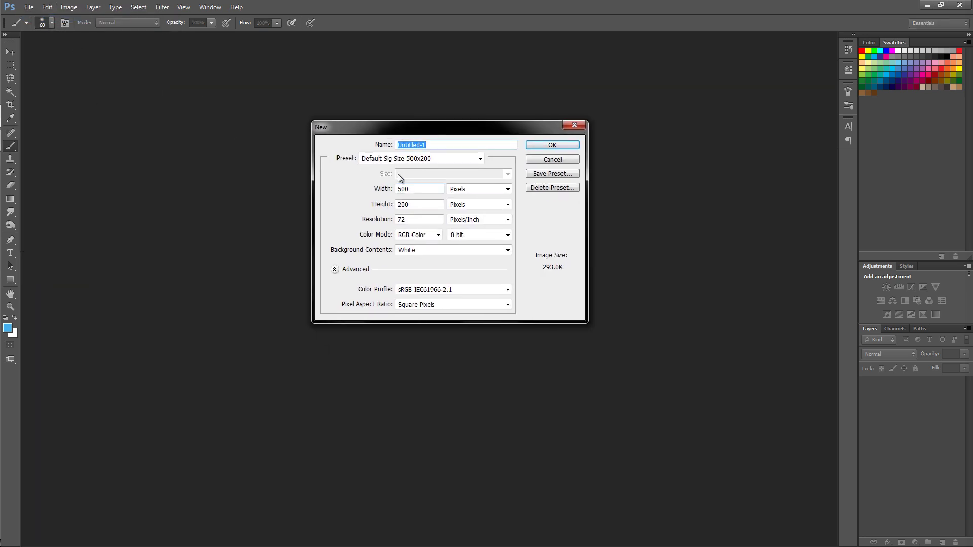
{"action": "double_click", "coordinate": [423, 190]}
{"action": "type", "text": "300"}
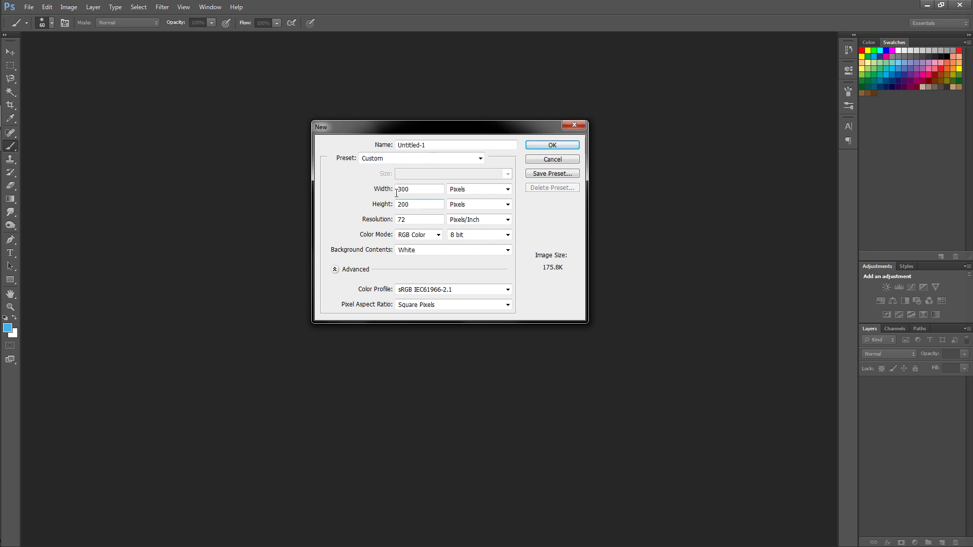
{"action": "key", "text": "Tab"}
{"action": "type", "text": "300"}
{"action": "key", "text": "shift+Tab"}
{"action": "type", "text": "627"}
{"action": "key", "text": "Return"}
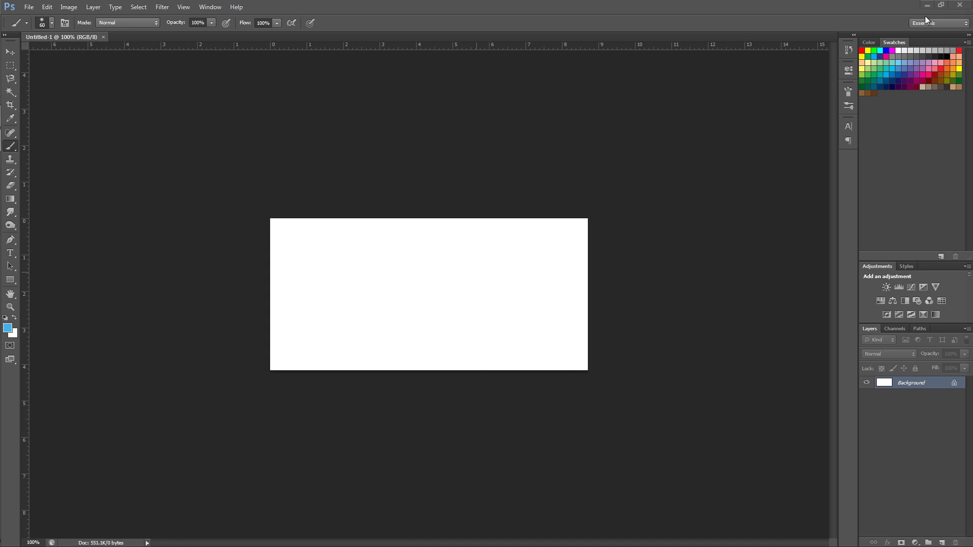
- Place the images 49, Media_Militia_-_Bokeh_28 and My2~0 from the "Beauty is Tutorial" folder into the document
{"action": "left_click_drag", "start_coordinate": [800, 6], "coordinate": [809, 150]}
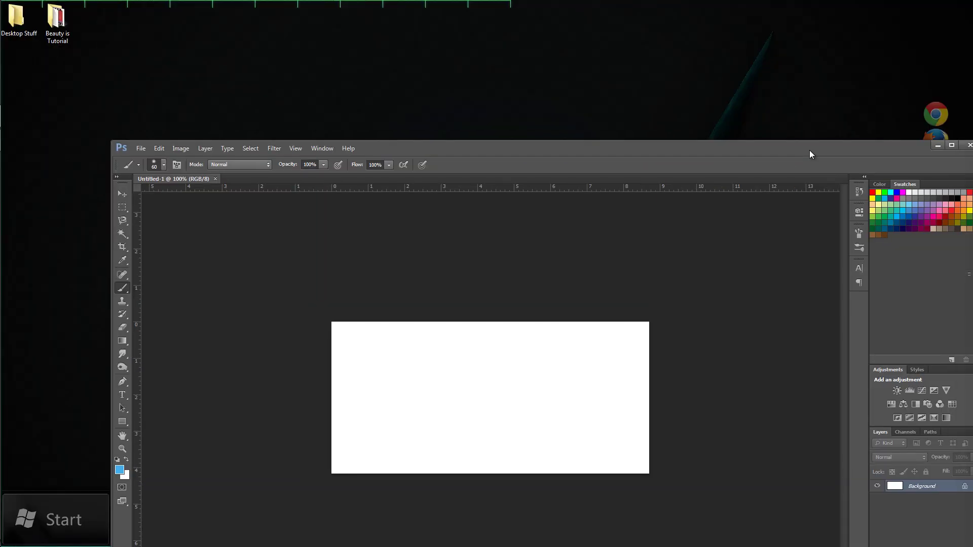
{"action": "double_click", "coordinate": [56, 18]}
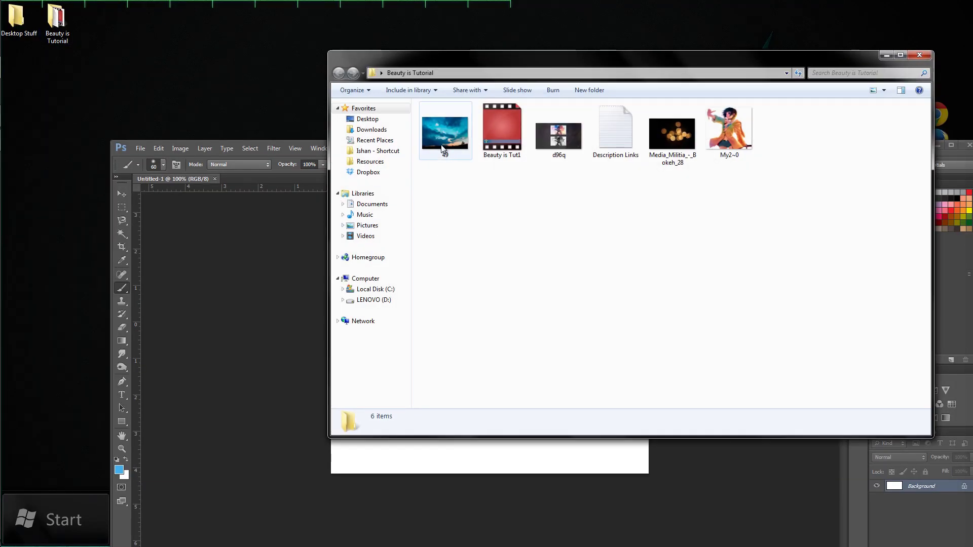
{"action": "left_click", "coordinate": [443, 147]}
{"action": "left_click", "coordinate": [672, 135], "text": "ctrl"}
{"action": "left_click", "coordinate": [715, 136], "text": "ctrl"}
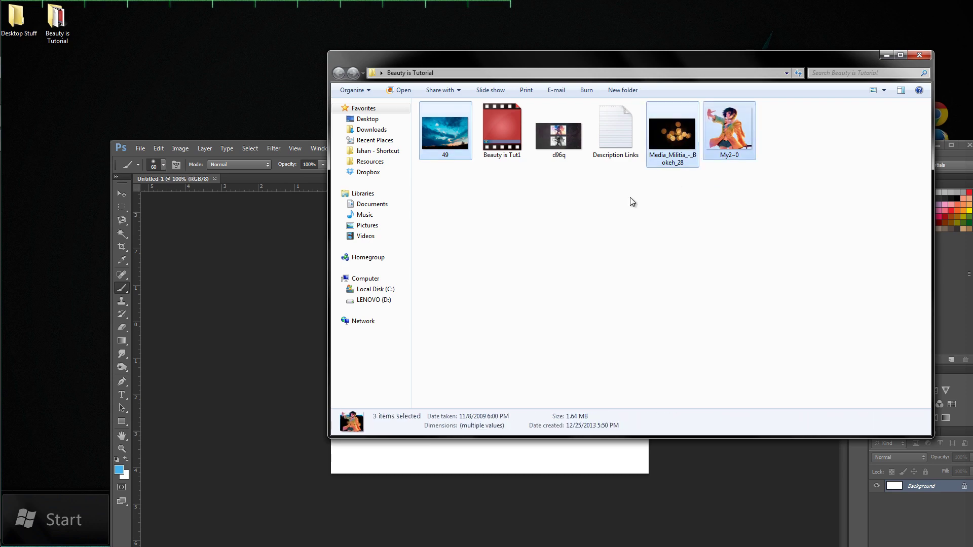
{"action": "left_click_drag", "start_coordinate": [672, 132], "coordinate": [202, 482]}
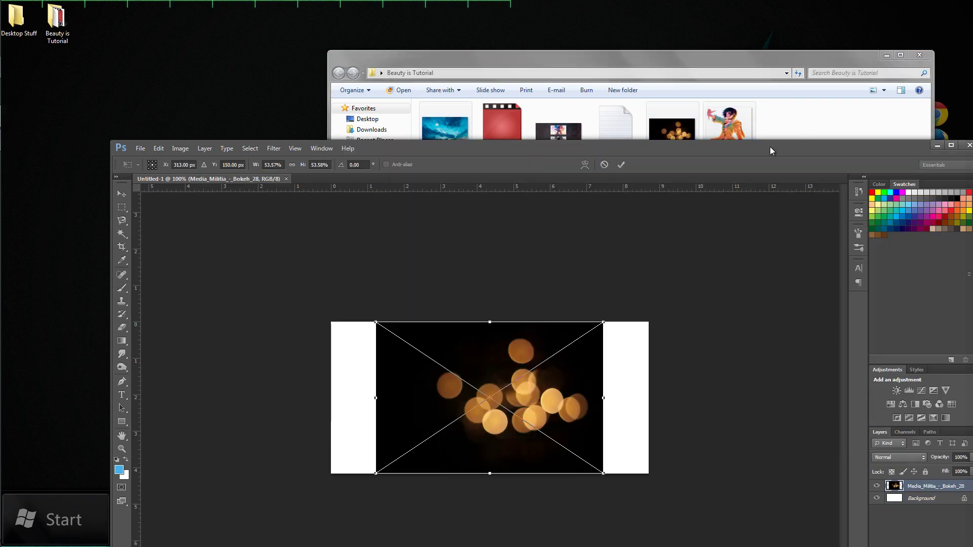
{"action": "double_click", "coordinate": [770, 148]}
{"action": "key", "text": "Return"}
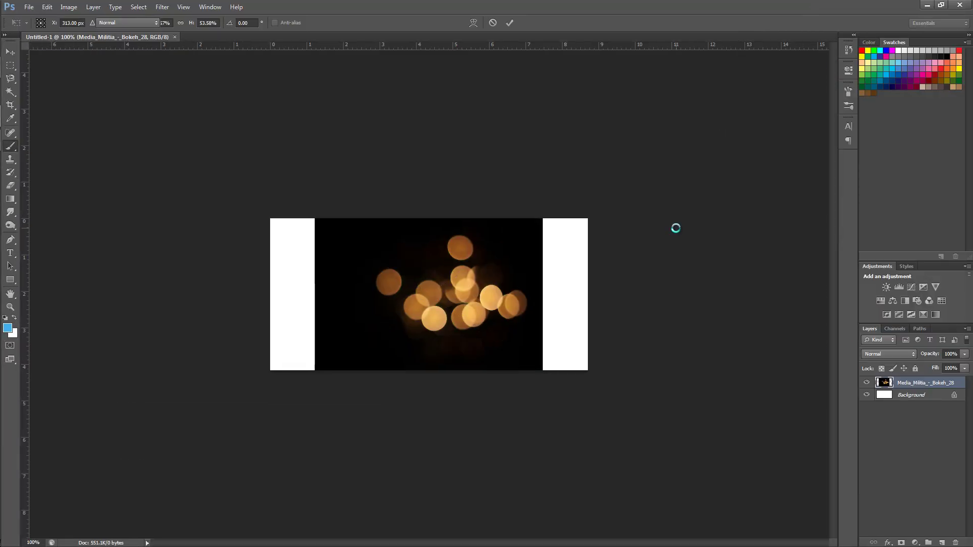
{"action": "key", "text": "Return"}
{"action": "key", "text": "Return"}
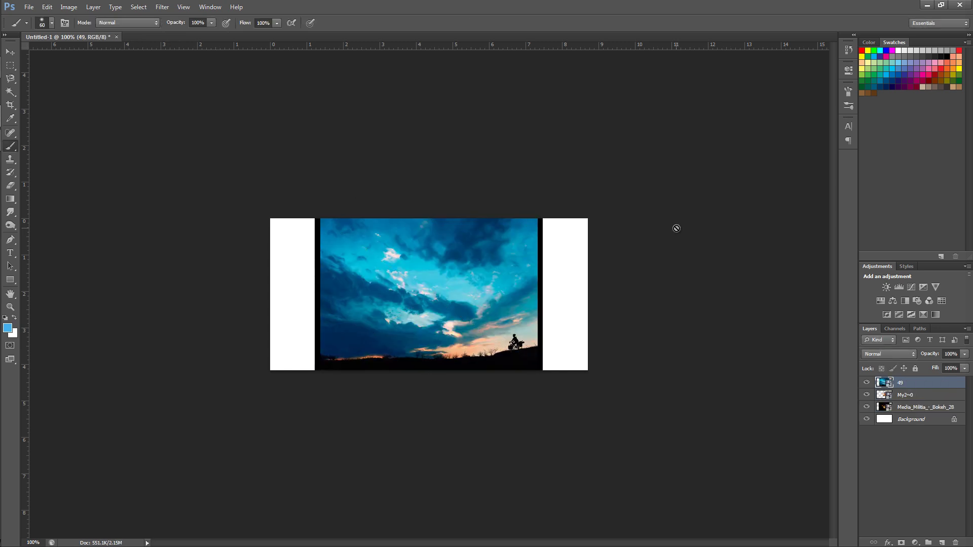
- Move the Media_Militia_-_Bokeh_28 layer to the top of the layer stack
{"action": "key", "text": "ctrl+plus"}
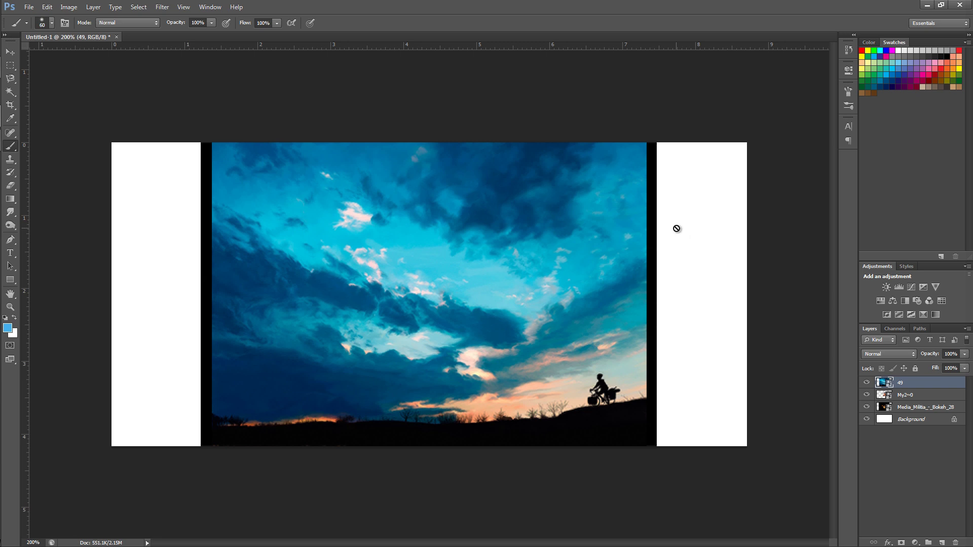
{"action": "left_click", "coordinate": [952, 412]}
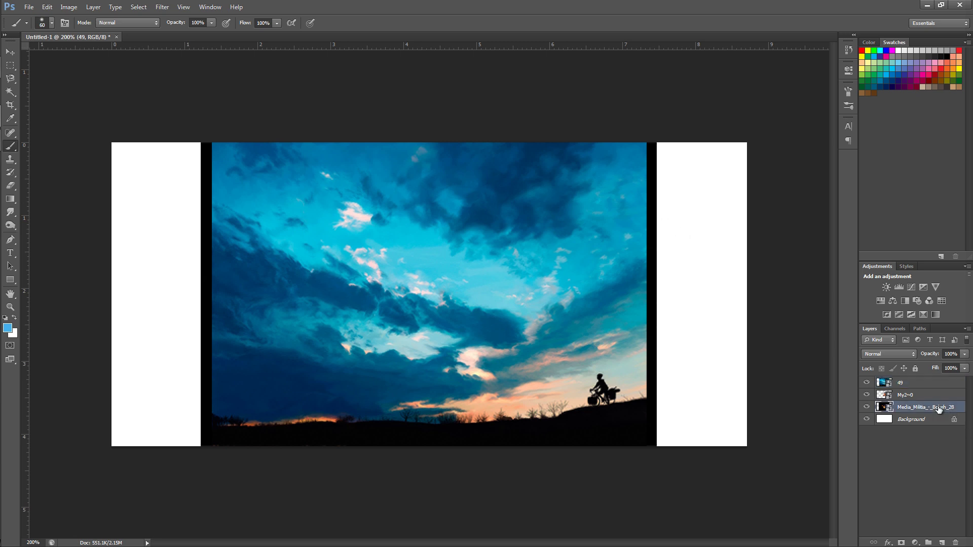
{"action": "left_click", "coordinate": [908, 386]}
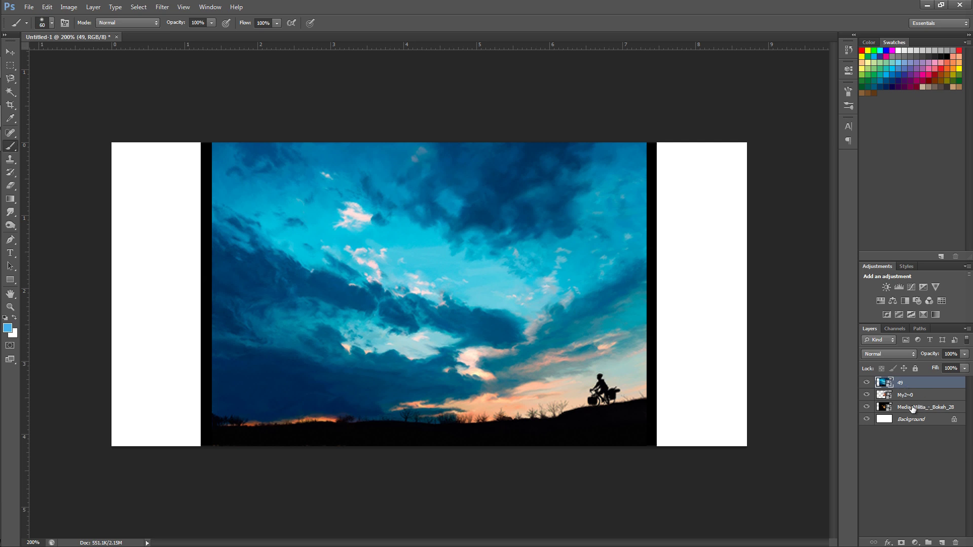
{"action": "left_click", "coordinate": [906, 401]}
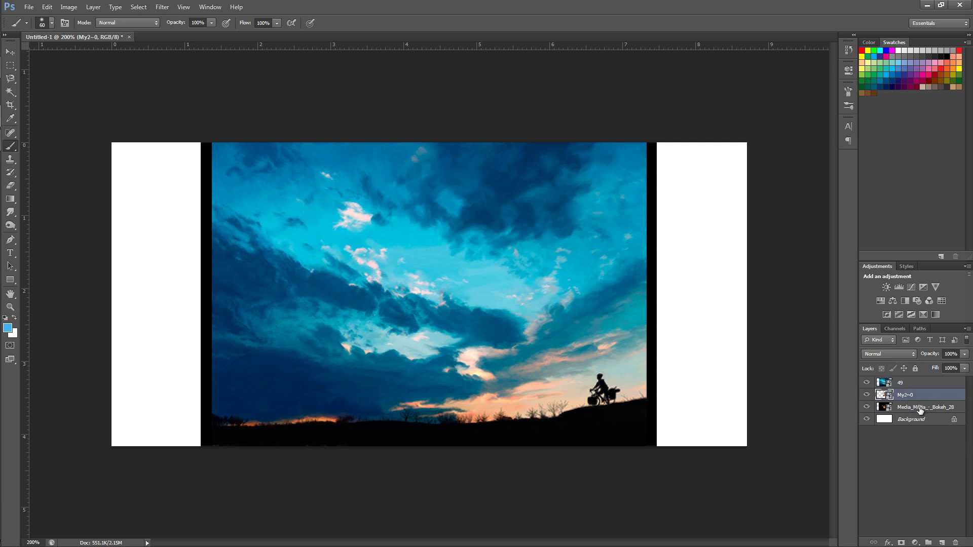
{"action": "left_click", "coordinate": [920, 410]}
{"action": "left_click_drag", "start_coordinate": [885, 412], "coordinate": [915, 385]}
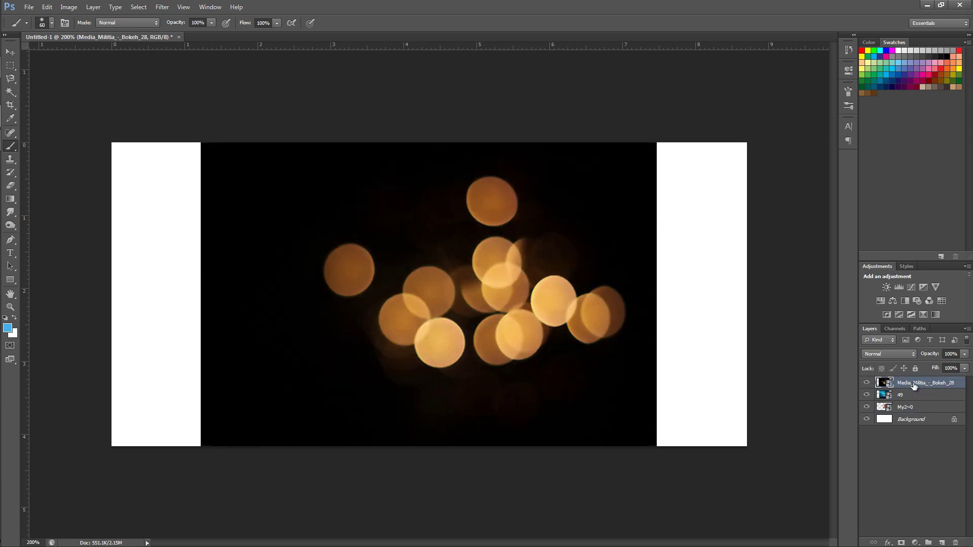
- Hide the Media_Militia_-_Bokeh_28, 49 and My2~0 layers
{"action": "left_click", "coordinate": [867, 383]}
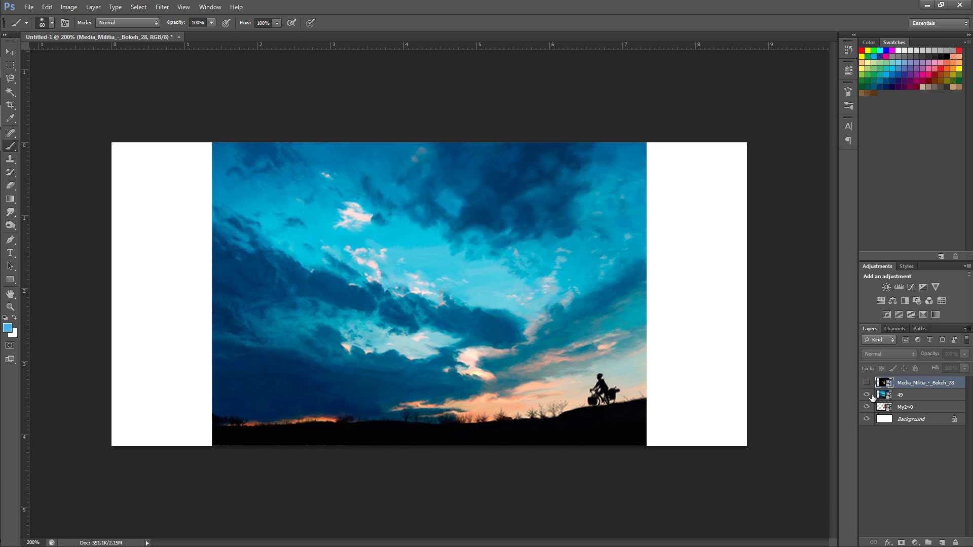
{"action": "left_click", "coordinate": [867, 395]}
{"action": "left_click", "coordinate": [900, 396]}
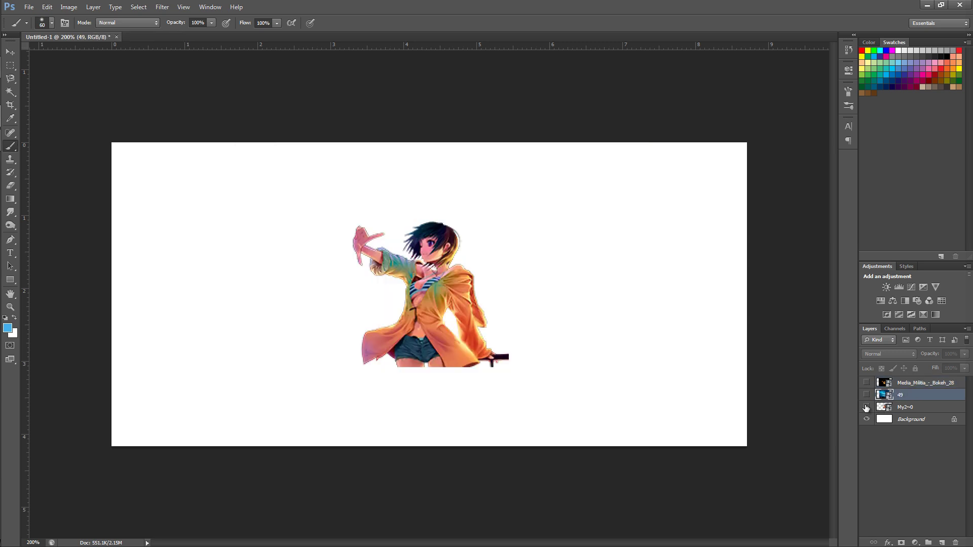
{"action": "left_click", "coordinate": [867, 407]}
- Move the 49 layer below My2~0, directly above the Background layer
{"action": "double_click", "coordinate": [913, 401]}
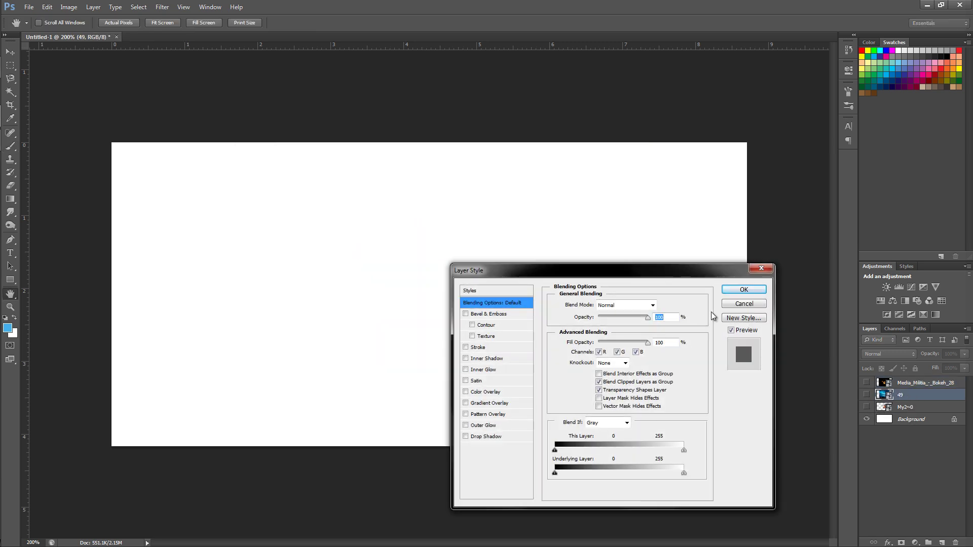
{"action": "key", "text": "Escape"}
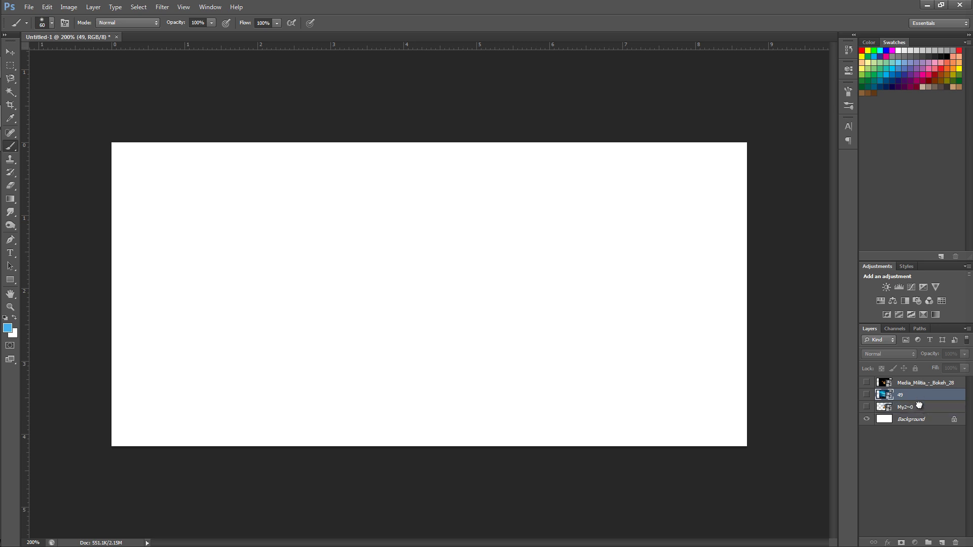
{"action": "left_click_drag", "start_coordinate": [919, 405], "coordinate": [919, 411]}
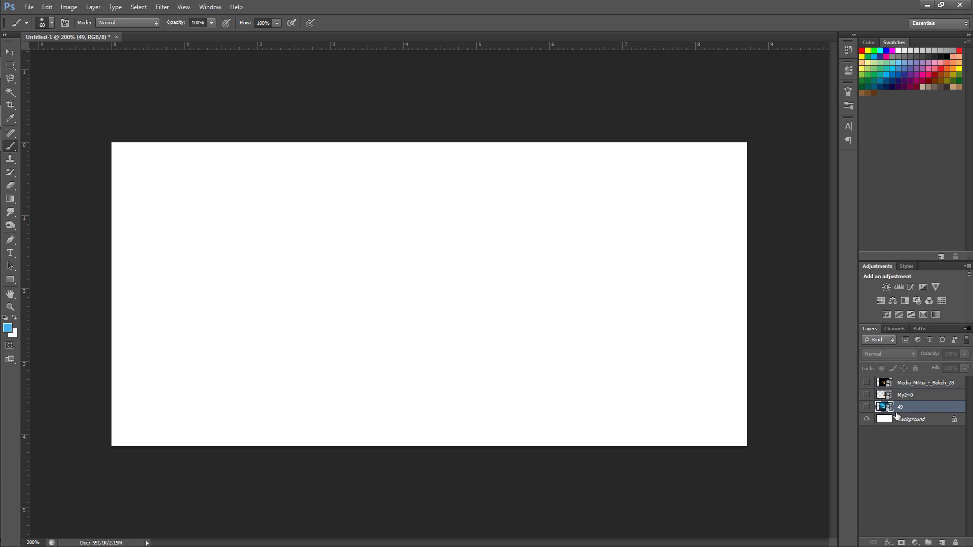
- Show the 49 sky layer and scale it to about 50% to cover the whole canvas, and make the My2~0 layer visible
{"action": "left_click", "coordinate": [866, 407]}
{"action": "key", "text": "ctrl+t"}
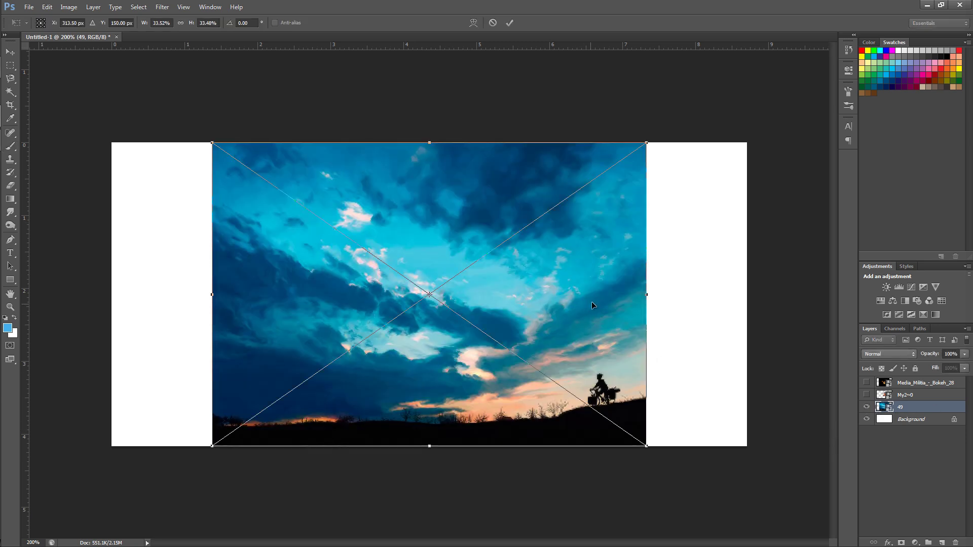
{"action": "left_click_drag", "start_coordinate": [592, 302], "coordinate": [517, 289]}
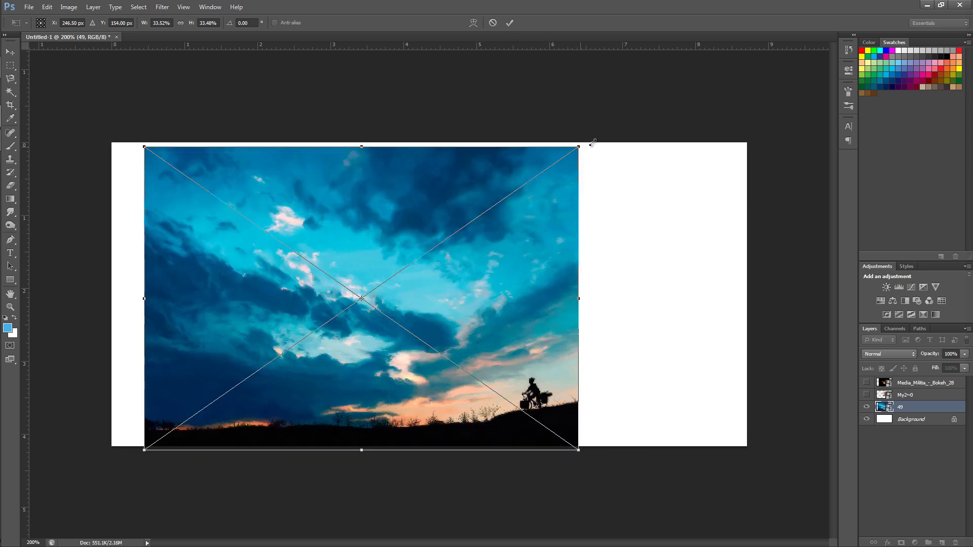
{"action": "left_click_drag", "start_coordinate": [593, 143], "coordinate": [830, 95]}
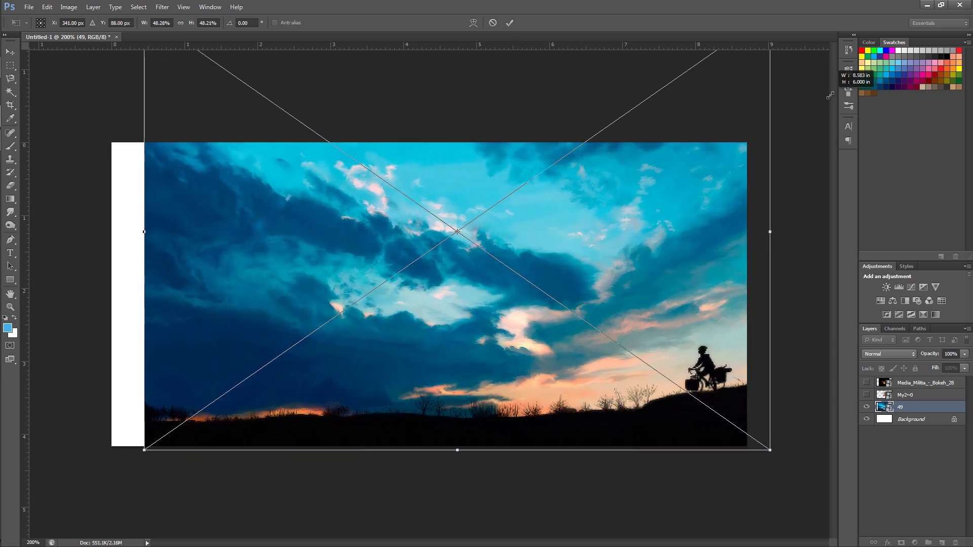
{"action": "left_click_drag", "start_coordinate": [363, 352], "coordinate": [358, 353]}
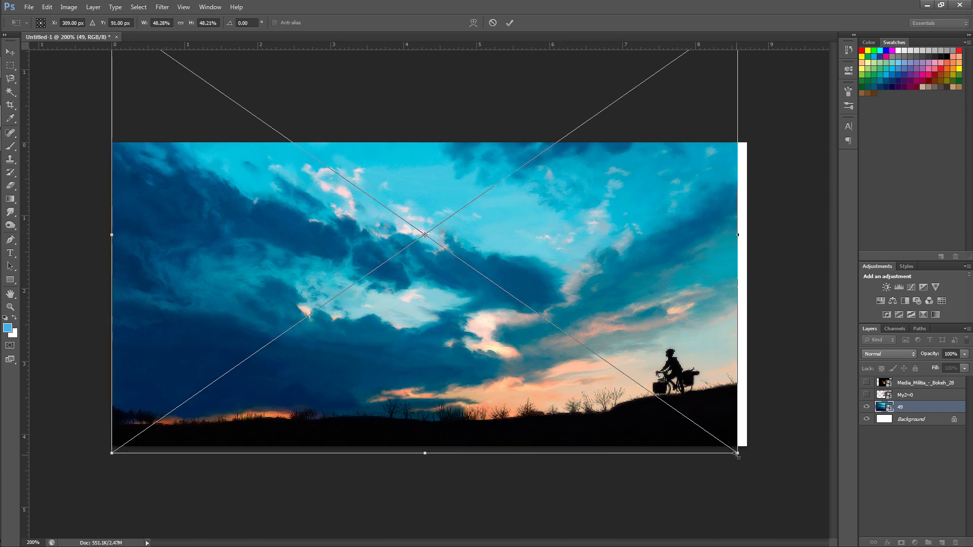
{"action": "left_click_drag", "start_coordinate": [737, 454], "coordinate": [759, 466]}
{"action": "left_click_drag", "start_coordinate": [542, 401], "coordinate": [534, 393]}
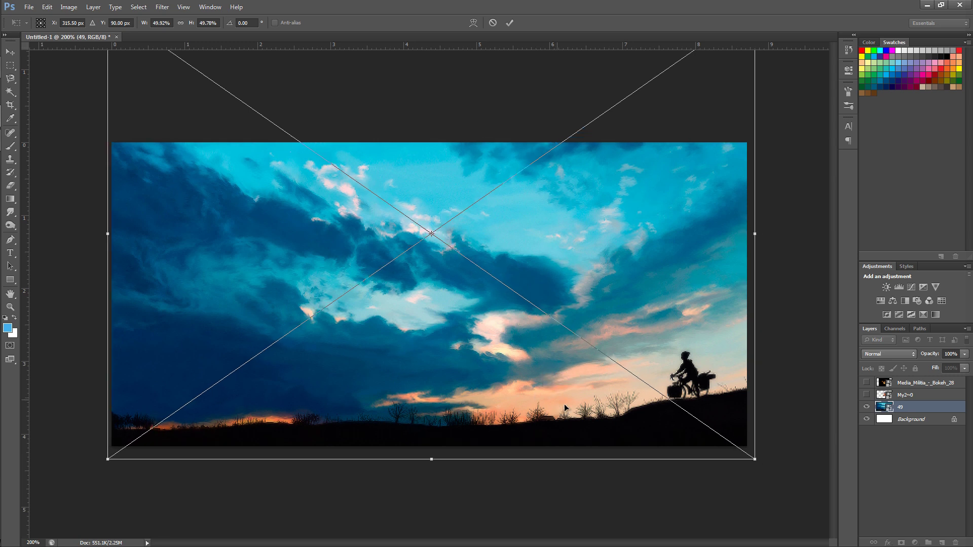
{"action": "key", "text": "b"}
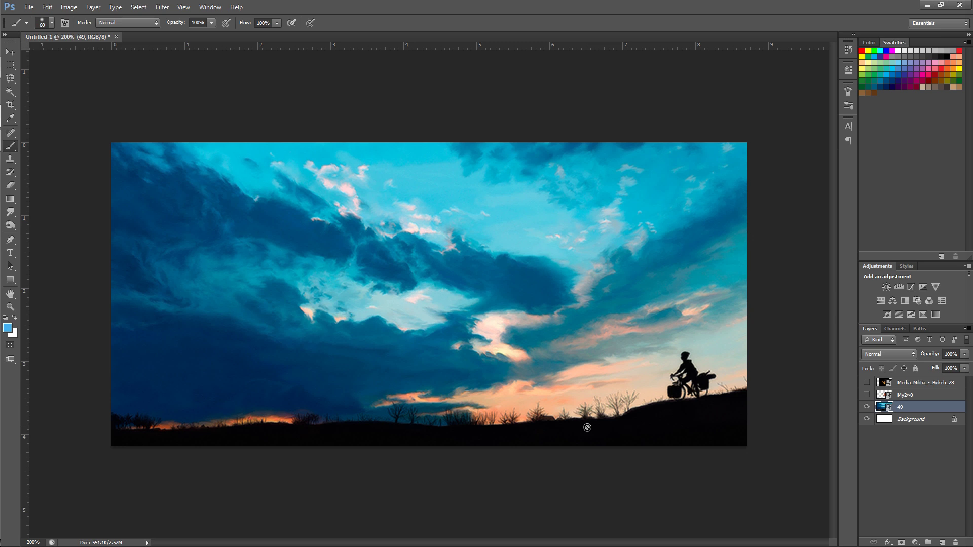
{"action": "left_click", "coordinate": [867, 394]}
{"action": "key", "text": "ctrl+t"}
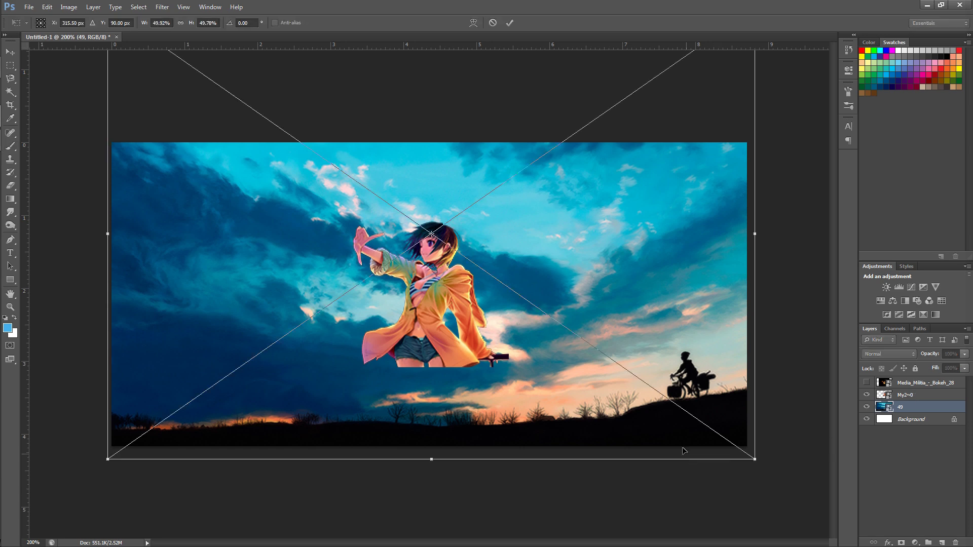
{"action": "mouse_move", "coordinate": [642, 229]}
{"action": "left_mouse_down"}
{"action": "mouse_move", "coordinate": [603, 362]}
{"action": "mouse_move", "coordinate": [609, 341]}
{"action": "left_mouse_up"}
{"action": "key", "text": "b"}
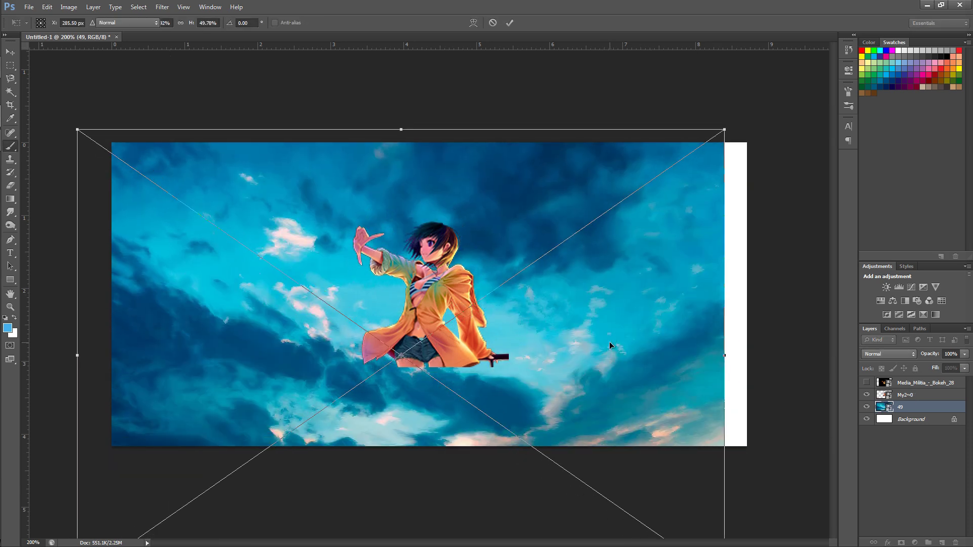
{"action": "key", "text": "Return"}
- Scale the My2~0 character layer up to about 217% and move it so the figure fills the middle of the canvas
{"action": "left_click", "coordinate": [909, 398]}
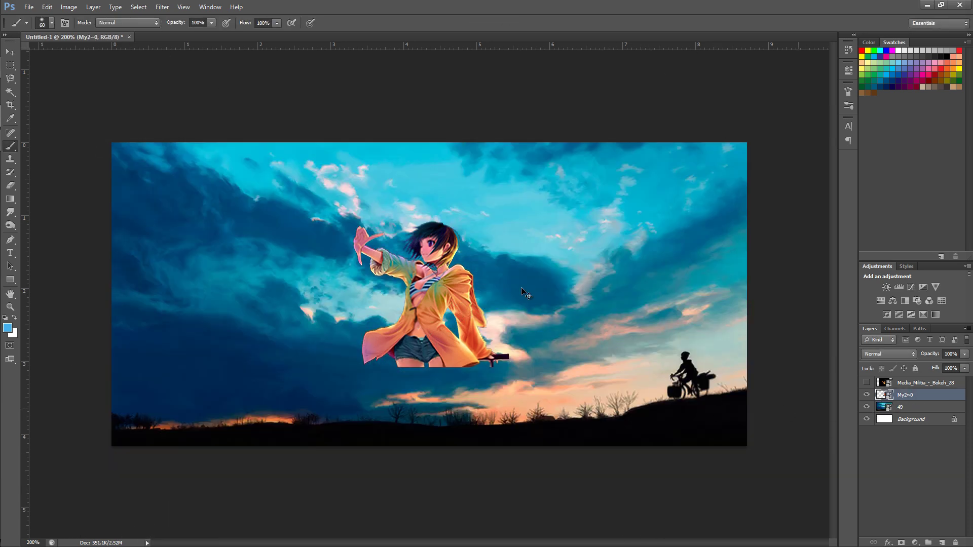
{"action": "key", "text": "ctrl+t"}
{"action": "left_click_drag", "start_coordinate": [508, 223], "coordinate": [719, 85]}
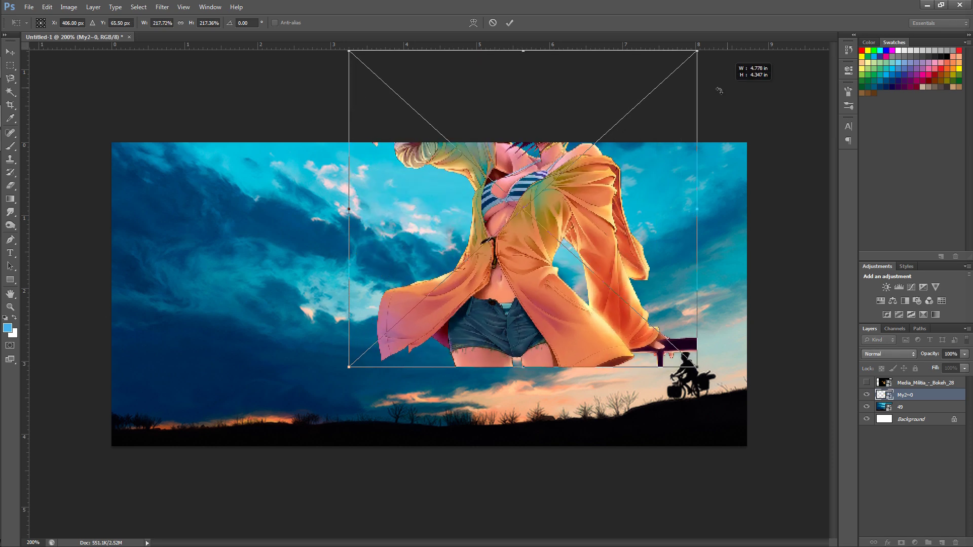
{"action": "mouse_move", "coordinate": [512, 327]}
{"action": "left_mouse_down"}
{"action": "mouse_move", "coordinate": [441, 425]}
{"action": "mouse_move", "coordinate": [439, 408]}
{"action": "left_mouse_up"}
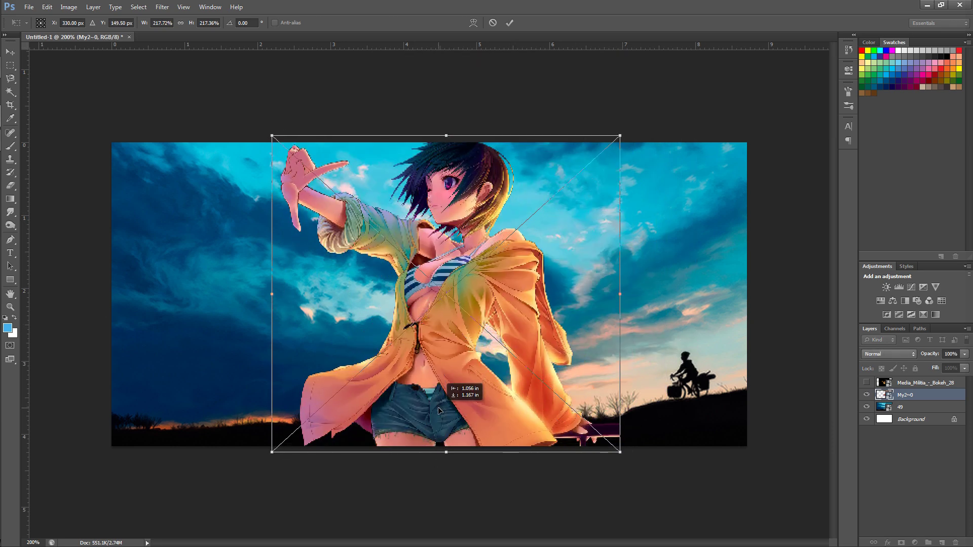
{"action": "key", "text": "Return"}
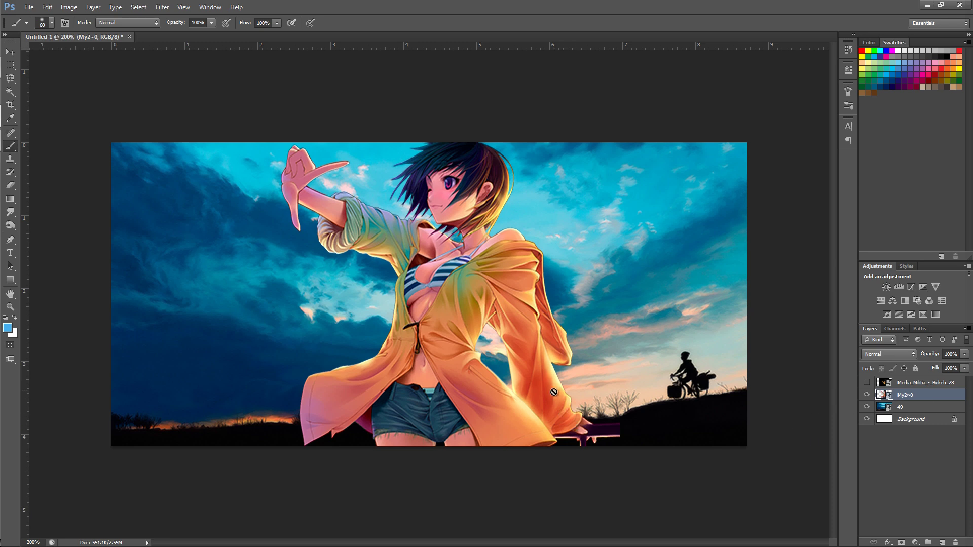
{"action": "key", "text": "ctrl+t"}
{"action": "left_click_drag", "start_coordinate": [480, 374], "coordinate": [514, 374]}
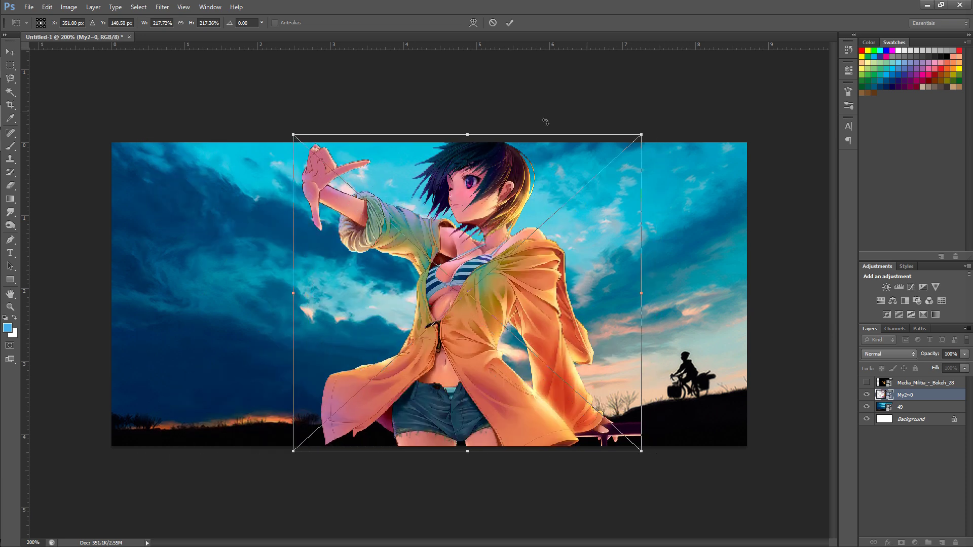
{"action": "left_click", "coordinate": [493, 23]}
{"action": "left_click", "coordinate": [867, 395]}
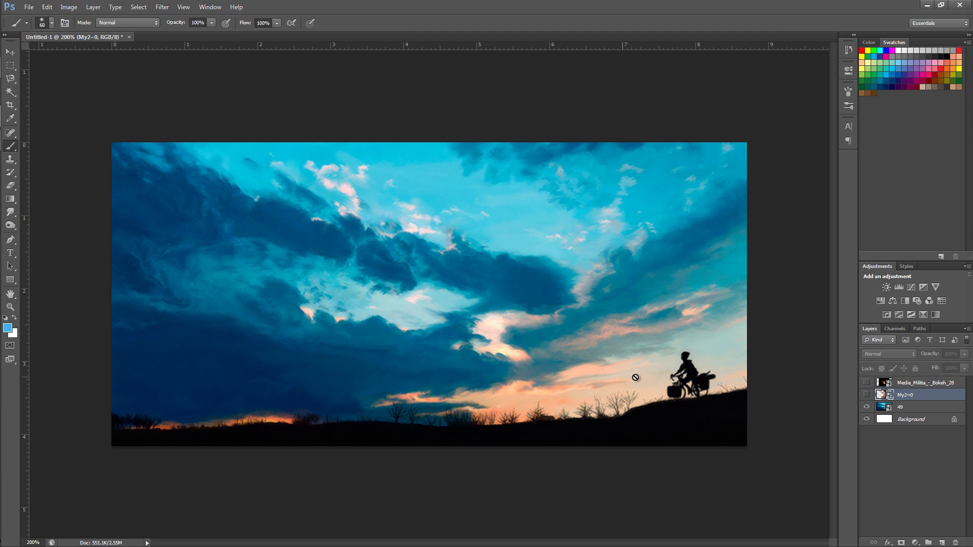
{"action": "left_click", "coordinate": [867, 395]}
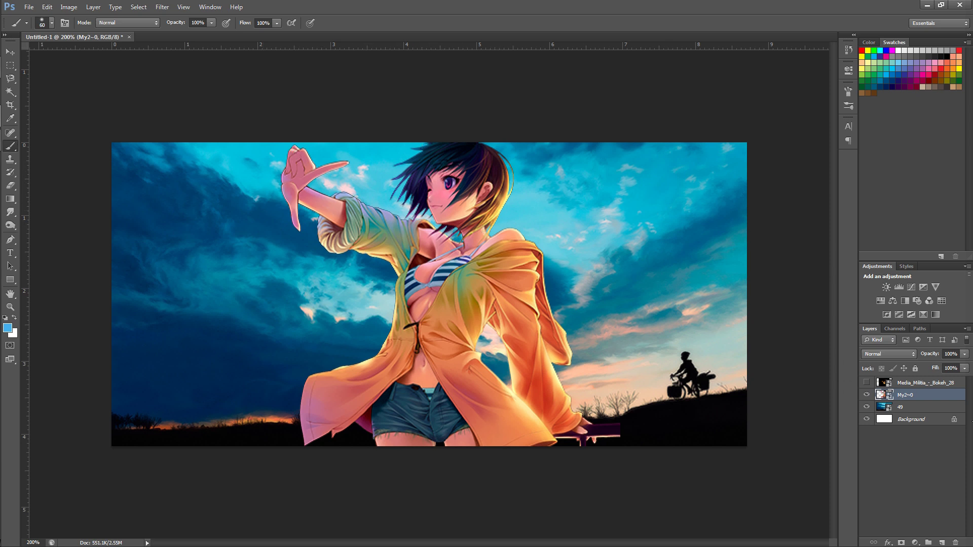
- Resize the My2~0 character to about 200%, rotate it about 7.3° clockwise and place it right of the canvas centre
{"action": "key", "text": "ctrl+t"}
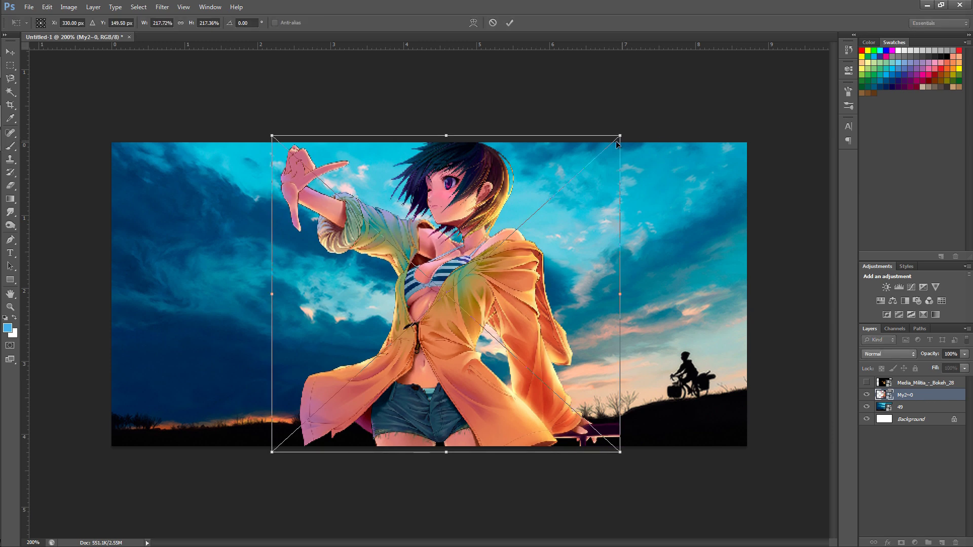
{"action": "left_click_drag", "start_coordinate": [622, 134], "coordinate": [576, 192]}
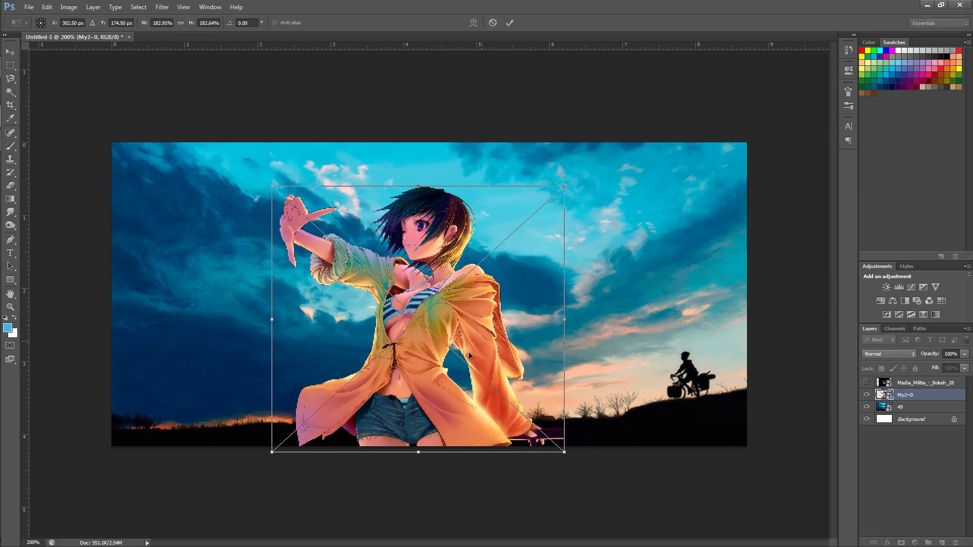
{"action": "left_click_drag", "start_coordinate": [447, 386], "coordinate": [507, 368]}
{"action": "left_click_drag", "start_coordinate": [715, 355], "coordinate": [691, 424]}
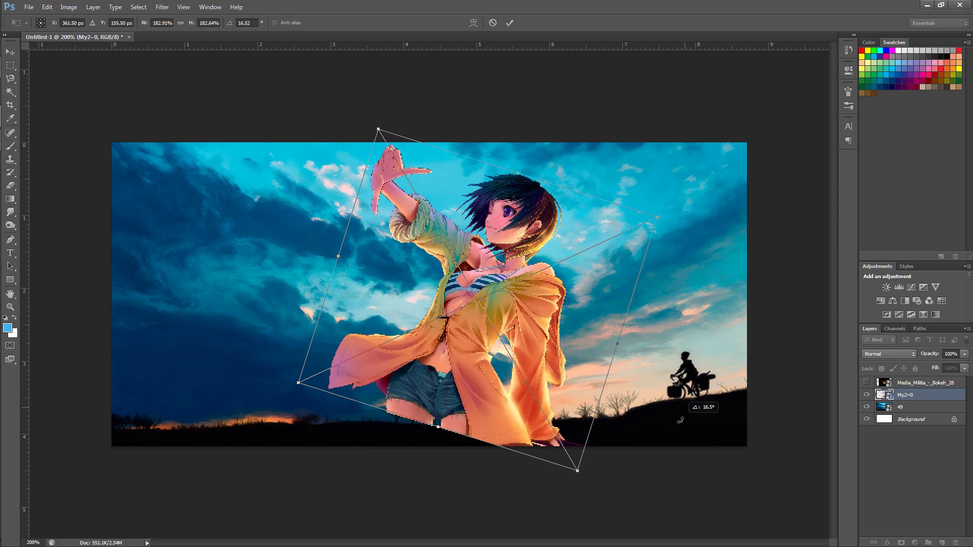
{"action": "left_click_drag", "start_coordinate": [485, 372], "coordinate": [513, 379]}
{"action": "left_click_drag", "start_coordinate": [659, 472], "coordinate": [669, 446]}
{"action": "left_click_drag", "start_coordinate": [501, 400], "coordinate": [512, 421]}
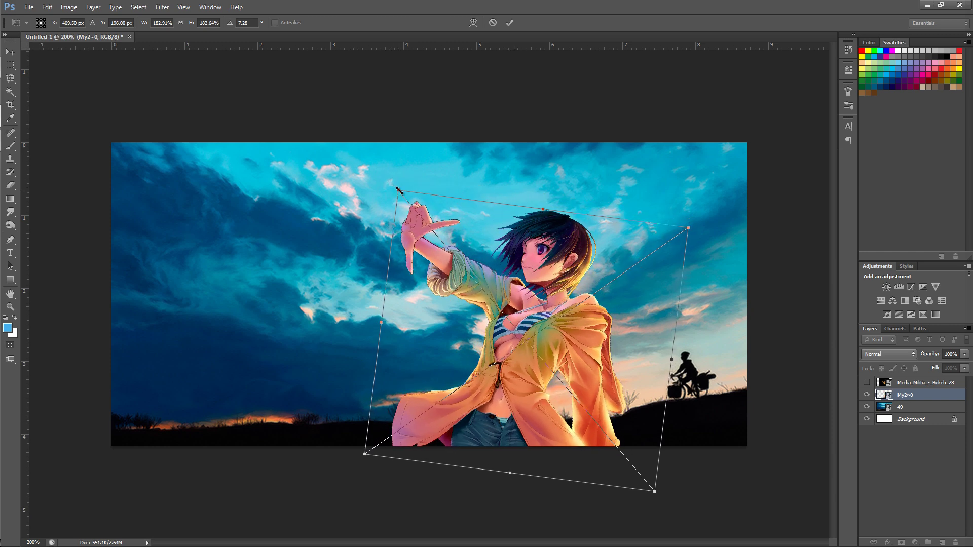
{"action": "left_click_drag", "start_coordinate": [399, 190], "coordinate": [373, 161]}
{"action": "left_click_drag", "start_coordinate": [547, 425], "coordinate": [543, 421]}
{"action": "key", "text": "Return"}
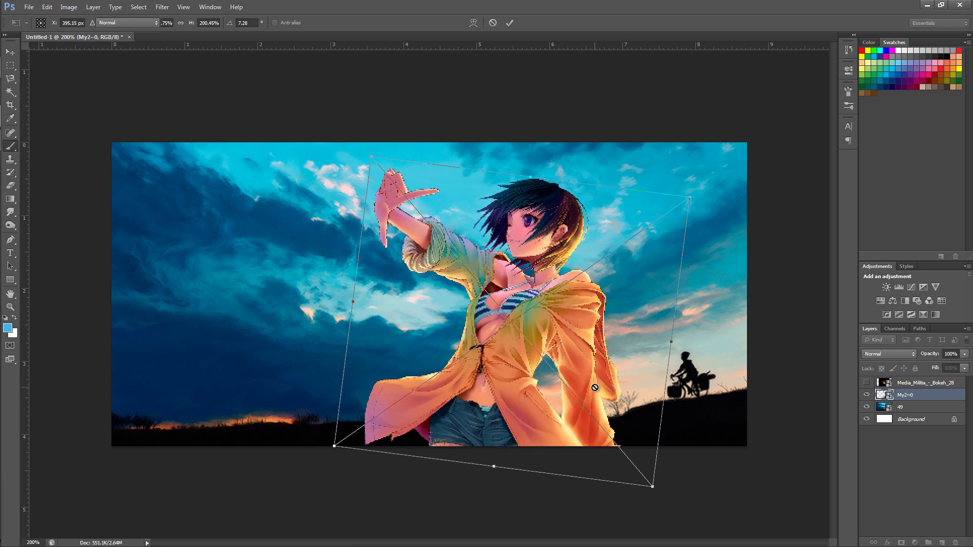
- Review the composition at 100% zoom and compare the sky with and without the My2~0 character layer
{"action": "scroll", "coordinate": [594, 386], "scroll_direction": "up", "scroll_amount": 2}
{"action": "key", "text": "ctrl+1"}
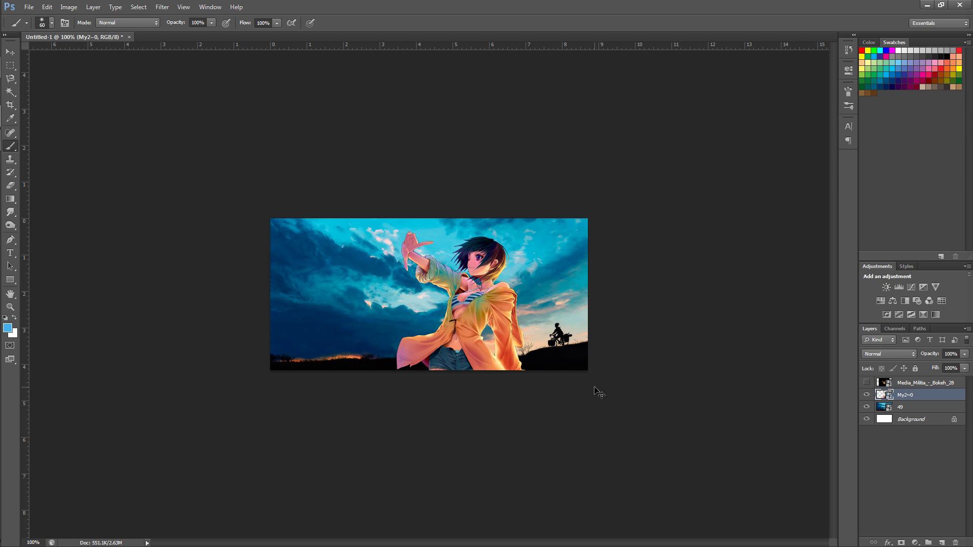
{"action": "key", "text": "ctrl+plus"}
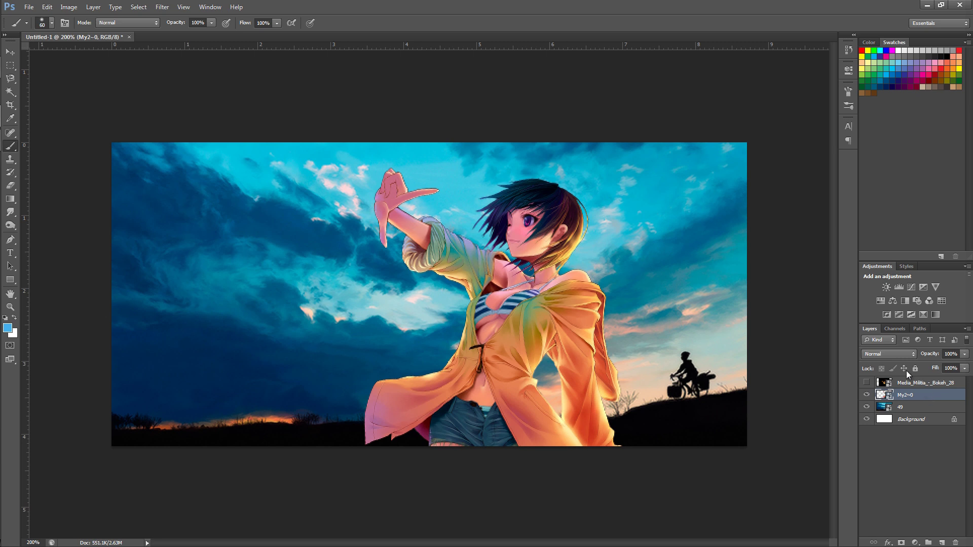
{"action": "left_click", "coordinate": [866, 397]}
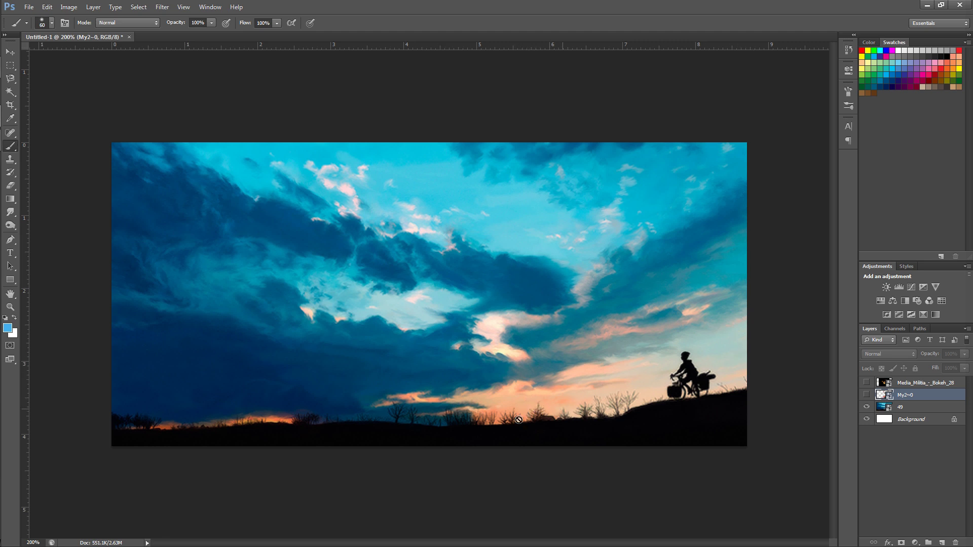
{"action": "left_click", "coordinate": [866, 394]}
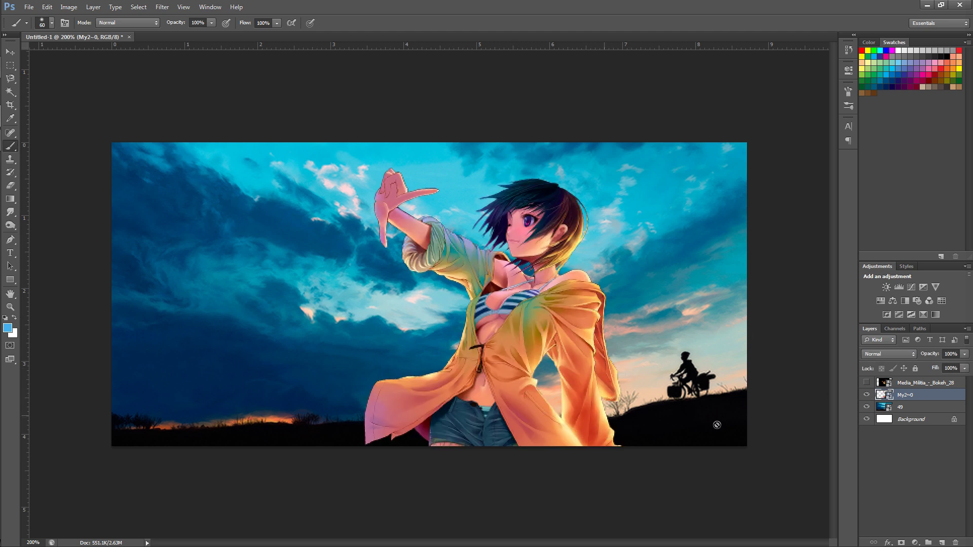
{"action": "left_click", "coordinate": [866, 394]}
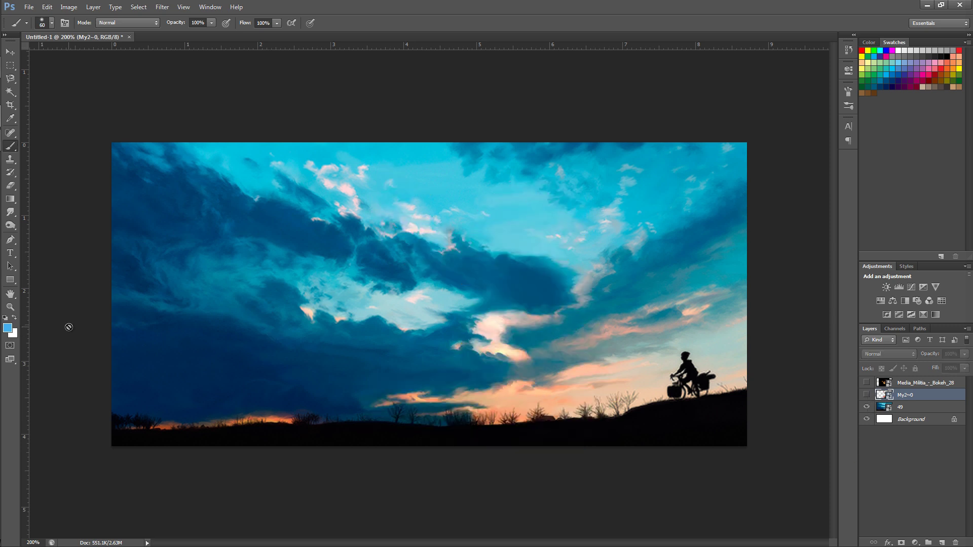
{"action": "left_click", "coordinate": [867, 394]}
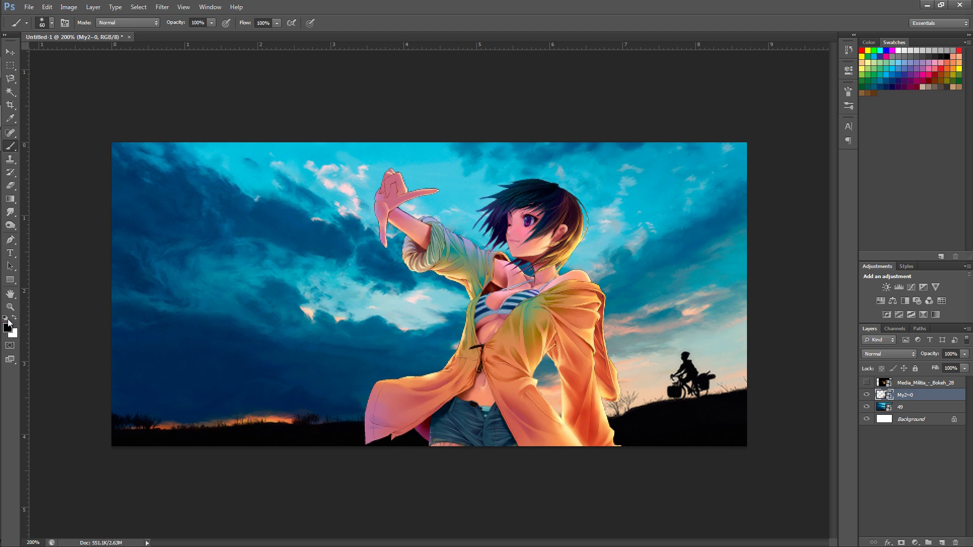
- Set the foreground colour to orange ec7845 by sampling the character's coat
{"action": "left_click", "coordinate": [8, 327]}
{"action": "left_click_drag", "start_coordinate": [484, 373], "coordinate": [524, 444]}
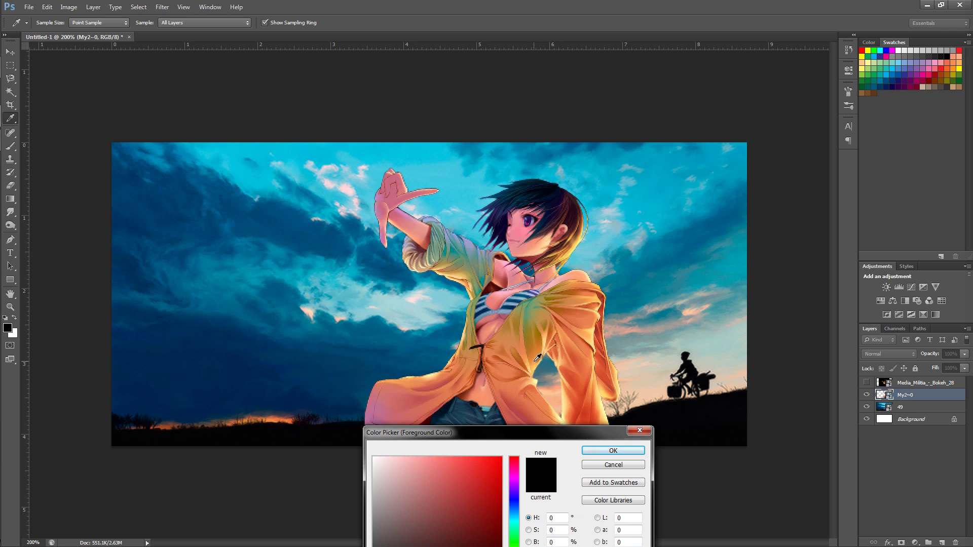
{"action": "left_click_drag", "start_coordinate": [567, 396], "coordinate": [570, 395]}
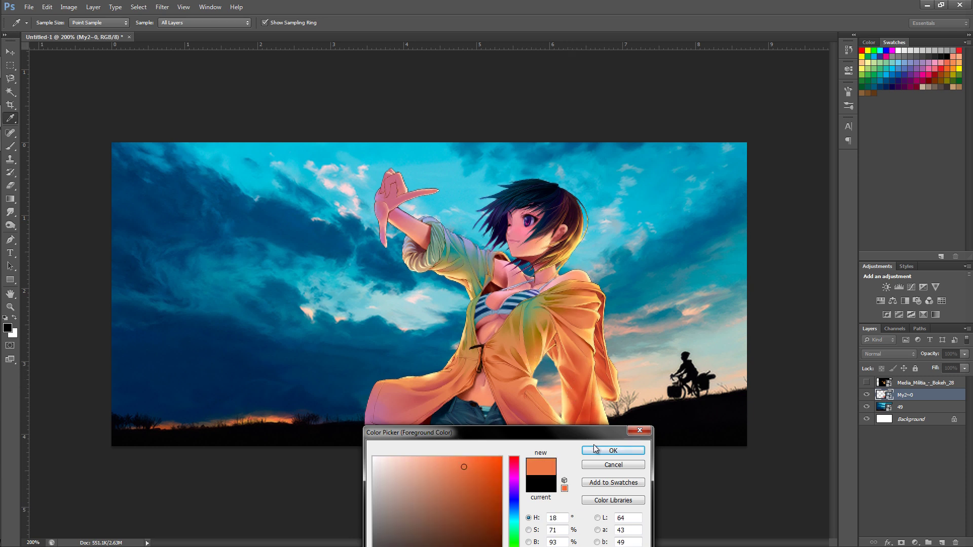
{"action": "left_click_drag", "start_coordinate": [566, 440], "coordinate": [562, 229]}
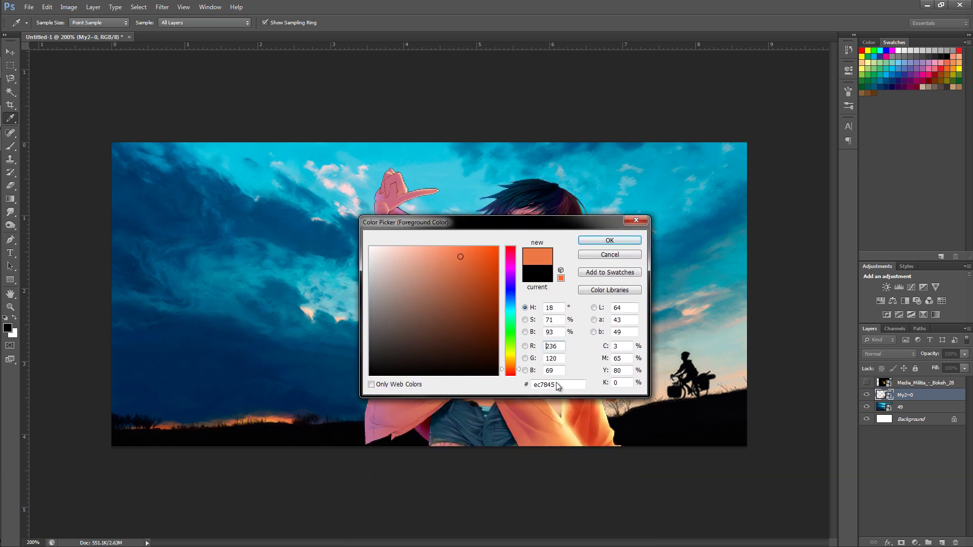
{"action": "double_click", "coordinate": [530, 384]}
{"action": "left_click", "coordinate": [619, 242]}
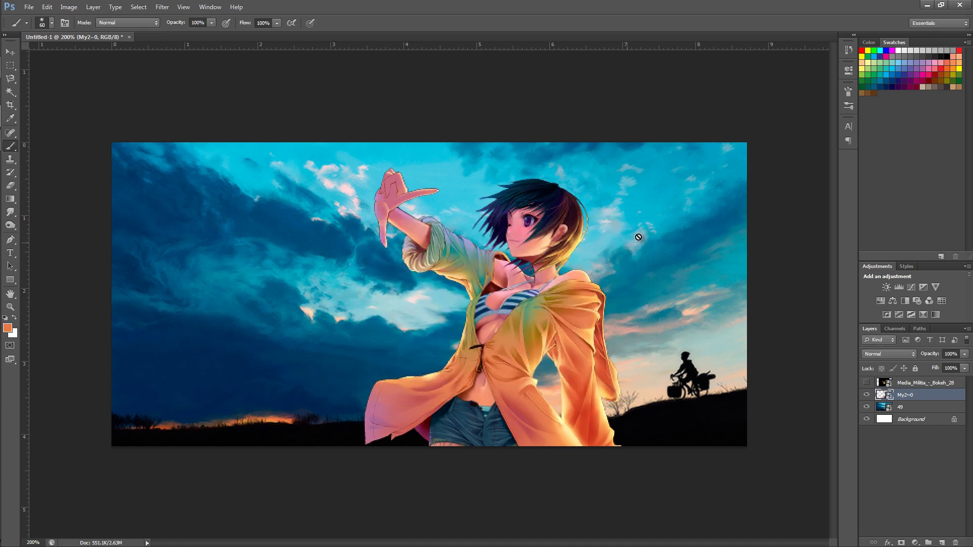
- Hide the My2~0 layer and add a new empty layer directly above the 49 sky layer
{"action": "left_click", "coordinate": [867, 395]}
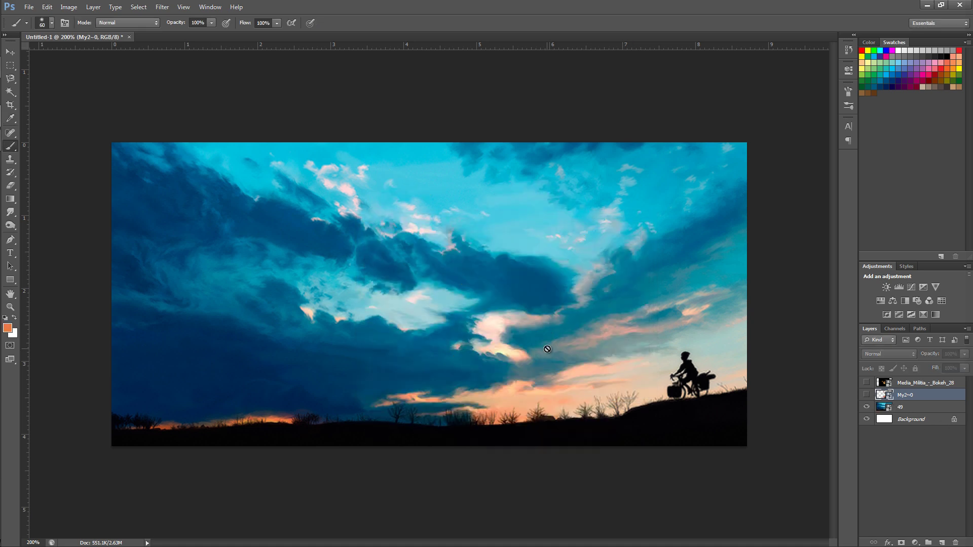
{"action": "left_click", "coordinate": [52, 23]}
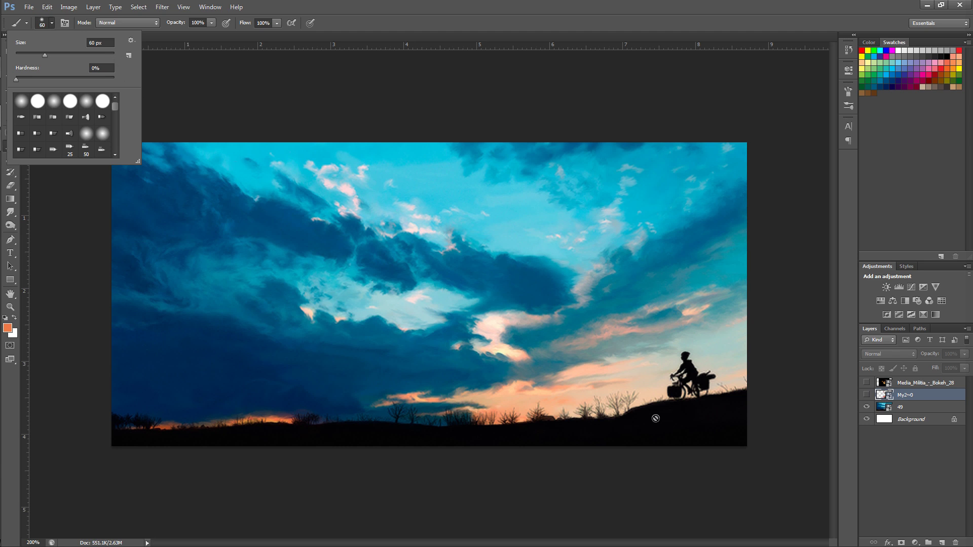
{"action": "left_click", "coordinate": [918, 408]}
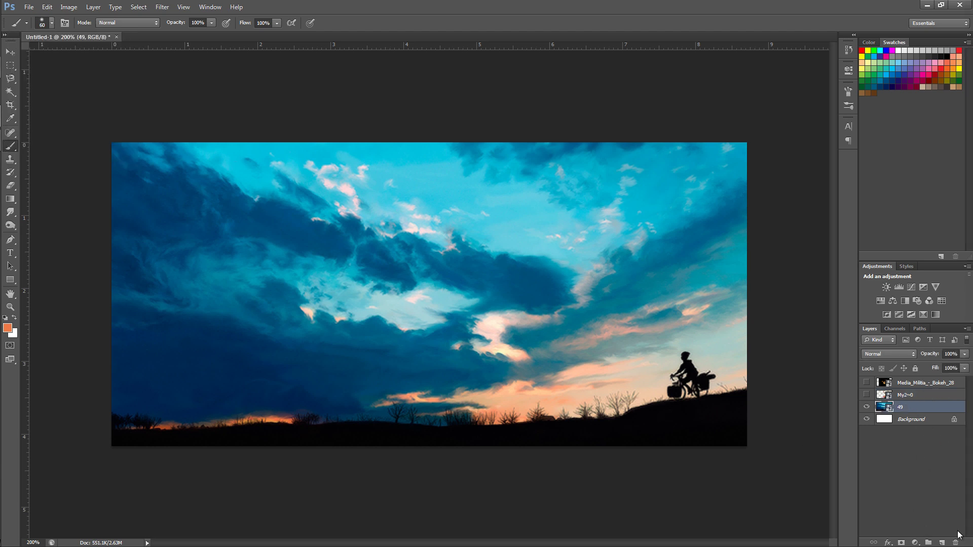
{"action": "left_click", "coordinate": [940, 543]}
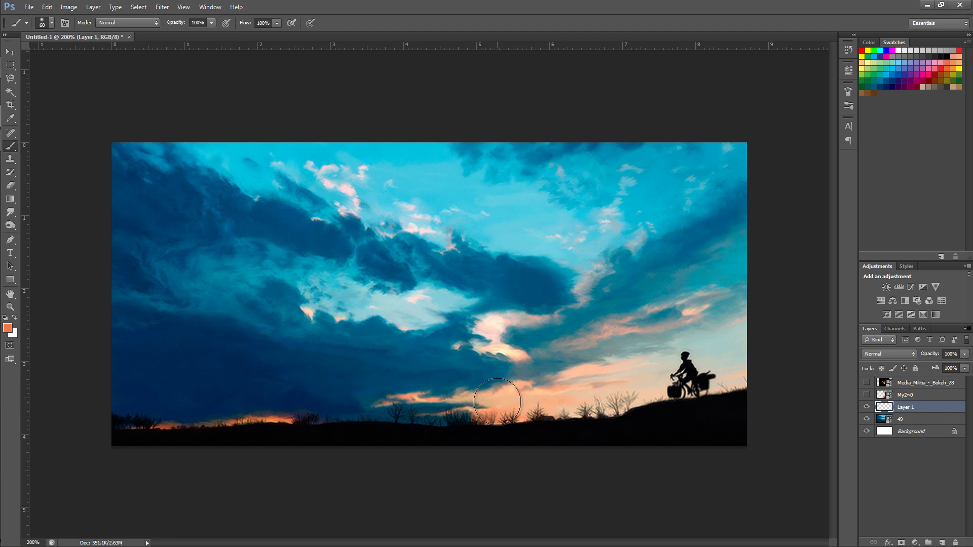
- Paint a soft orange band with the 60 px brush over the sunset horizon around the cyclist and set the layer's opacity to 46%
{"action": "mouse_move", "coordinate": [497, 401]}
{"action": "left_mouse_down"}
{"action": "mouse_move", "coordinate": [737, 367]}
{"action": "mouse_move", "coordinate": [634, 376]}
{"action": "mouse_move", "coordinate": [530, 403]}
{"action": "mouse_move", "coordinate": [591, 404]}
{"action": "mouse_move", "coordinate": [694, 369]}
{"action": "mouse_move", "coordinate": [753, 366]}
{"action": "mouse_move", "coordinate": [480, 404]}
{"action": "mouse_move", "coordinate": [569, 396]}
{"action": "left_mouse_up"}
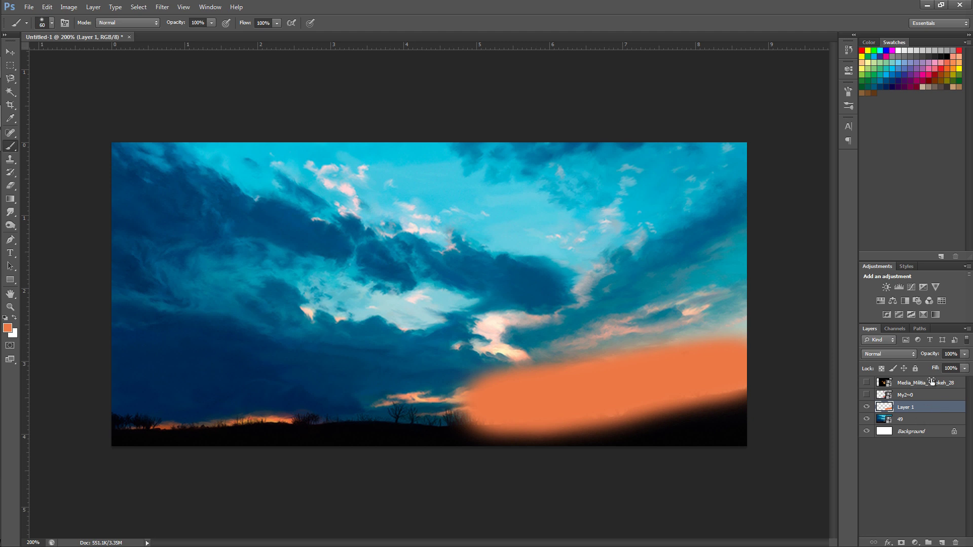
{"action": "left_click_drag", "start_coordinate": [933, 358], "coordinate": [906, 361]}
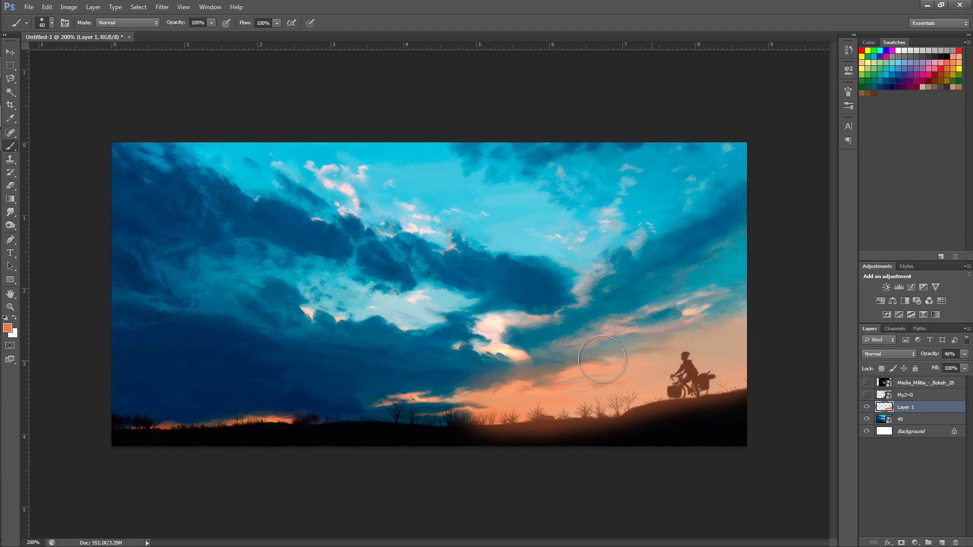
- Erase Layer 1's orange glow from the black hill and ground silhouette with a hard round 60 px eraser at 100% hardness
{"action": "key", "text": "e"}
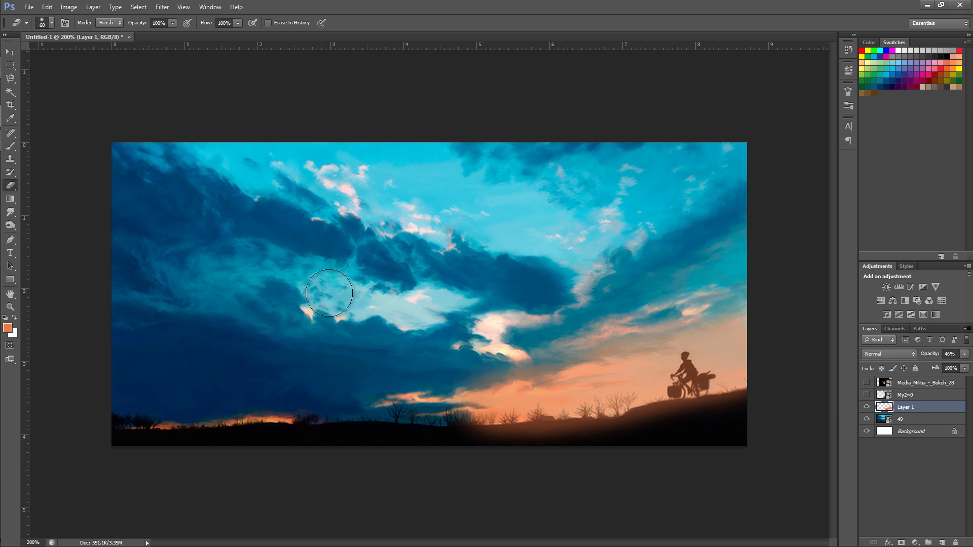
{"action": "mouse_move", "coordinate": [585, 330]}
{"action": "left_mouse_down"}
{"action": "mouse_move", "coordinate": [498, 351]}
{"action": "mouse_move", "coordinate": [618, 328]}
{"action": "left_mouse_up"}
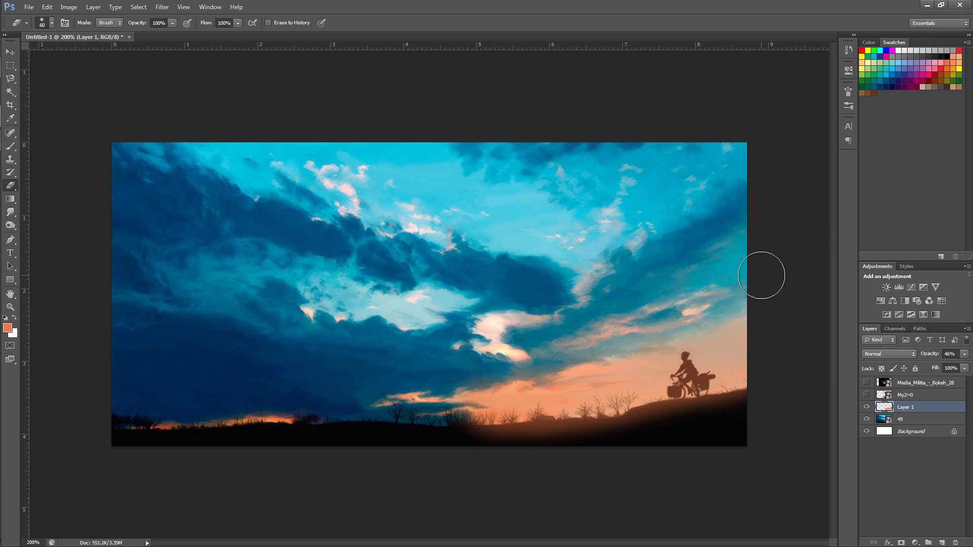
{"action": "left_click", "coordinate": [51, 23]}
{"action": "left_click", "coordinate": [38, 101]}
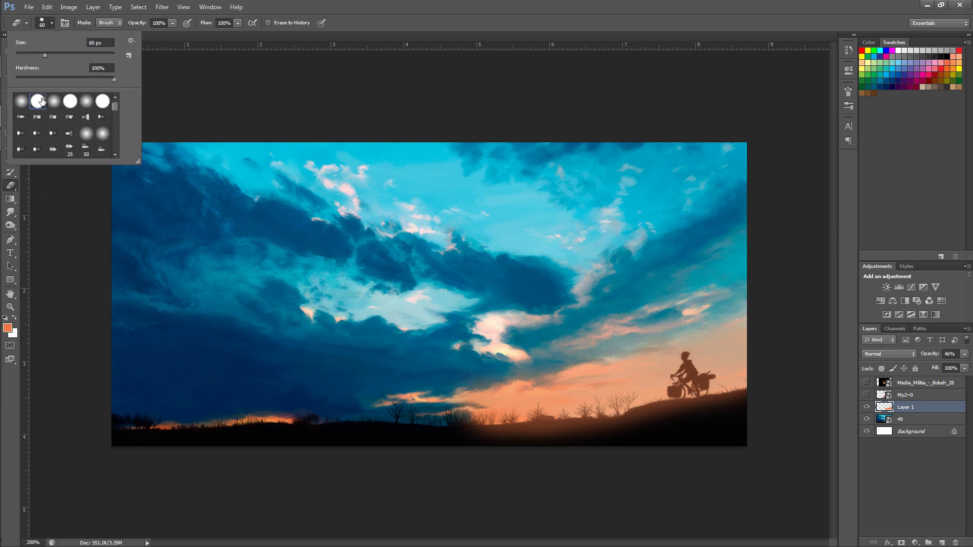
{"action": "left_click", "coordinate": [52, 23]}
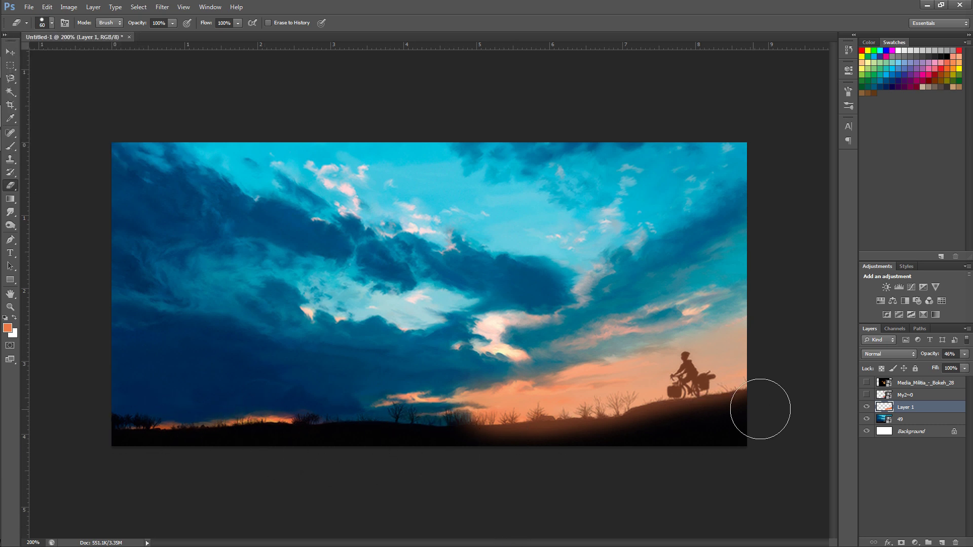
{"action": "key", "text": "ctrl+plus"}
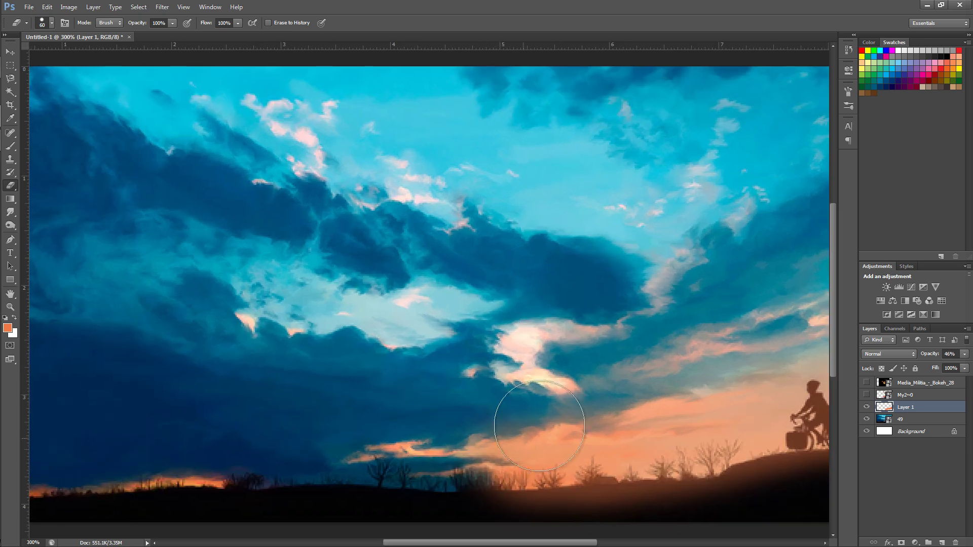
{"action": "scroll", "coordinate": [542, 404], "scroll_direction": "down", "scroll_amount": 3}
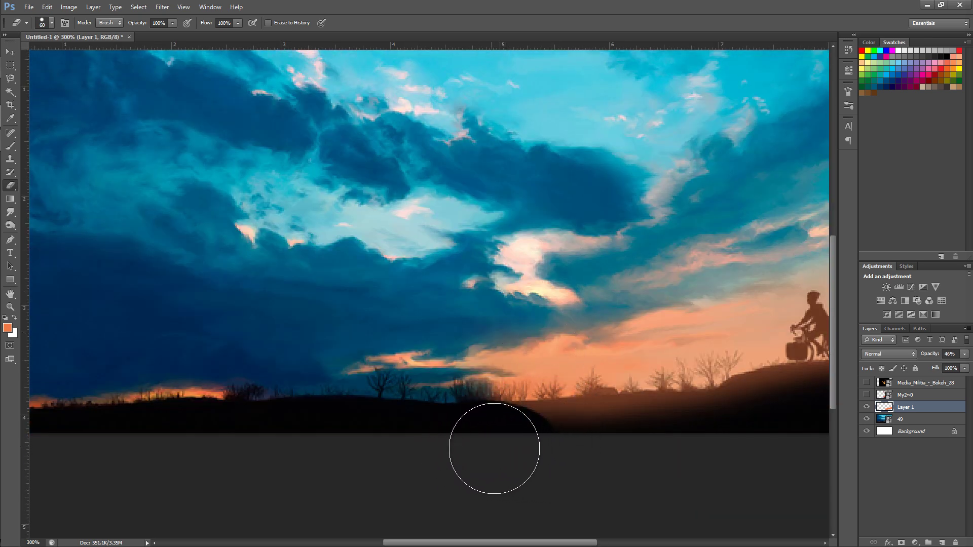
{"action": "mouse_move", "coordinate": [495, 448]}
{"action": "left_mouse_down"}
{"action": "mouse_move", "coordinate": [638, 450]}
{"action": "mouse_move", "coordinate": [562, 447]}
{"action": "mouse_move", "coordinate": [699, 441]}
{"action": "mouse_move", "coordinate": [604, 441]}
{"action": "mouse_move", "coordinate": [759, 431]}
{"action": "mouse_move", "coordinate": [749, 430]}
{"action": "mouse_move", "coordinate": [753, 421]}
{"action": "mouse_move", "coordinate": [727, 436]}
{"action": "mouse_move", "coordinate": [765, 421]}
{"action": "left_mouse_up"}
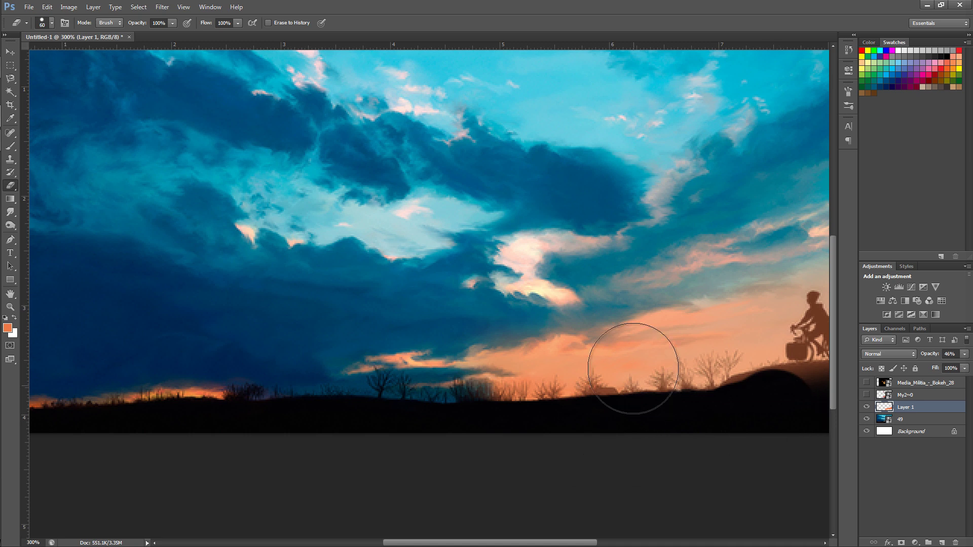
{"action": "scroll", "coordinate": [604, 333], "scroll_direction": "right", "scroll_amount": 5}
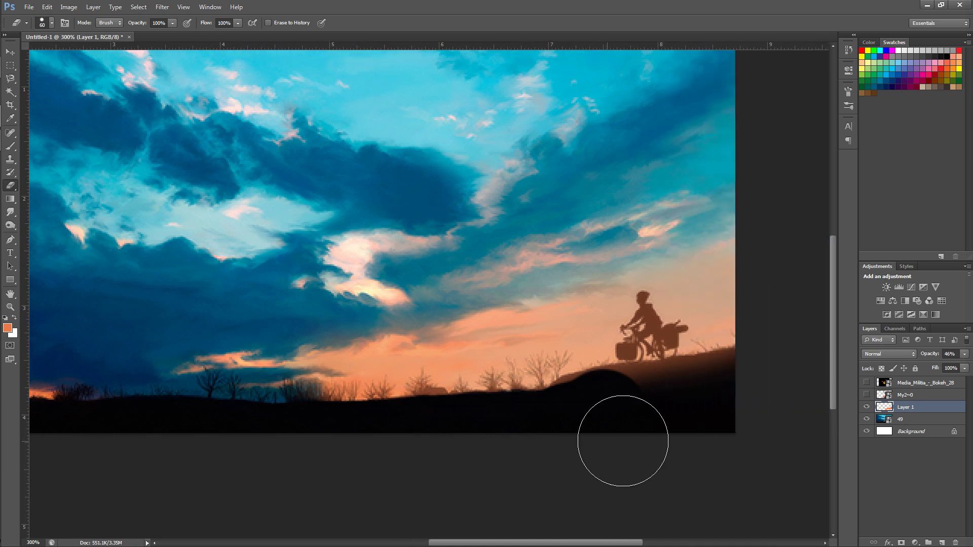
{"action": "mouse_move", "coordinate": [623, 441]}
{"action": "left_mouse_down"}
{"action": "mouse_move", "coordinate": [750, 412]}
{"action": "mouse_move", "coordinate": [696, 415]}
{"action": "mouse_move", "coordinate": [734, 398]}
{"action": "mouse_move", "coordinate": [699, 400]}
{"action": "mouse_move", "coordinate": [587, 415]}
{"action": "mouse_move", "coordinate": [526, 439]}
{"action": "mouse_move", "coordinate": [331, 389]}
{"action": "mouse_move", "coordinate": [324, 355]}
{"action": "mouse_move", "coordinate": [309, 345]}
{"action": "mouse_move", "coordinate": [361, 381]}
{"action": "mouse_move", "coordinate": [508, 384]}
{"action": "mouse_move", "coordinate": [516, 363]}
{"action": "mouse_move", "coordinate": [522, 391]}
{"action": "mouse_move", "coordinate": [555, 349]}
{"action": "mouse_move", "coordinate": [544, 359]}
{"action": "mouse_move", "coordinate": [608, 396]}
{"action": "mouse_move", "coordinate": [574, 417]}
{"action": "left_mouse_up"}
{"action": "scroll", "coordinate": [355, 400], "scroll_direction": "down", "scroll_amount": 1}
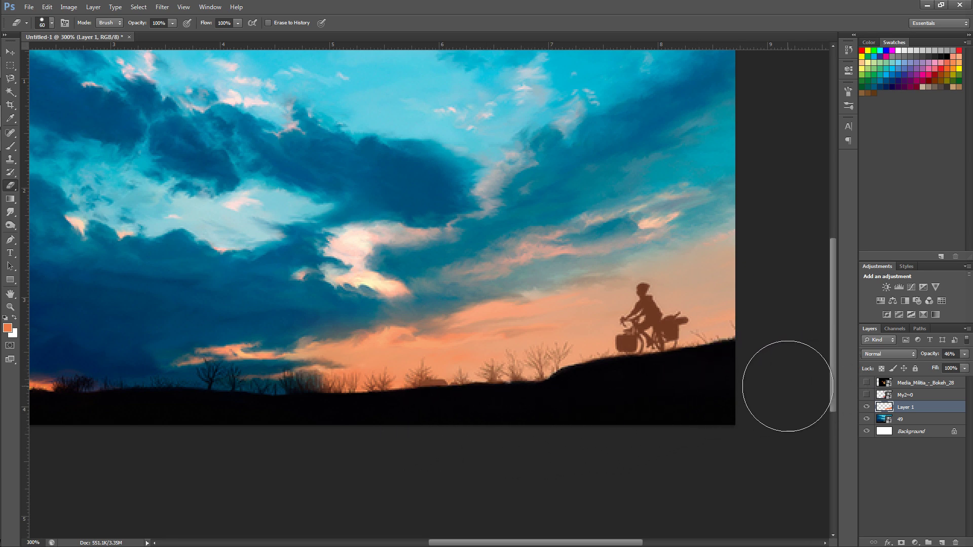
- Show the My2~0 character layer again and check the composition at 100% and 200% zoom
{"action": "key", "text": "ctrl+minus"}
{"action": "key", "text": "ctrl+minus"}
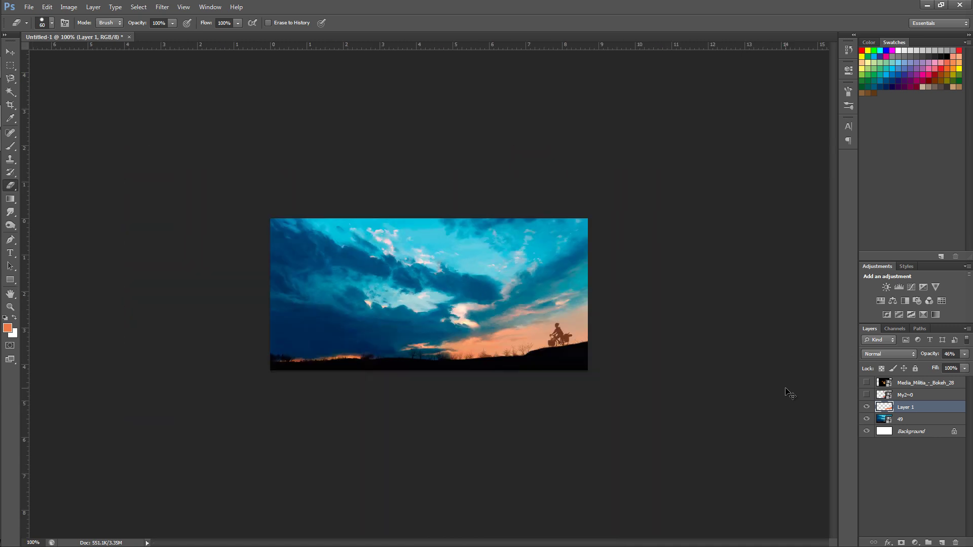
{"action": "left_click", "coordinate": [866, 395]}
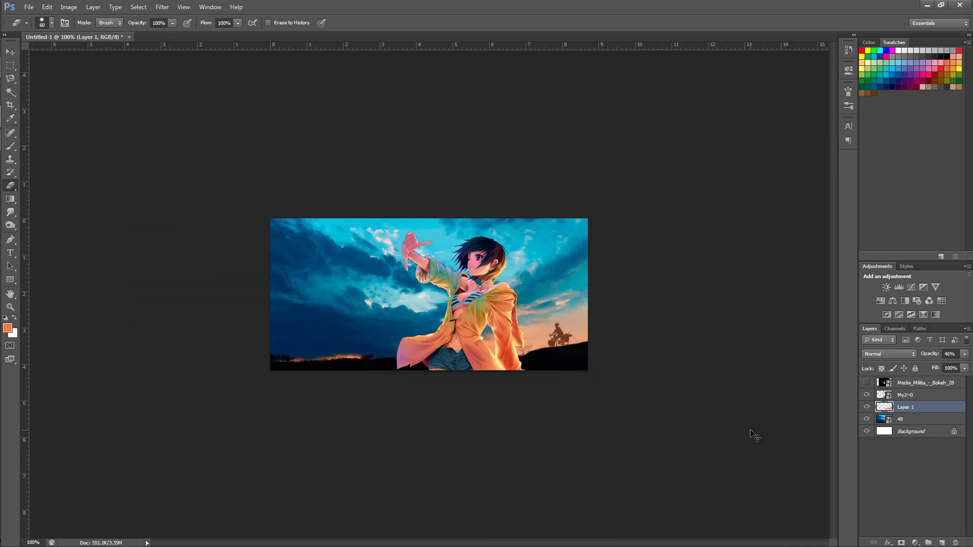
{"action": "key", "text": "ctrl+plus"}
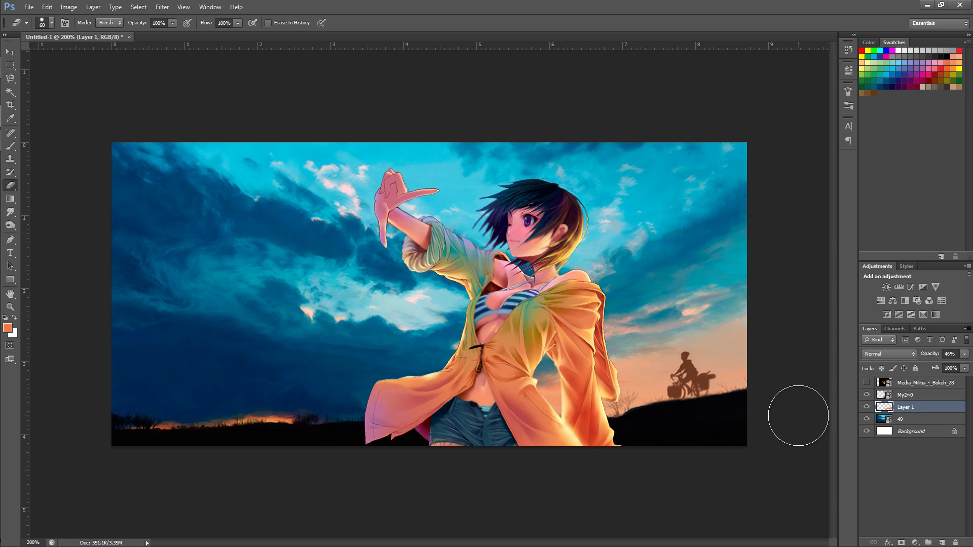
- Add a Curves adjustment layer directly above the 49 sky layer and clip it to that layer
{"action": "left_click", "coordinate": [915, 420]}
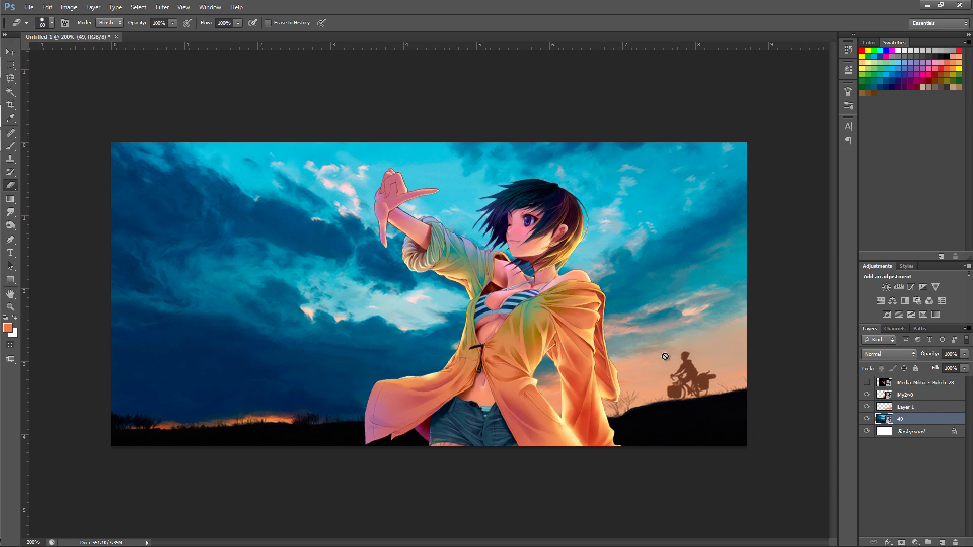
{"action": "left_click", "coordinate": [921, 541]}
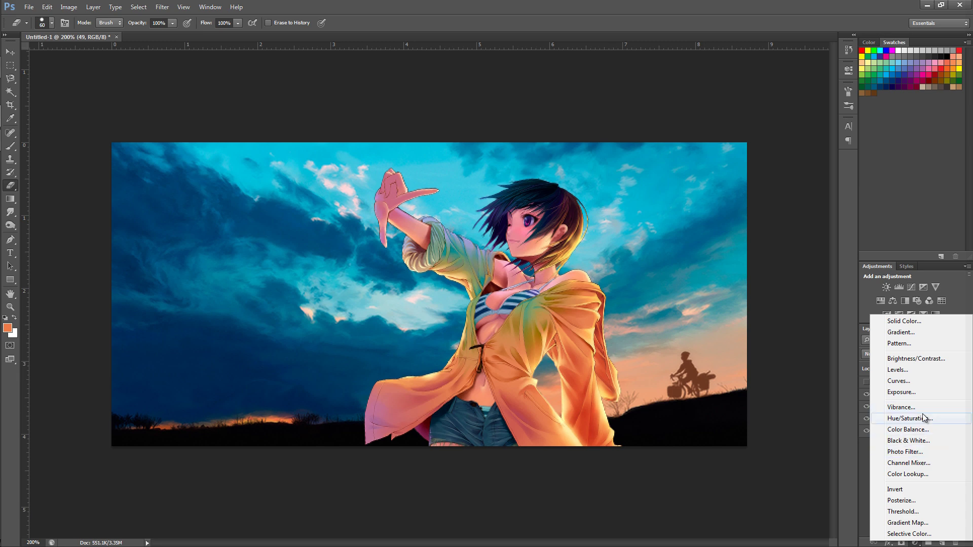
{"action": "left_click", "coordinate": [903, 381]}
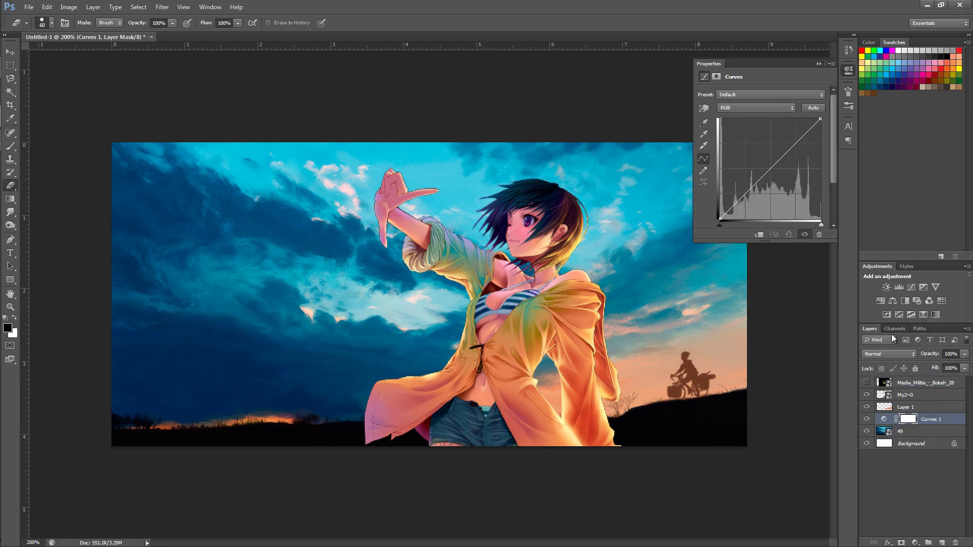
{"action": "right_click", "coordinate": [940, 422]}
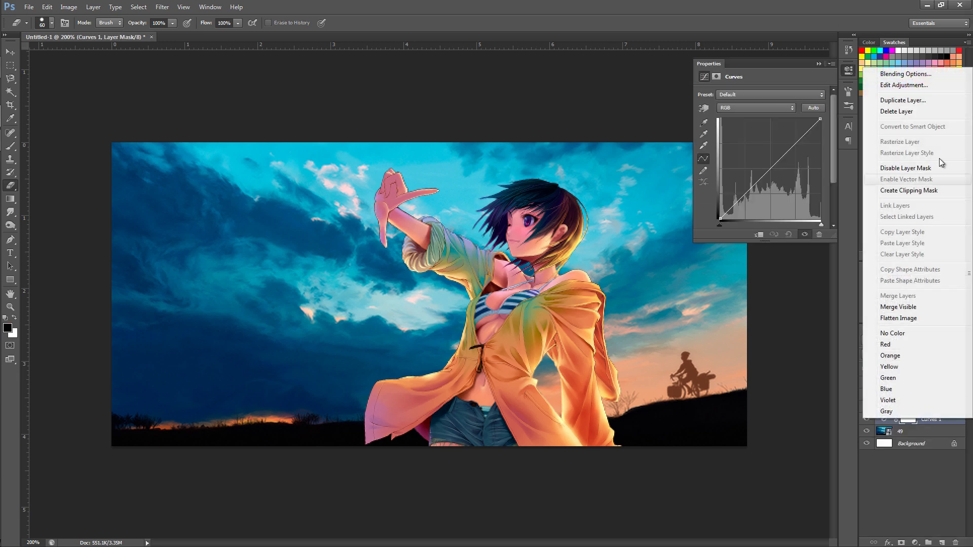
{"action": "left_click", "coordinate": [915, 190]}
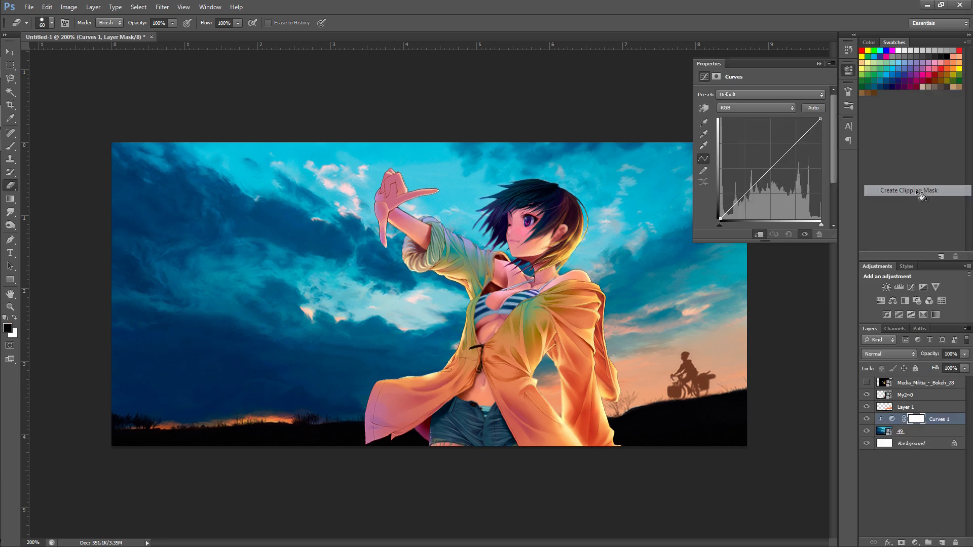
{"action": "left_click", "coordinate": [905, 432]}
{"action": "left_click", "coordinate": [948, 421]}
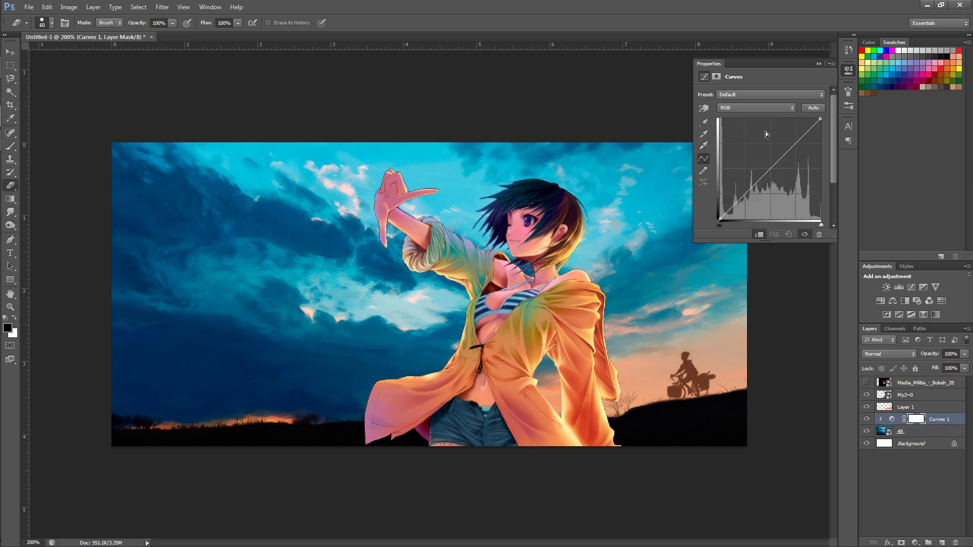
- Brighten the sky with an Auto-based RGB curve raised slightly at one midtone point, and compare the image with and without it
{"action": "left_click_drag", "start_coordinate": [776, 160], "coordinate": [773, 159]}
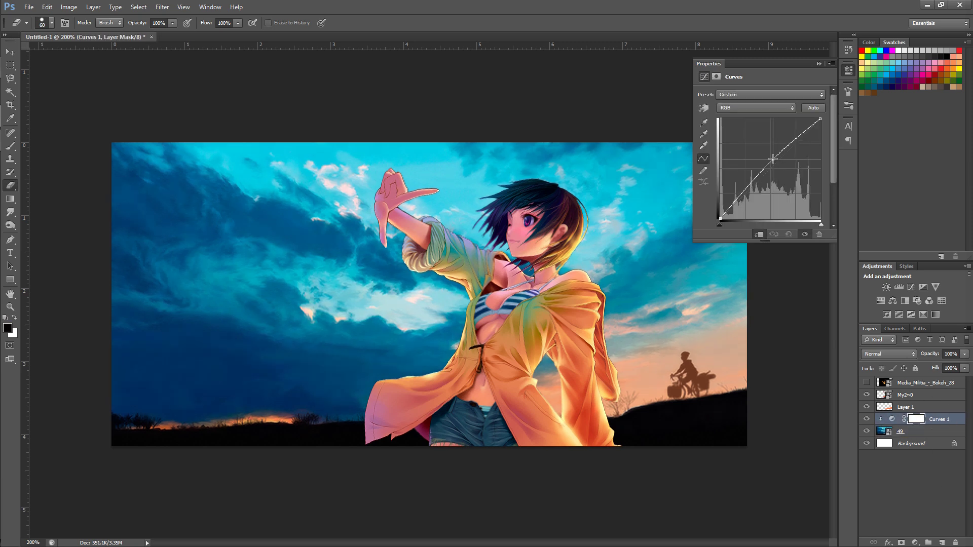
{"action": "left_click", "coordinate": [813, 107]}
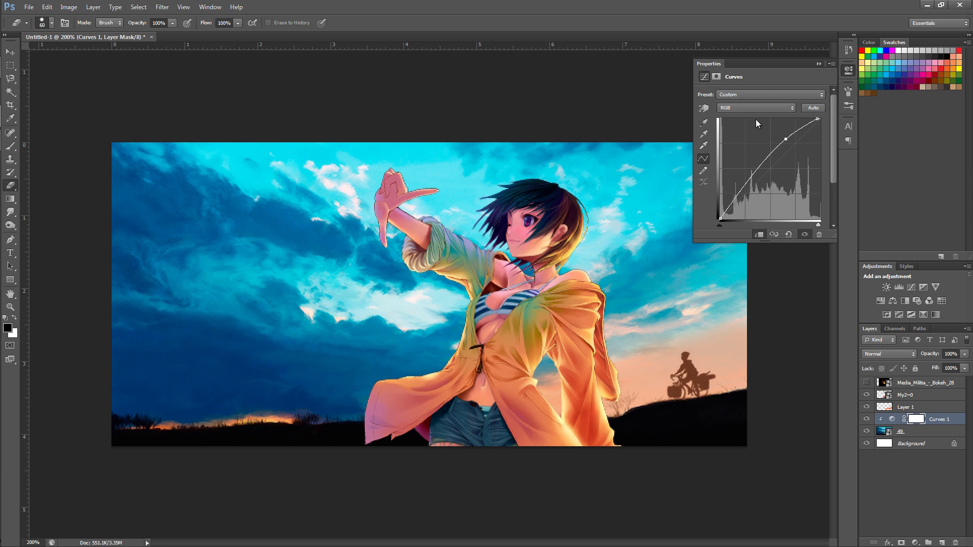
{"action": "mouse_move", "coordinate": [785, 139]}
{"action": "left_mouse_down"}
{"action": "mouse_move", "coordinate": [782, 151]}
{"action": "mouse_move", "coordinate": [785, 143]}
{"action": "left_mouse_up"}
{"action": "left_click_drag", "start_coordinate": [766, 161], "coordinate": [764, 165]}
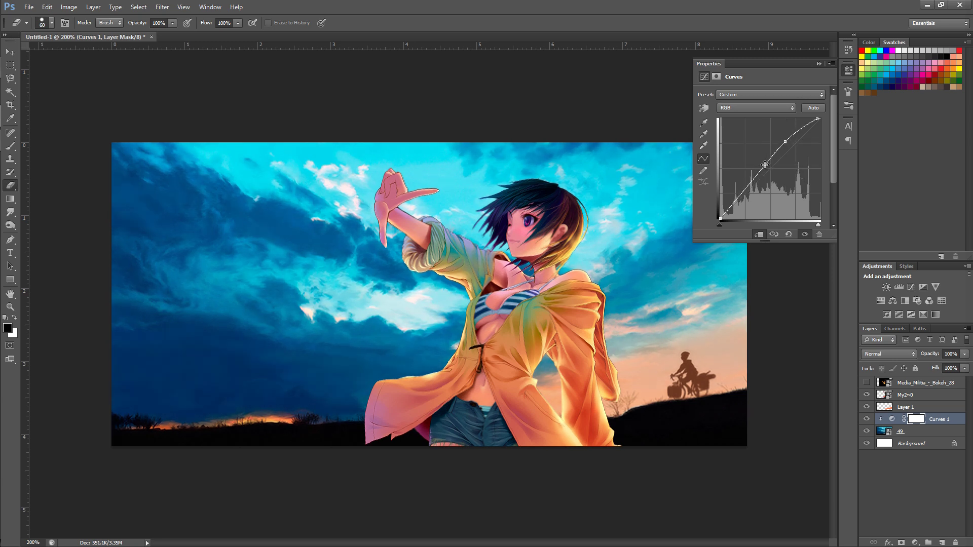
{"action": "left_click_drag", "start_coordinate": [805, 130], "coordinate": [787, 147]}
{"action": "left_click", "coordinate": [789, 234]}
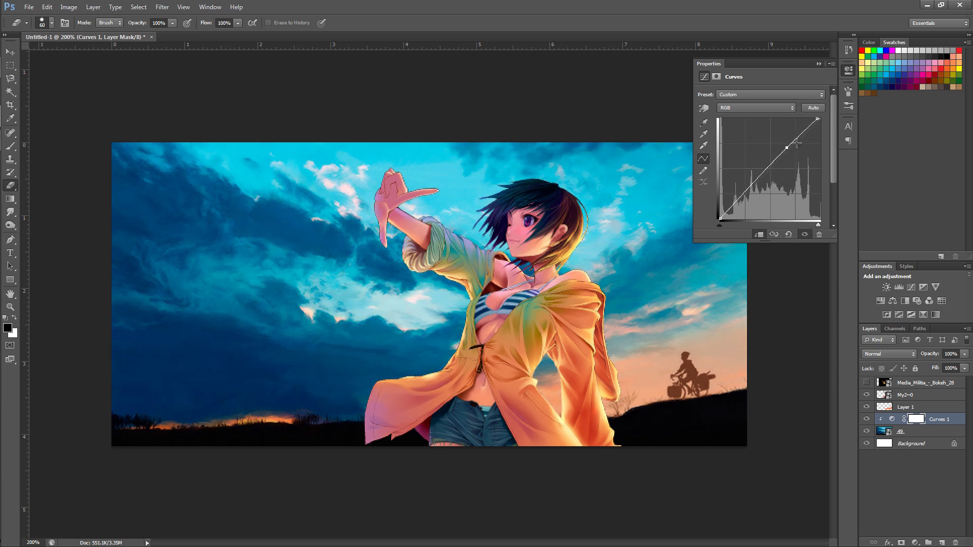
{"action": "left_click_drag", "start_coordinate": [787, 148], "coordinate": [776, 152]}
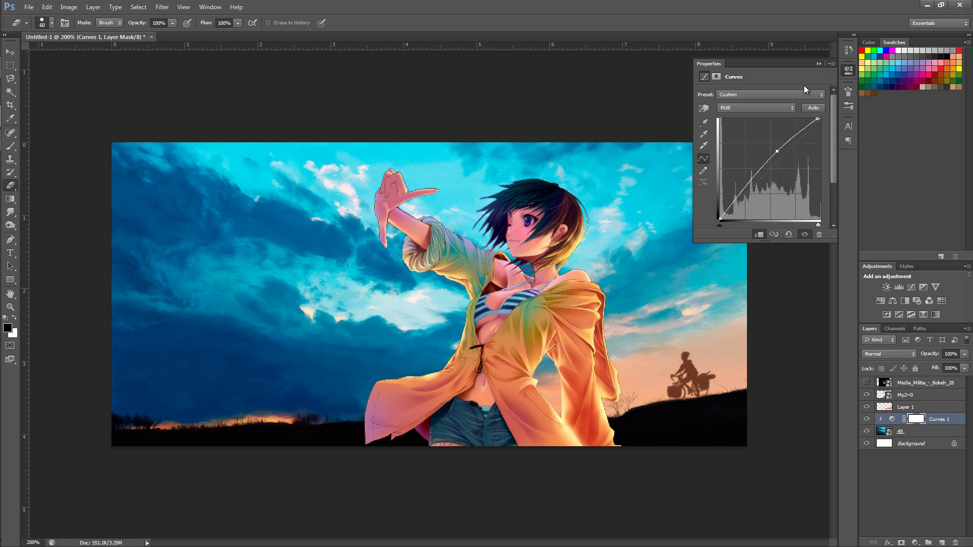
{"action": "left_click", "coordinate": [818, 64]}
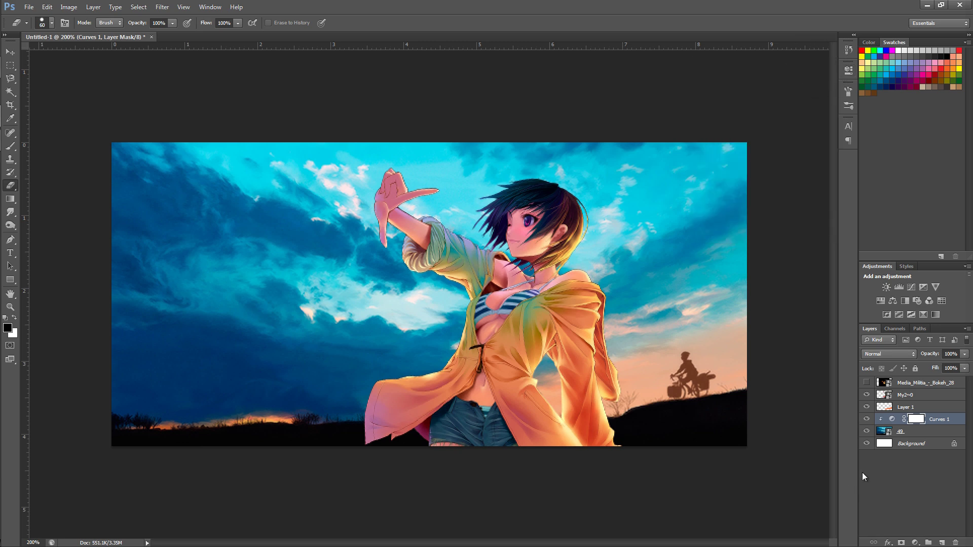
{"action": "left_click", "coordinate": [864, 420]}
{"action": "left_click", "coordinate": [864, 420]}
- Try rasterizing the My2~0 layer and erasing across the character's torso and coat
{"action": "left_click", "coordinate": [906, 408]}
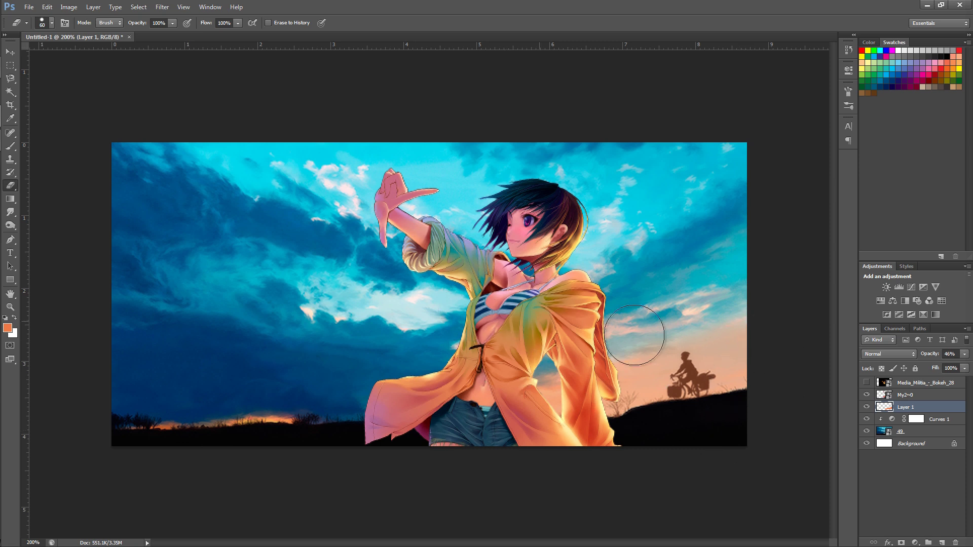
{"action": "left_click", "coordinate": [912, 395]}
{"action": "left_click", "coordinate": [522, 326]}
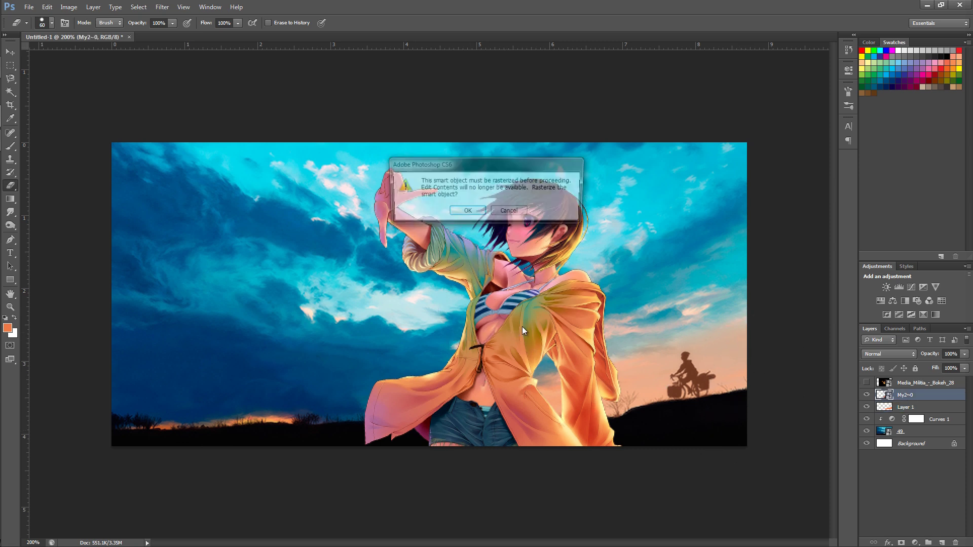
{"action": "left_click", "coordinate": [451, 211]}
{"action": "left_click_drag", "start_coordinate": [582, 284], "coordinate": [374, 445]}
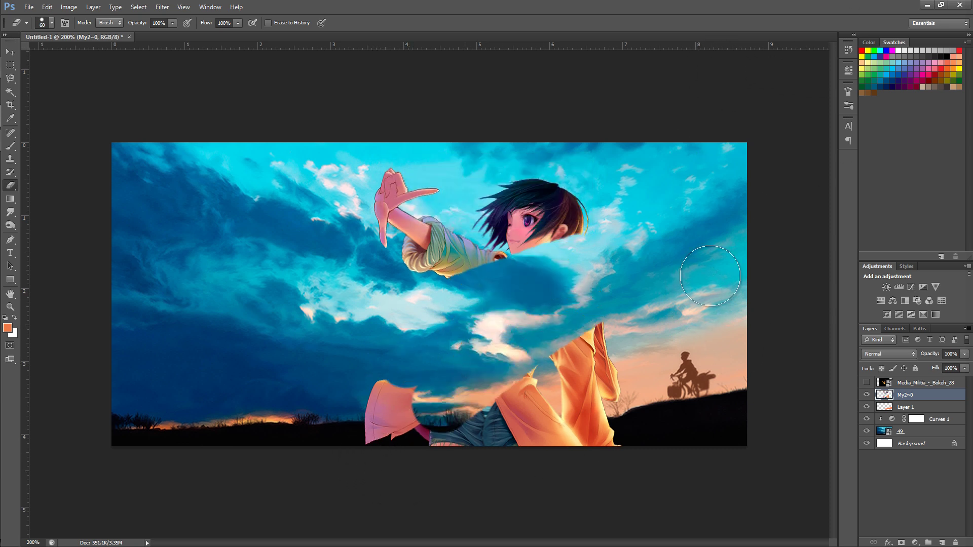
- Revert the document history to the last Curves modification, undoing the erasing and rasterizing of the My2~0 layer
{"action": "left_click", "coordinate": [847, 53]}
{"action": "left_click", "coordinate": [803, 77]}
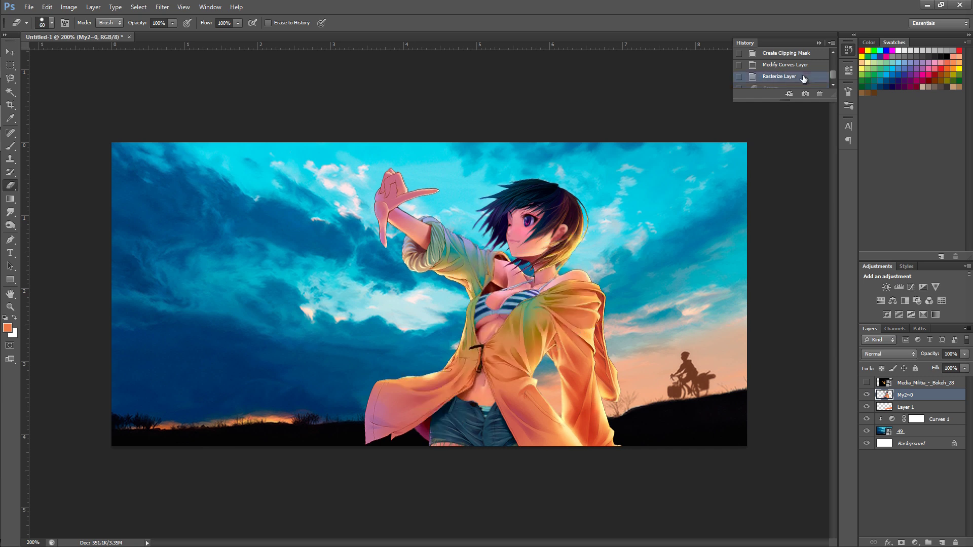
{"action": "left_click", "coordinate": [801, 65]}
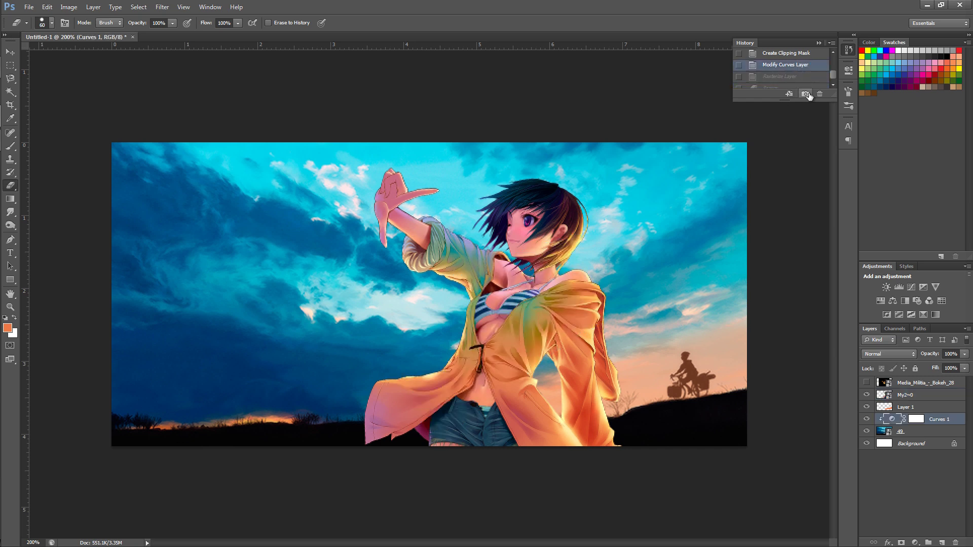
{"action": "left_click", "coordinate": [781, 78]}
{"action": "left_click", "coordinate": [797, 66]}
{"action": "left_click", "coordinate": [819, 43]}
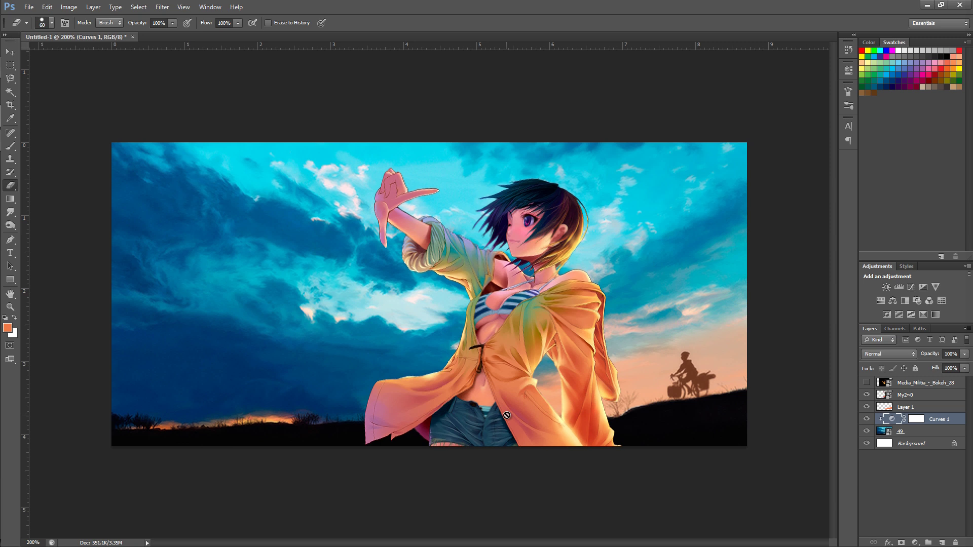
- Compare the image with and without Layer 1's orange glow and slightly lower that layer's opacity
{"action": "left_click", "coordinate": [918, 396]}
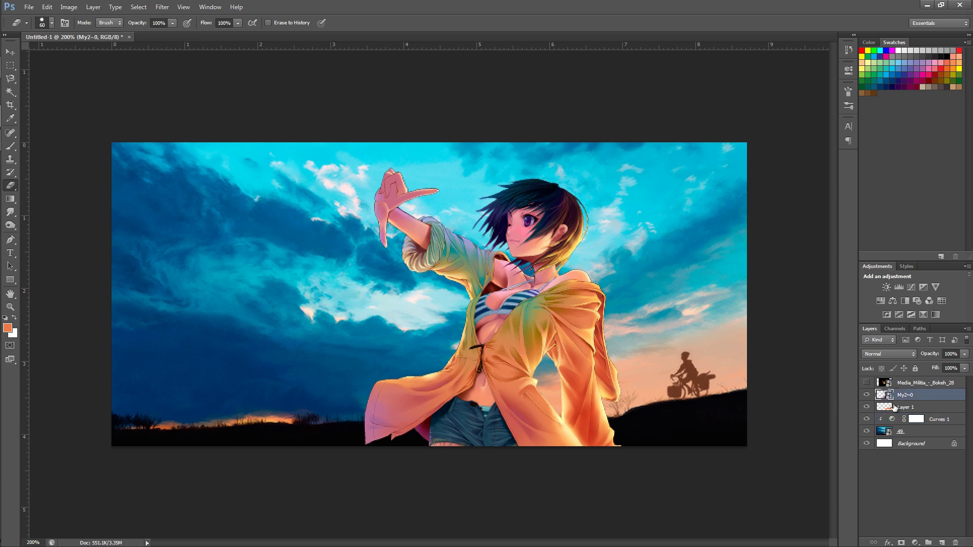
{"action": "left_click", "coordinate": [866, 408]}
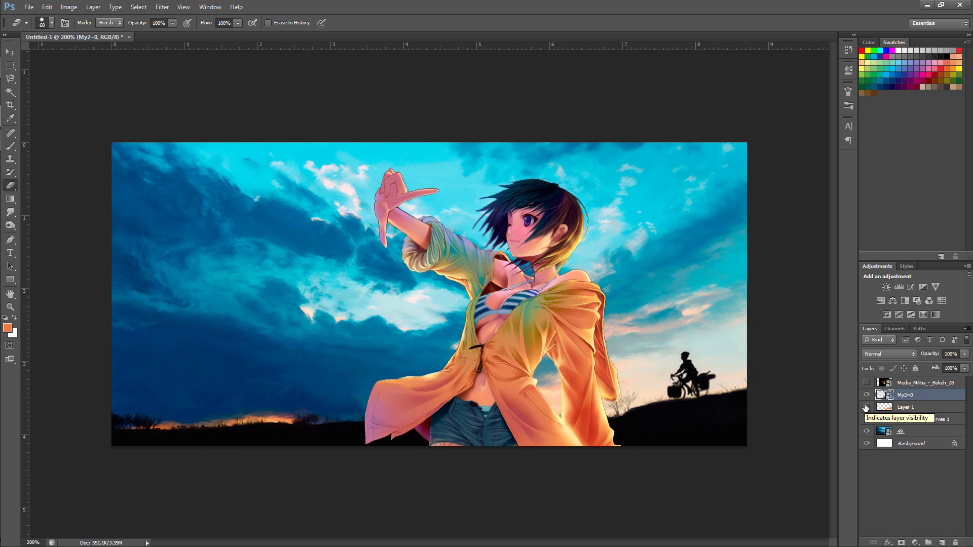
{"action": "left_click", "coordinate": [866, 407]}
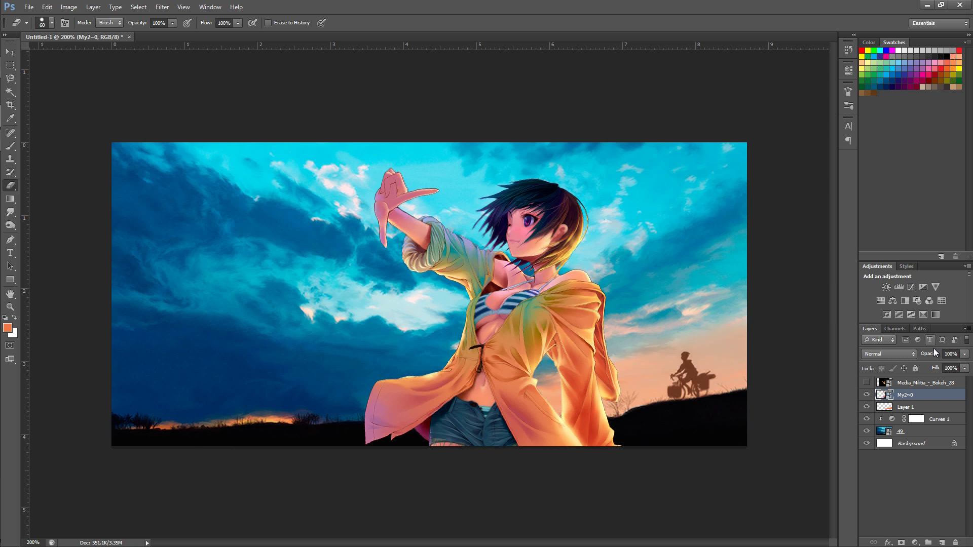
{"action": "left_click", "coordinate": [920, 408]}
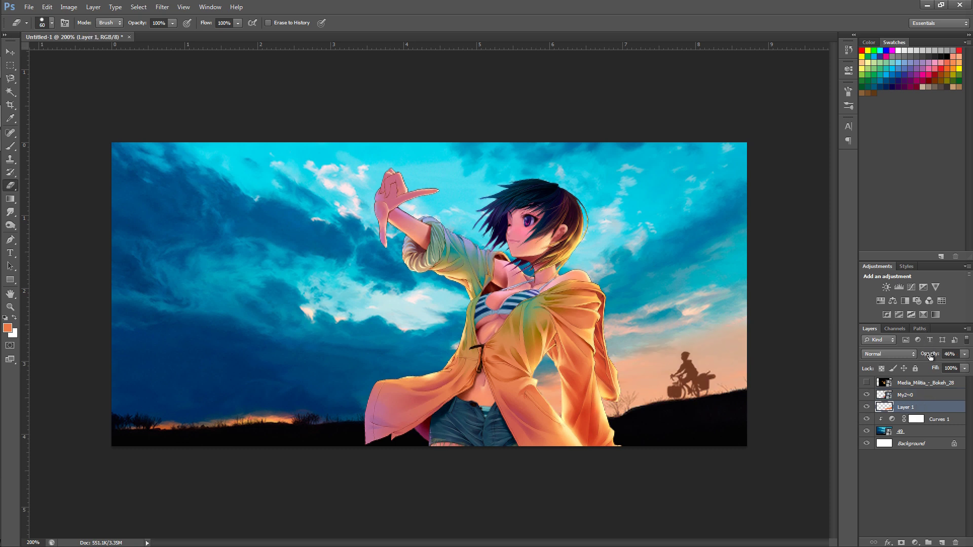
{"action": "left_click_drag", "start_coordinate": [930, 356], "coordinate": [925, 357]}
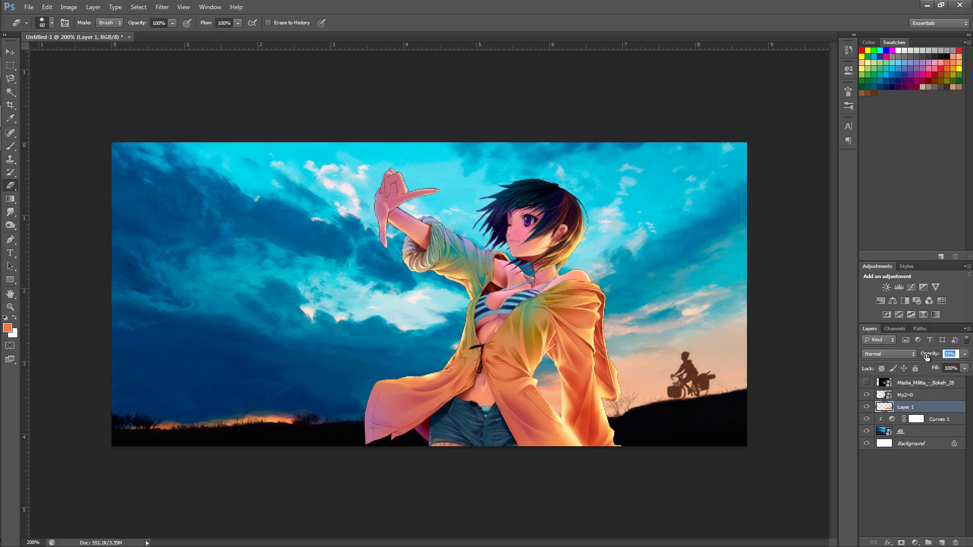
{"action": "left_click", "coordinate": [911, 492]}
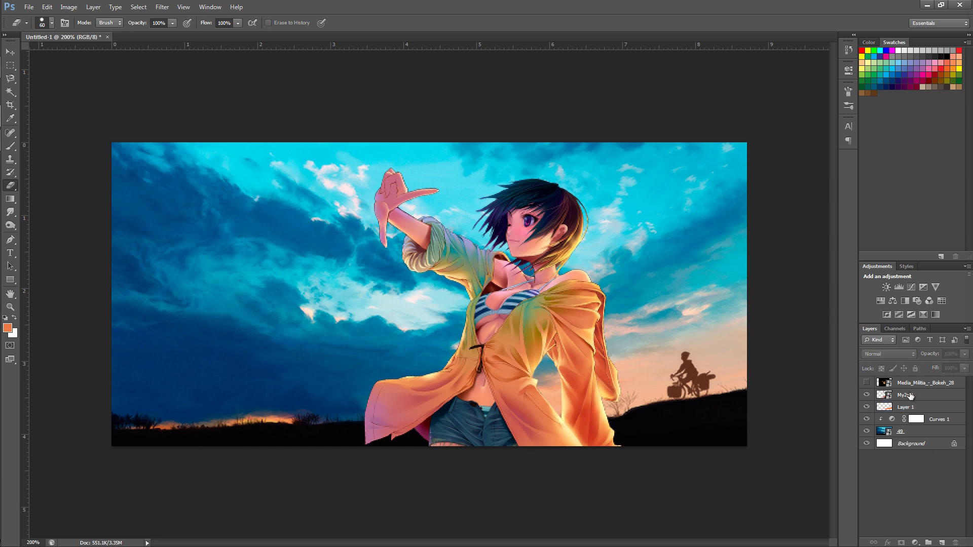
{"action": "left_click", "coordinate": [884, 396]}
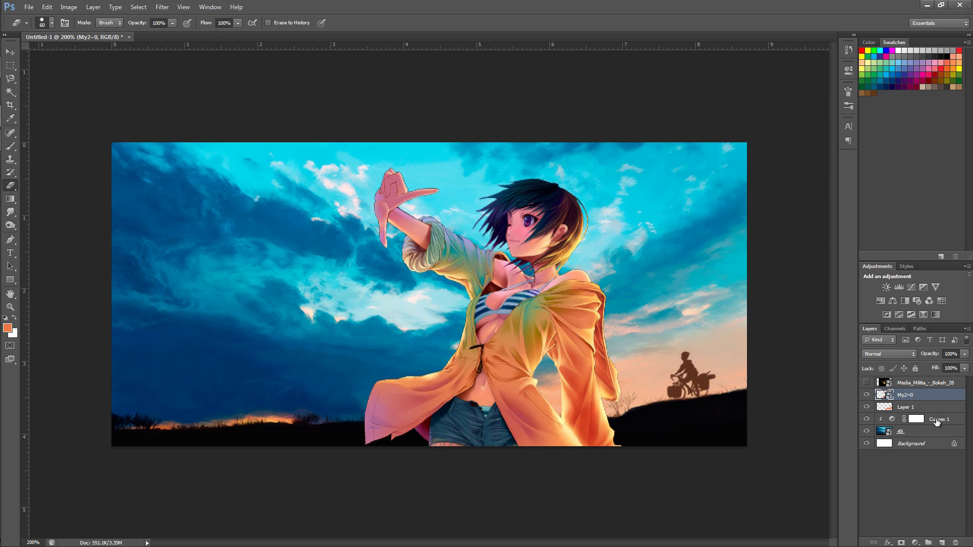
{"action": "left_click", "coordinate": [926, 434]}
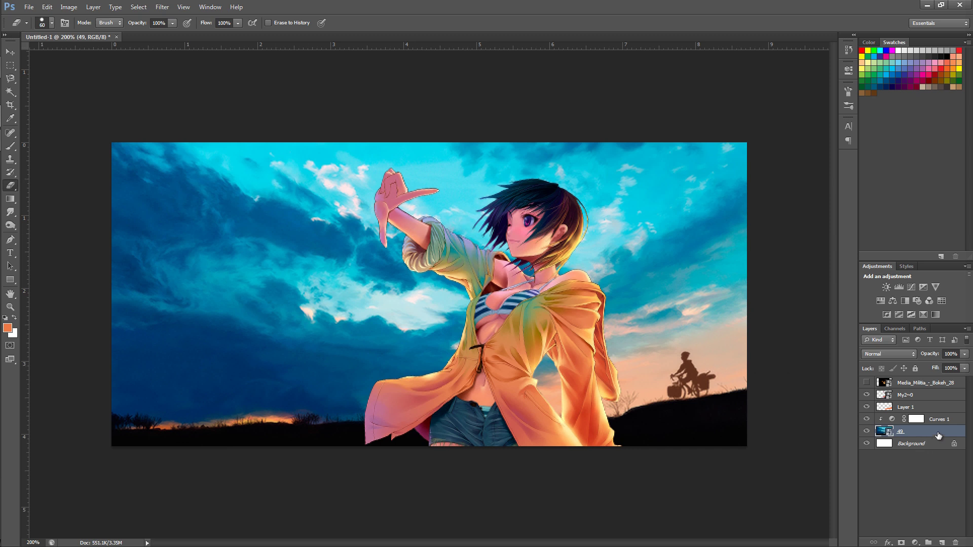
{"action": "left_click", "coordinate": [162, 7]}
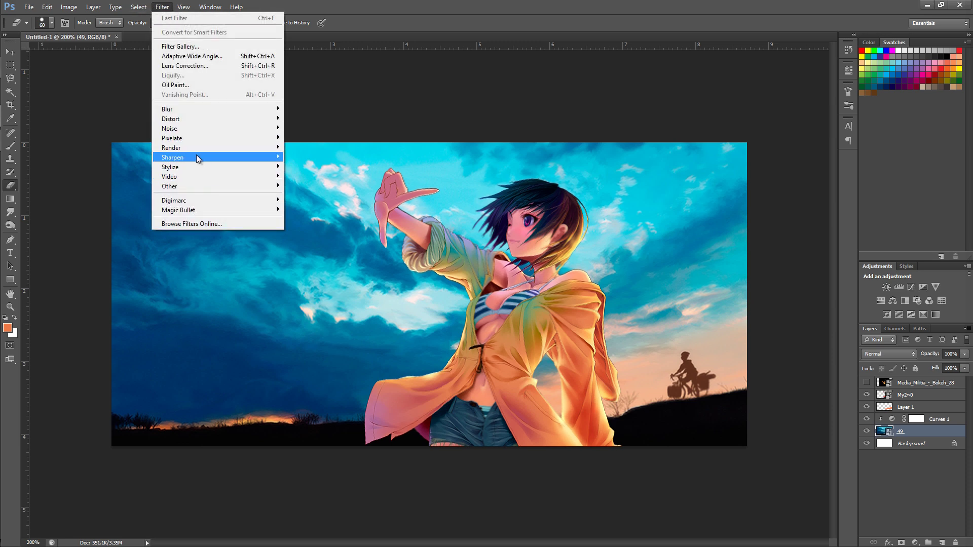
{"action": "mouse_move", "coordinate": [198, 148]}
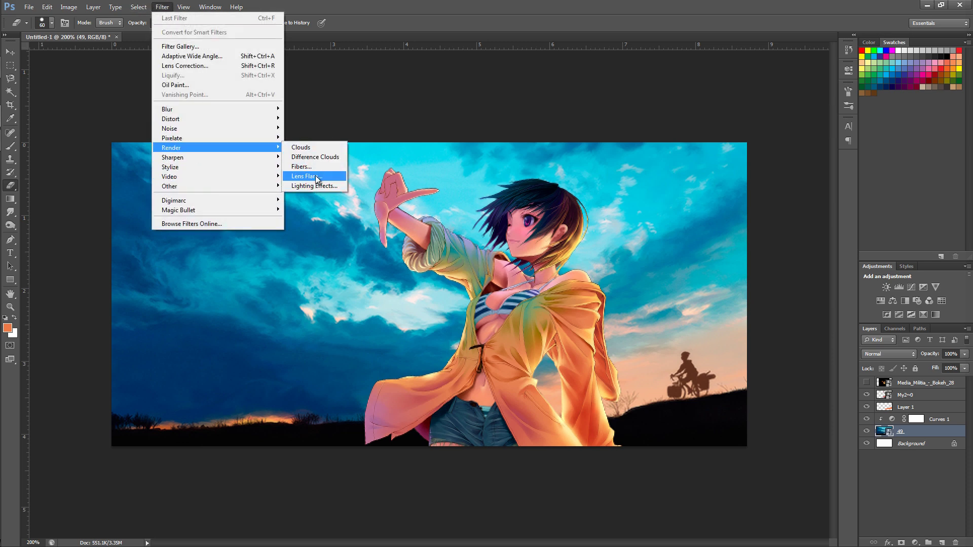
{"action": "left_click", "coordinate": [312, 176]}
{"action": "mouse_move", "coordinate": [259, 218]}
{"action": "left_mouse_down"}
{"action": "mouse_move", "coordinate": [280, 227]}
{"action": "mouse_move", "coordinate": [233, 214]}
{"action": "mouse_move", "coordinate": [285, 230]}
{"action": "mouse_move", "coordinate": [278, 222]}
{"action": "left_mouse_up"}
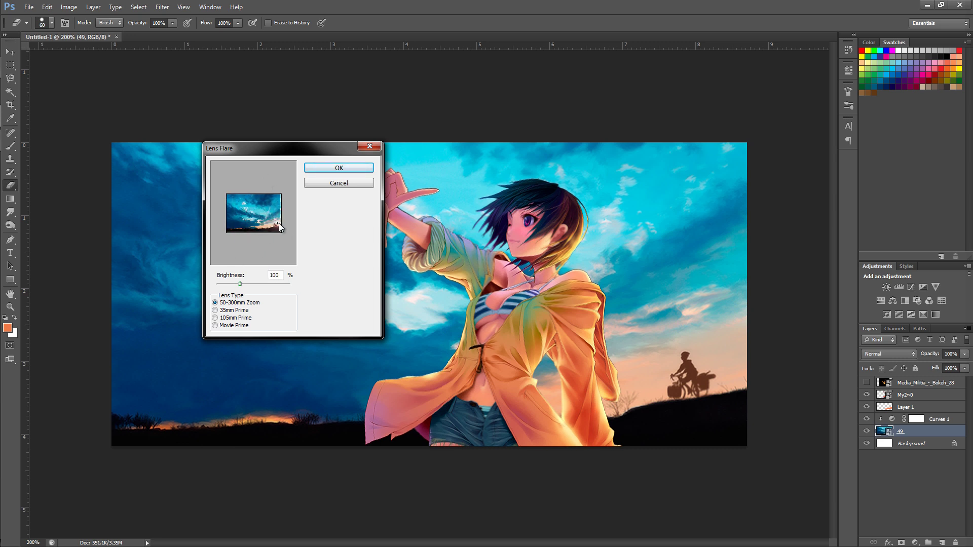
{"action": "left_click", "coordinate": [321, 183]}
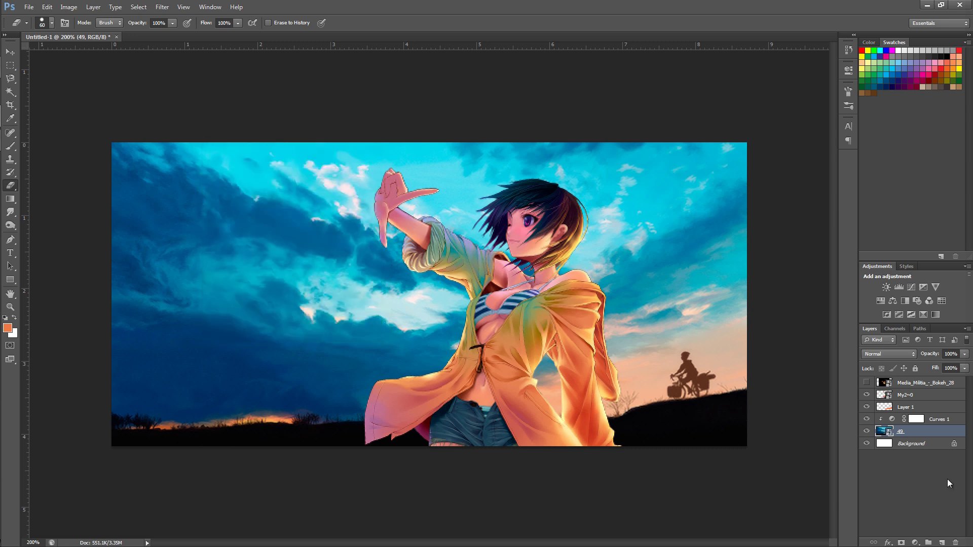
- Add a new layer directly above Layer 1 and fill it with black (#000000)
{"action": "left_click", "coordinate": [963, 419]}
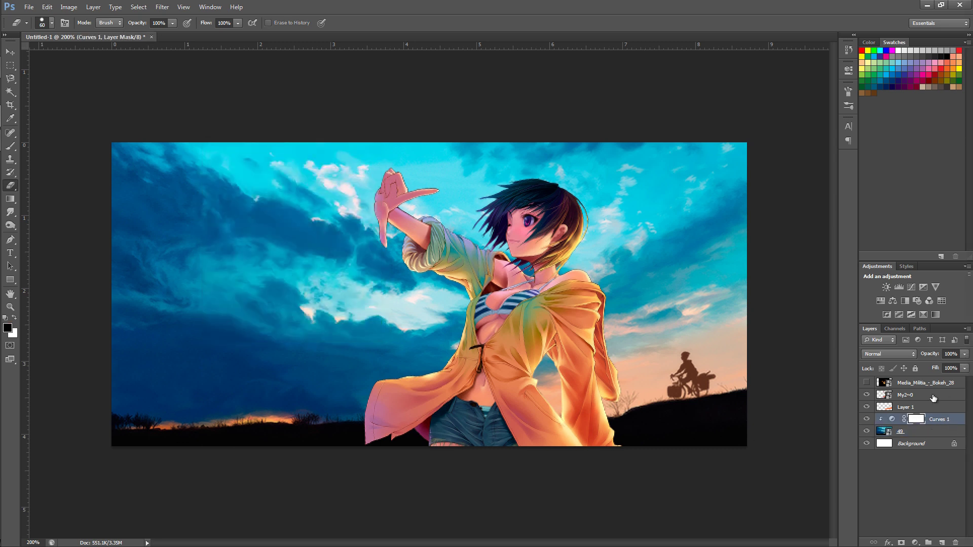
{"action": "left_click", "coordinate": [925, 408]}
{"action": "left_click", "coordinate": [941, 542]}
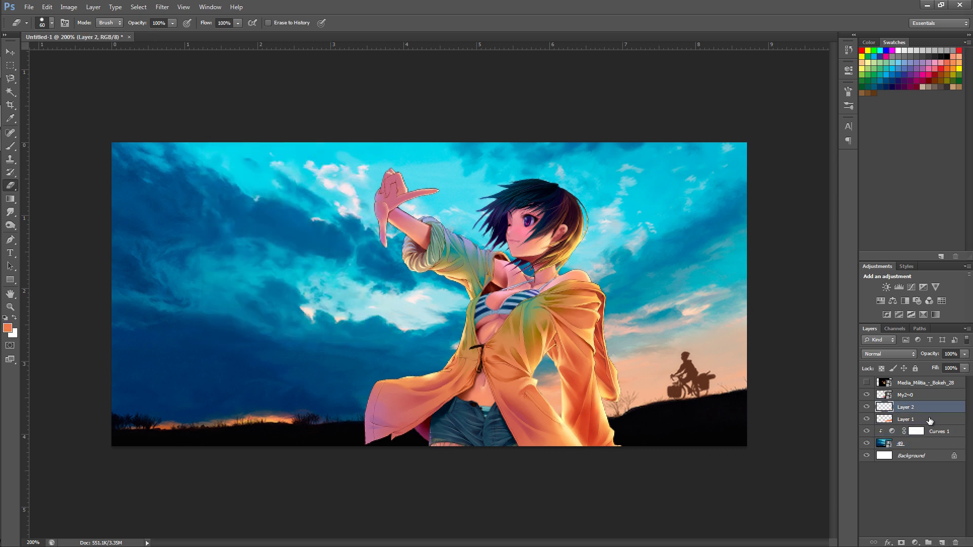
{"action": "left_click", "coordinate": [15, 317]}
{"action": "left_click", "coordinate": [7, 328]}
{"action": "left_click_drag", "start_coordinate": [426, 338], "coordinate": [405, 376]}
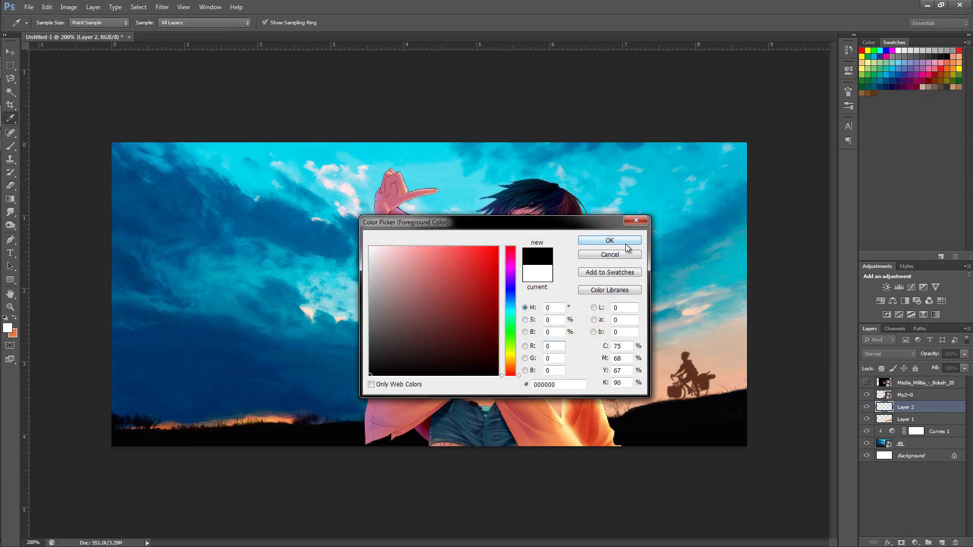
{"action": "left_click", "coordinate": [610, 240]}
{"action": "key", "text": "e"}
{"action": "key", "text": "alt+BackSpace"}
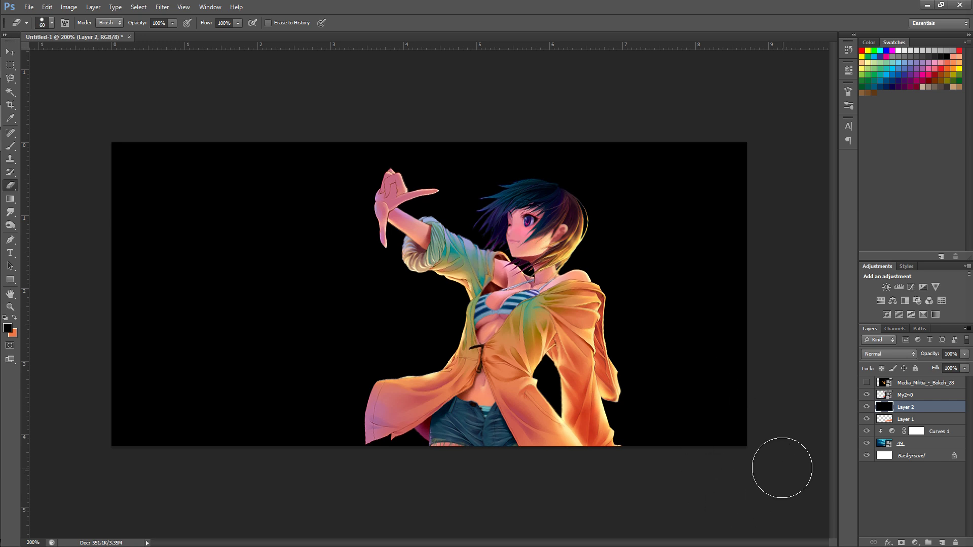
- Render a 50-300mm Zoom lens flare at 125% brightness on the black layer, centred at the edge of the character's coat
{"action": "left_click", "coordinate": [155, 8]}
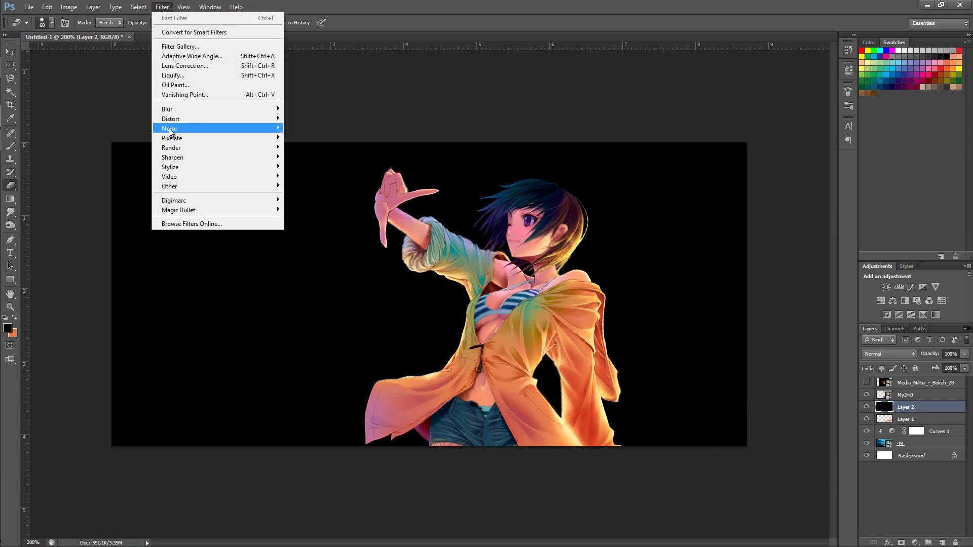
{"action": "mouse_move", "coordinate": [178, 148]}
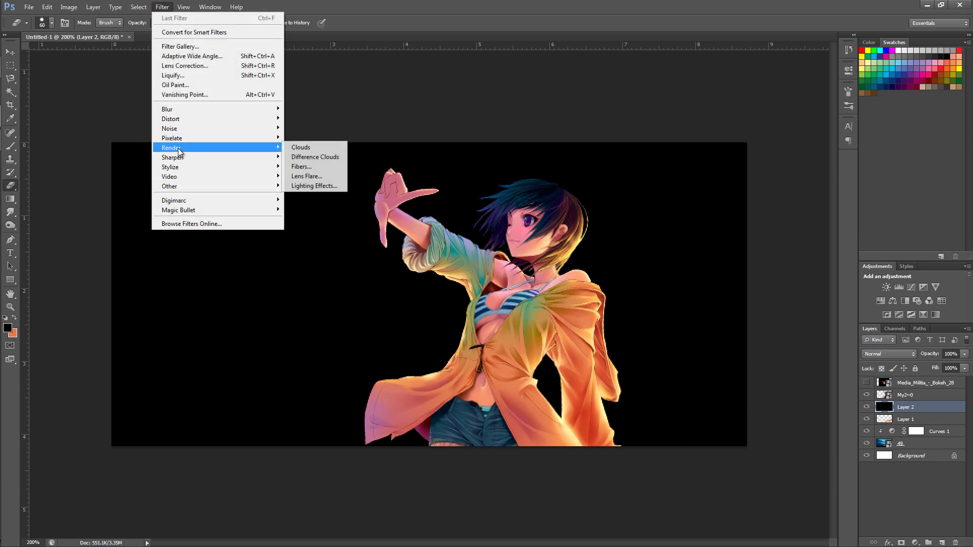
{"action": "left_click", "coordinate": [313, 176]}
{"action": "left_click", "coordinate": [248, 211]}
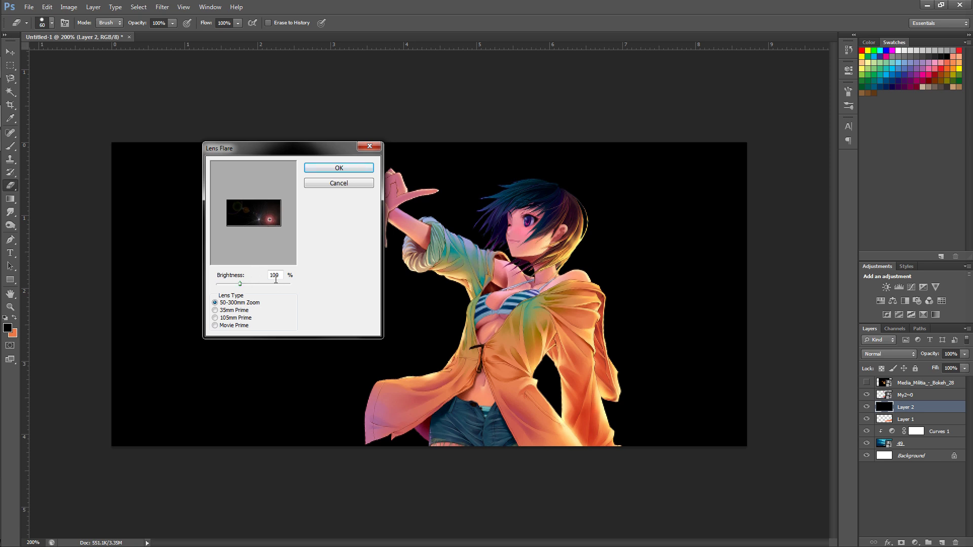
{"action": "left_click", "coordinate": [238, 277]}
{"action": "type", "text": "125"}
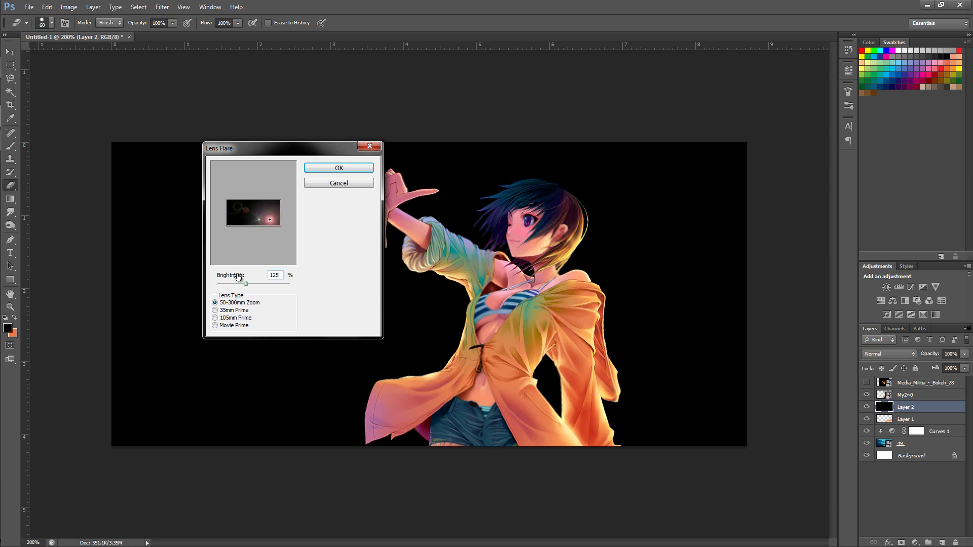
{"action": "left_click", "coordinate": [341, 173]}
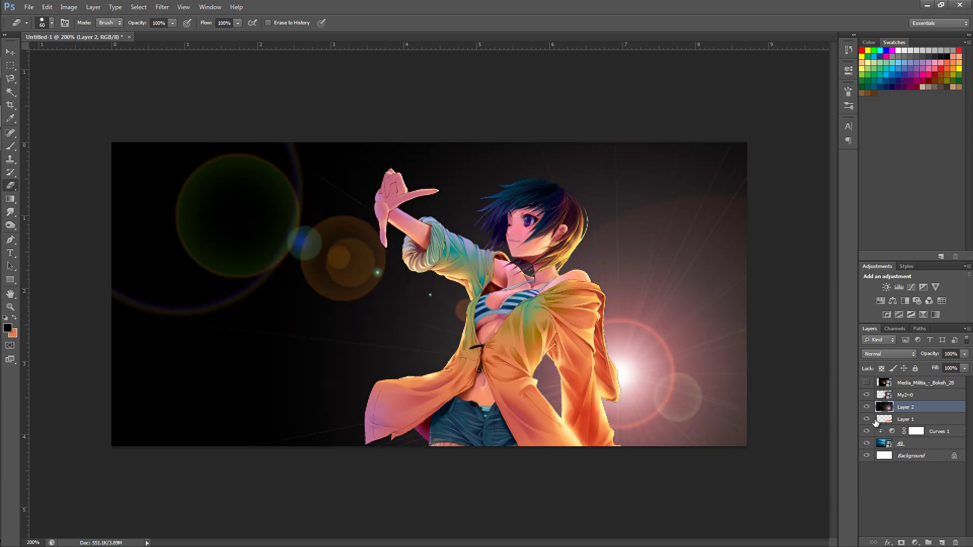
- Set Layer 2's blend mode to Screen and compare the image with and without its lens flare
{"action": "left_click", "coordinate": [889, 354]}
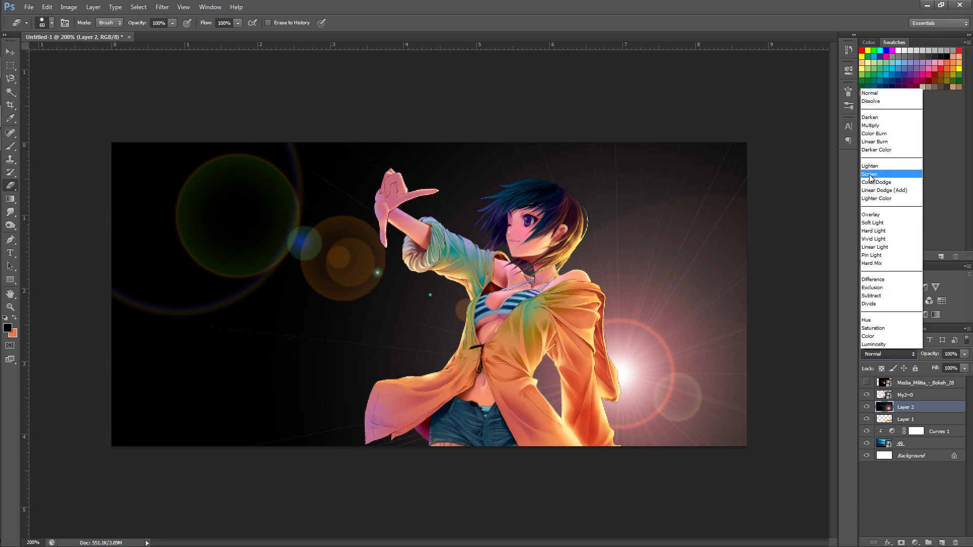
{"action": "left_click", "coordinate": [870, 174]}
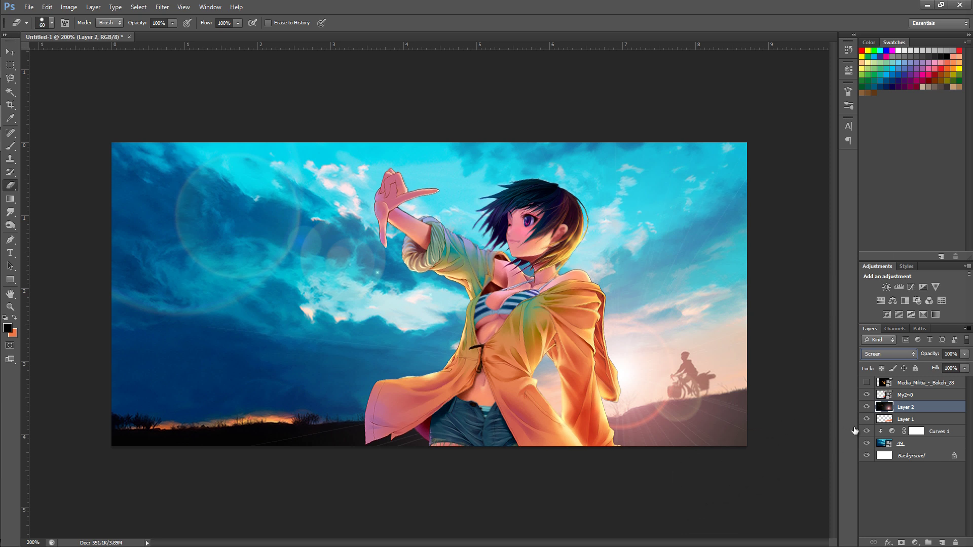
{"action": "left_click", "coordinate": [866, 407]}
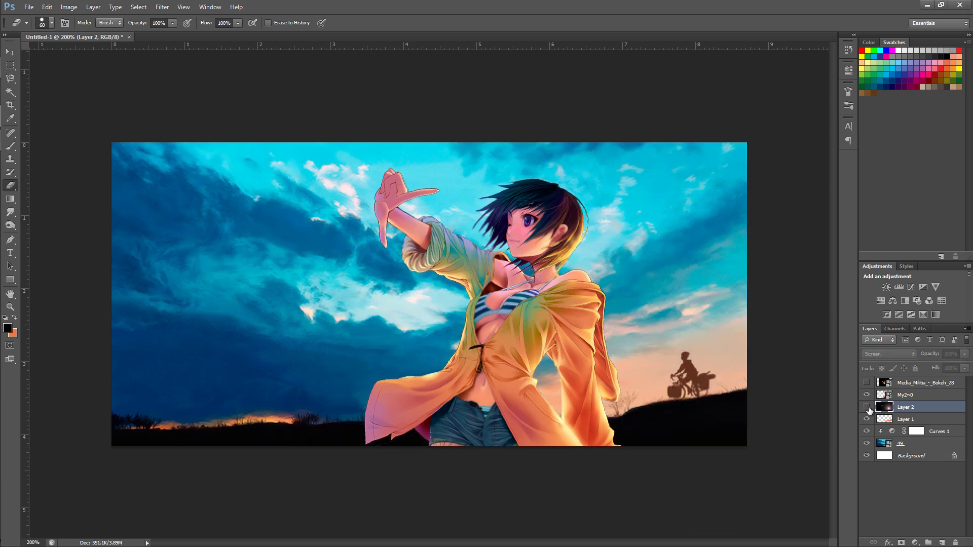
{"action": "left_click", "coordinate": [867, 408]}
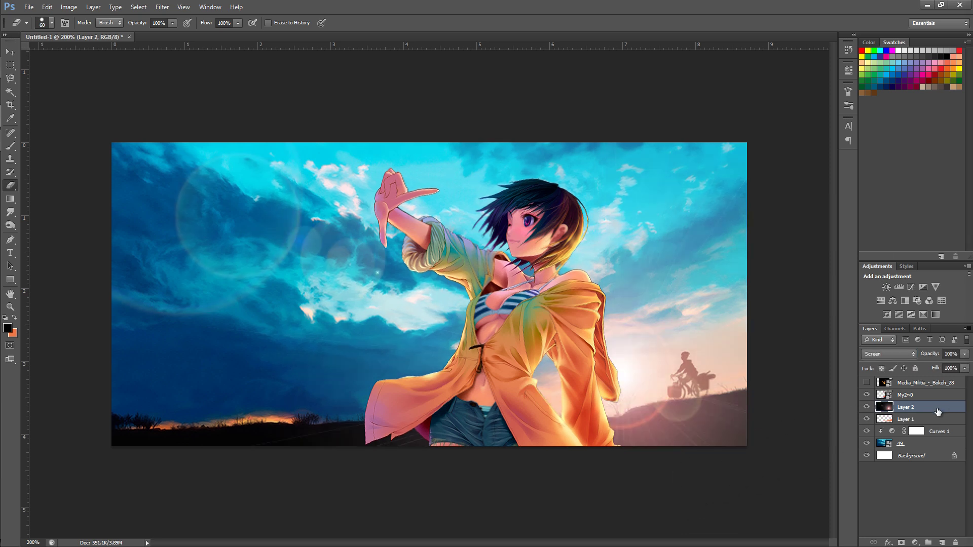
- Revert the document history to the Fill Layer state, undoing the lens flare and the Screen blending
{"action": "left_click", "coordinate": [848, 49]}
{"action": "left_click", "coordinate": [780, 74]}
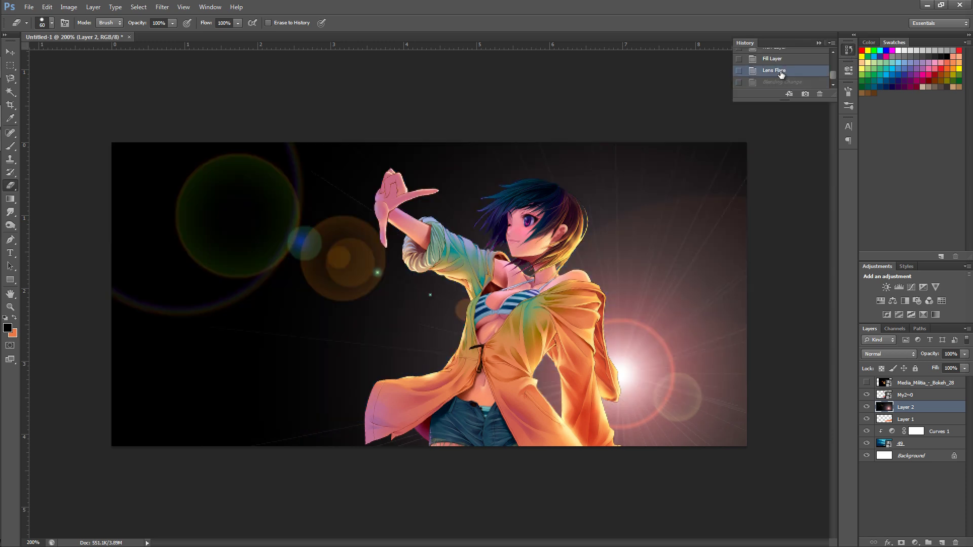
{"action": "left_click", "coordinate": [799, 60]}
{"action": "left_click", "coordinate": [818, 43]}
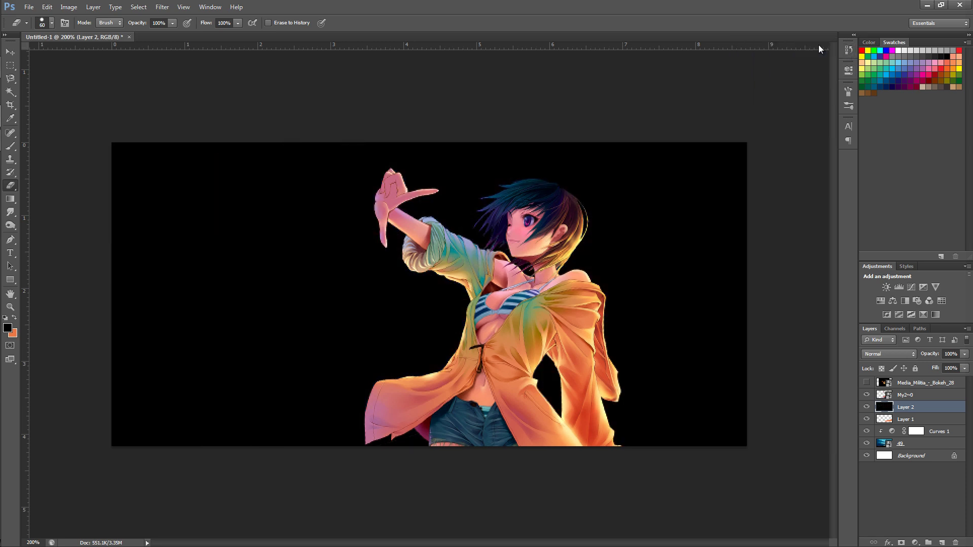
- Render a 50-300mm Zoom lens flare at 125% brightness between the coat and the cyclist on Layer 2, and blend the layer as Screen
{"action": "left_click", "coordinate": [162, 8]}
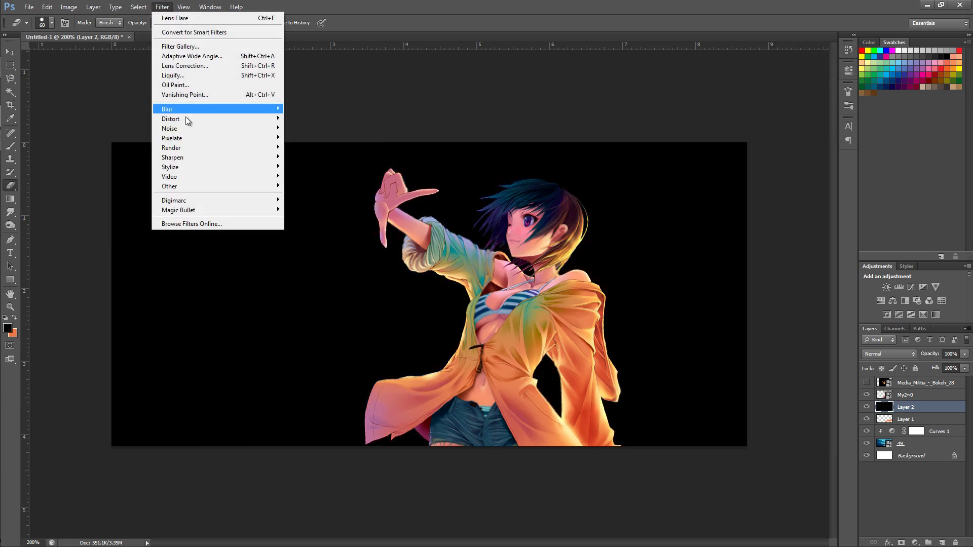
{"action": "mouse_move", "coordinate": [179, 149]}
{"action": "left_click", "coordinate": [307, 176]}
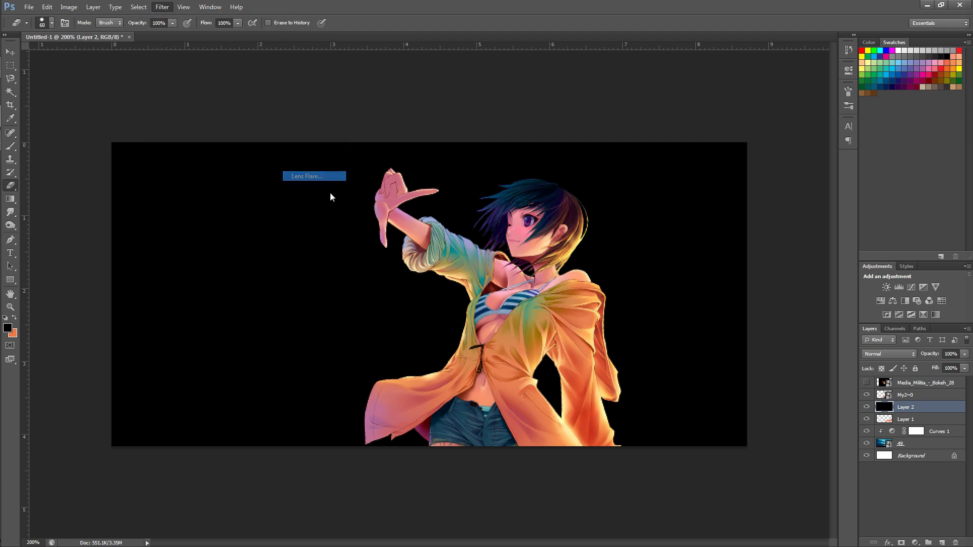
{"action": "left_click", "coordinate": [268, 220]}
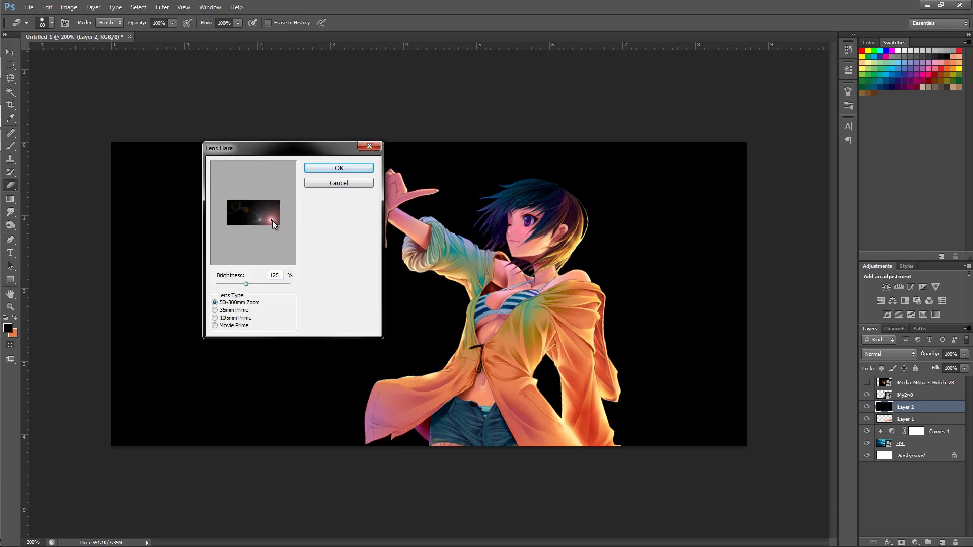
{"action": "left_click", "coordinate": [337, 168]}
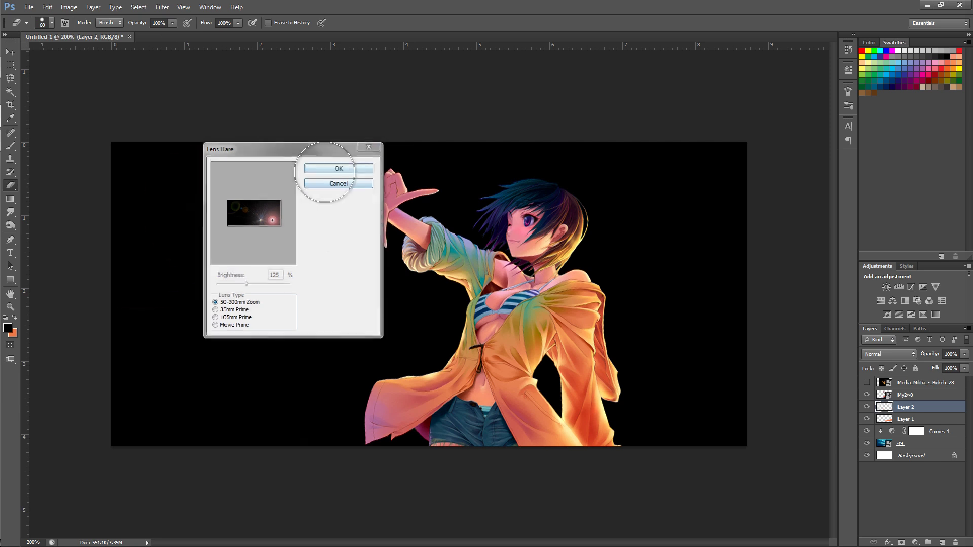
{"action": "left_click", "coordinate": [888, 352]}
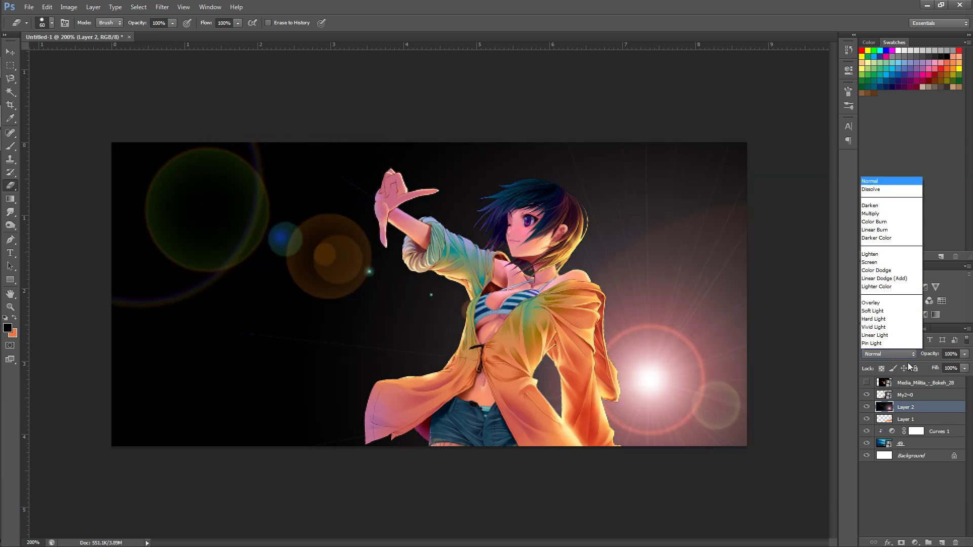
{"action": "left_click", "coordinate": [887, 175]}
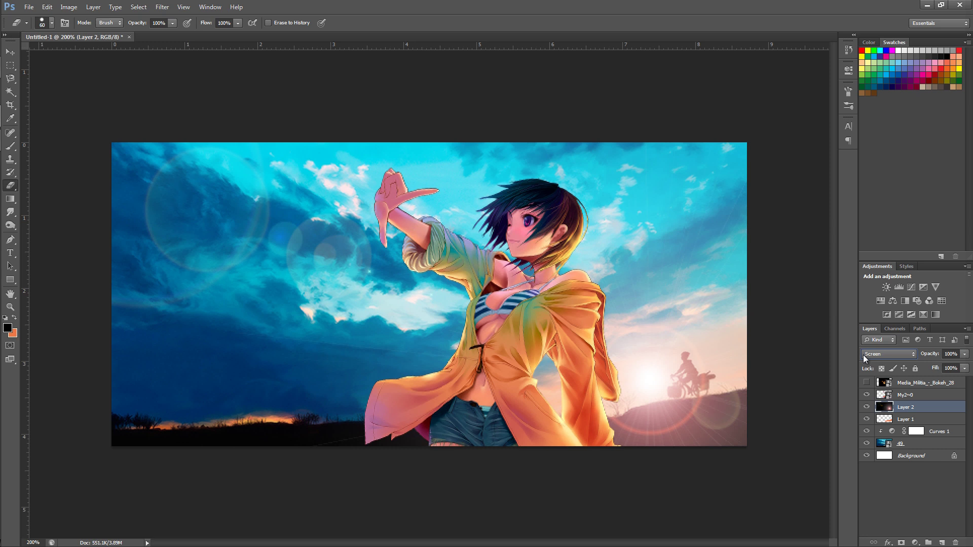
{"action": "key", "text": "ctrl+minus"}
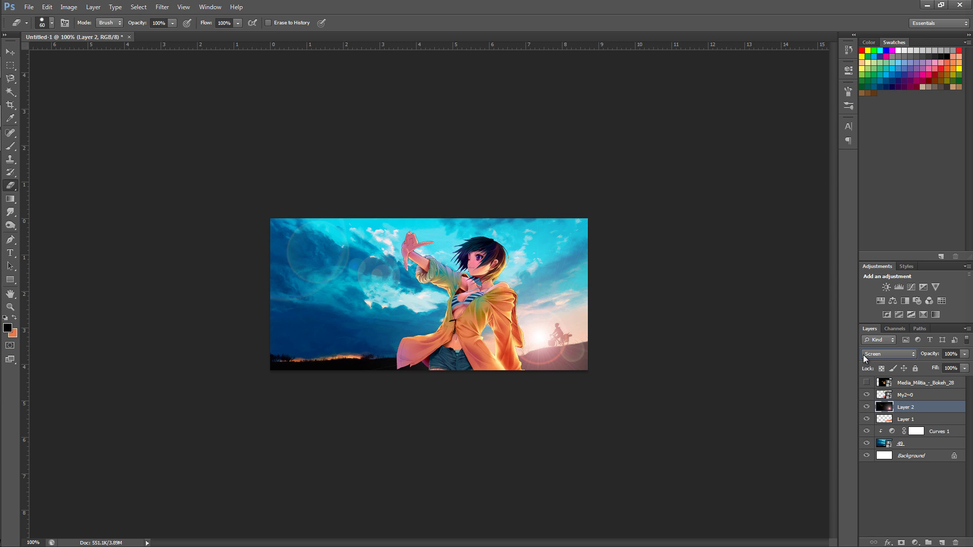
{"action": "key", "text": "ctrl+plus"}
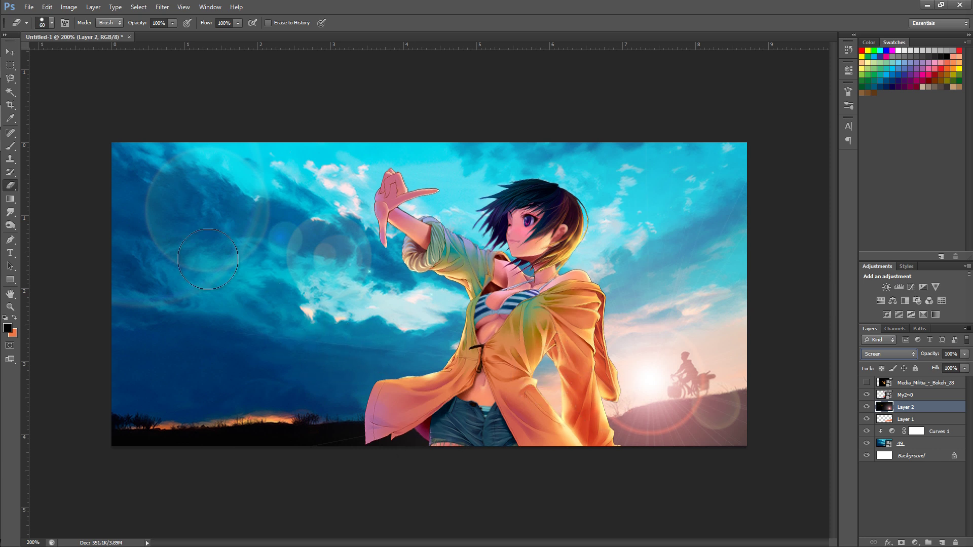
- Apply a Gaussian Blur with a 1.0 pixel radius to the sky background layer 49
{"action": "left_click", "coordinate": [927, 481]}
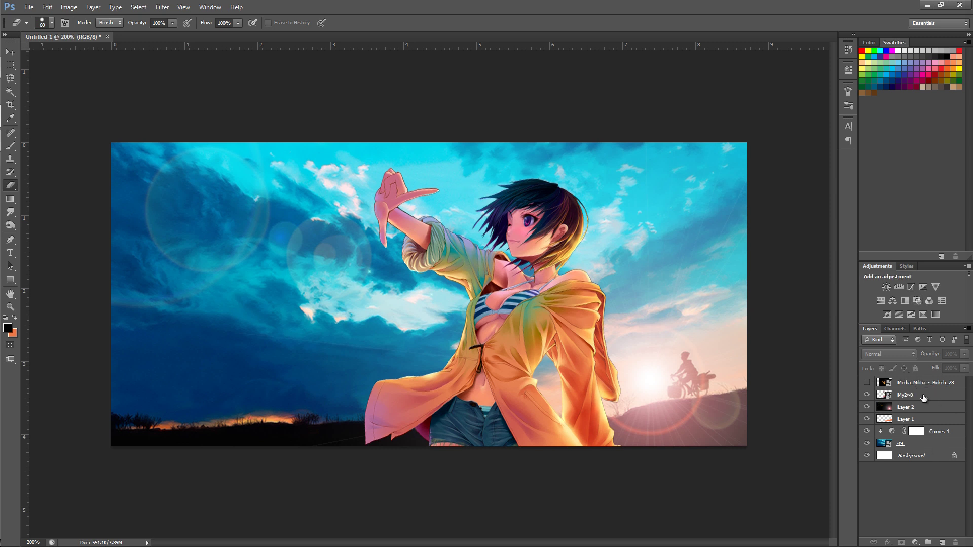
{"action": "left_click", "coordinate": [915, 446]}
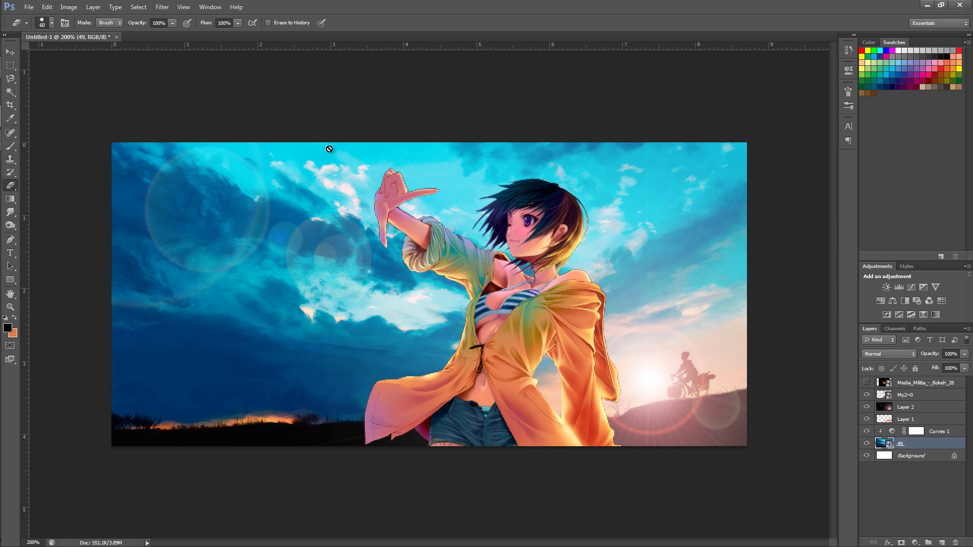
{"action": "left_click", "coordinate": [162, 7]}
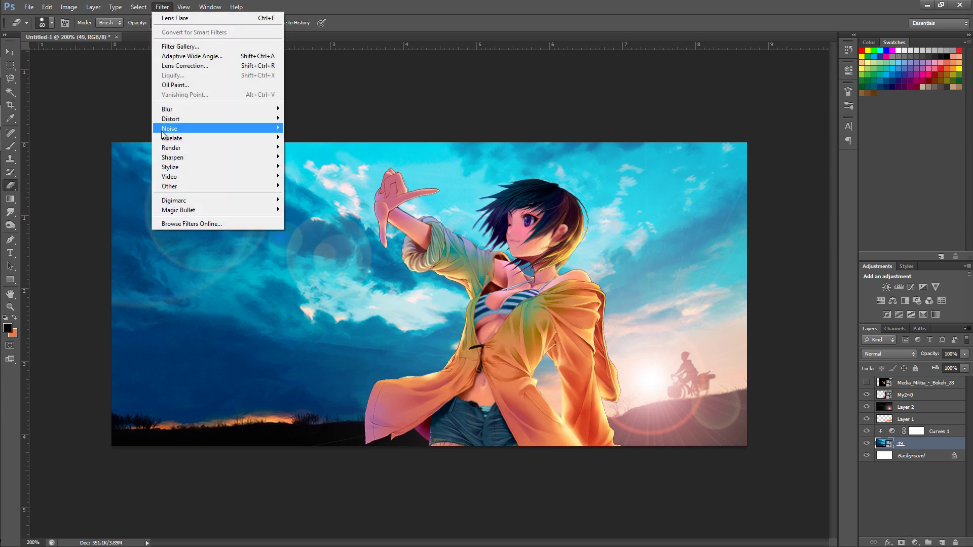
{"action": "mouse_move", "coordinate": [174, 112]}
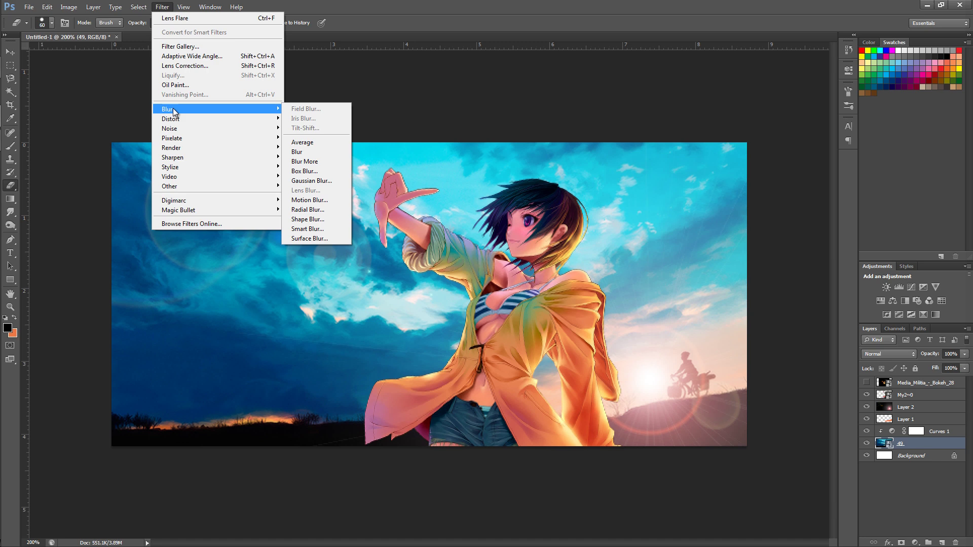
{"action": "left_click", "coordinate": [310, 180]}
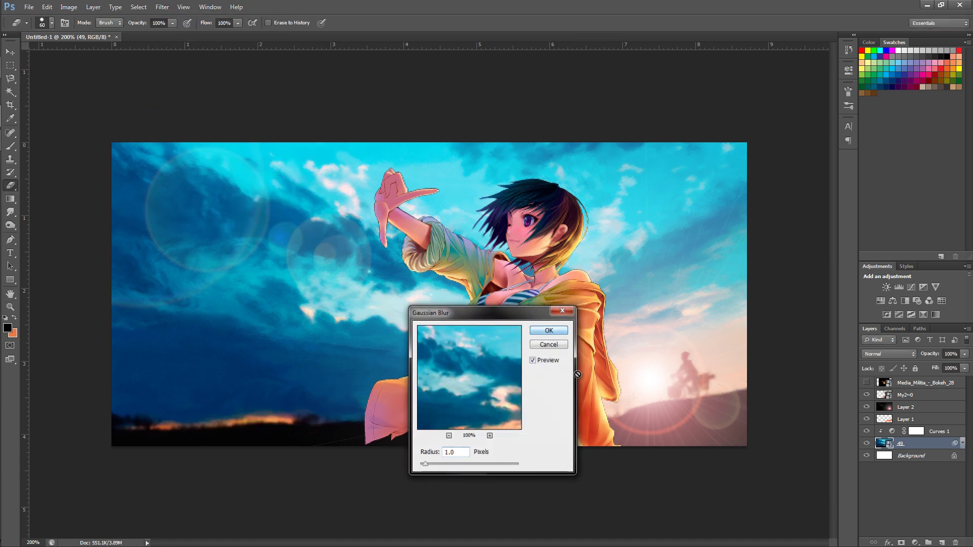
{"action": "key", "text": "Return"}
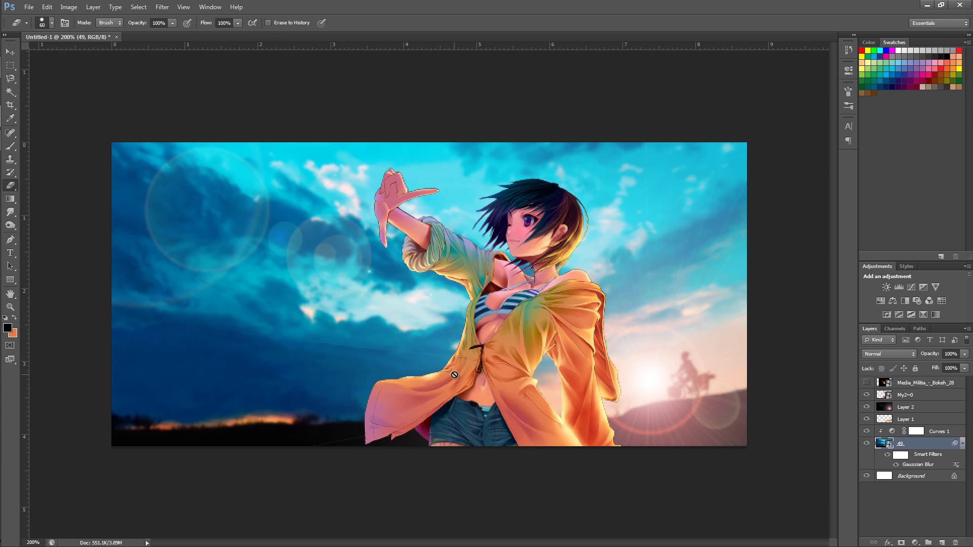
- Compare the sky with and without its Gaussian Blur and collapse the layer's smart filter list
{"action": "left_click", "coordinate": [894, 465]}
{"action": "left_click", "coordinate": [895, 464]}
{"action": "right_click", "coordinate": [929, 446]}
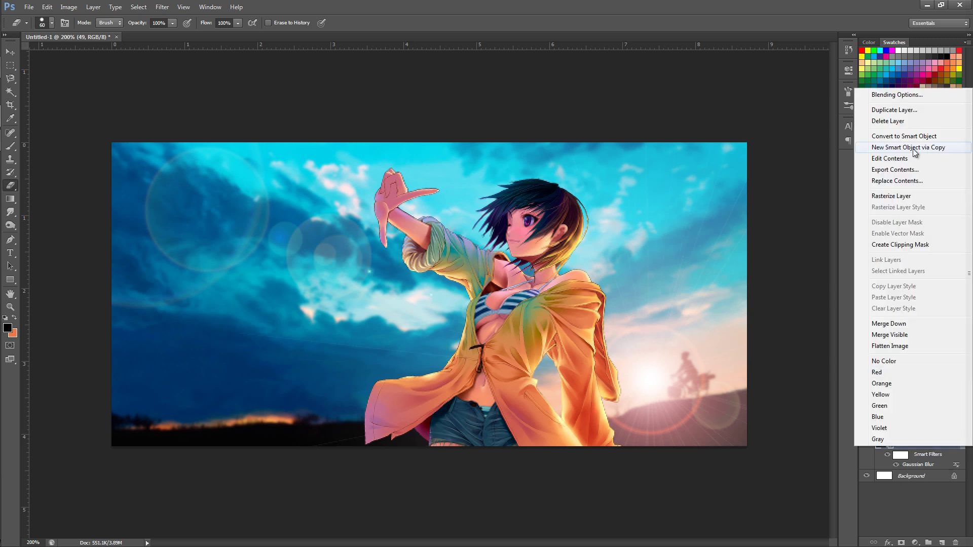
{"action": "left_click", "coordinate": [929, 494]}
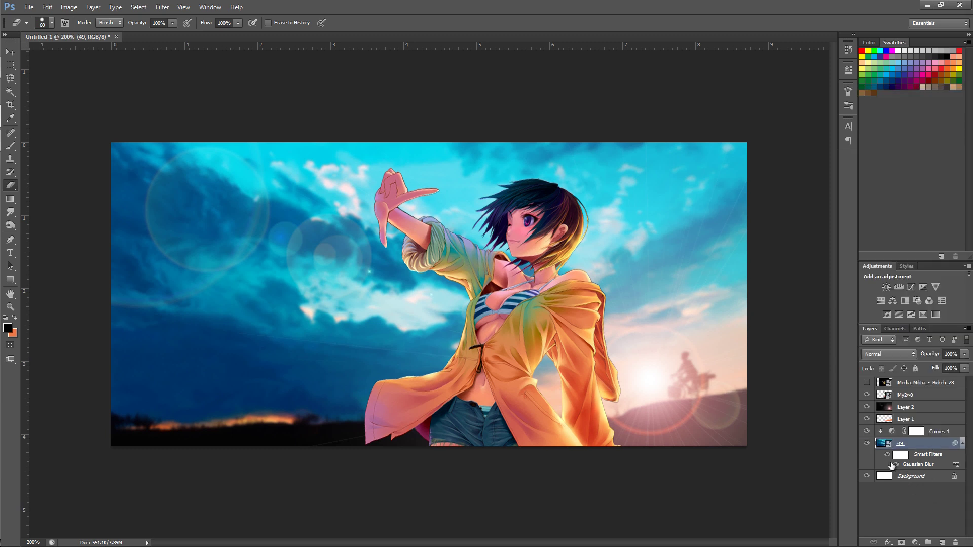
{"action": "left_click", "coordinate": [962, 444]}
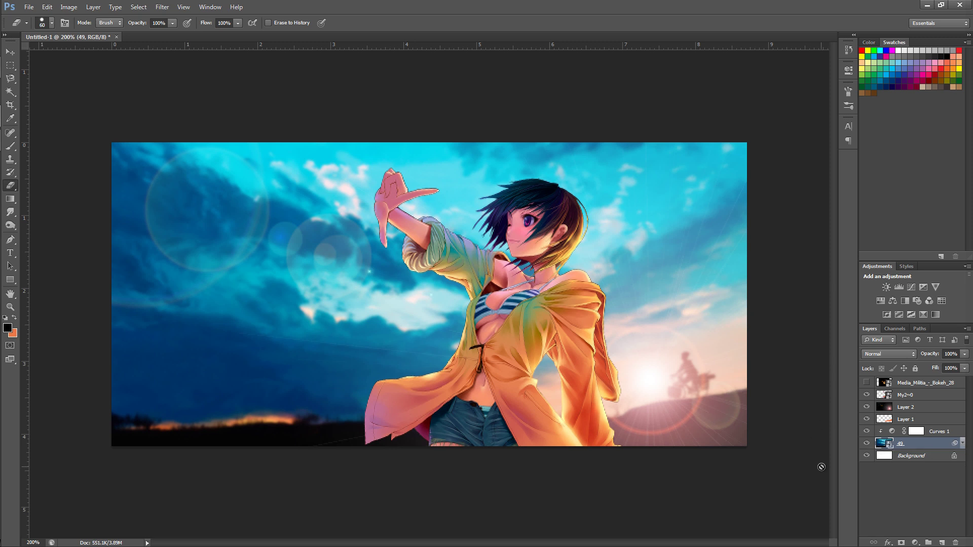
{"action": "left_click", "coordinate": [961, 444]}
{"action": "left_click", "coordinate": [962, 444]}
- Apply a Gaussian Blur with a 1.0 pixel radius to the character layer My2~0
{"action": "key", "text": "ctrl+minus"}
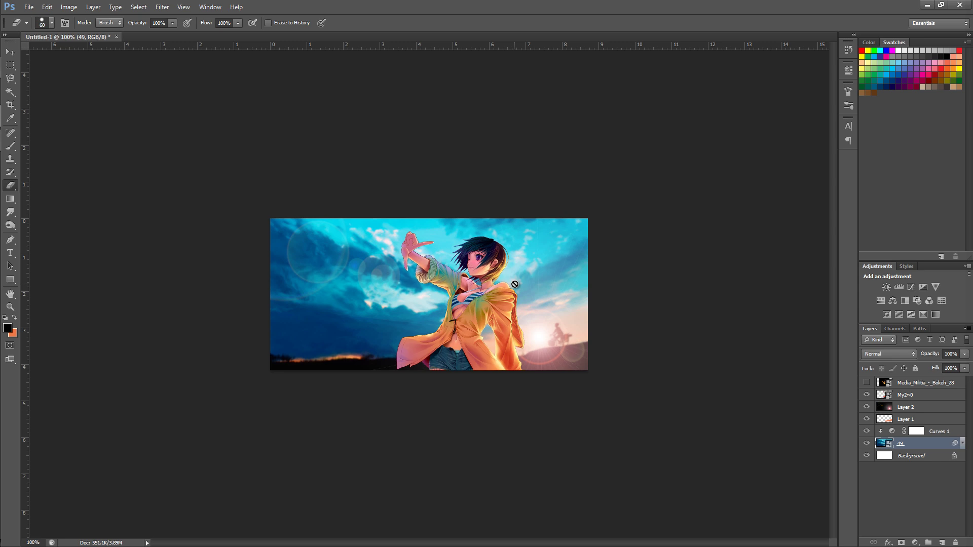
{"action": "left_click", "coordinate": [868, 395]}
{"action": "left_click", "coordinate": [867, 395]}
{"action": "left_click", "coordinate": [923, 398]}
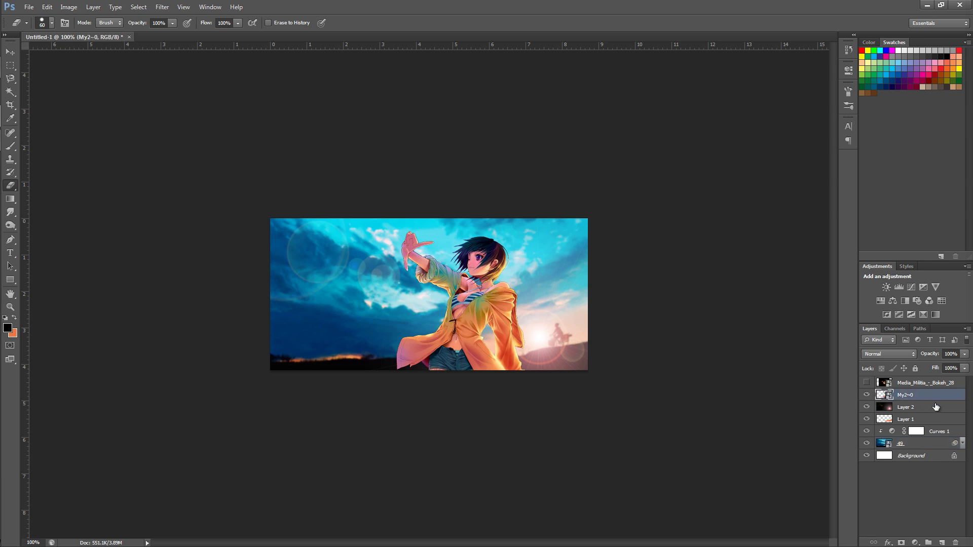
{"action": "left_click", "coordinate": [170, 8]}
{"action": "left_click", "coordinate": [179, 19]}
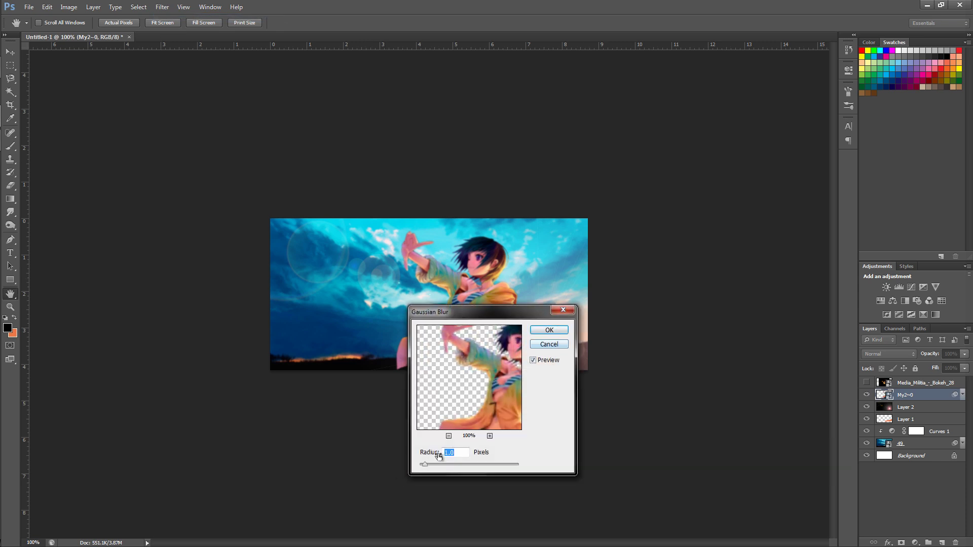
{"action": "left_click", "coordinate": [553, 331]}
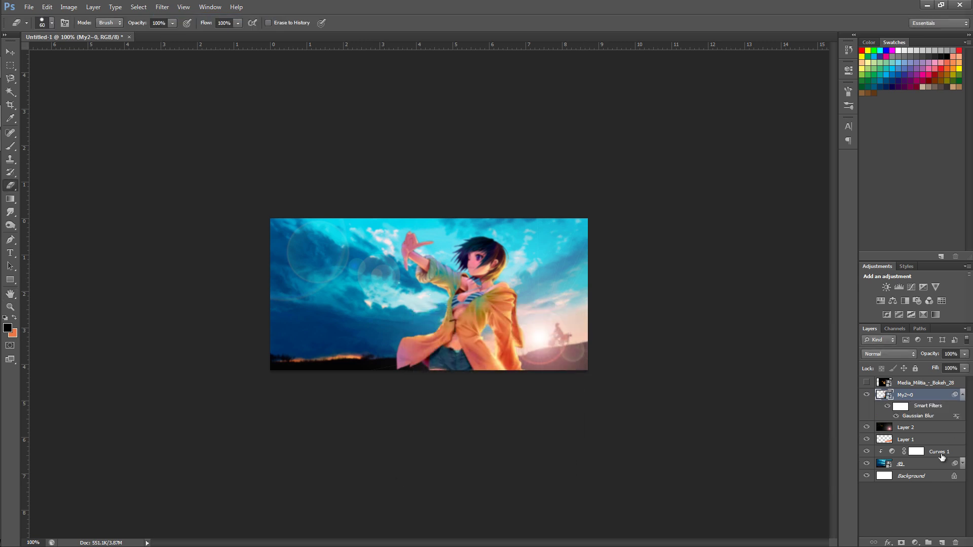
- Check the Gaussian Blur settings of sky layer 49 and collapse its smart filter list
{"action": "key", "text": "e"}
{"action": "left_click", "coordinate": [962, 464]}
{"action": "double_click", "coordinate": [917, 484]}
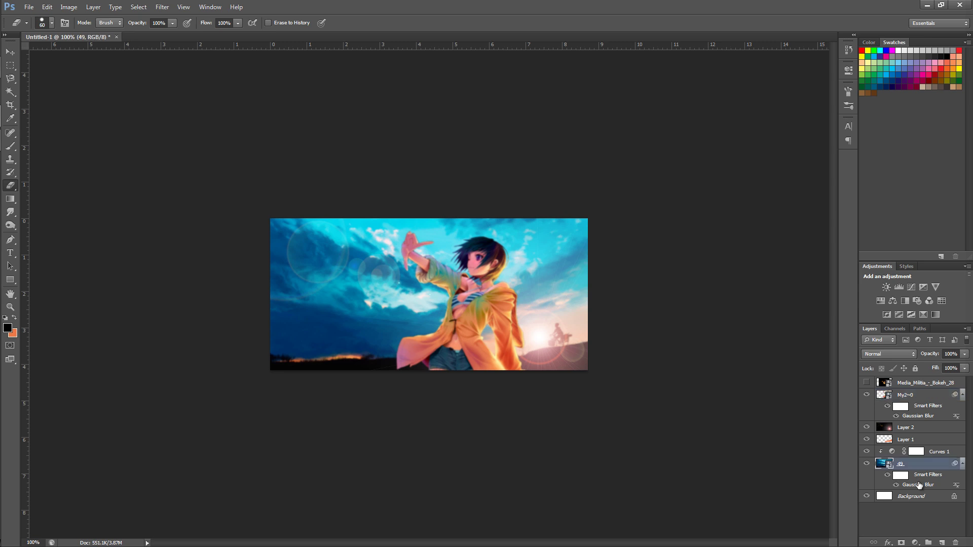
{"action": "left_click", "coordinate": [551, 330]}
{"action": "left_click", "coordinate": [962, 463]}
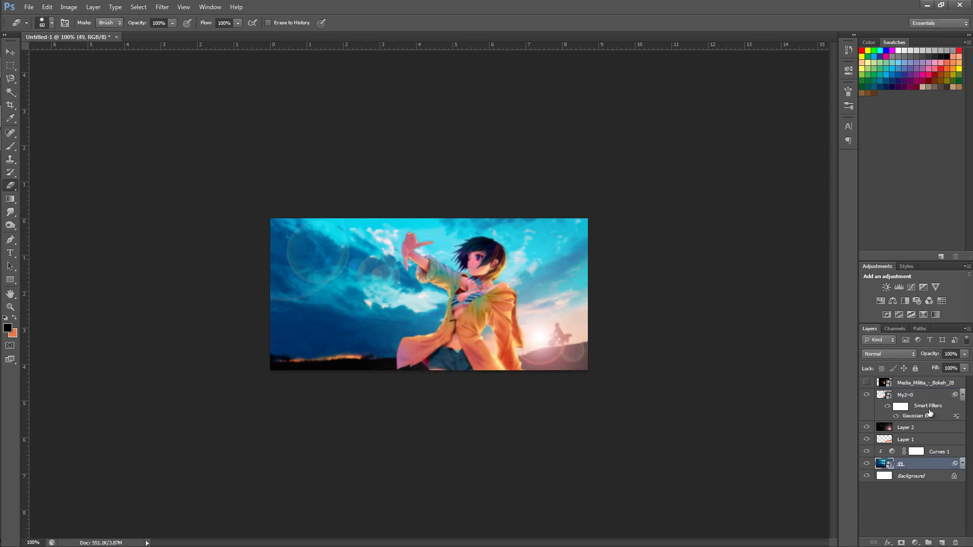
- Paint black on My2~0's smart filter mask over the hand, arm, torso and coat to remove the blur there
{"action": "left_click", "coordinate": [900, 406]}
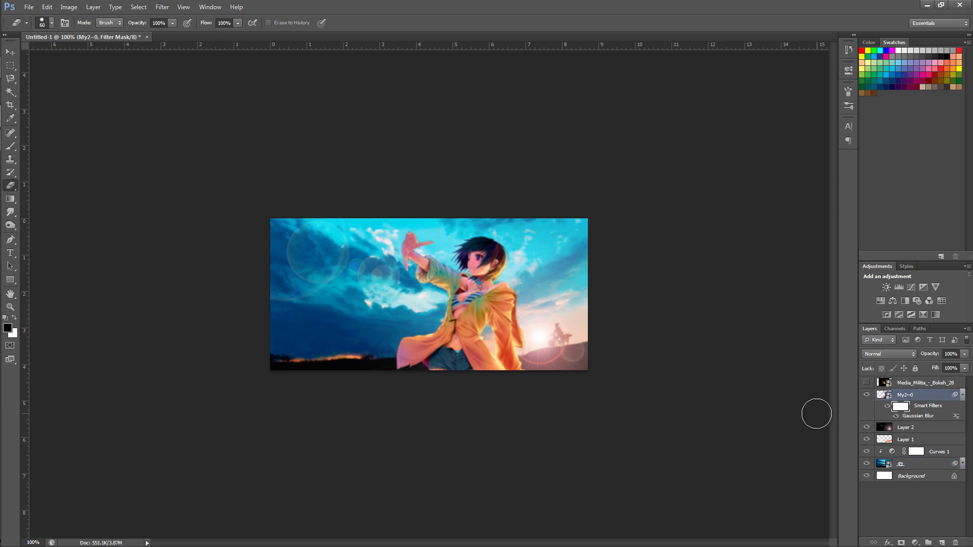
{"action": "key", "text": "ctrl+plus"}
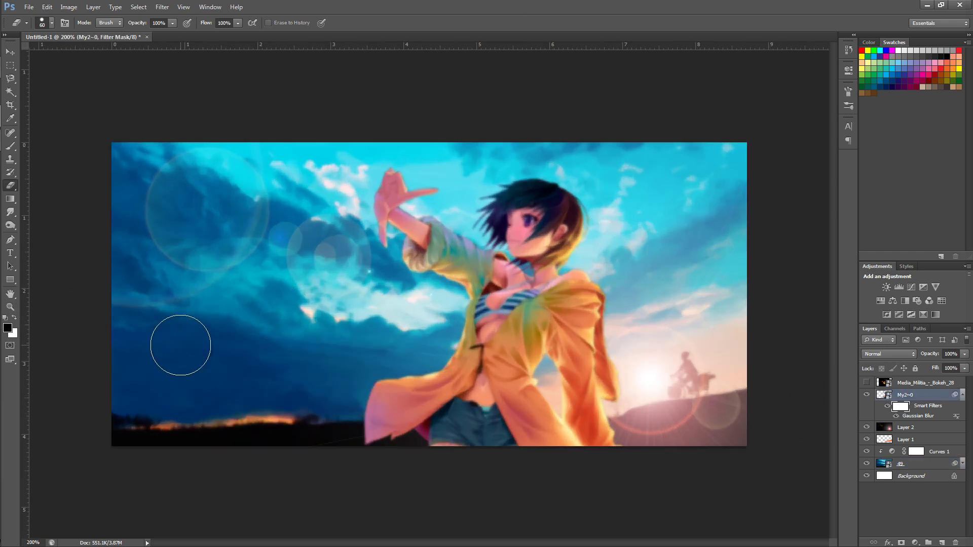
{"action": "key", "text": "bracketleft"}
{"action": "key", "text": "b"}
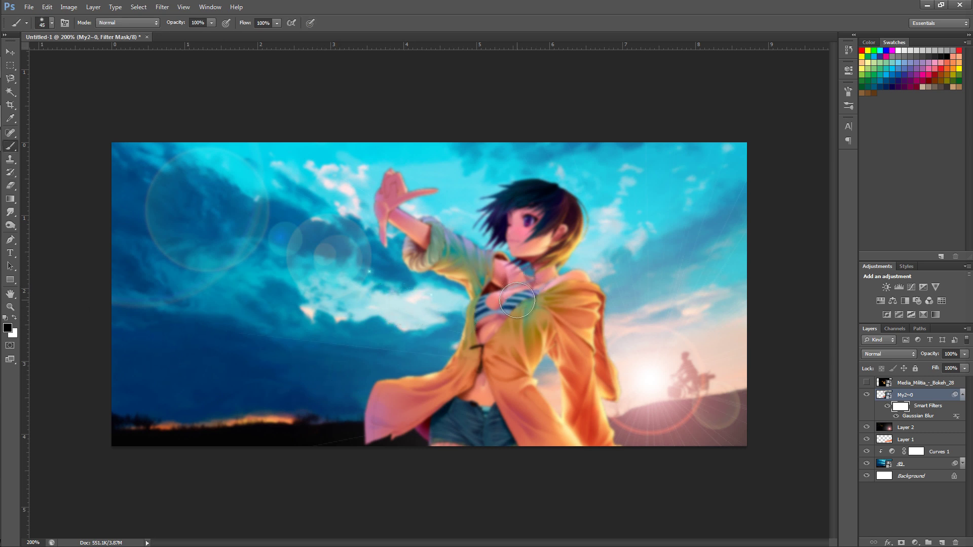
{"action": "key", "text": "bracketleft"}
{"action": "mouse_move", "coordinate": [470, 420]}
{"action": "left_mouse_down"}
{"action": "mouse_move", "coordinate": [491, 420]}
{"action": "mouse_move", "coordinate": [481, 392]}
{"action": "mouse_move", "coordinate": [525, 340]}
{"action": "mouse_move", "coordinate": [572, 330]}
{"action": "mouse_move", "coordinate": [571, 306]}
{"action": "mouse_move", "coordinate": [564, 310]}
{"action": "mouse_move", "coordinate": [589, 430]}
{"action": "mouse_move", "coordinate": [558, 332]}
{"action": "mouse_move", "coordinate": [568, 340]}
{"action": "mouse_move", "coordinate": [565, 362]}
{"action": "mouse_move", "coordinate": [575, 364]}
{"action": "mouse_move", "coordinate": [579, 353]}
{"action": "mouse_move", "coordinate": [568, 341]}
{"action": "mouse_move", "coordinate": [590, 440]}
{"action": "mouse_move", "coordinate": [576, 296]}
{"action": "mouse_move", "coordinate": [534, 314]}
{"action": "mouse_move", "coordinate": [513, 311]}
{"action": "mouse_move", "coordinate": [500, 290]}
{"action": "mouse_move", "coordinate": [483, 293]}
{"action": "mouse_move", "coordinate": [496, 295]}
{"action": "mouse_move", "coordinate": [482, 304]}
{"action": "mouse_move", "coordinate": [488, 342]}
{"action": "mouse_move", "coordinate": [492, 334]}
{"action": "mouse_move", "coordinate": [470, 397]}
{"action": "mouse_move", "coordinate": [497, 426]}
{"action": "mouse_move", "coordinate": [451, 395]}
{"action": "mouse_move", "coordinate": [403, 395]}
{"action": "mouse_move", "coordinate": [387, 401]}
{"action": "mouse_move", "coordinate": [388, 417]}
{"action": "mouse_move", "coordinate": [475, 372]}
{"action": "mouse_move", "coordinate": [496, 298]}
{"action": "mouse_move", "coordinate": [480, 260]}
{"action": "mouse_move", "coordinate": [421, 234]}
{"action": "mouse_move", "coordinate": [459, 273]}
{"action": "mouse_move", "coordinate": [479, 271]}
{"action": "mouse_move", "coordinate": [394, 216]}
{"action": "mouse_move", "coordinate": [385, 243]}
{"action": "mouse_move", "coordinate": [372, 195]}
{"action": "mouse_move", "coordinate": [363, 200]}
{"action": "mouse_move", "coordinate": [409, 184]}
{"action": "mouse_move", "coordinate": [442, 193]}
{"action": "mouse_move", "coordinate": [394, 209]}
{"action": "mouse_move", "coordinate": [389, 227]}
{"action": "mouse_move", "coordinate": [440, 242]}
{"action": "mouse_move", "coordinate": [416, 253]}
{"action": "mouse_move", "coordinate": [464, 257]}
{"action": "mouse_move", "coordinate": [534, 291]}
{"action": "mouse_move", "coordinate": [577, 284]}
{"action": "mouse_move", "coordinate": [583, 305]}
{"action": "mouse_move", "coordinate": [570, 381]}
{"action": "mouse_move", "coordinate": [585, 419]}
{"action": "mouse_move", "coordinate": [586, 317]}
{"action": "mouse_move", "coordinate": [597, 365]}
{"action": "left_mouse_up"}
{"action": "key", "text": "bracketleft"}
{"action": "key", "text": "bracketleft"}
{"action": "key", "text": "bracketleft"}
{"action": "left_click_drag", "start_coordinate": [604, 389], "coordinate": [588, 339]}
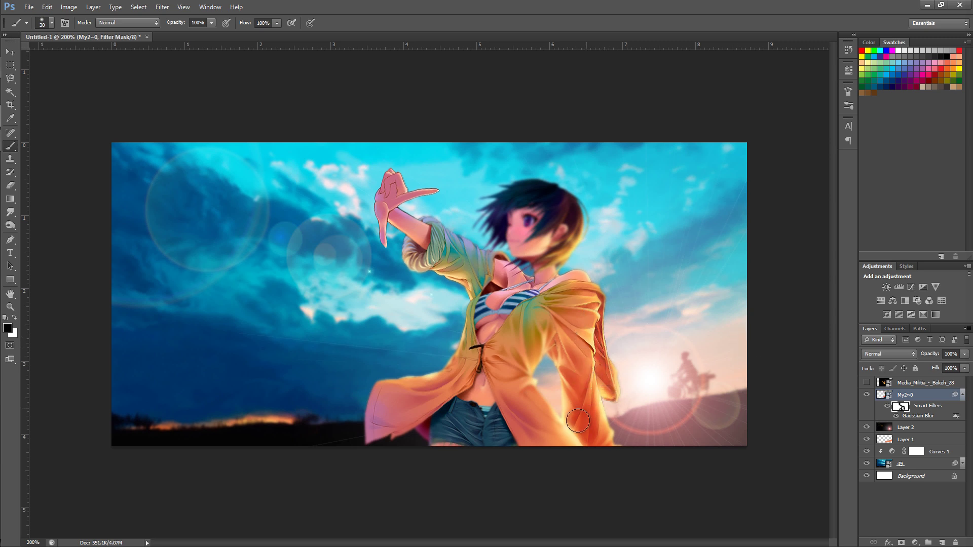
- Mask the blur off the character's face and hair, and touch up the neck area with a 15 px brush
{"action": "left_click", "coordinate": [15, 318]}
{"action": "left_click", "coordinate": [14, 317]}
{"action": "mouse_move", "coordinate": [528, 238]}
{"action": "left_mouse_down"}
{"action": "mouse_move", "coordinate": [529, 215]}
{"action": "mouse_move", "coordinate": [508, 207]}
{"action": "mouse_move", "coordinate": [511, 218]}
{"action": "mouse_move", "coordinate": [516, 210]}
{"action": "mouse_move", "coordinate": [502, 213]}
{"action": "mouse_move", "coordinate": [505, 204]}
{"action": "mouse_move", "coordinate": [499, 219]}
{"action": "mouse_move", "coordinate": [540, 265]}
{"action": "mouse_move", "coordinate": [568, 220]}
{"action": "left_mouse_up"}
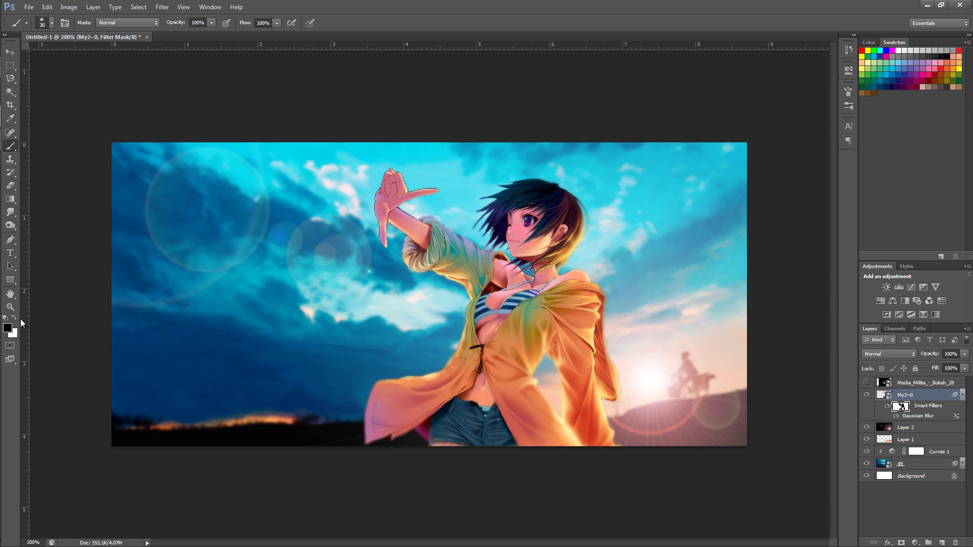
{"action": "left_click", "coordinate": [14, 318]}
{"action": "key", "text": "bracketleft"}
{"action": "mouse_move", "coordinate": [548, 272]}
{"action": "left_mouse_down"}
{"action": "mouse_move", "coordinate": [542, 261]}
{"action": "mouse_move", "coordinate": [533, 271]}
{"action": "mouse_move", "coordinate": [550, 268]}
{"action": "mouse_move", "coordinate": [532, 269]}
{"action": "left_mouse_up"}
- Compare the character with and without the masked Gaussian Blur
{"action": "mouse_move", "coordinate": [17, 325]}
{"action": "key", "text": "ctrl+minus"}
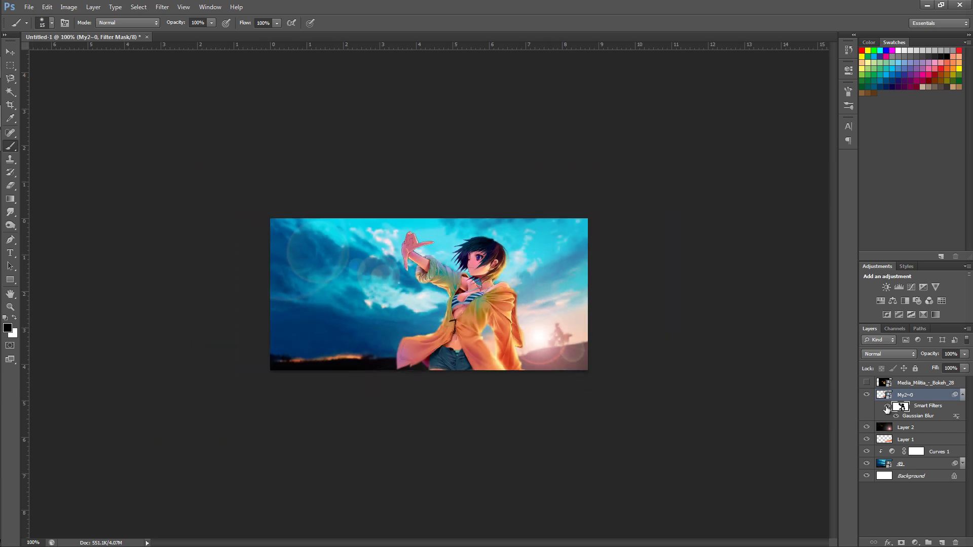
{"action": "key", "text": "ctrl+2"}
{"action": "key", "text": "ctrl+plus"}
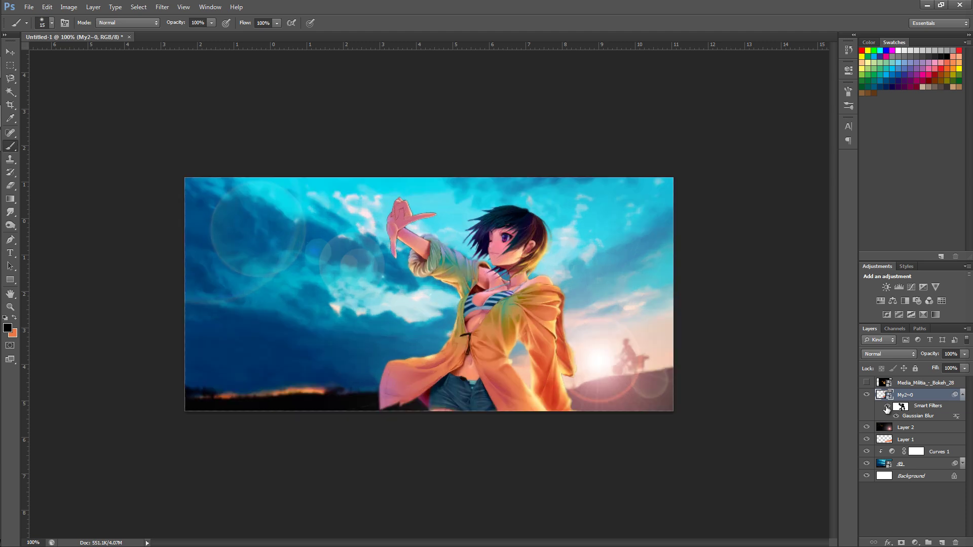
{"action": "left_click", "coordinate": [886, 407]}
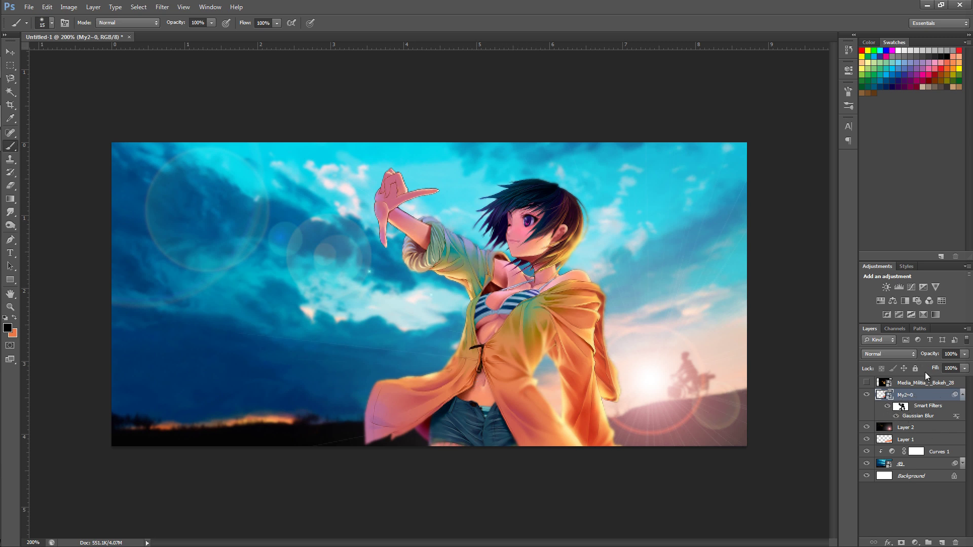
- Collapse My2~0's smart filter list, then add a new layer above the character and clip it to My2~0
{"action": "left_click", "coordinate": [961, 394]}
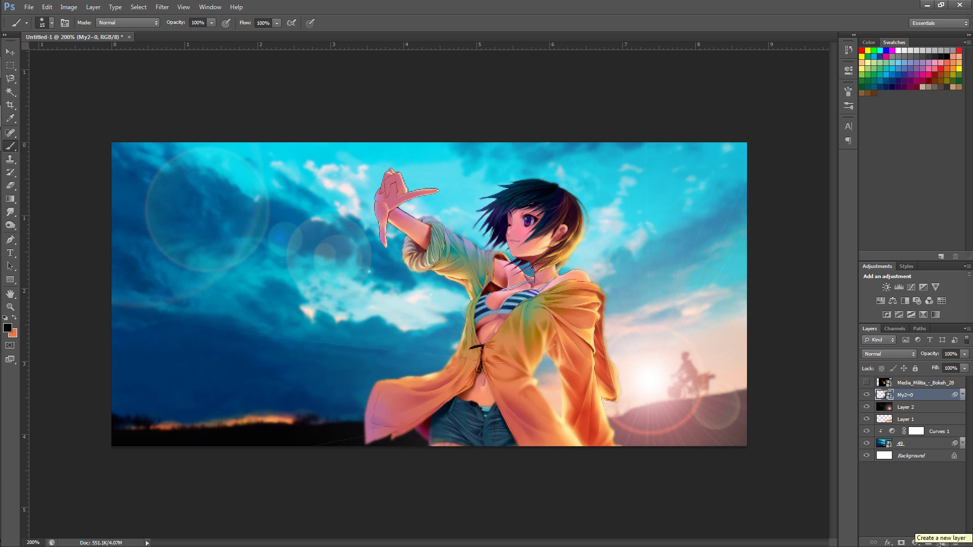
{"action": "left_click", "coordinate": [940, 542]}
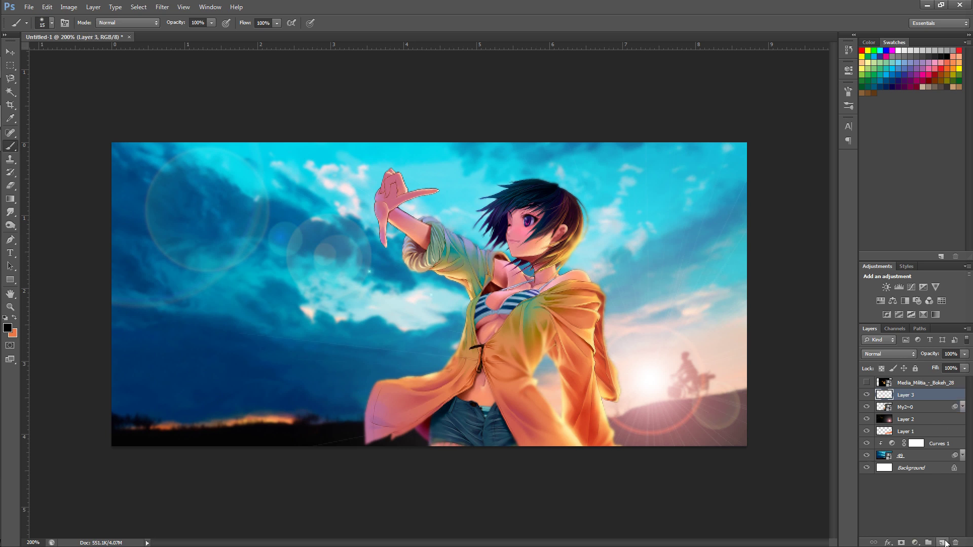
{"action": "right_click", "coordinate": [923, 399]}
{"action": "left_click", "coordinate": [917, 169]}
- Set the foreground colour to dark blue #013266, sampled from the lower part of the sky
{"action": "left_click", "coordinate": [8, 329]}
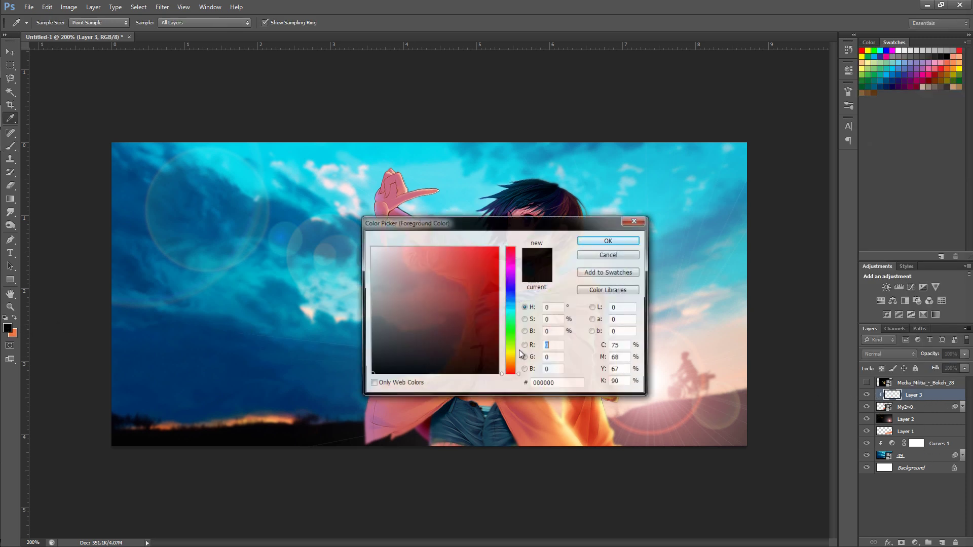
{"action": "left_click_drag", "start_coordinate": [521, 220], "coordinate": [561, 268]}
{"action": "left_click", "coordinate": [167, 366]}
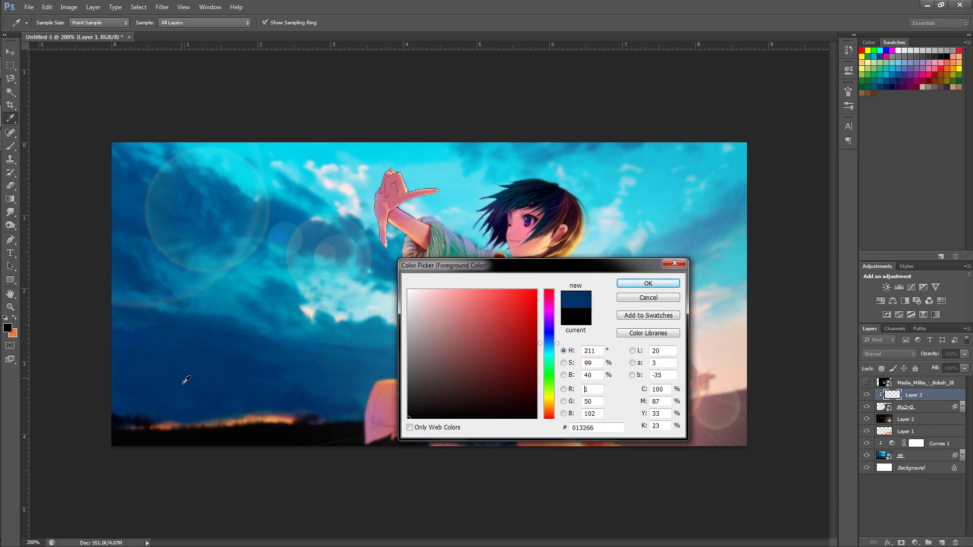
{"action": "left_click", "coordinate": [652, 285]}
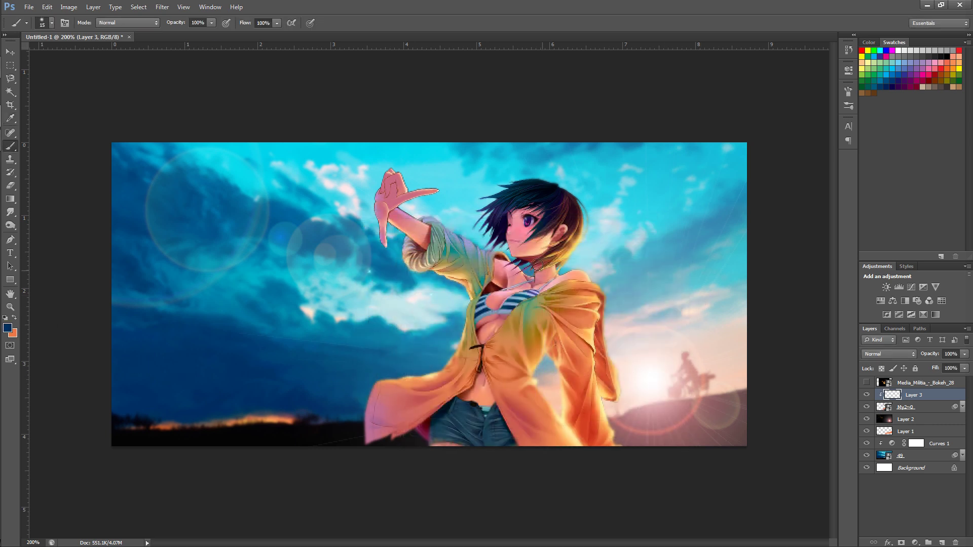
- Paint the dark blue with a 70 px brush over the hair, face, sleeve and coat on the character's side facing away from the sun
{"action": "key", "text": "bracketright"}
{"action": "key", "text": "bracketright"}
{"action": "key", "text": "bracketright"}
{"action": "key", "text": "bracketright"}
{"action": "key", "text": "bracketright"}
{"action": "key", "text": "bracketright"}
{"action": "key", "text": "bracketright"}
{"action": "mouse_move", "coordinate": [481, 213]}
{"action": "left_mouse_down"}
{"action": "mouse_move", "coordinate": [489, 203]}
{"action": "mouse_move", "coordinate": [507, 213]}
{"action": "mouse_move", "coordinate": [514, 239]}
{"action": "mouse_move", "coordinate": [527, 197]}
{"action": "mouse_move", "coordinate": [509, 196]}
{"action": "mouse_move", "coordinate": [517, 203]}
{"action": "left_mouse_up"}
{"action": "mouse_move", "coordinate": [454, 268]}
{"action": "left_mouse_down"}
{"action": "mouse_move", "coordinate": [511, 276]}
{"action": "mouse_move", "coordinate": [507, 293]}
{"action": "mouse_move", "coordinate": [533, 265]}
{"action": "mouse_move", "coordinate": [479, 257]}
{"action": "mouse_move", "coordinate": [467, 337]}
{"action": "mouse_move", "coordinate": [441, 380]}
{"action": "mouse_move", "coordinate": [457, 372]}
{"action": "mouse_move", "coordinate": [383, 418]}
{"action": "mouse_move", "coordinate": [373, 408]}
{"action": "mouse_move", "coordinate": [412, 380]}
{"action": "mouse_move", "coordinate": [386, 389]}
{"action": "mouse_move", "coordinate": [456, 327]}
{"action": "mouse_move", "coordinate": [470, 266]}
{"action": "mouse_move", "coordinate": [467, 277]}
{"action": "mouse_move", "coordinate": [433, 280]}
{"action": "mouse_move", "coordinate": [464, 236]}
{"action": "mouse_move", "coordinate": [436, 219]}
{"action": "mouse_move", "coordinate": [464, 241]}
{"action": "mouse_move", "coordinate": [470, 269]}
{"action": "mouse_move", "coordinate": [459, 233]}
{"action": "left_mouse_up"}
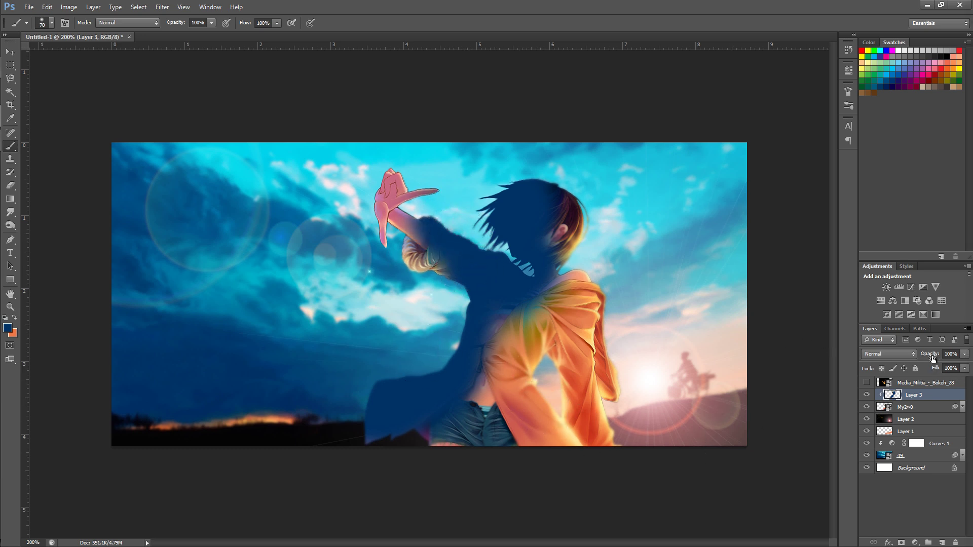
- Lower the opacity of the blue shading on Layer 3 to 24%
{"action": "left_click_drag", "start_coordinate": [933, 359], "coordinate": [895, 361]}
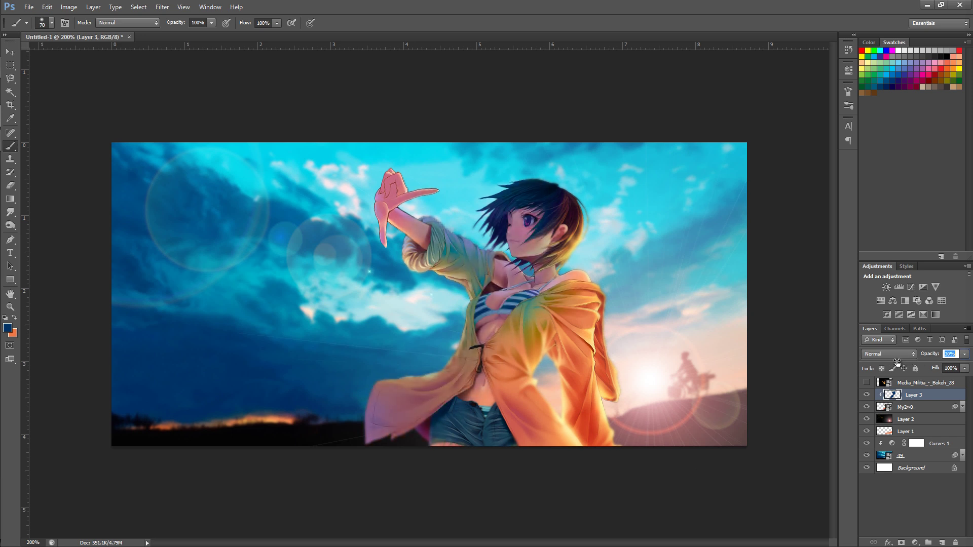
{"action": "left_click", "coordinate": [897, 361]}
{"action": "left_click_drag", "start_coordinate": [927, 357], "coordinate": [925, 356]}
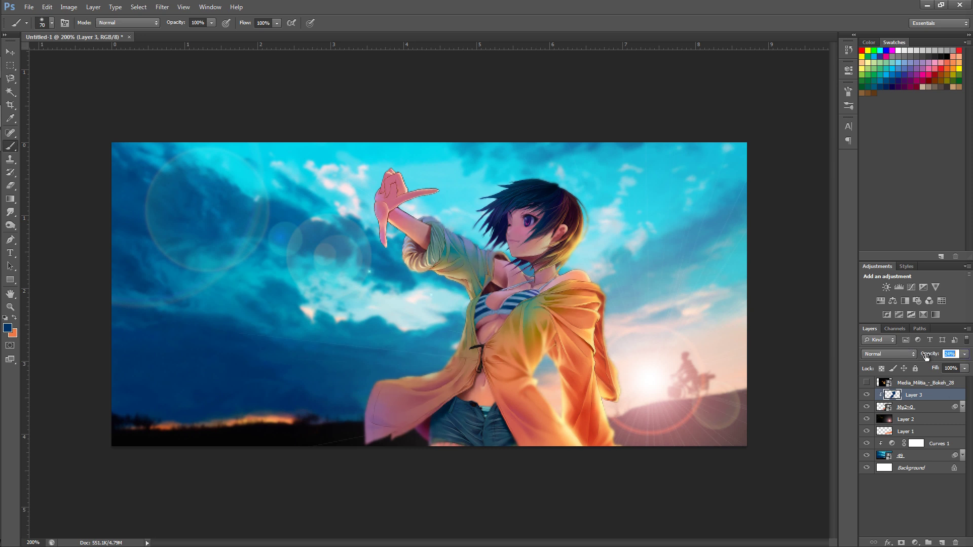
- Compare the character with and without the blue shading of Layer 3, and examine the head and hand up close
{"action": "left_click", "coordinate": [866, 397]}
{"action": "left_click", "coordinate": [867, 397]}
{"action": "left_click", "coordinate": [867, 397]}
{"action": "left_click", "coordinate": [866, 397]}
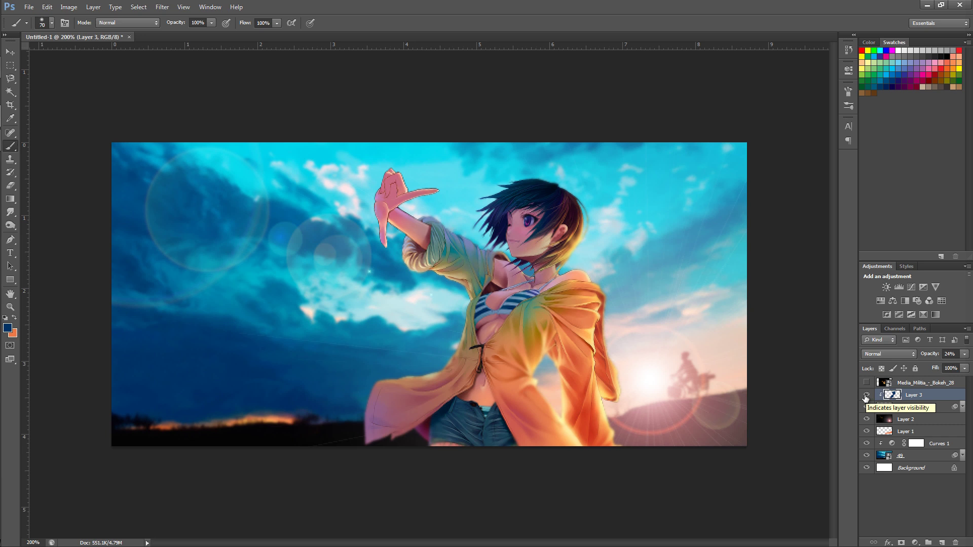
{"action": "left_click", "coordinate": [866, 396]}
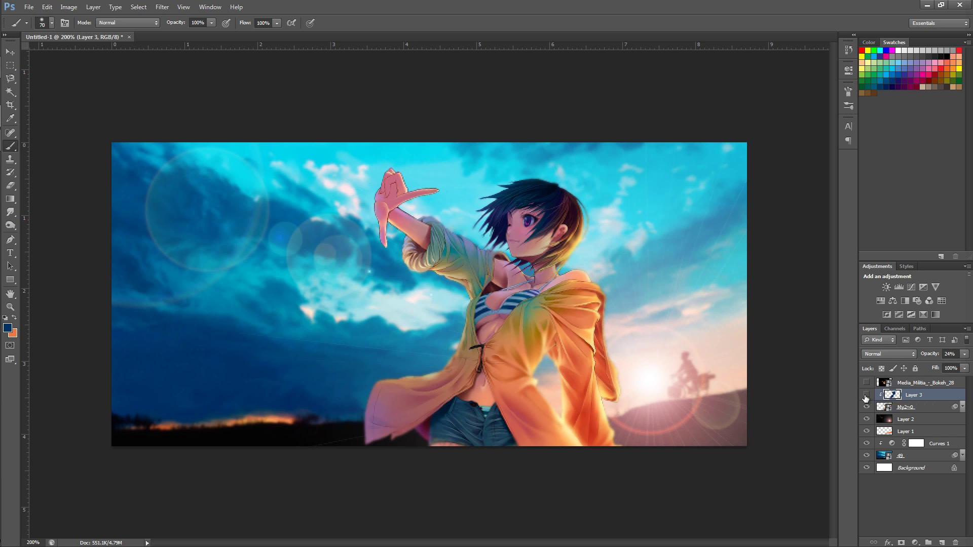
{"action": "left_click", "coordinate": [866, 396]}
{"action": "key", "text": "ctrl+plus"}
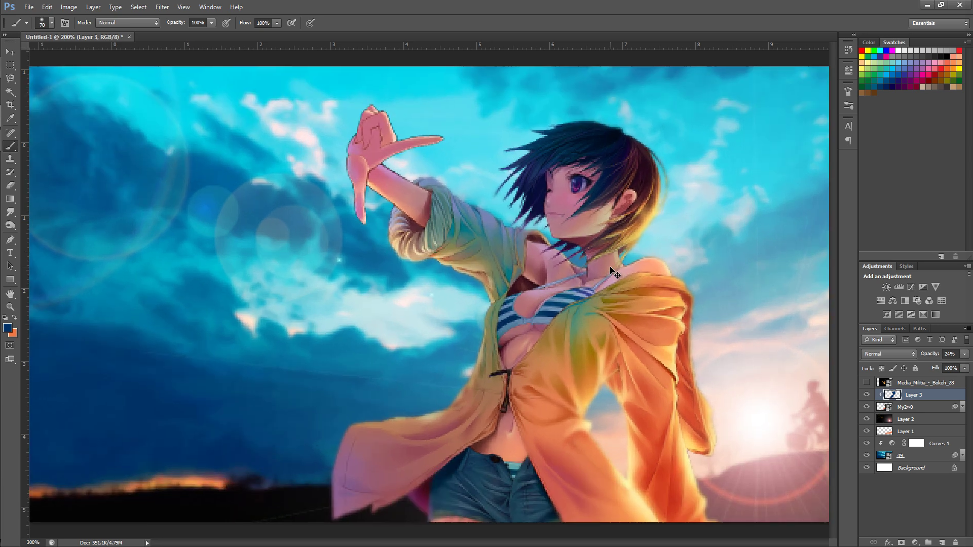
{"action": "key", "text": "ctrl+plus"}
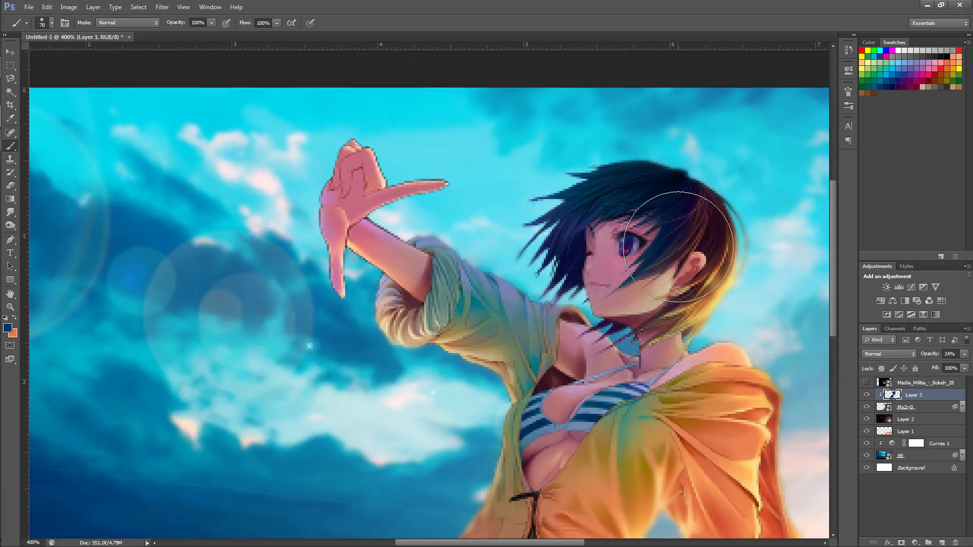
- Compare the character with and without the blue shading up close and at full view, leaving Layer 3 hidden
{"action": "left_click", "coordinate": [867, 396]}
{"action": "left_click", "coordinate": [867, 396]}
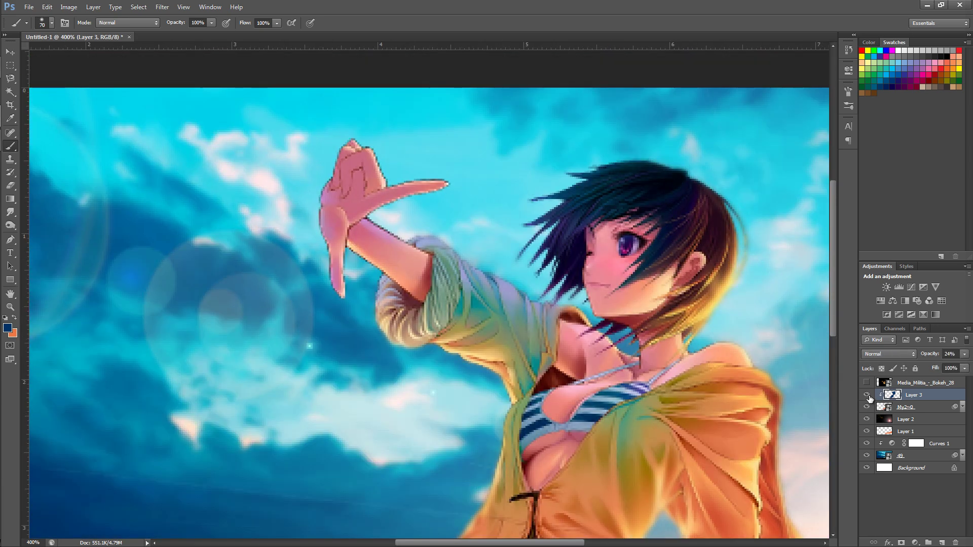
{"action": "left_click", "coordinate": [867, 395]}
{"action": "left_click", "coordinate": [867, 396]}
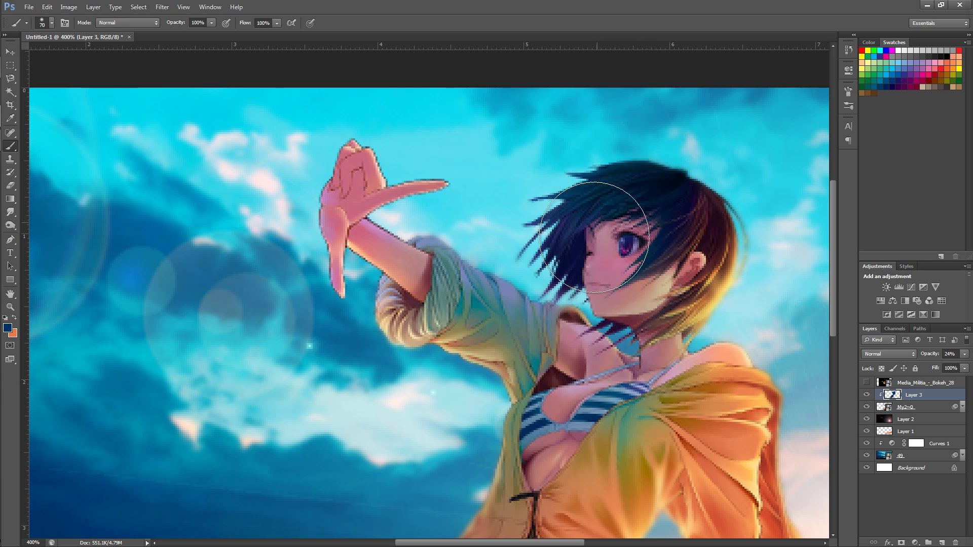
{"action": "left_click", "coordinate": [867, 395]}
{"action": "left_click", "coordinate": [867, 395]}
{"action": "left_click", "coordinate": [867, 396]}
{"action": "left_click", "coordinate": [867, 395]}
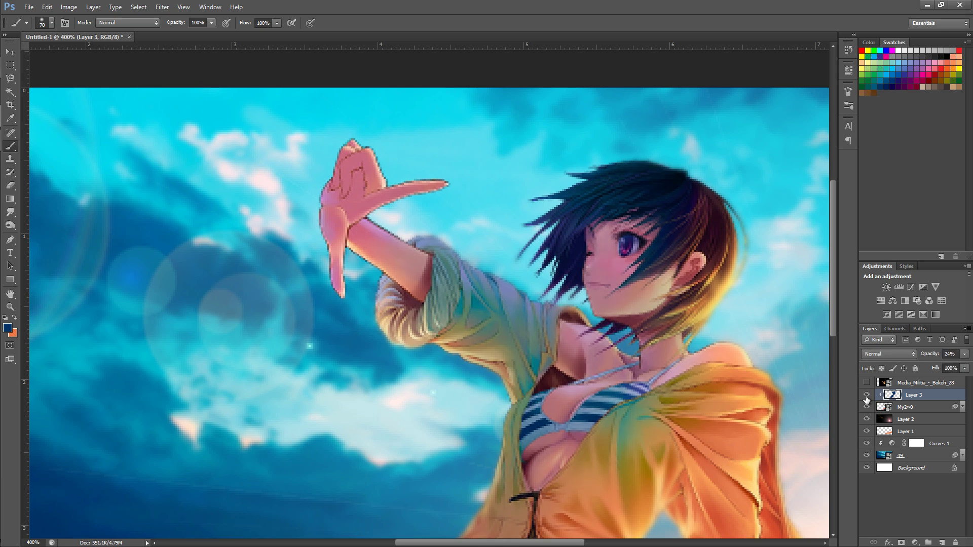
{"action": "key", "text": "ctrl+minus"}
{"action": "key", "text": "ctrl+minus"}
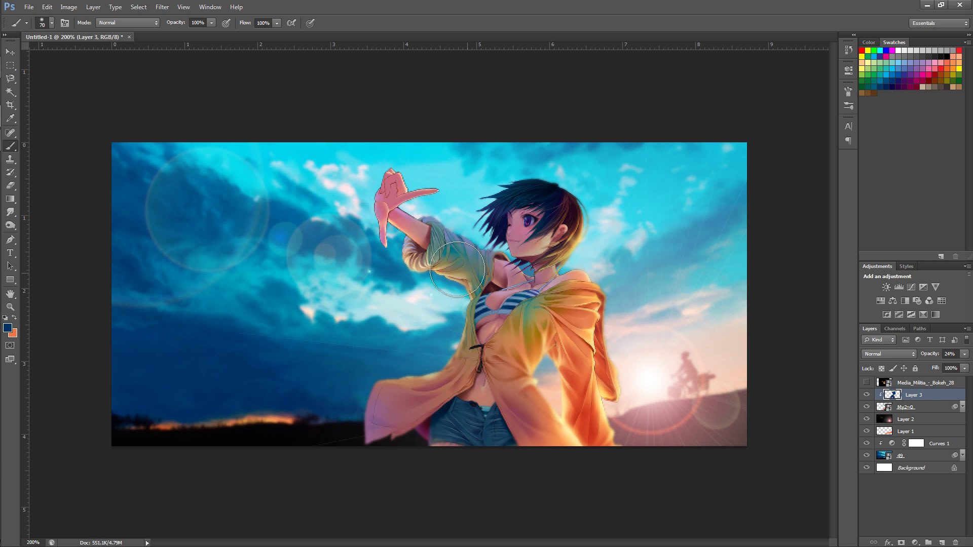
{"action": "left_click", "coordinate": [866, 395]}
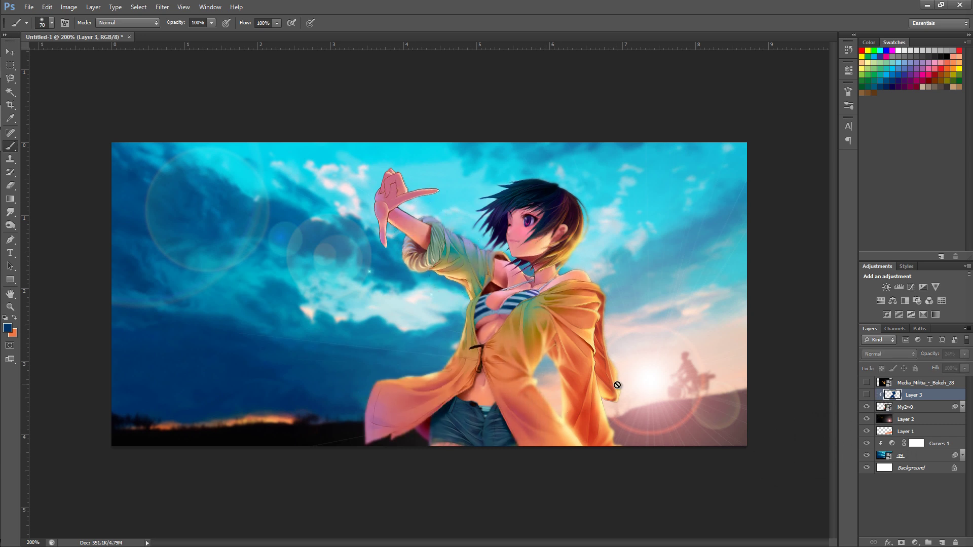
{"action": "key", "text": "ctrl+minus"}
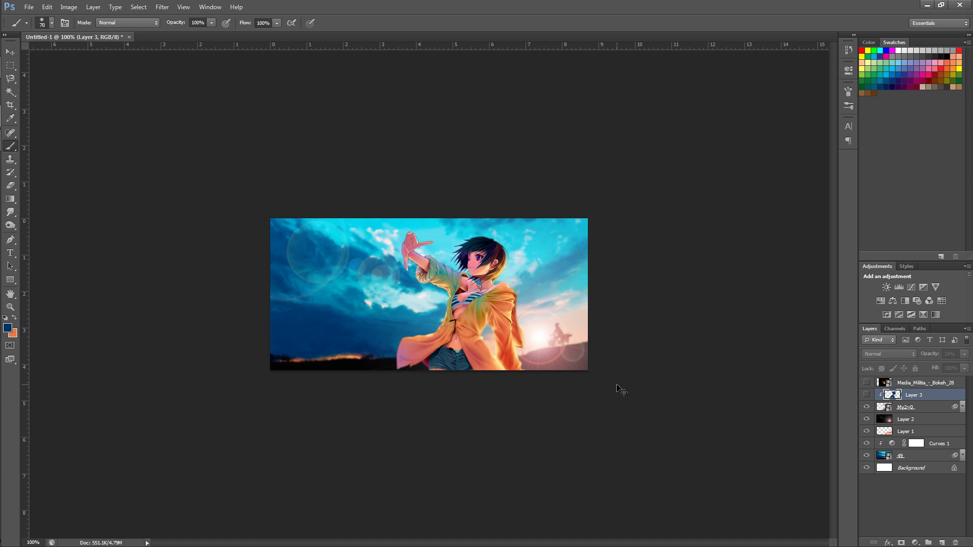
{"action": "key", "text": "ctrl+plus"}
- Duplicate the My2~0 character layer and keep the copy hidden between the sky layer and the Background
{"action": "left_click", "coordinate": [942, 411]}
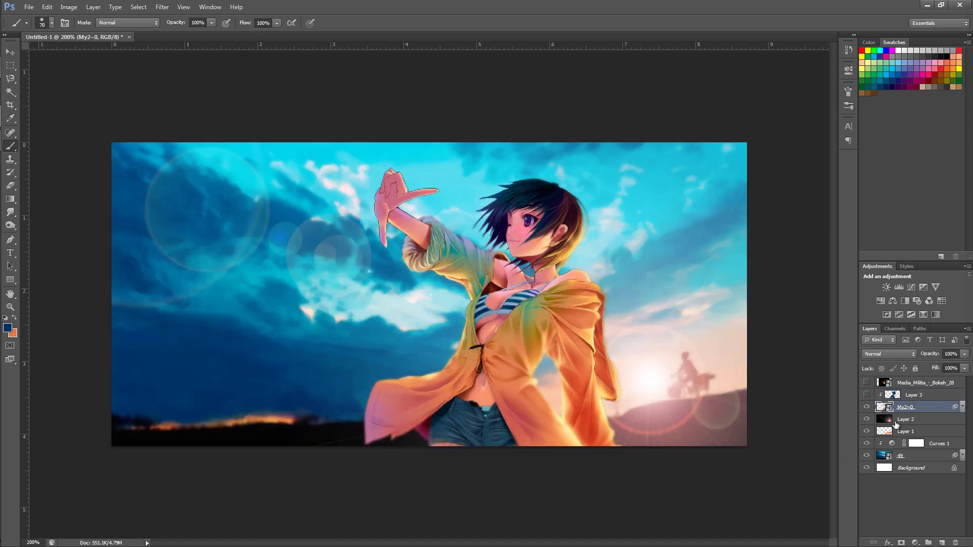
{"action": "key", "text": "ctrl+j"}
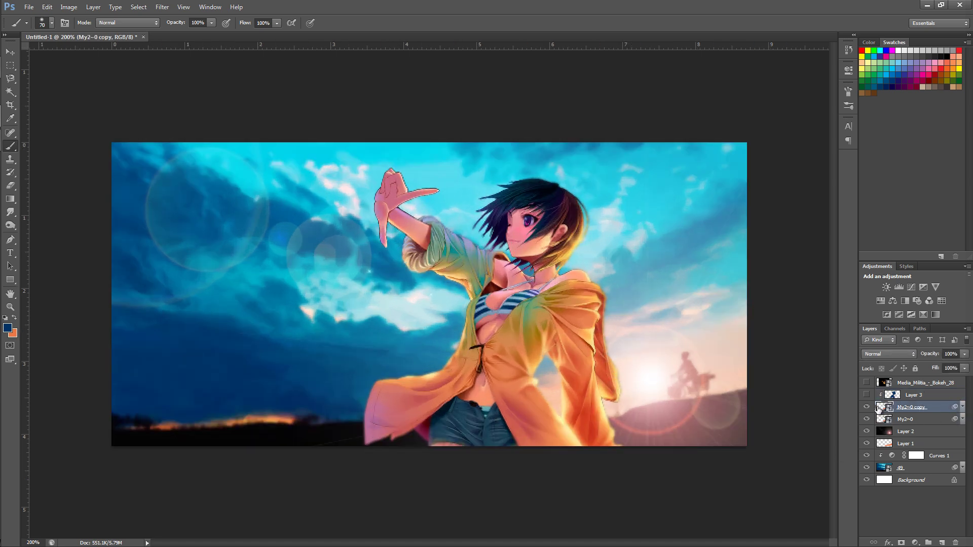
{"action": "left_click_drag", "start_coordinate": [934, 412], "coordinate": [922, 473]}
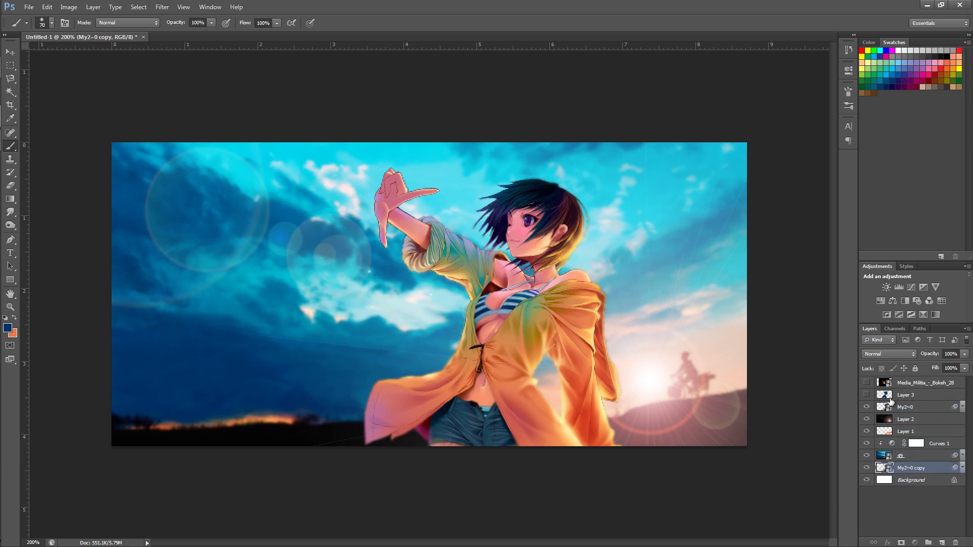
{"action": "left_click", "coordinate": [867, 468]}
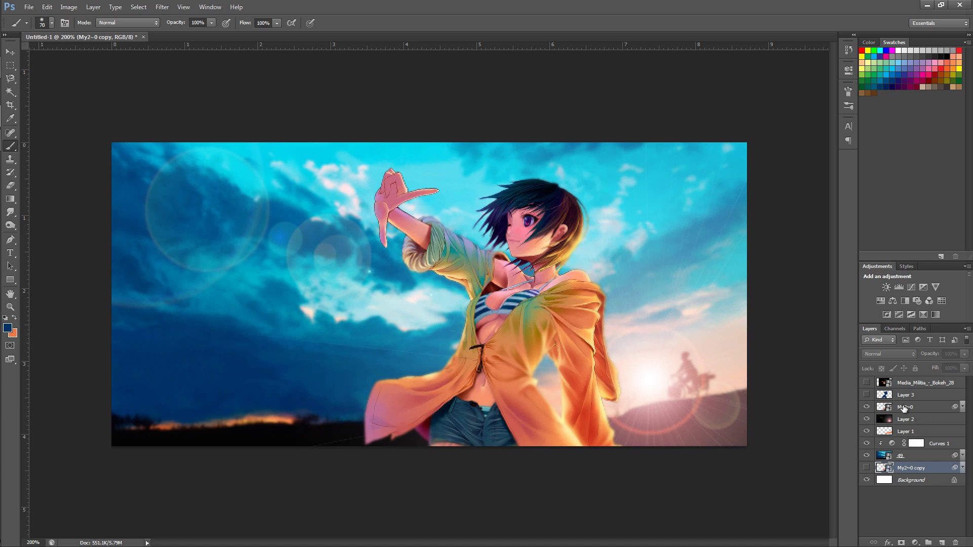
- Set the Burn tool to the Midtones range and rasterize the original My2~0 layer for retouching
{"action": "left_click", "coordinate": [904, 408]}
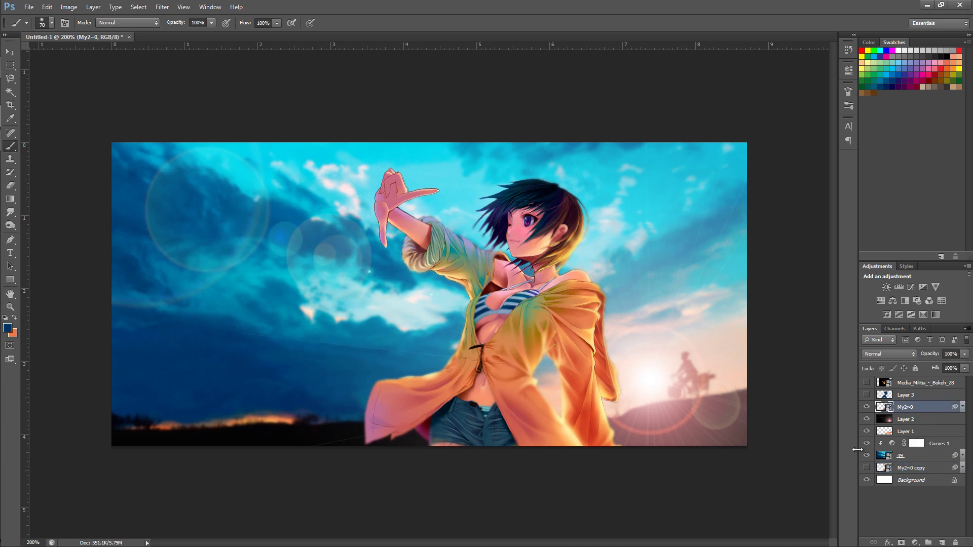
{"action": "left_click", "coordinate": [15, 211]}
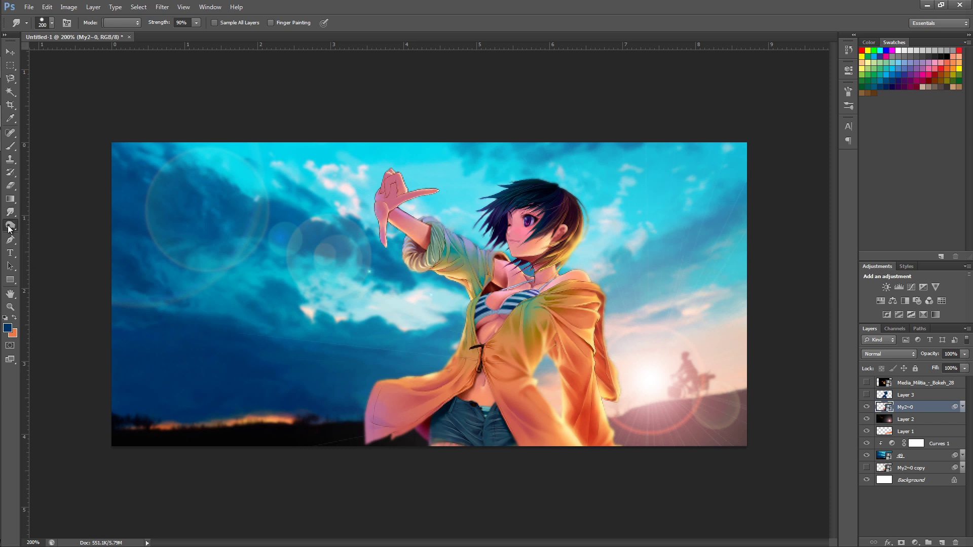
{"action": "left_click", "coordinate": [9, 226]}
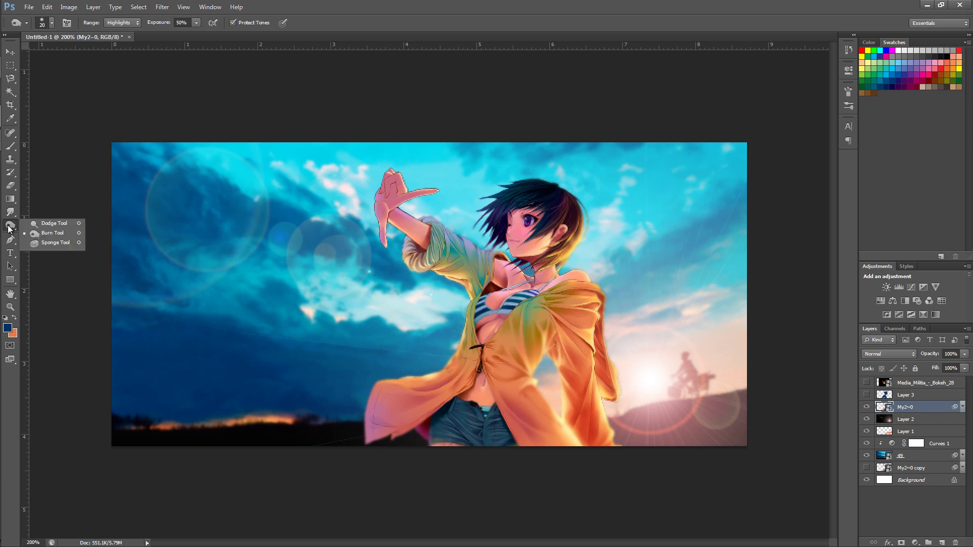
{"action": "left_click", "coordinate": [65, 233]}
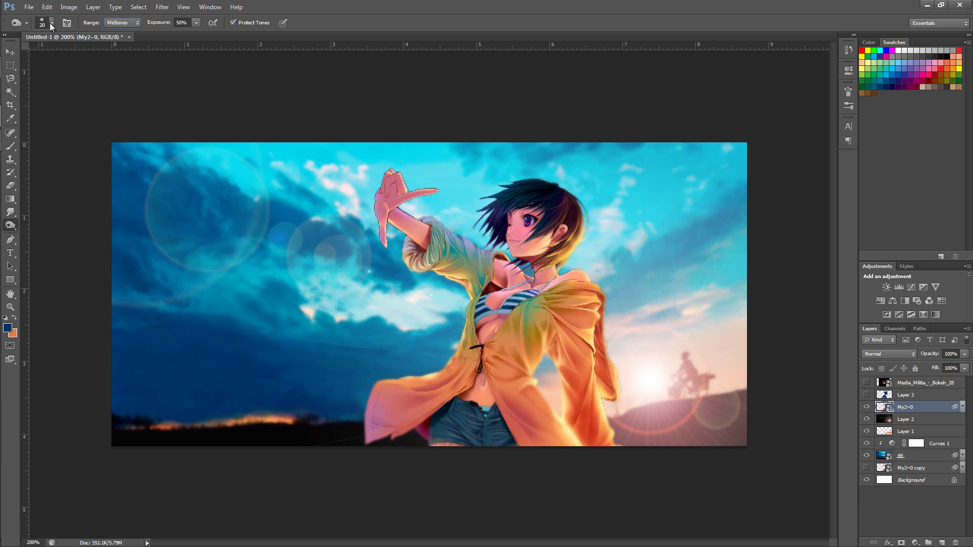
{"action": "left_click", "coordinate": [566, 297]}
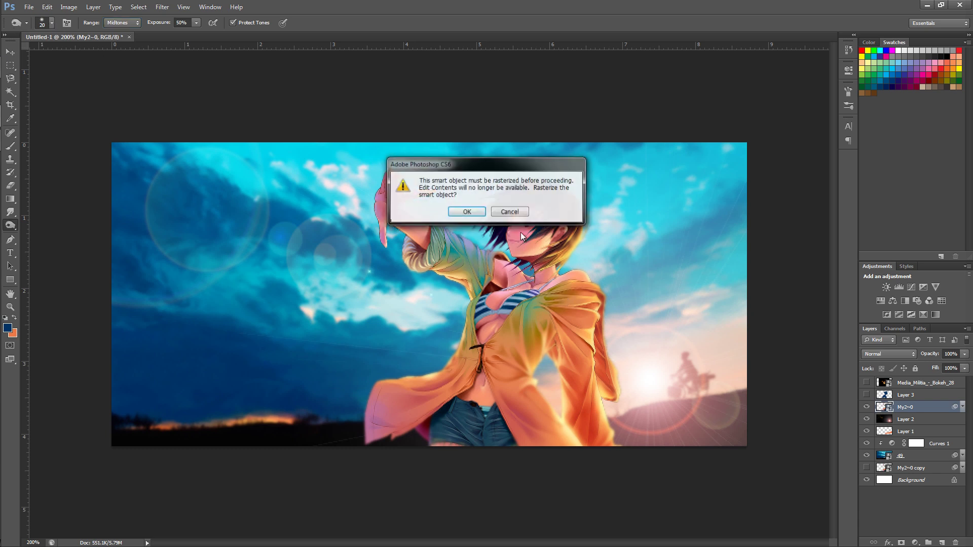
{"action": "left_click", "coordinate": [465, 212]}
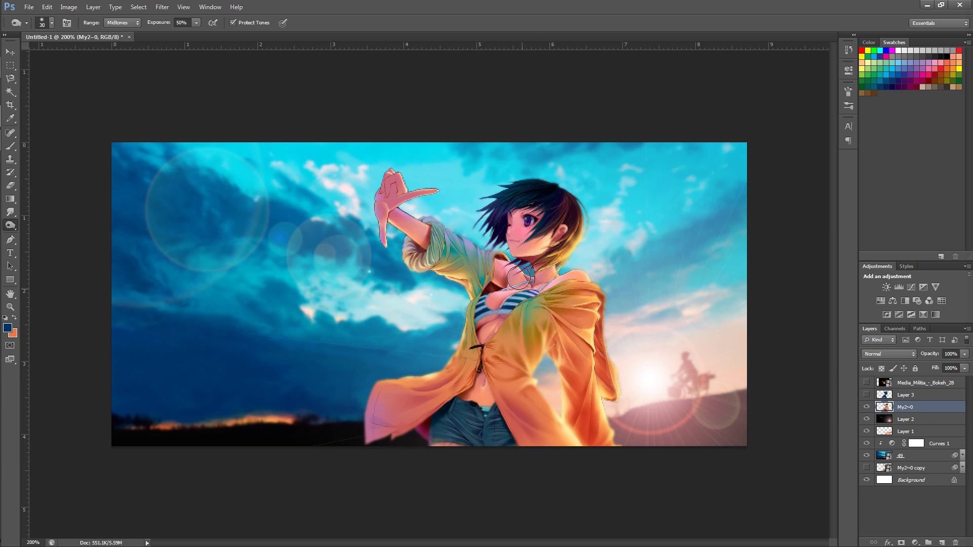
- Burn the midtones of the character's face, chest, midriff, coat and shorts with a 45 px brush at 50% exposure
{"action": "key", "text": "bracketright"}
{"action": "key", "text": "bracketright"}
{"action": "key", "text": "bracketright"}
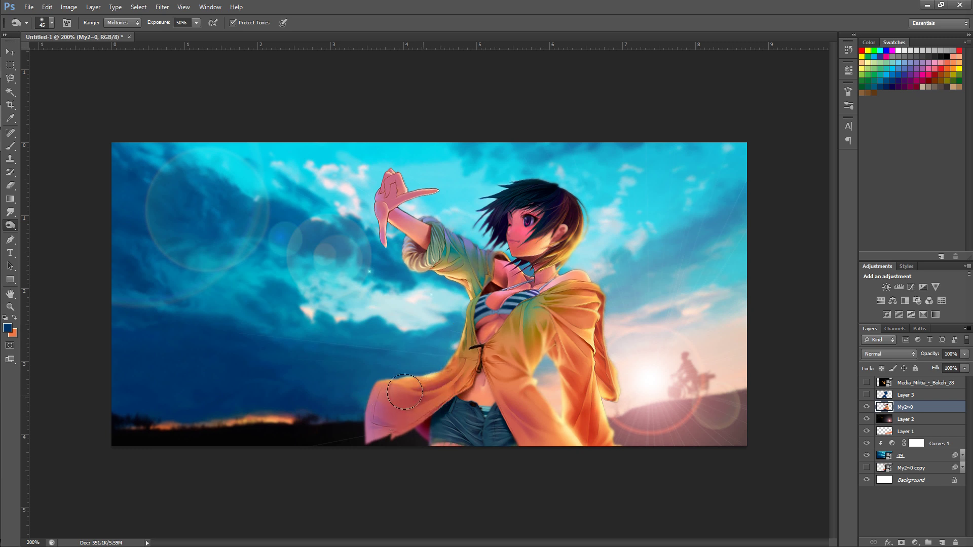
{"action": "mouse_move", "coordinate": [404, 392]}
{"action": "left_mouse_down"}
{"action": "mouse_move", "coordinate": [370, 405]}
{"action": "mouse_move", "coordinate": [392, 396]}
{"action": "mouse_move", "coordinate": [371, 422]}
{"action": "mouse_move", "coordinate": [411, 419]}
{"action": "mouse_move", "coordinate": [486, 363]}
{"action": "mouse_move", "coordinate": [462, 392]}
{"action": "mouse_move", "coordinate": [468, 406]}
{"action": "mouse_move", "coordinate": [486, 334]}
{"action": "mouse_move", "coordinate": [457, 422]}
{"action": "left_mouse_up"}
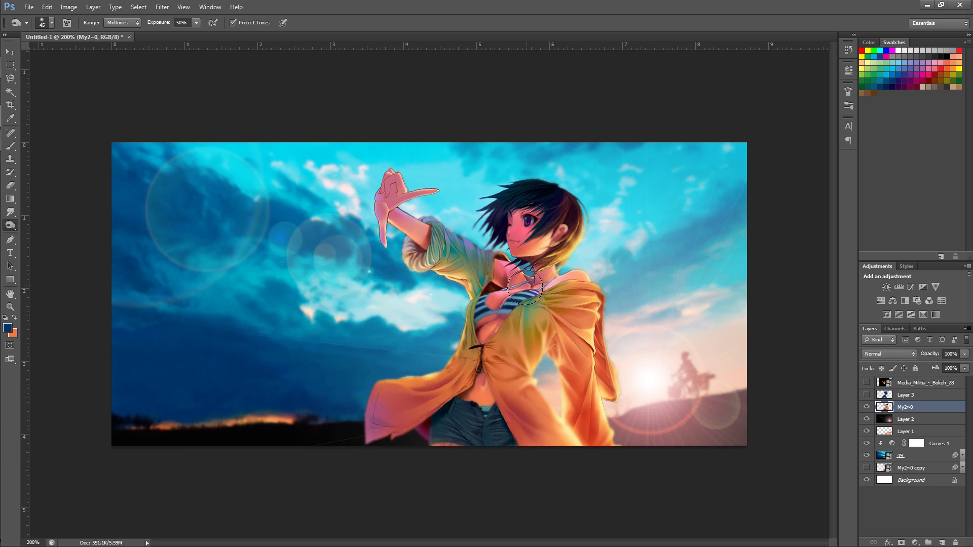
- Examine the burned character up close with and without the blue shading of Layer 3
{"action": "key", "text": "ctrl+plus"}
{"action": "key", "text": "ctrl+plus"}
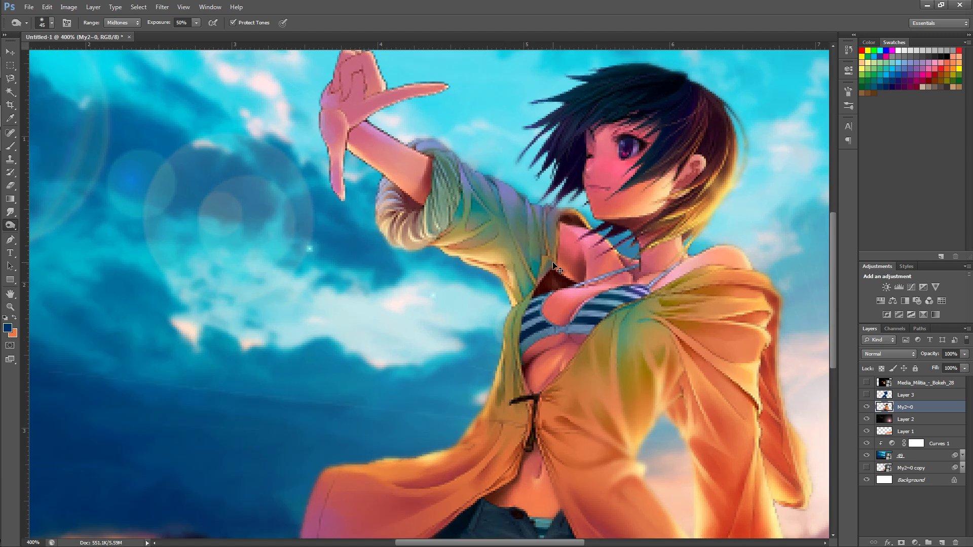
{"action": "left_click", "coordinate": [867, 395]}
{"action": "left_click", "coordinate": [867, 396]}
{"action": "left_click", "coordinate": [866, 395]}
{"action": "left_click", "coordinate": [866, 395]}
{"action": "left_click", "coordinate": [866, 395]}
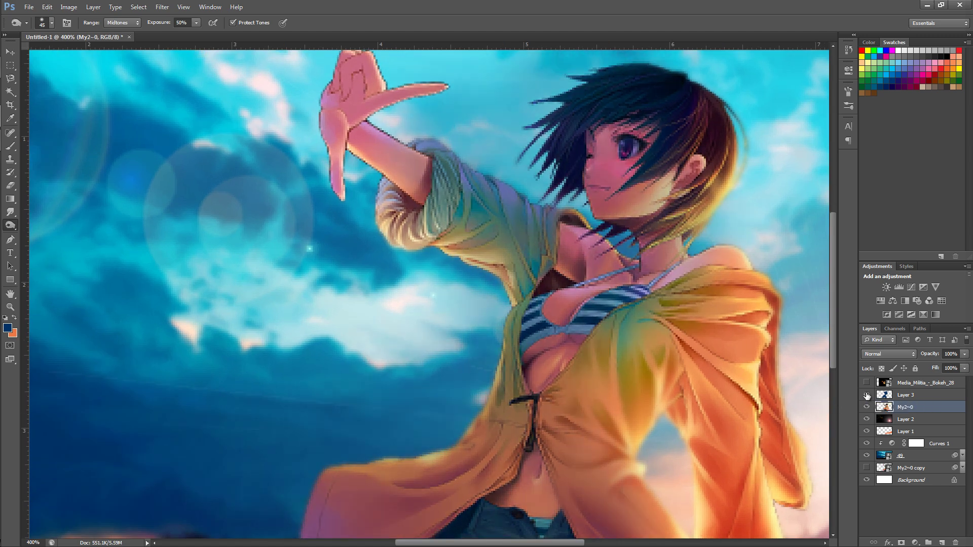
- Clip Layer 3 to the My2~0 layer beneath it with a clipping mask
{"action": "left_click", "coordinate": [904, 396]}
{"action": "right_click", "coordinate": [903, 396]}
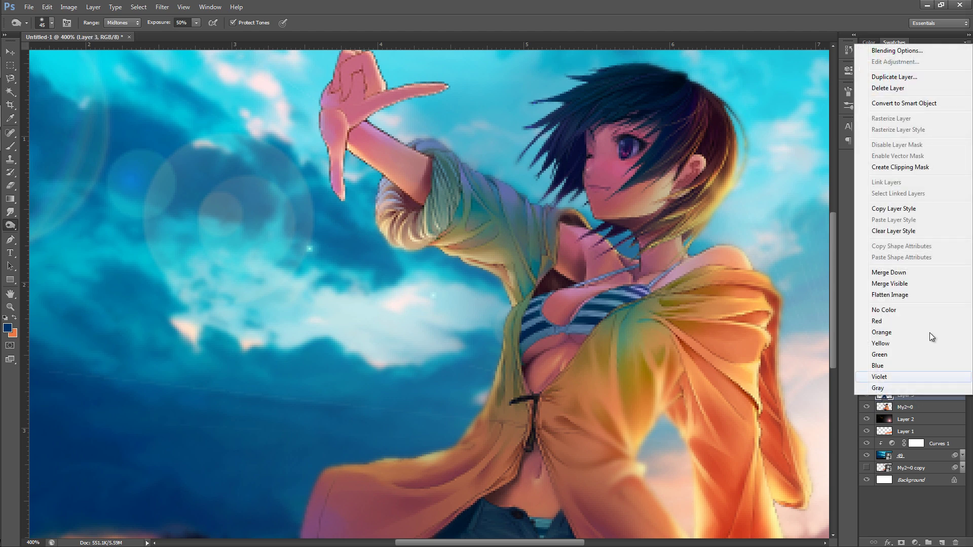
{"action": "left_click", "coordinate": [900, 168]}
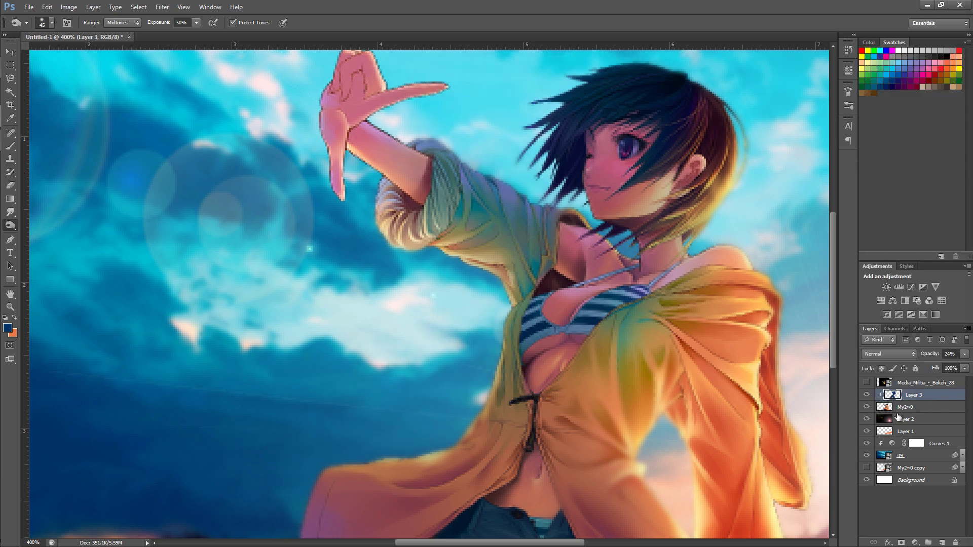
- Check the burned character with the clipped blue shading on and off, both up close and at full view
{"action": "left_click", "coordinate": [867, 396]}
{"action": "left_click", "coordinate": [866, 395]}
{"action": "left_click", "coordinate": [866, 395]}
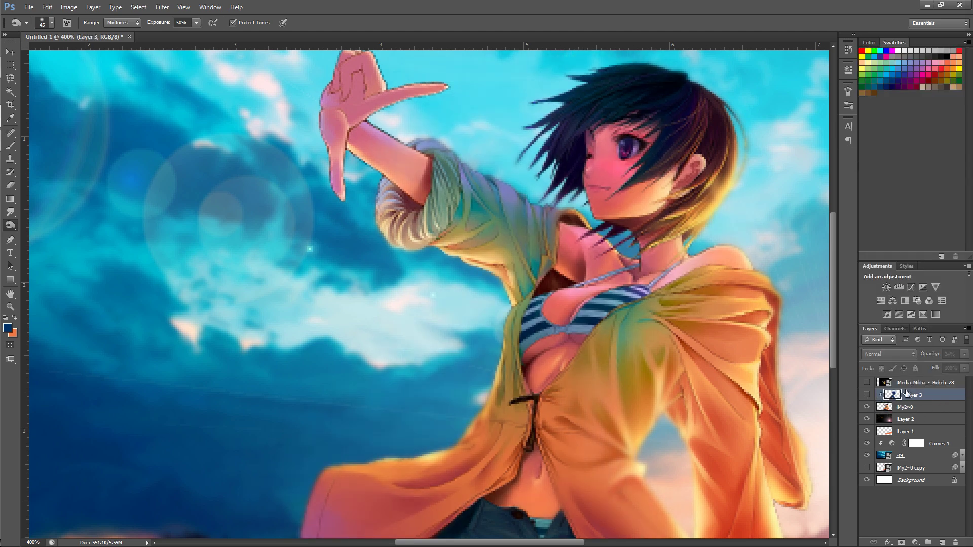
{"action": "key", "text": "ctrl+minus"}
{"action": "key", "text": "ctrl+minus"}
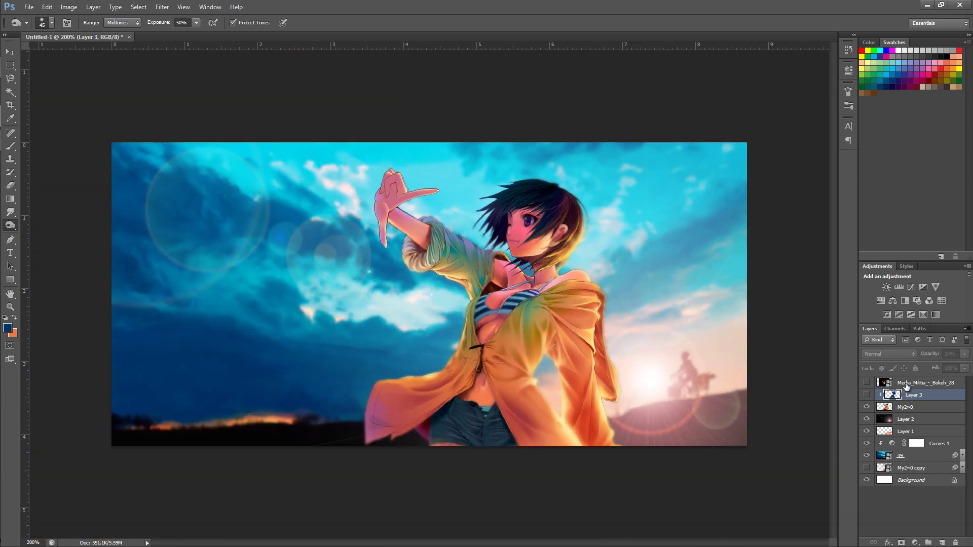
{"action": "left_click", "coordinate": [920, 408]}
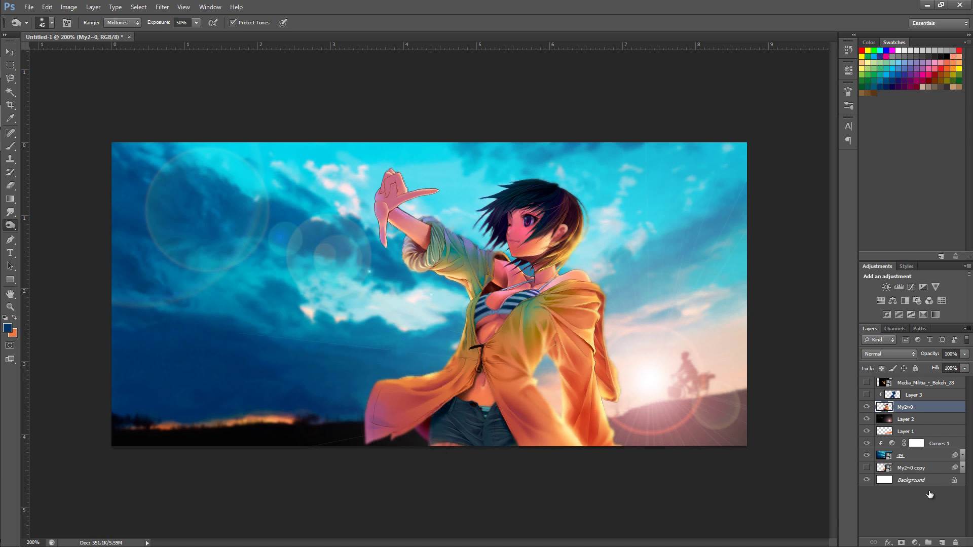
{"action": "left_click", "coordinate": [867, 395]}
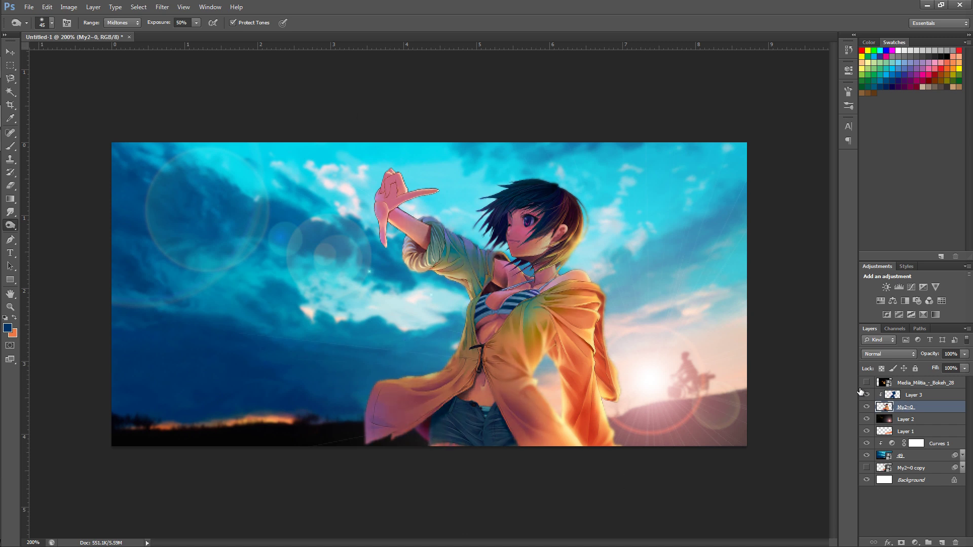
{"action": "left_click", "coordinate": [867, 395]}
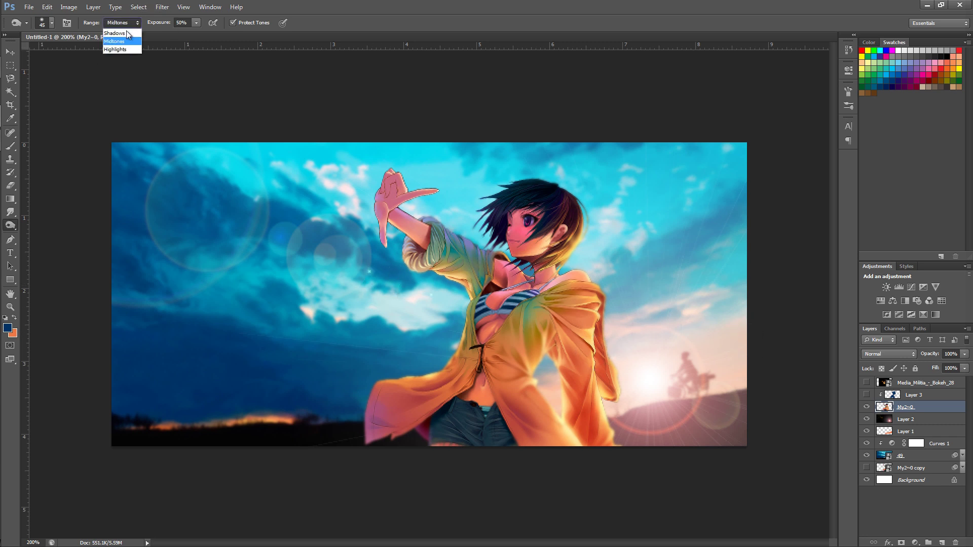
- Try a Highlights-range burn over the character's face, body and coat, and revert the history to the Create Clipping Mask state
{"action": "left_click", "coordinate": [124, 49]}
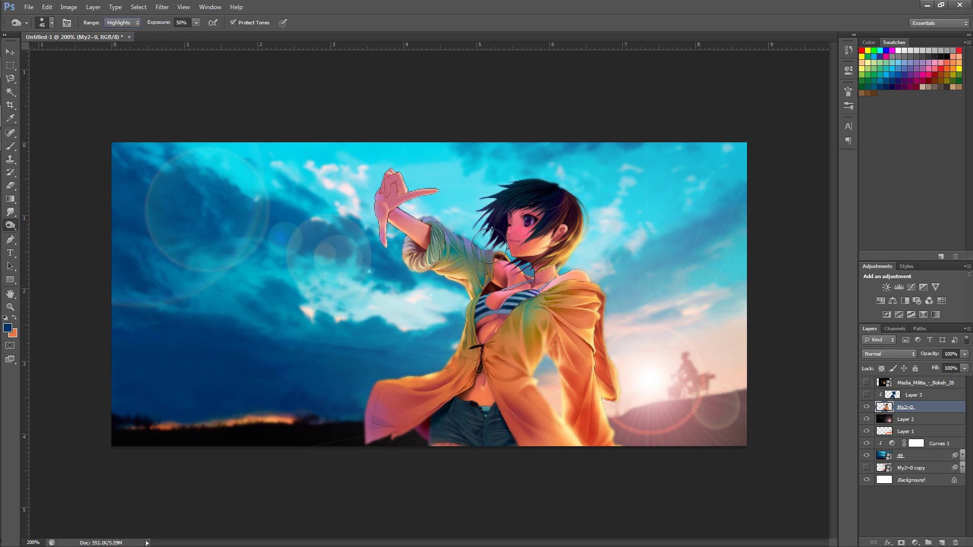
{"action": "mouse_move", "coordinate": [509, 225]}
{"action": "left_mouse_down"}
{"action": "mouse_move", "coordinate": [514, 242]}
{"action": "mouse_move", "coordinate": [499, 266]}
{"action": "mouse_move", "coordinate": [460, 272]}
{"action": "mouse_move", "coordinate": [432, 227]}
{"action": "mouse_move", "coordinate": [483, 252]}
{"action": "mouse_move", "coordinate": [509, 279]}
{"action": "mouse_move", "coordinate": [506, 294]}
{"action": "mouse_move", "coordinate": [516, 290]}
{"action": "mouse_move", "coordinate": [476, 316]}
{"action": "mouse_move", "coordinate": [485, 349]}
{"action": "mouse_move", "coordinate": [435, 397]}
{"action": "mouse_move", "coordinate": [481, 348]}
{"action": "mouse_move", "coordinate": [387, 417]}
{"action": "mouse_move", "coordinate": [471, 400]}
{"action": "left_mouse_up"}
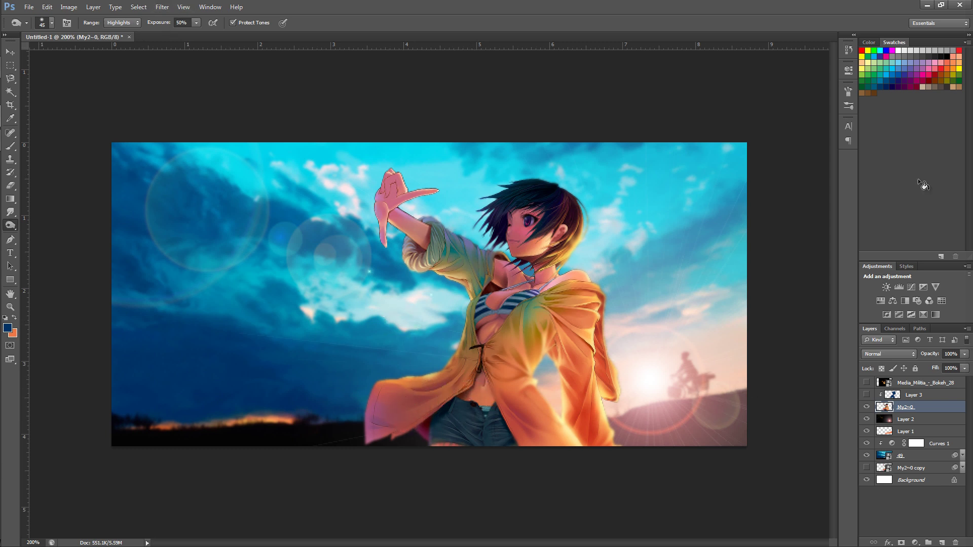
{"action": "left_click", "coordinate": [849, 51]}
{"action": "left_click", "coordinate": [805, 73]}
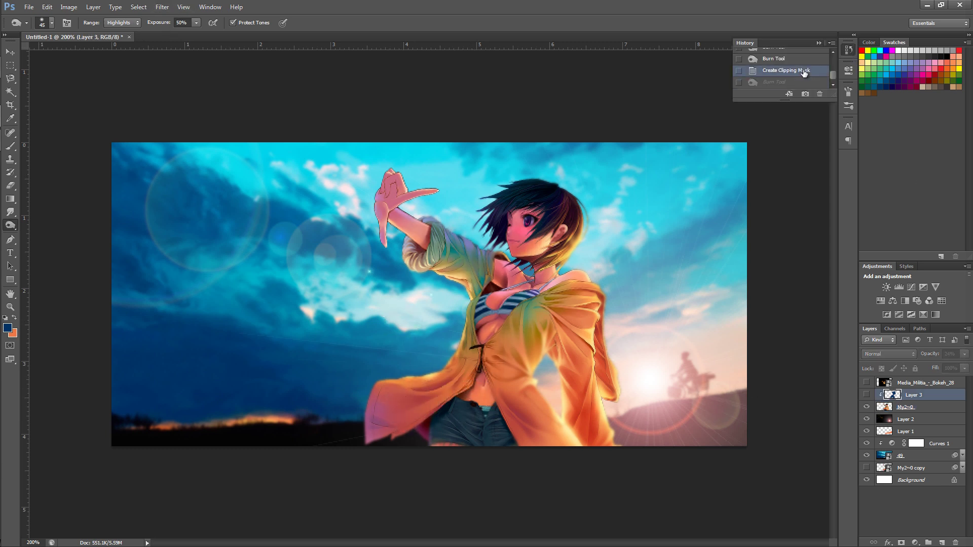
{"action": "scroll", "coordinate": [805, 73], "scroll_direction": "up", "scroll_amount": 1}
{"action": "left_click", "coordinate": [799, 71]}
{"action": "left_click", "coordinate": [799, 83]}
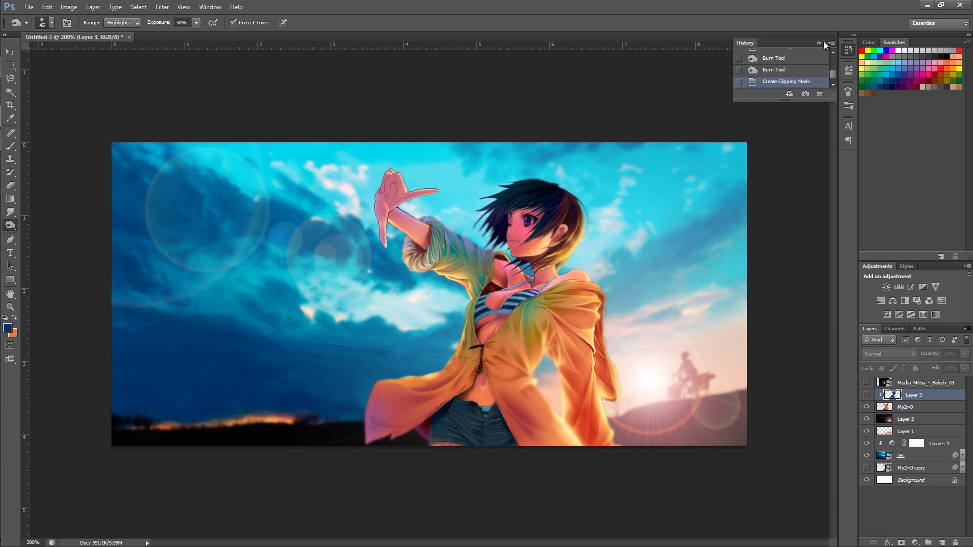
{"action": "left_click", "coordinate": [819, 42]}
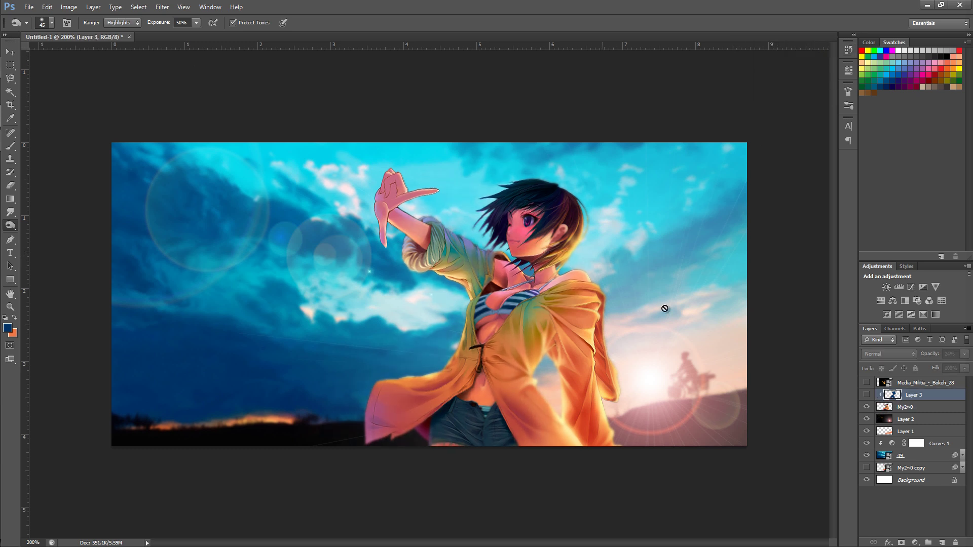
- Move the My2~0 copy layer directly beneath the My2~0 layer and make it visible
{"action": "left_click", "coordinate": [866, 407]}
{"action": "left_click", "coordinate": [866, 407]}
{"action": "left_click_drag", "start_coordinate": [923, 466], "coordinate": [879, 419]}
{"action": "left_click", "coordinate": [866, 419]}
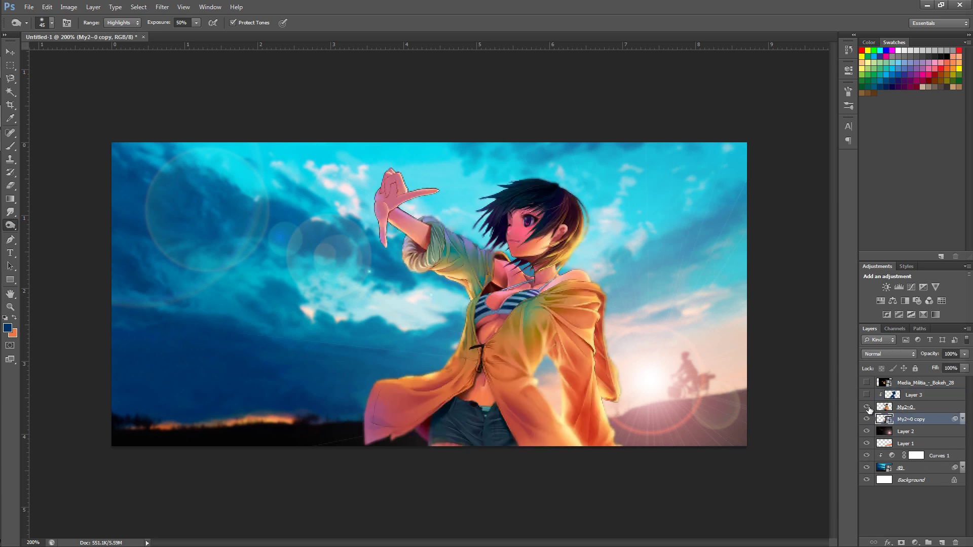
- Compare the burned My2~0 layer with its unburned copy by repeatedly hiding and showing the burned version
{"action": "left_click", "coordinate": [866, 407]}
{"action": "left_click", "coordinate": [867, 407]}
{"action": "left_click", "coordinate": [867, 407]}
{"action": "left_click", "coordinate": [867, 407]}
{"action": "left_click", "coordinate": [867, 407]}
{"action": "left_click", "coordinate": [866, 407]}
{"action": "left_click", "coordinate": [866, 407]}
{"action": "left_click", "coordinate": [866, 407]}
{"action": "left_click", "coordinate": [867, 407]}
{"action": "left_click", "coordinate": [866, 406]}
{"action": "left_click", "coordinate": [866, 407]}
{"action": "left_click", "coordinate": [867, 406]}
{"action": "left_click", "coordinate": [866, 407]}
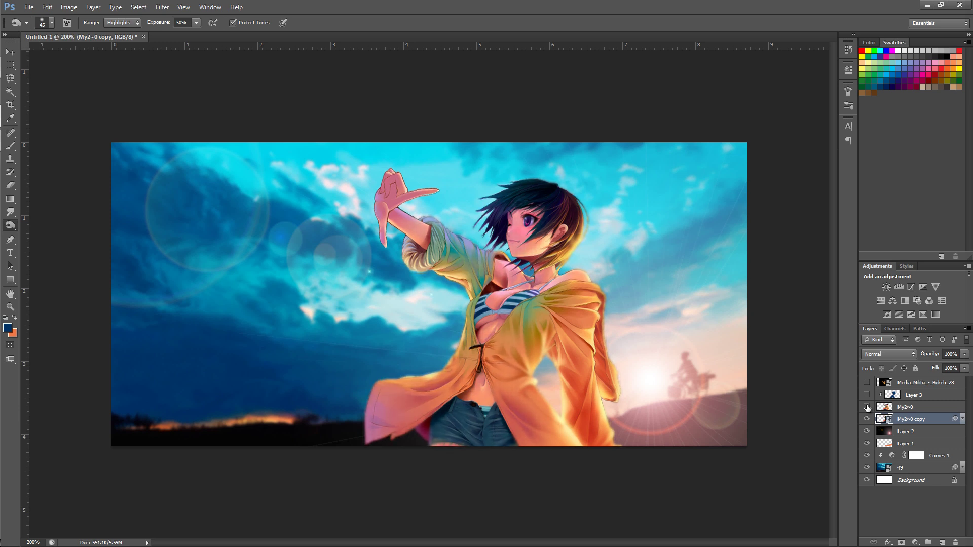
{"action": "left_click", "coordinate": [867, 407]}
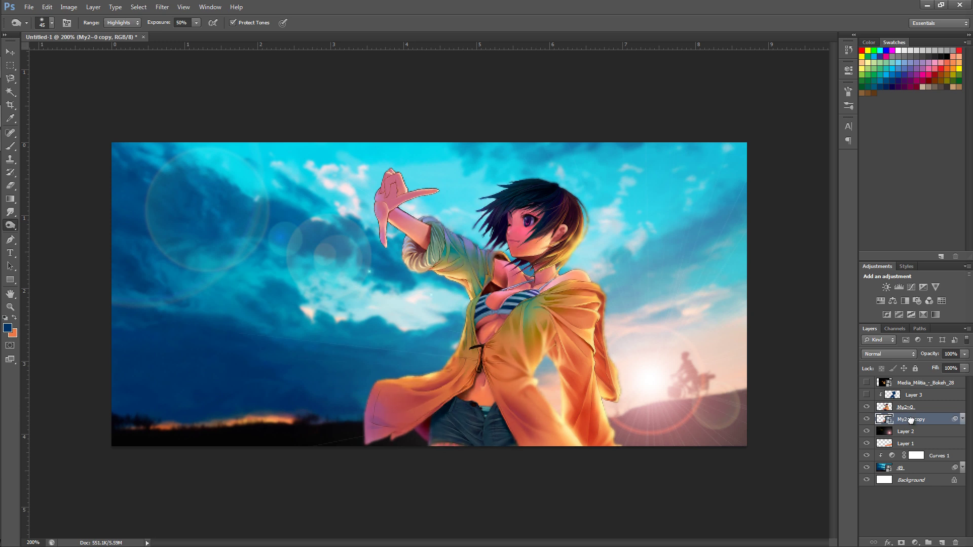
- Hide the My2~0 copy layer, move it directly above the Background layer, and make My2~0 the active layer
{"action": "left_click_drag", "start_coordinate": [915, 425], "coordinate": [877, 473]}
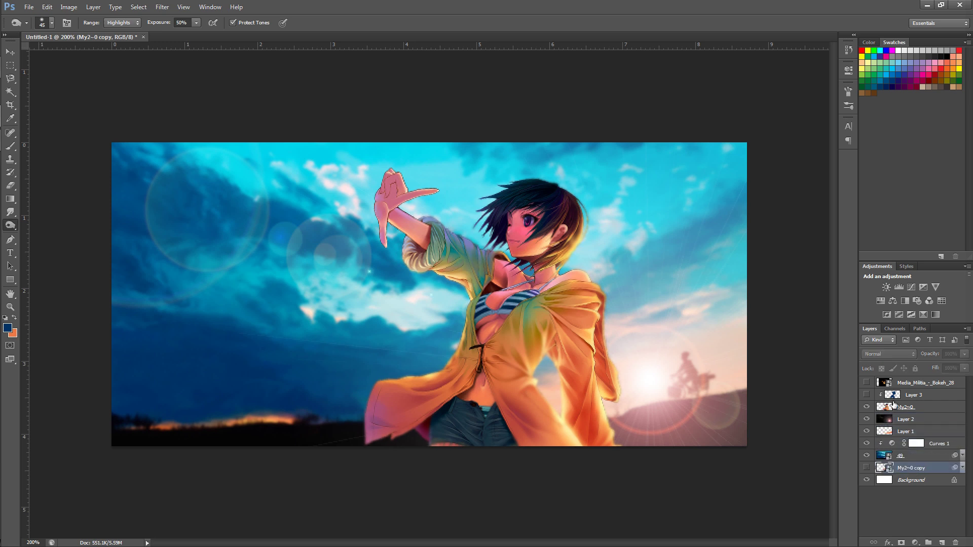
{"action": "left_click", "coordinate": [911, 408]}
- Try a Shadows-range burn over the character's face and hair, and undo it
{"action": "left_click", "coordinate": [120, 22]}
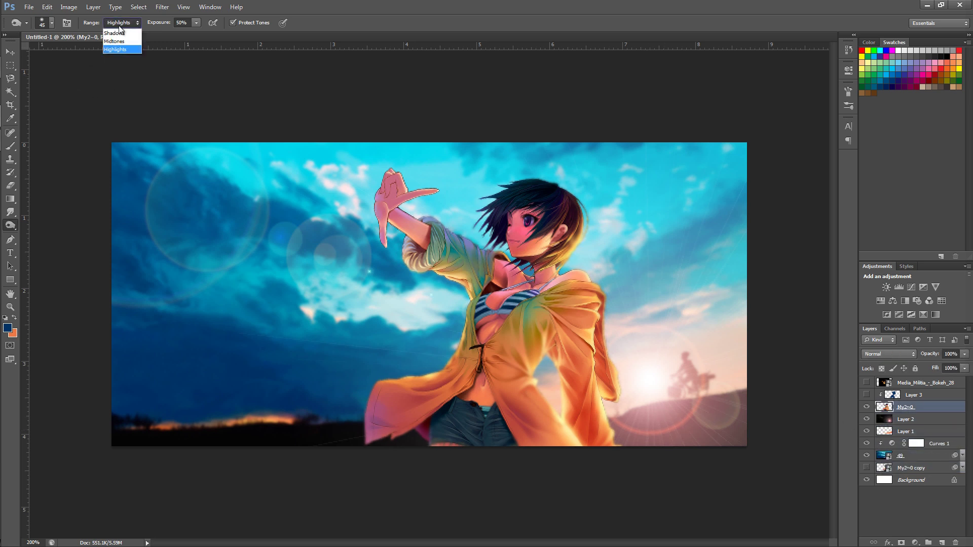
{"action": "left_click", "coordinate": [121, 29]}
{"action": "mouse_move", "coordinate": [493, 236]}
{"action": "left_mouse_down"}
{"action": "mouse_move", "coordinate": [510, 249]}
{"action": "mouse_move", "coordinate": [519, 248]}
{"action": "mouse_move", "coordinate": [524, 207]}
{"action": "mouse_move", "coordinate": [520, 248]}
{"action": "mouse_move", "coordinate": [504, 200]}
{"action": "left_mouse_up"}
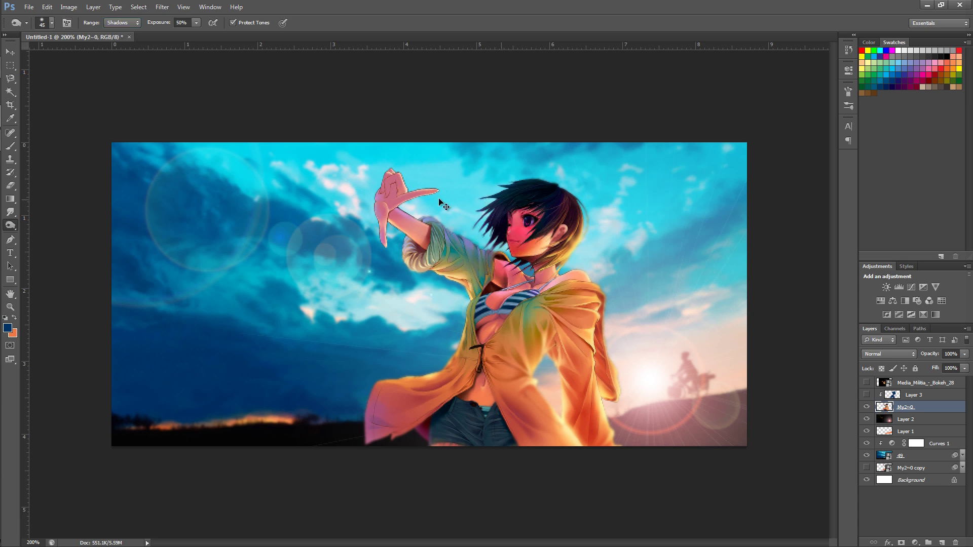
{"action": "key", "text": "ctrl+z"}
- Try a Midtones-range burn at 75% exposure over the character's coat, legs and arm, and revert the history to the last Layer Order state
{"action": "left_click", "coordinate": [116, 41]}
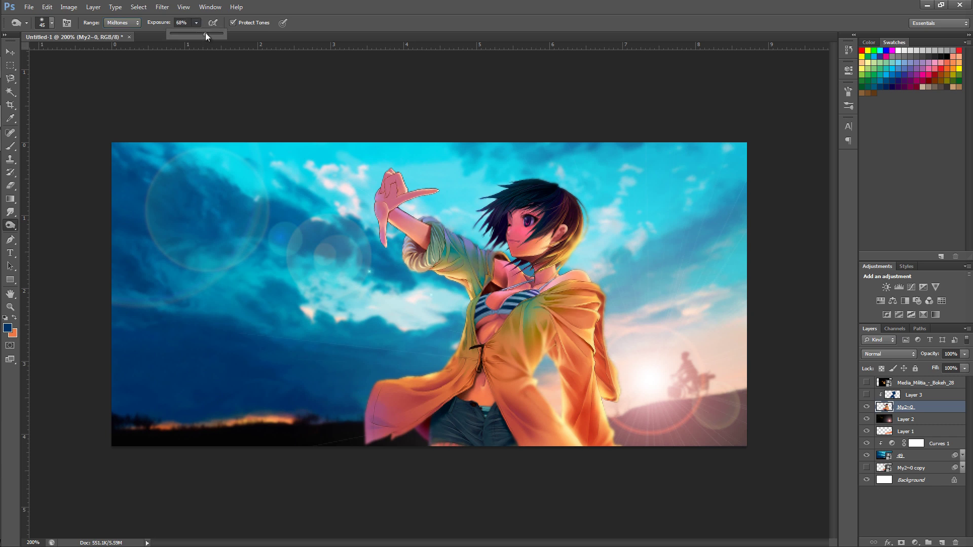
{"action": "left_click", "coordinate": [209, 32]}
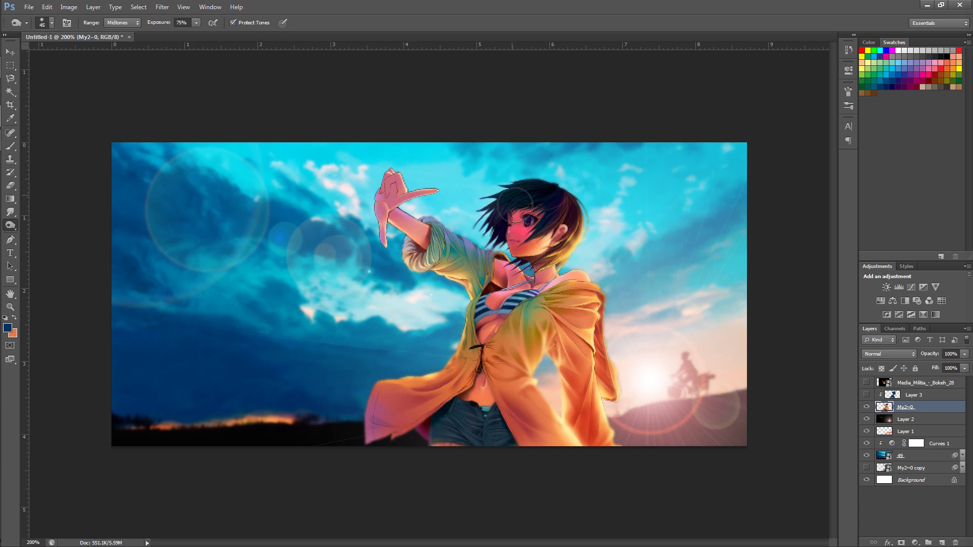
{"action": "mouse_move", "coordinate": [496, 313]}
{"action": "left_mouse_down"}
{"action": "mouse_move", "coordinate": [469, 315]}
{"action": "mouse_move", "coordinate": [479, 343]}
{"action": "mouse_move", "coordinate": [456, 385]}
{"action": "mouse_move", "coordinate": [372, 413]}
{"action": "mouse_move", "coordinate": [382, 420]}
{"action": "left_mouse_up"}
{"action": "mouse_move", "coordinate": [450, 437]}
{"action": "left_mouse_down"}
{"action": "mouse_move", "coordinate": [472, 413]}
{"action": "mouse_move", "coordinate": [499, 287]}
{"action": "mouse_move", "coordinate": [412, 233]}
{"action": "mouse_move", "coordinate": [408, 208]}
{"action": "mouse_move", "coordinate": [423, 180]}
{"action": "mouse_move", "coordinate": [391, 206]}
{"action": "mouse_move", "coordinate": [421, 238]}
{"action": "left_mouse_up"}
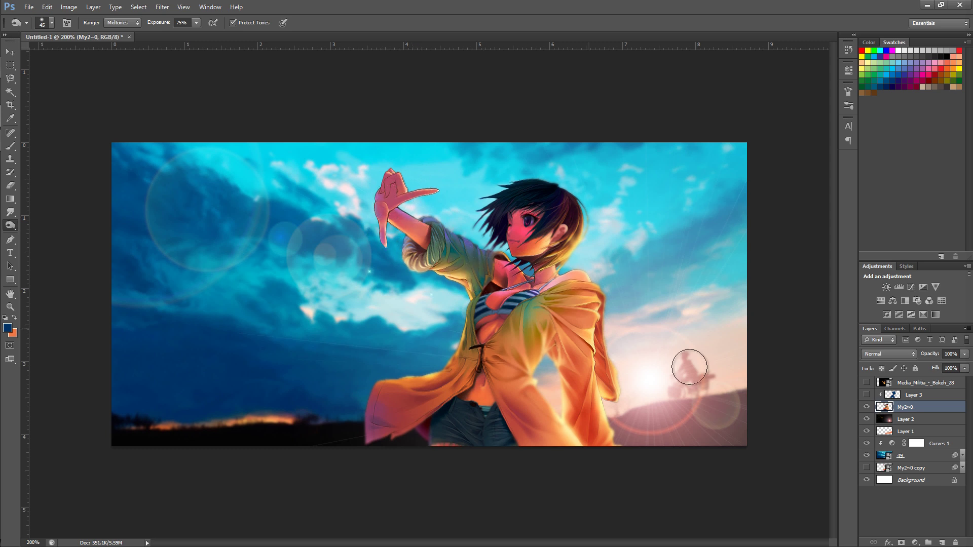
{"action": "left_click", "coordinate": [847, 51]}
{"action": "left_click", "coordinate": [783, 75]}
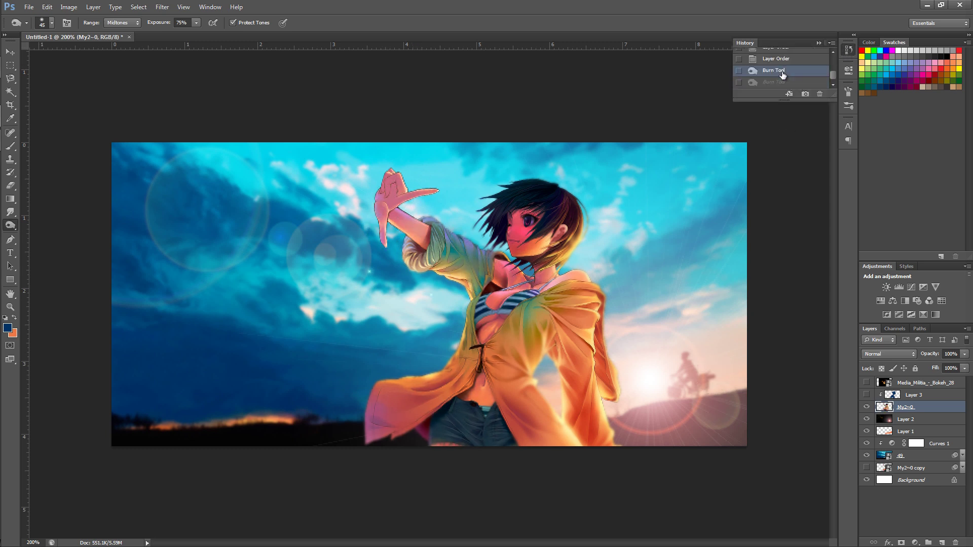
{"action": "scroll", "coordinate": [782, 70], "scroll_direction": "up", "scroll_amount": 1}
{"action": "left_click", "coordinate": [786, 71]}
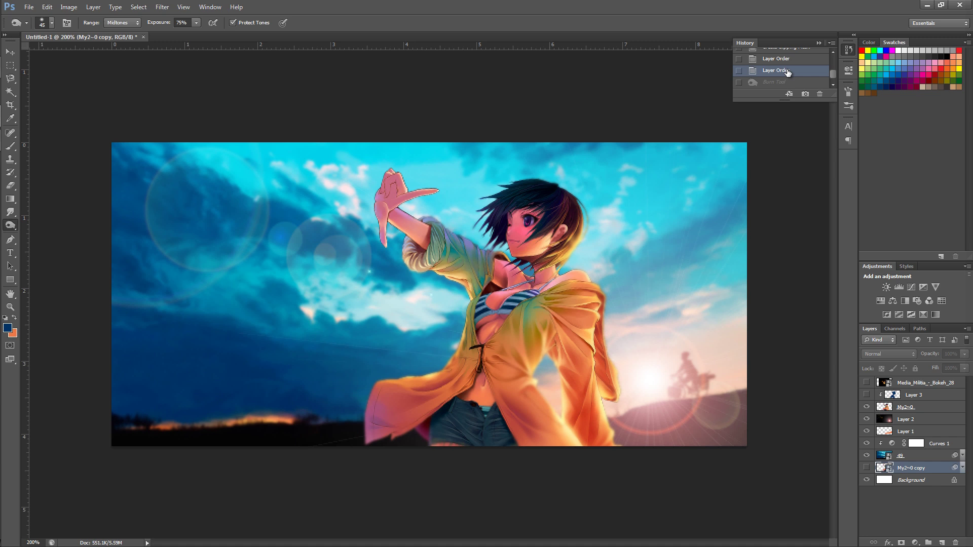
{"action": "left_click", "coordinate": [817, 43]}
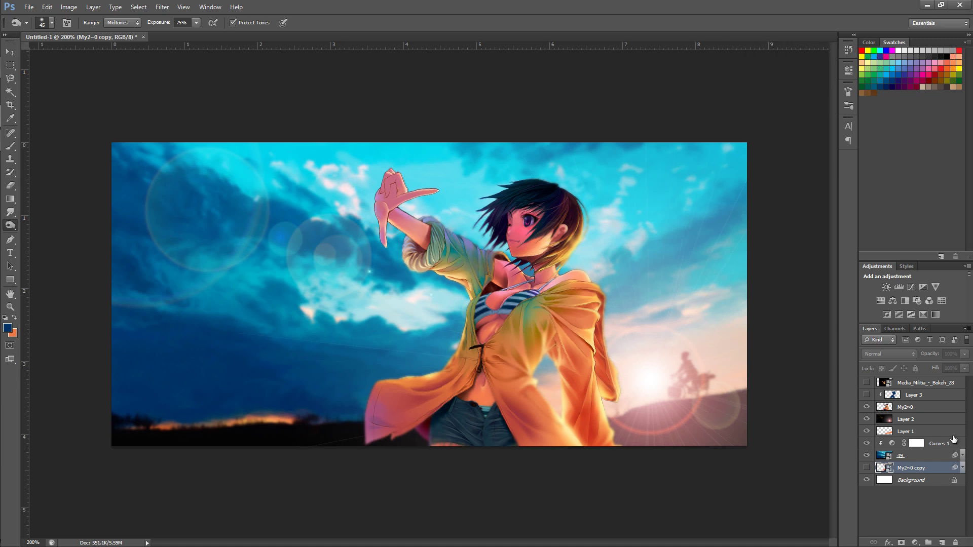
- Burn the character's neck, chest and torso on the My2~0 layer with a 35 px brush, Midtones range and 25% exposure
{"action": "left_click", "coordinate": [929, 408]}
{"action": "key", "text": "bracketleft"}
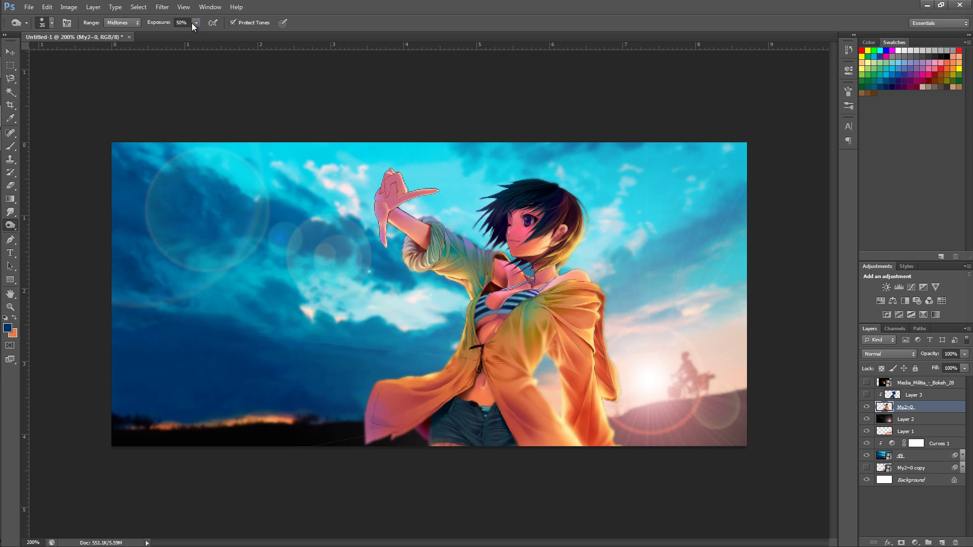
{"action": "left_click_drag", "start_coordinate": [522, 235], "coordinate": [517, 243]}
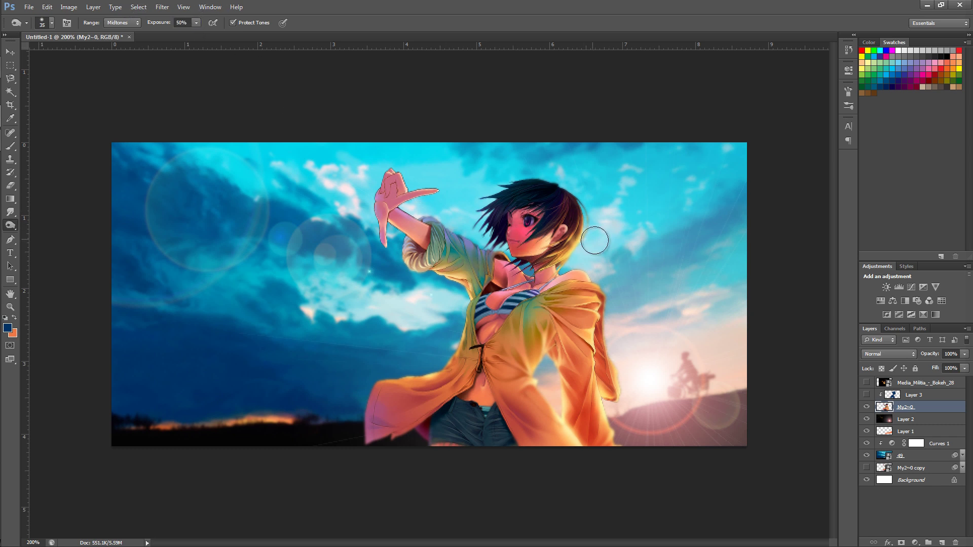
{"action": "key", "text": "ctrl+z"}
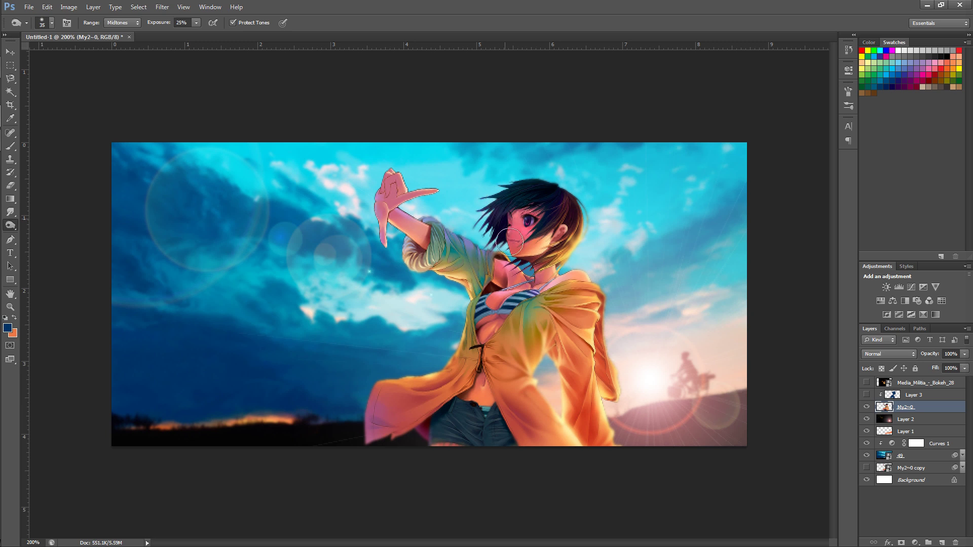
{"action": "mouse_move", "coordinate": [506, 259]}
{"action": "left_mouse_down"}
{"action": "mouse_move", "coordinate": [480, 300]}
{"action": "mouse_move", "coordinate": [490, 281]}
{"action": "mouse_move", "coordinate": [511, 277]}
{"action": "mouse_move", "coordinate": [488, 254]}
{"action": "mouse_move", "coordinate": [515, 295]}
{"action": "mouse_move", "coordinate": [485, 310]}
{"action": "left_mouse_up"}
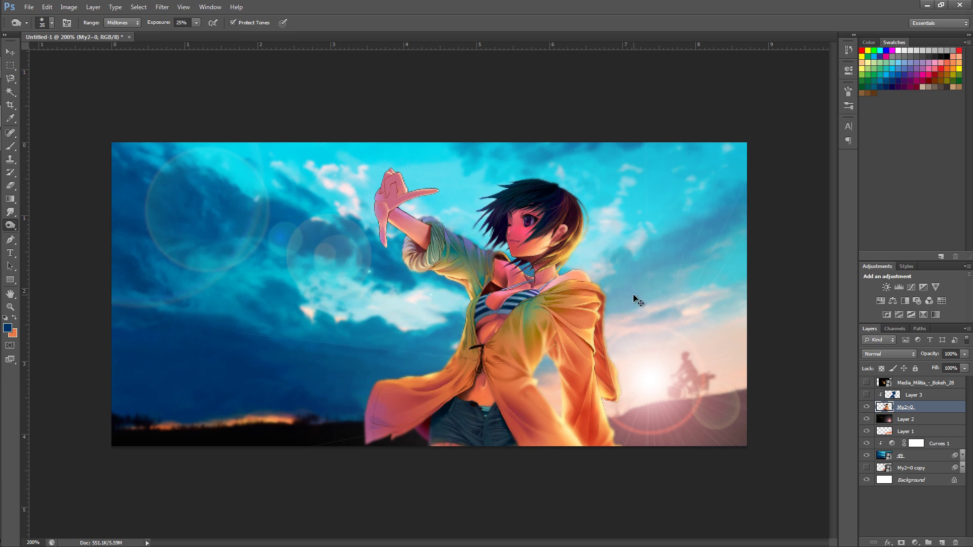
- Switch to the Dodge Tool with the Midtones range and set its exposure to 50% for the character's coat
{"action": "key", "text": "ctrl+minus"}
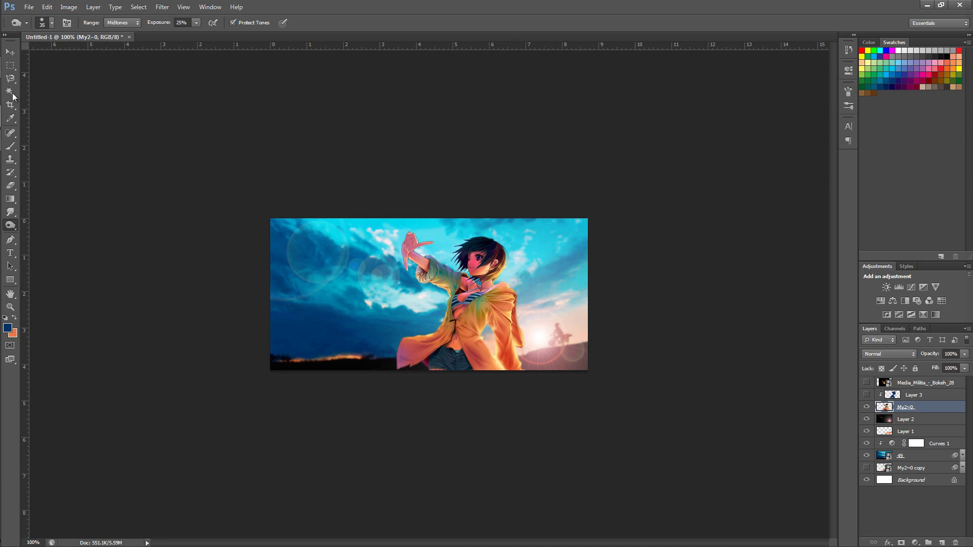
{"action": "left_click_drag", "start_coordinate": [15, 225], "coordinate": [28, 226]}
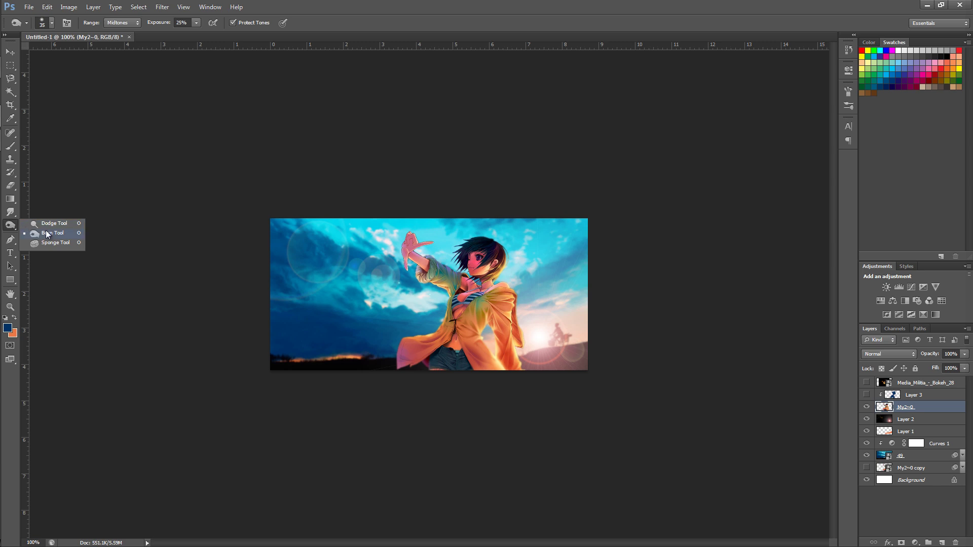
{"action": "left_click", "coordinate": [51, 224]}
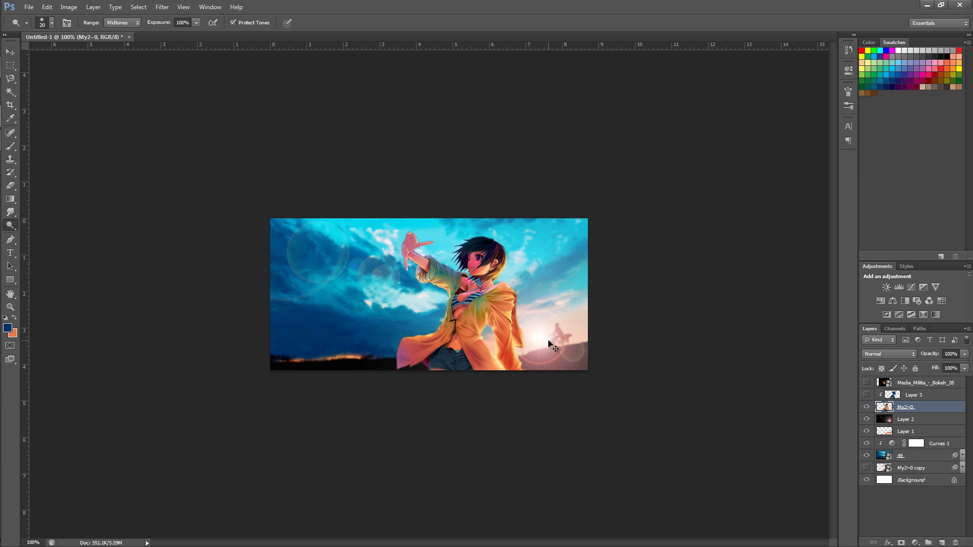
{"action": "key", "text": "ctrl+plus"}
{"action": "key", "text": "ctrl+plus"}
{"action": "scroll", "coordinate": [601, 283], "scroll_direction": "down", "scroll_amount": 3}
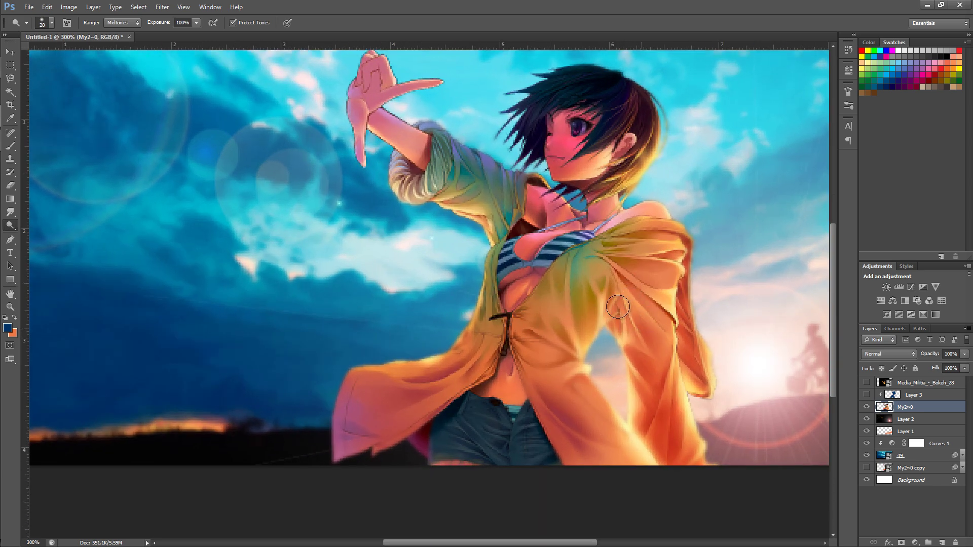
{"action": "left_click", "coordinate": [183, 22]}
{"action": "type", "text": "50"}
{"action": "key", "text": "Return"}
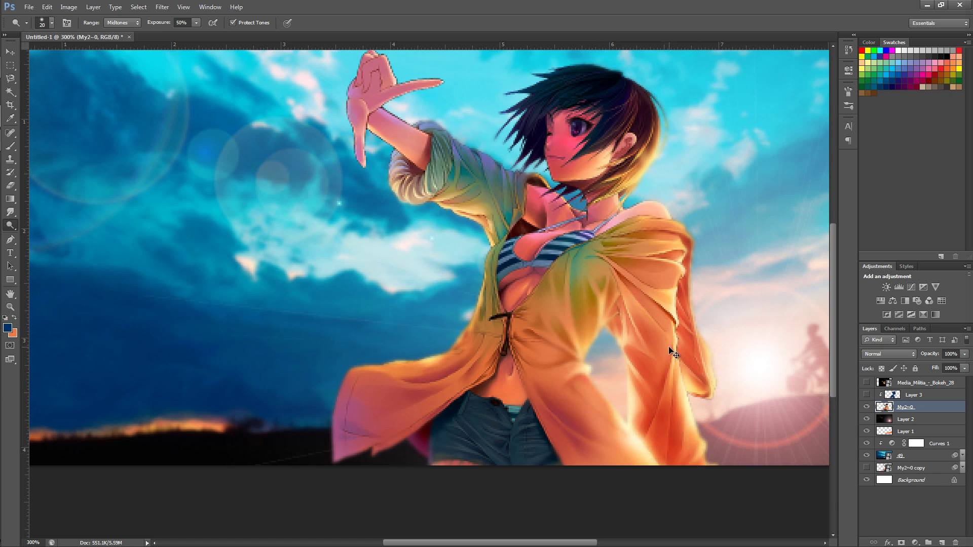
- Place the My2~0 copy layer visibly beneath My2~0 and compare the two by repeatedly hiding and showing the retouched version
{"action": "key", "text": "ctrl+1"}
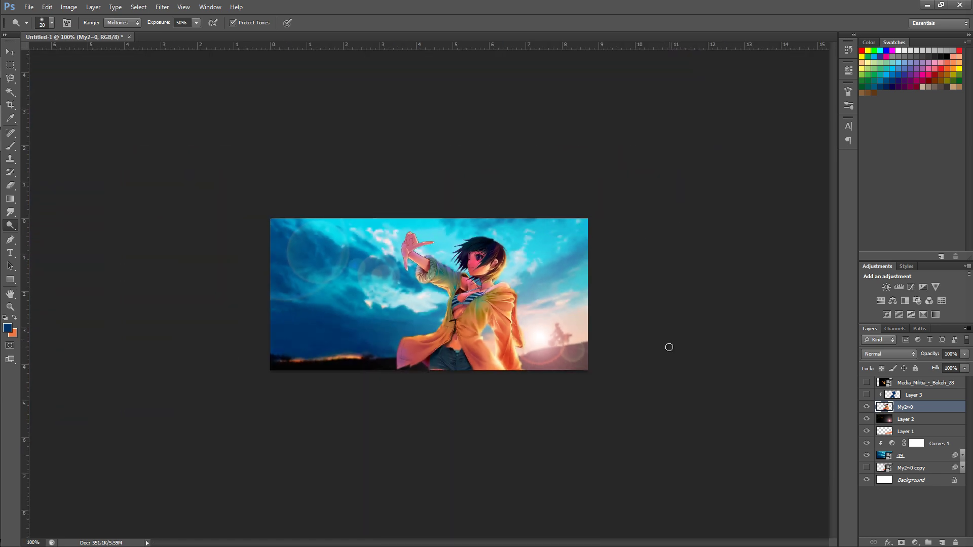
{"action": "left_click_drag", "start_coordinate": [884, 467], "coordinate": [880, 424]}
{"action": "left_click", "coordinate": [867, 420]}
{"action": "left_click", "coordinate": [866, 407]}
{"action": "left_click", "coordinate": [867, 408]}
{"action": "left_click", "coordinate": [867, 408]}
{"action": "left_click", "coordinate": [867, 407]}
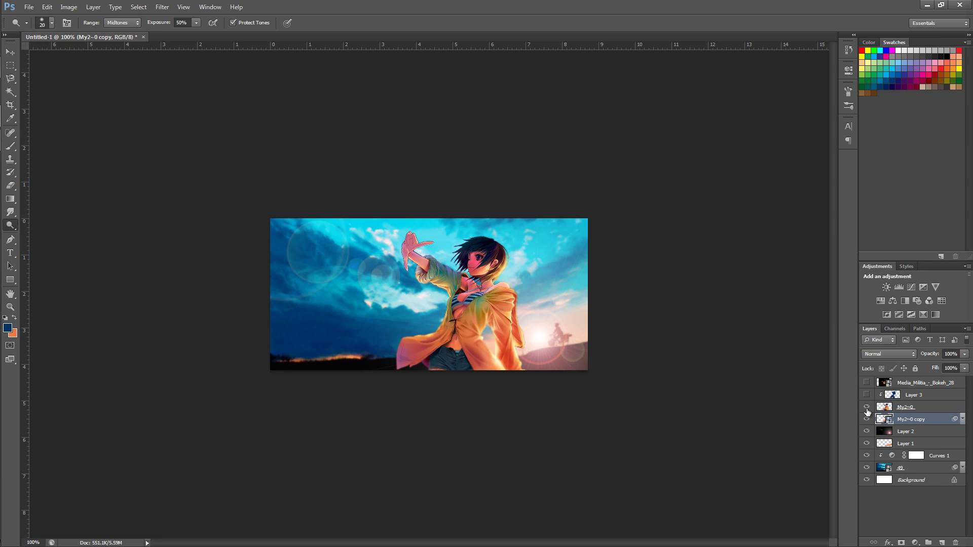
{"action": "left_click", "coordinate": [867, 408]}
{"action": "left_click", "coordinate": [867, 408]}
{"action": "left_click", "coordinate": [867, 408]}
{"action": "left_click", "coordinate": [867, 409]}
{"action": "left_click", "coordinate": [867, 409]}
- Return the hidden My2~0 copy layer to just above Background and delete Layer 3, the clipped blue shading
{"action": "left_click_drag", "start_coordinate": [912, 409], "coordinate": [918, 474]}
{"action": "left_click", "coordinate": [924, 509]}
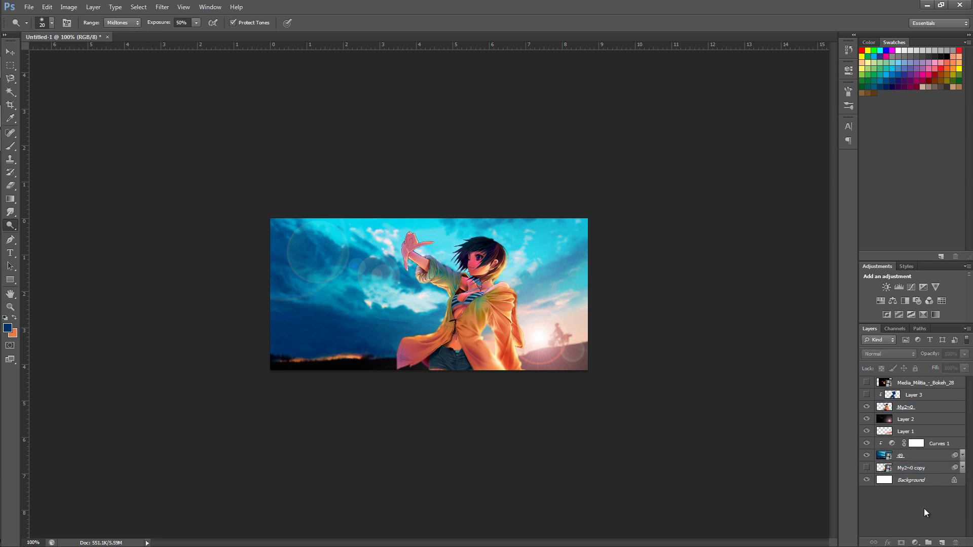
{"action": "left_click", "coordinate": [912, 407]}
{"action": "left_click", "coordinate": [922, 396]}
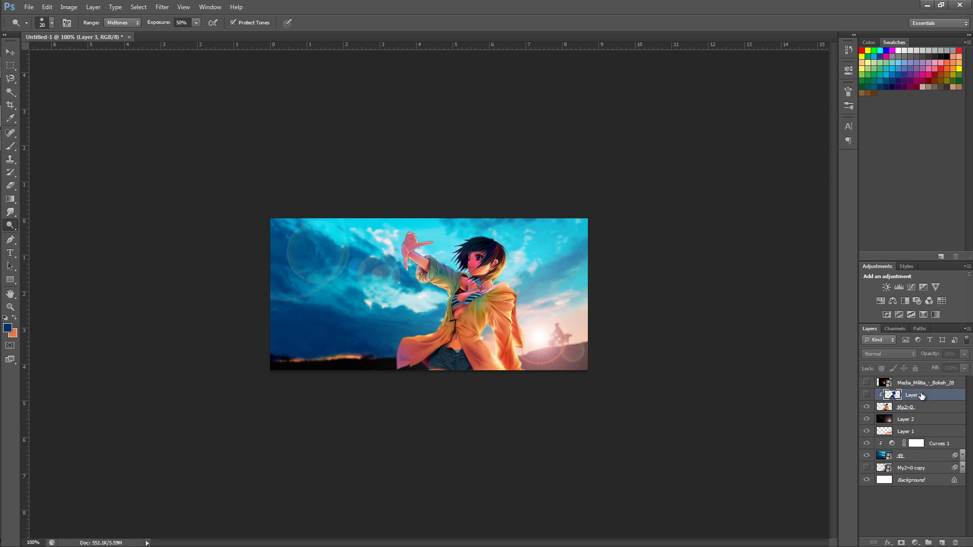
{"action": "key", "text": "Delete"}
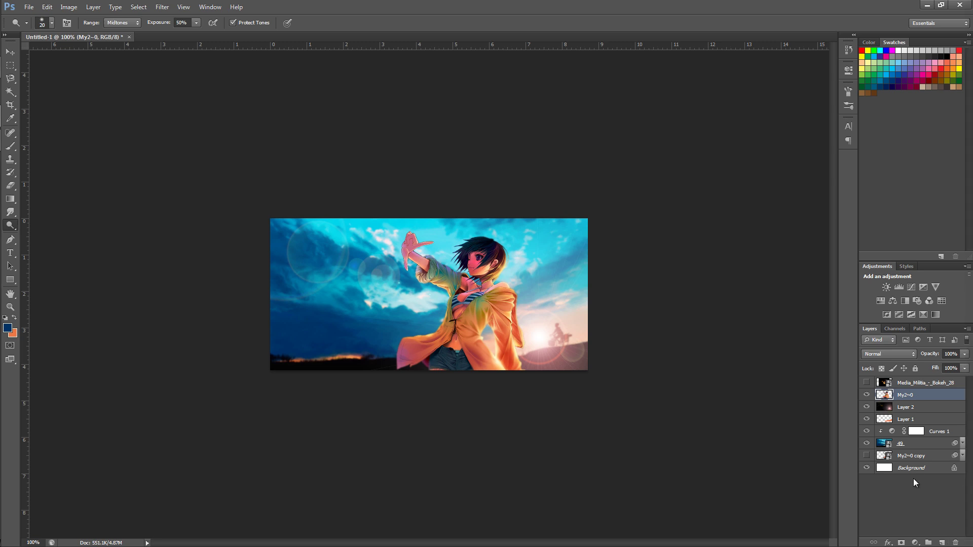
- Try a Curves adjustment layer clipped to the My2~0 character layer
{"action": "left_click", "coordinate": [914, 542]}
{"action": "left_click", "coordinate": [927, 382]}
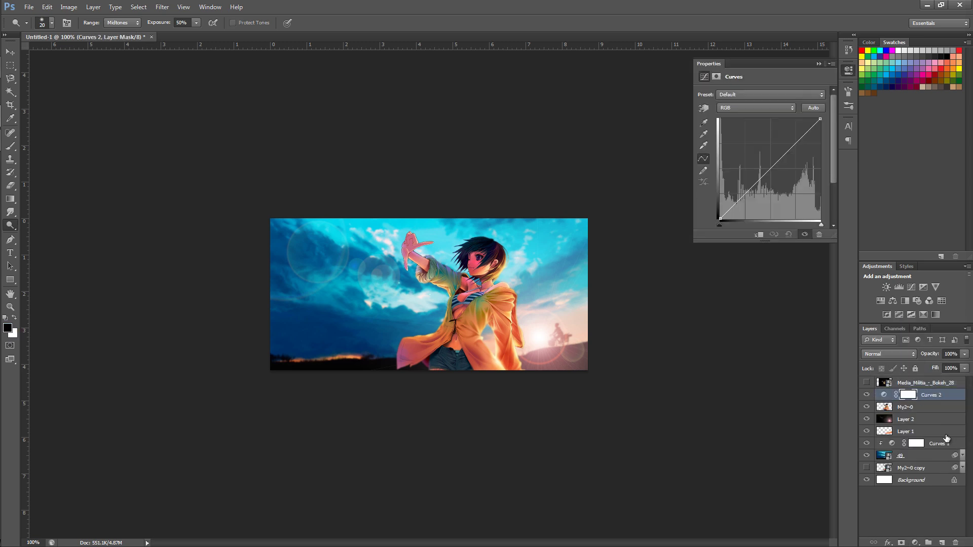
{"action": "right_click", "coordinate": [932, 394]}
{"action": "left_click", "coordinate": [902, 164]}
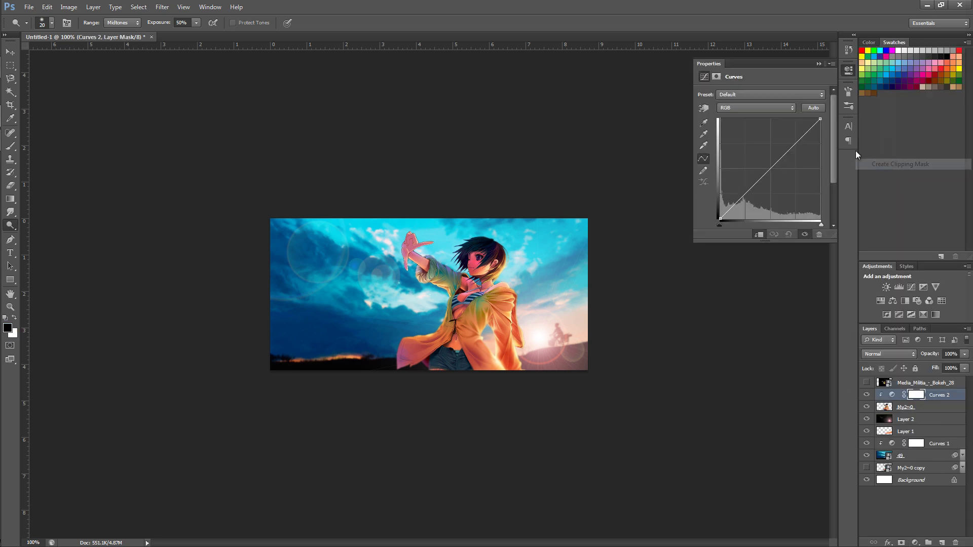
- Try reshaping the character's clipped RGB curve, reset it, and delete the Curves 2 adjustment layer
{"action": "left_click_drag", "start_coordinate": [779, 159], "coordinate": [773, 158]}
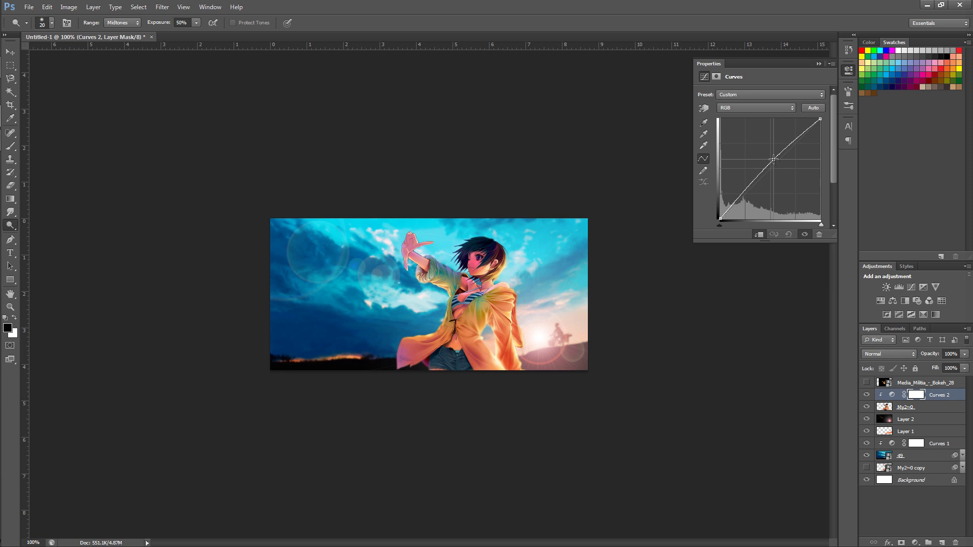
{"action": "left_click", "coordinate": [814, 108]}
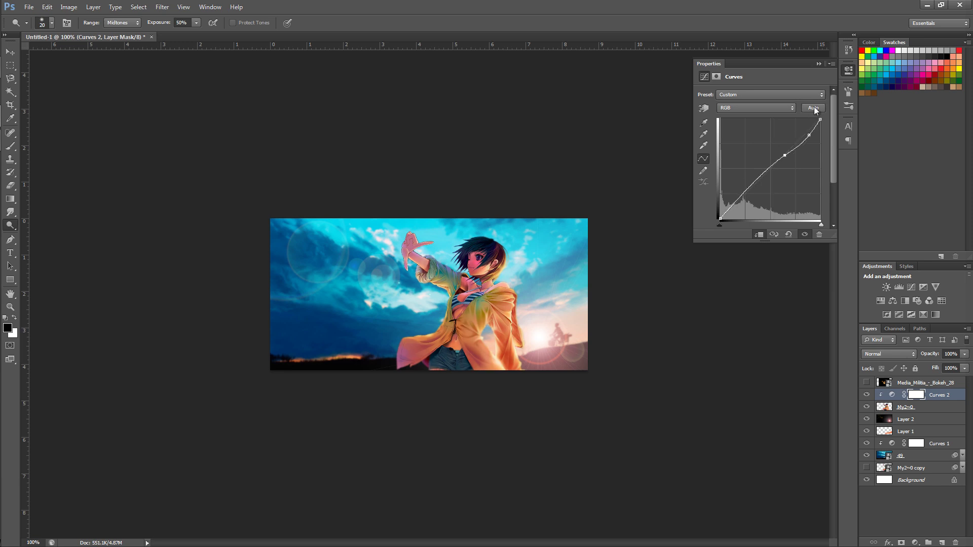
{"action": "left_click", "coordinate": [788, 234]}
{"action": "left_click_drag", "start_coordinate": [796, 145], "coordinate": [796, 143]}
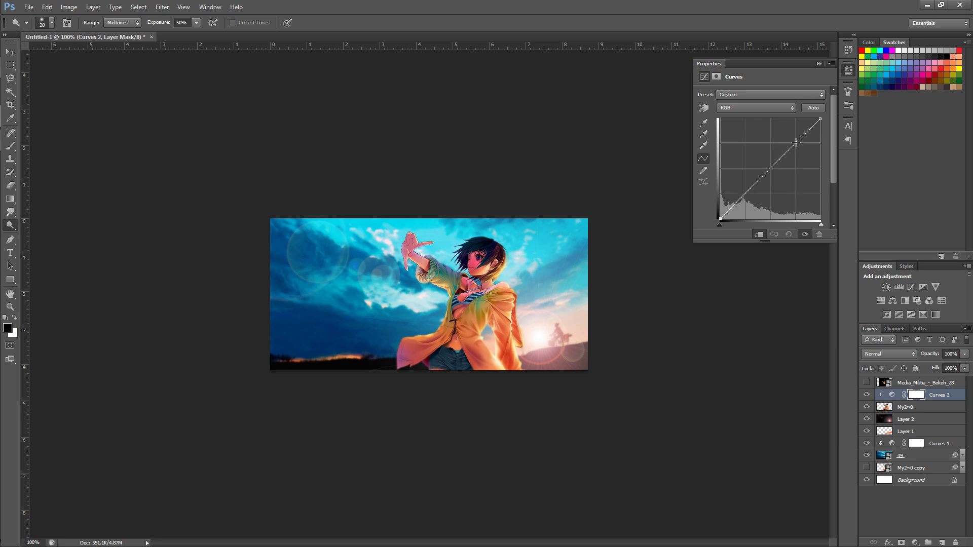
{"action": "left_click", "coordinate": [818, 234]}
{"action": "left_click", "coordinate": [446, 208]}
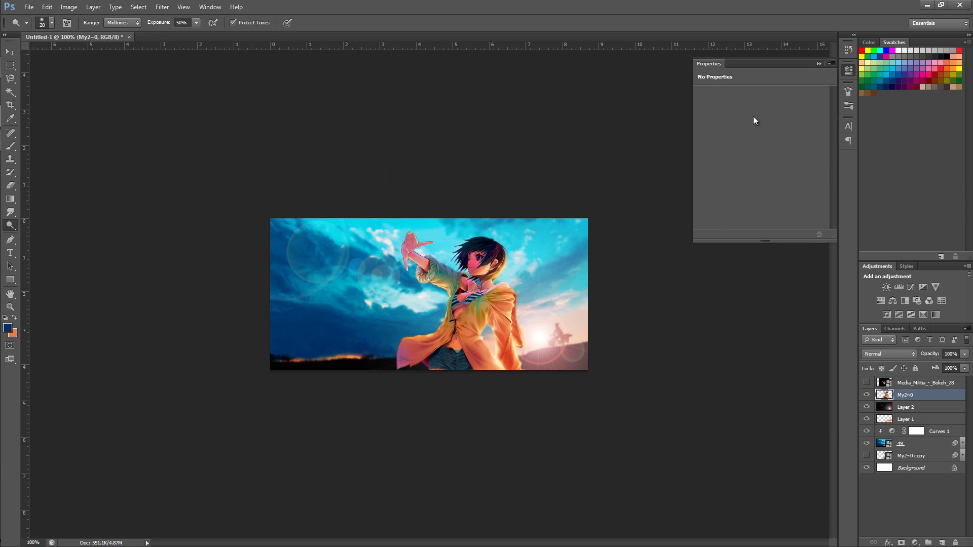
{"action": "left_click", "coordinate": [819, 64]}
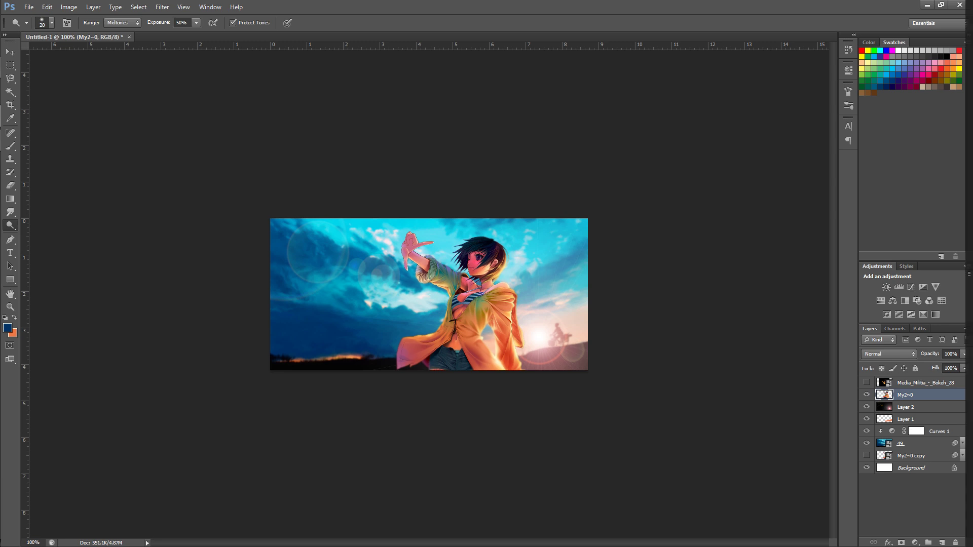
- Add a new empty layer above the Media_Militia_-_Bokeh_28 layer
{"action": "left_click", "coordinate": [919, 384]}
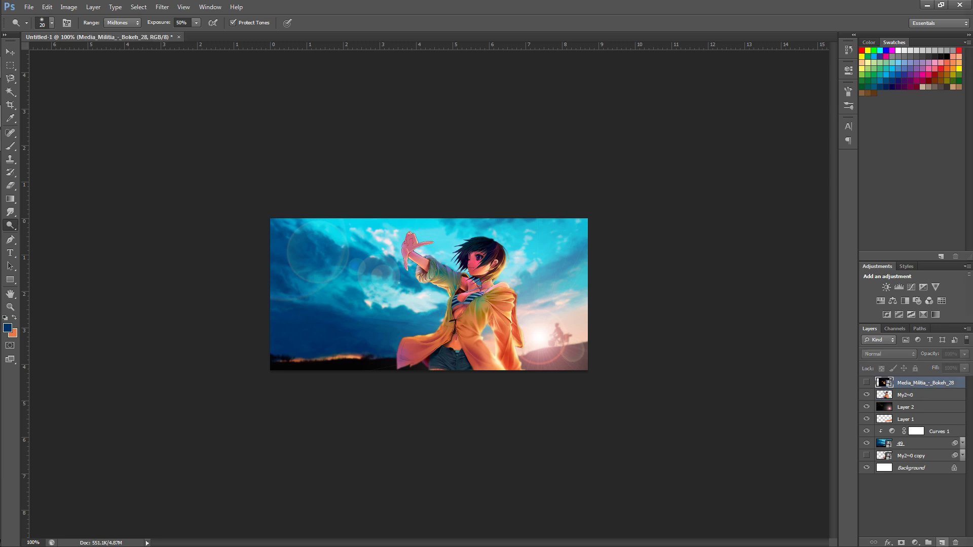
{"action": "left_click", "coordinate": [941, 543]}
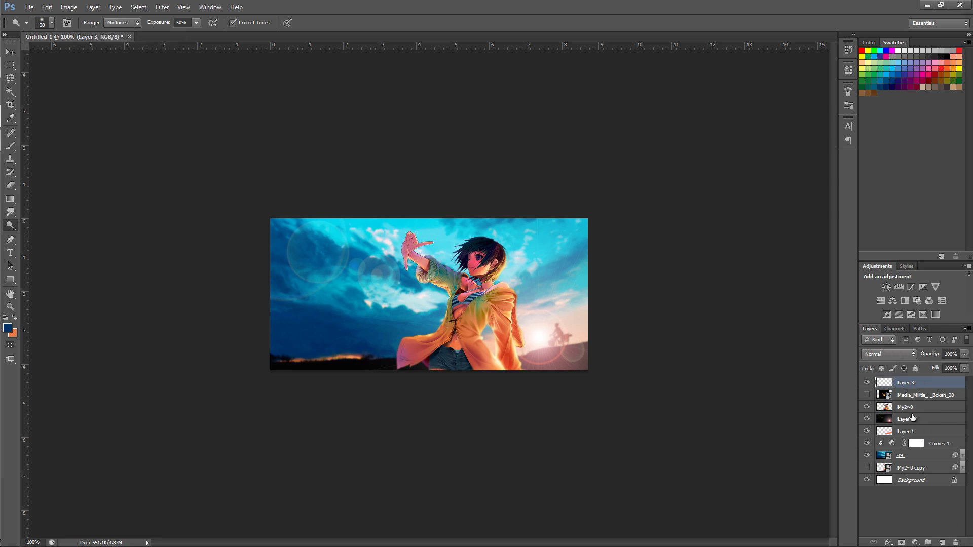
{"action": "left_click", "coordinate": [15, 318]}
{"action": "left_click", "coordinate": [7, 328]}
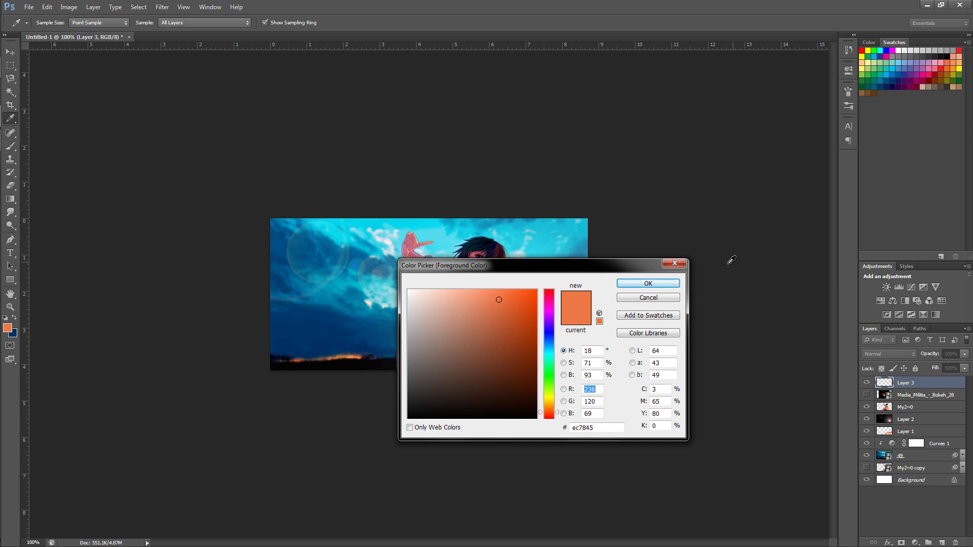
{"action": "key", "text": "Return"}
{"action": "key", "text": "o"}
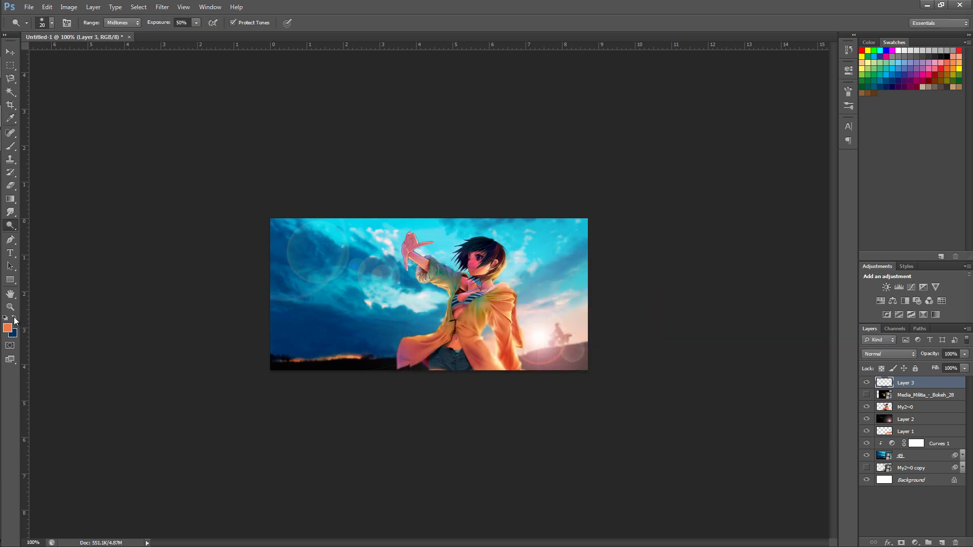
{"action": "left_click", "coordinate": [14, 318]}
- Set the foreground colour to dark green #00650a and switch to the Brush tool with a 35 px tip
{"action": "key", "text": "i"}
{"action": "left_click", "coordinate": [7, 328]}
{"action": "left_click_drag", "start_coordinate": [549, 345], "coordinate": [549, 374]}
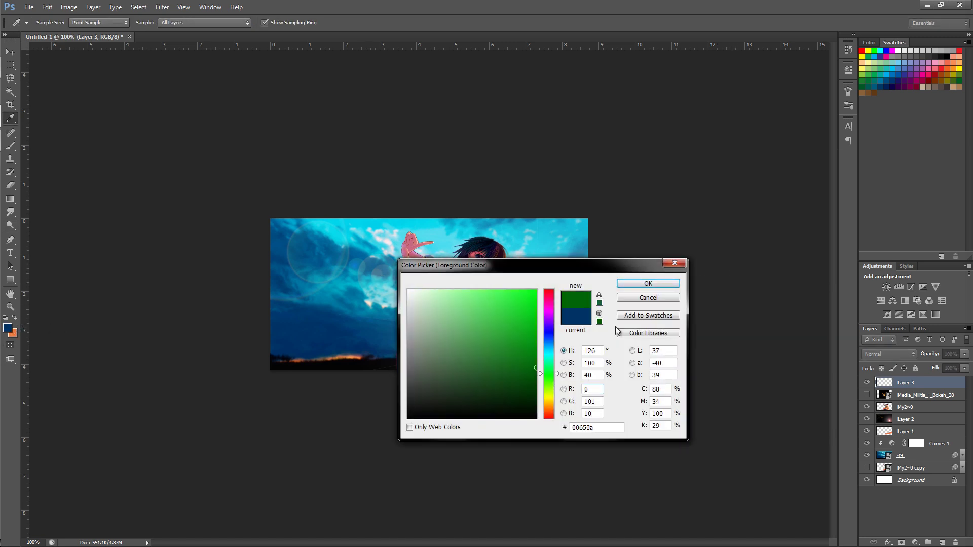
{"action": "left_click", "coordinate": [647, 284]}
{"action": "key", "text": "o"}
{"action": "left_click", "coordinate": [10, 146]}
{"action": "key", "text": "bracketleft"}
- Paint a green arrow from the sunset to the opposite sky, loop the sunset, hand and far sky, and delete that markup layer
{"action": "left_click", "coordinate": [580, 355]}
{"action": "mouse_move", "coordinate": [579, 353]}
{"action": "left_mouse_down"}
{"action": "mouse_move", "coordinate": [421, 292]}
{"action": "mouse_move", "coordinate": [345, 248]}
{"action": "mouse_move", "coordinate": [349, 287]}
{"action": "mouse_move", "coordinate": [339, 237]}
{"action": "mouse_move", "coordinate": [436, 258]}
{"action": "left_mouse_up"}
{"action": "left_click_drag", "start_coordinate": [343, 245], "coordinate": [359, 307]}
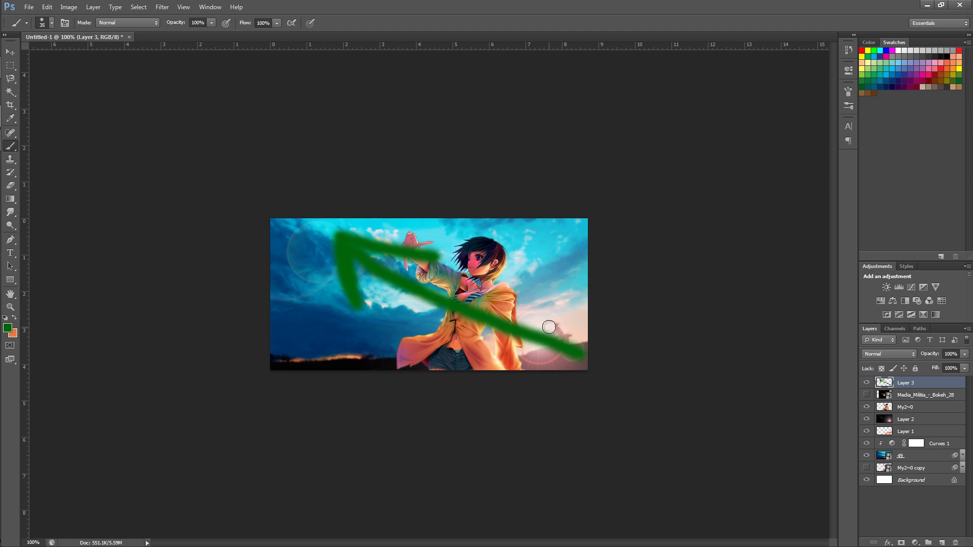
{"action": "mouse_move", "coordinate": [527, 319]}
{"action": "left_mouse_down"}
{"action": "mouse_move", "coordinate": [581, 326]}
{"action": "mouse_move", "coordinate": [521, 315]}
{"action": "left_mouse_up"}
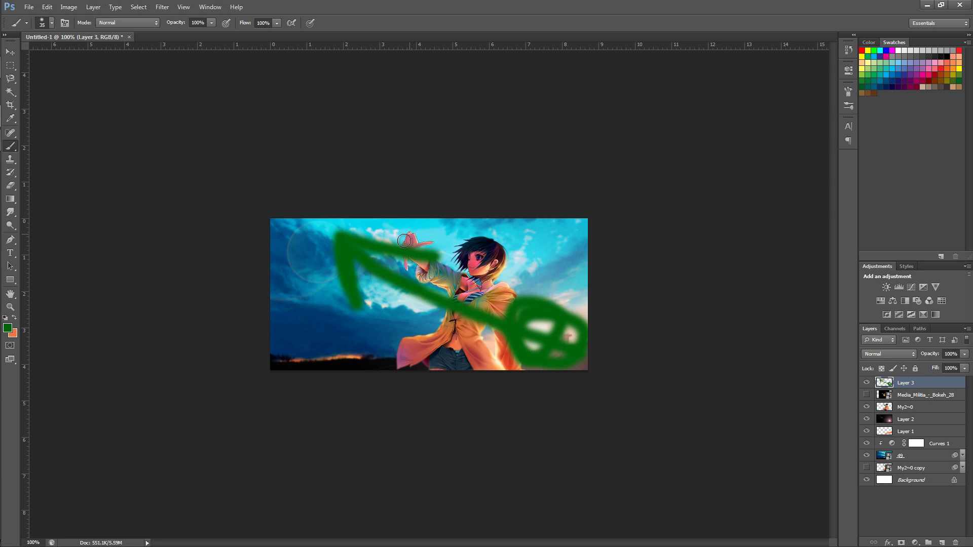
{"action": "mouse_move", "coordinate": [406, 223]}
{"action": "left_mouse_down"}
{"action": "mouse_move", "coordinate": [434, 268]}
{"action": "mouse_move", "coordinate": [416, 211]}
{"action": "mouse_move", "coordinate": [400, 208]}
{"action": "mouse_move", "coordinate": [425, 222]}
{"action": "left_mouse_up"}
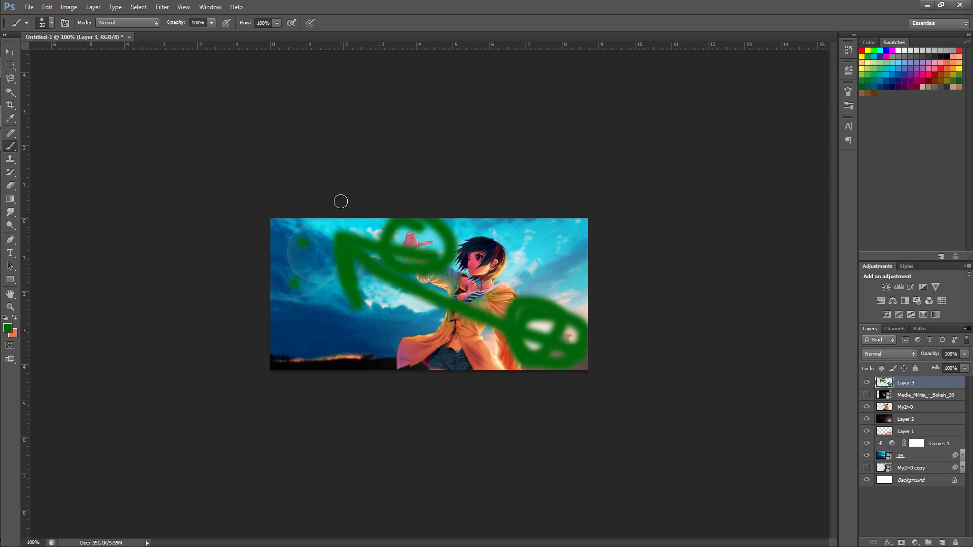
{"action": "left_click_drag", "start_coordinate": [307, 270], "coordinate": [339, 280]}
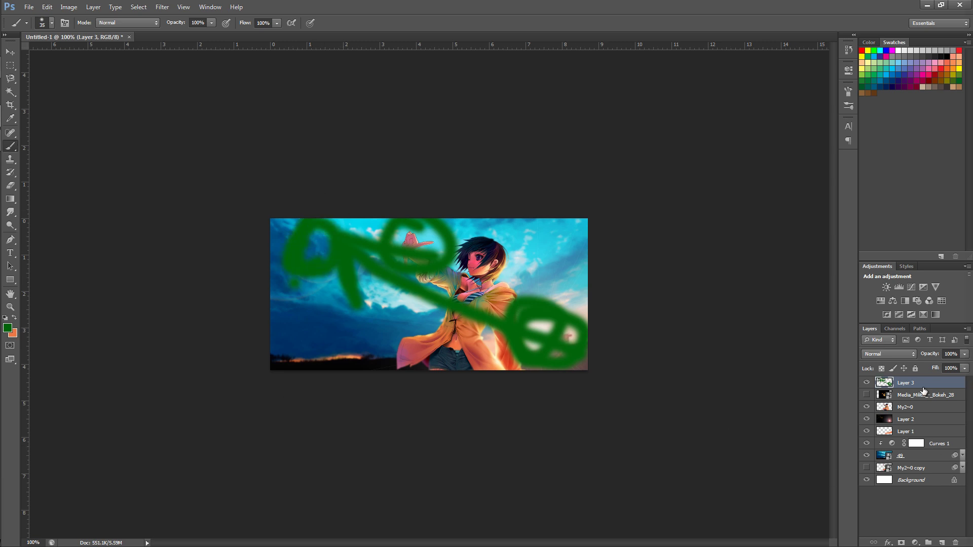
{"action": "key", "text": "Delete"}
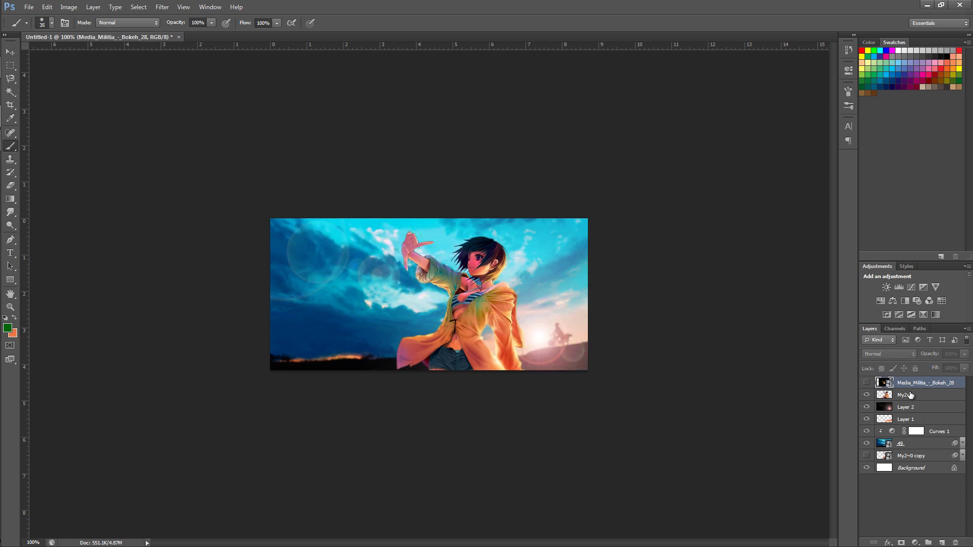
- Add a new layer above the bokeh layer and paint nested green loops spreading from the sunset across the character and sky
{"action": "left_click", "coordinate": [940, 542]}
{"action": "mouse_move", "coordinate": [505, 304]}
{"action": "left_mouse_down"}
{"action": "mouse_move", "coordinate": [535, 291]}
{"action": "mouse_move", "coordinate": [504, 347]}
{"action": "mouse_move", "coordinate": [542, 300]}
{"action": "mouse_move", "coordinate": [490, 337]}
{"action": "mouse_move", "coordinate": [535, 273]}
{"action": "mouse_move", "coordinate": [459, 302]}
{"action": "mouse_move", "coordinate": [516, 335]}
{"action": "mouse_move", "coordinate": [486, 226]}
{"action": "mouse_move", "coordinate": [446, 211]}
{"action": "mouse_move", "coordinate": [432, 276]}
{"action": "mouse_move", "coordinate": [495, 370]}
{"action": "mouse_move", "coordinate": [551, 324]}
{"action": "mouse_move", "coordinate": [485, 236]}
{"action": "mouse_move", "coordinate": [415, 214]}
{"action": "mouse_move", "coordinate": [397, 298]}
{"action": "mouse_move", "coordinate": [538, 367]}
{"action": "left_mouse_up"}
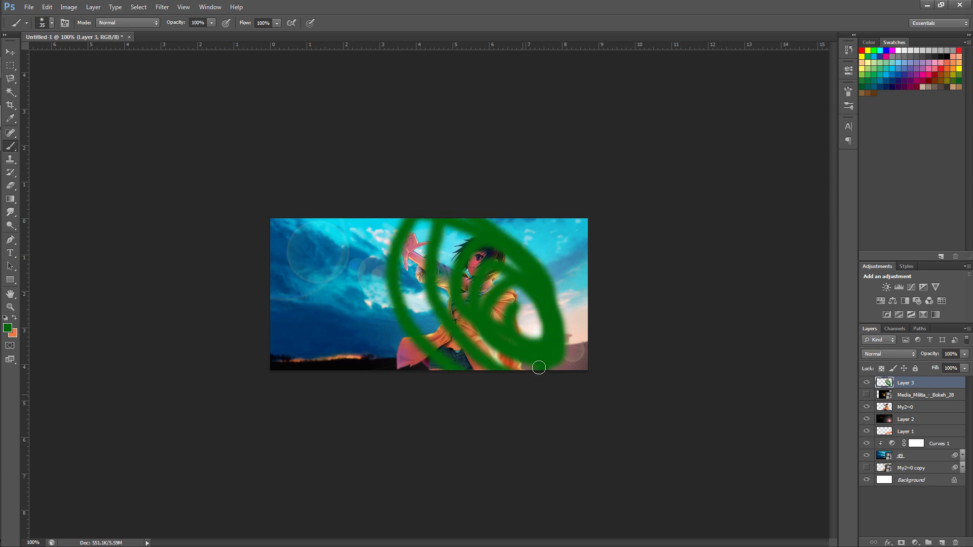
{"action": "mouse_move", "coordinate": [348, 212]}
{"action": "left_mouse_down"}
{"action": "mouse_move", "coordinate": [300, 273]}
{"action": "mouse_move", "coordinate": [462, 387]}
{"action": "left_mouse_up"}
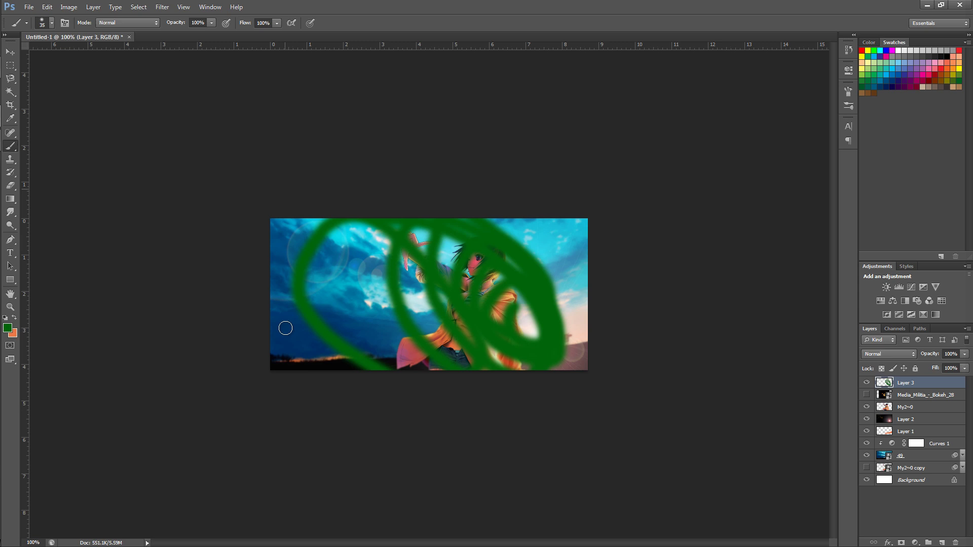
- Delete the green-scribbled Layer 3 and make the My2~0 figure layer active
{"action": "left_click_drag", "start_coordinate": [276, 317], "coordinate": [372, 375]}
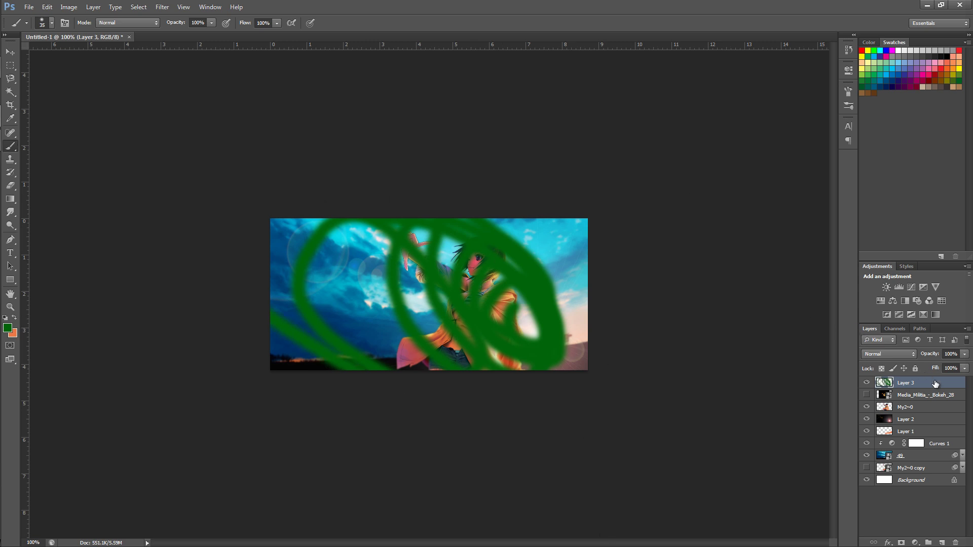
{"action": "key", "text": "Delete"}
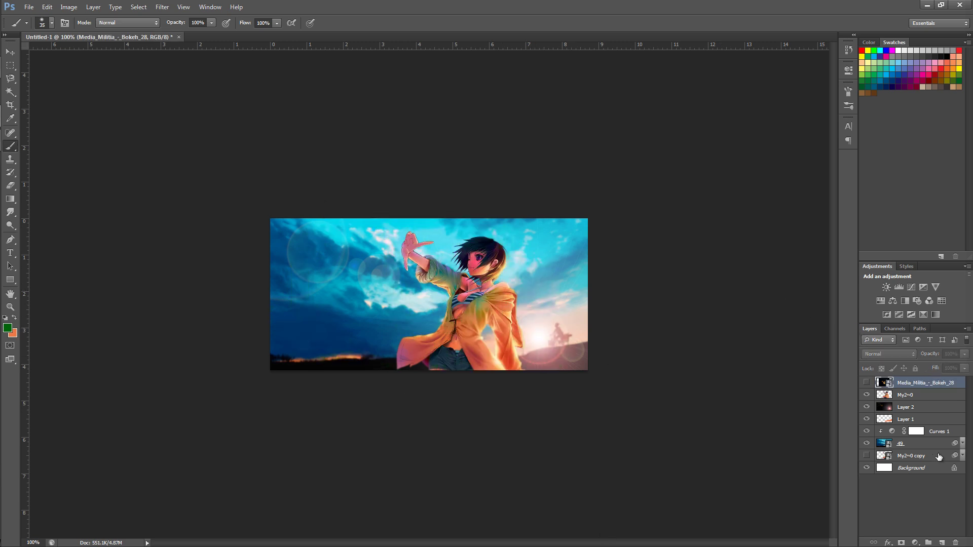
{"action": "left_click", "coordinate": [925, 400]}
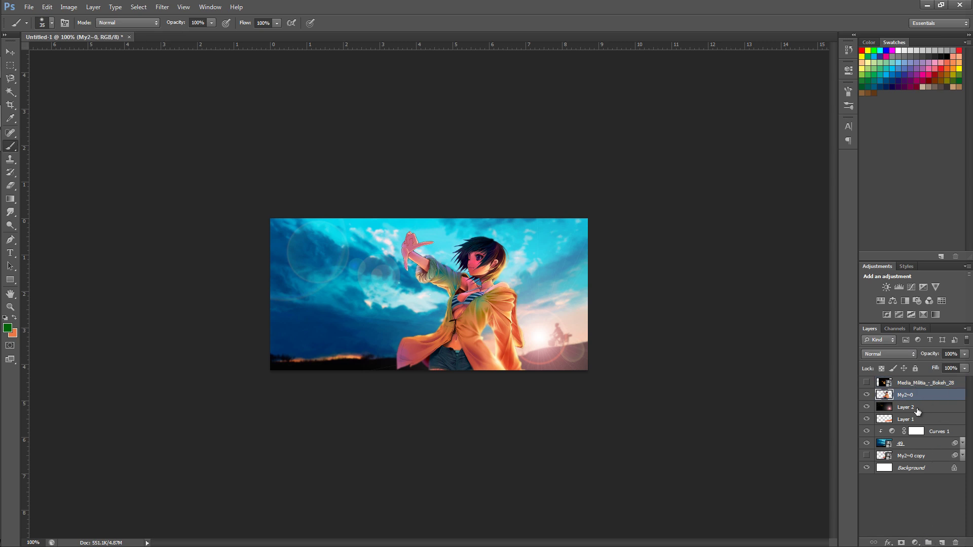
{"action": "left_click", "coordinate": [914, 543]}
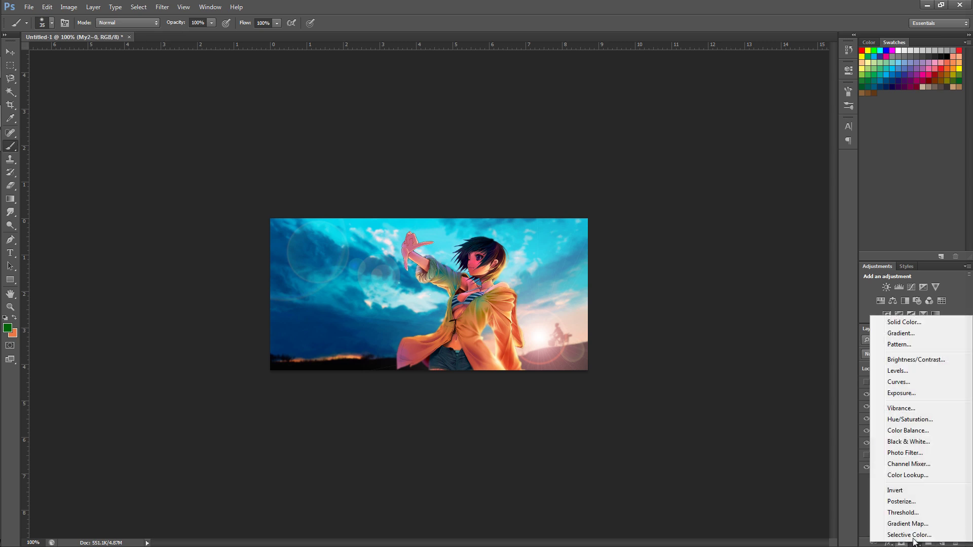
{"action": "left_click", "coordinate": [902, 333]}
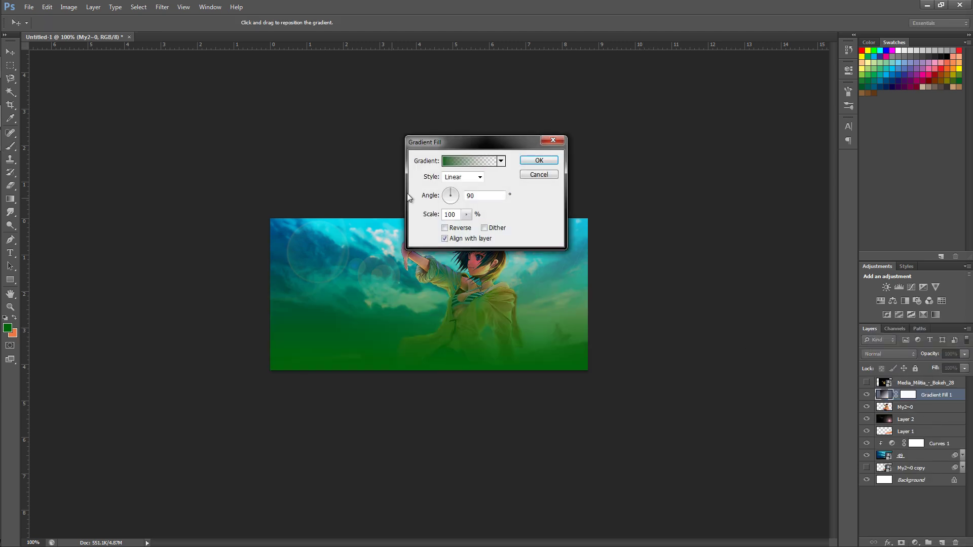
{"action": "left_click", "coordinate": [538, 174]}
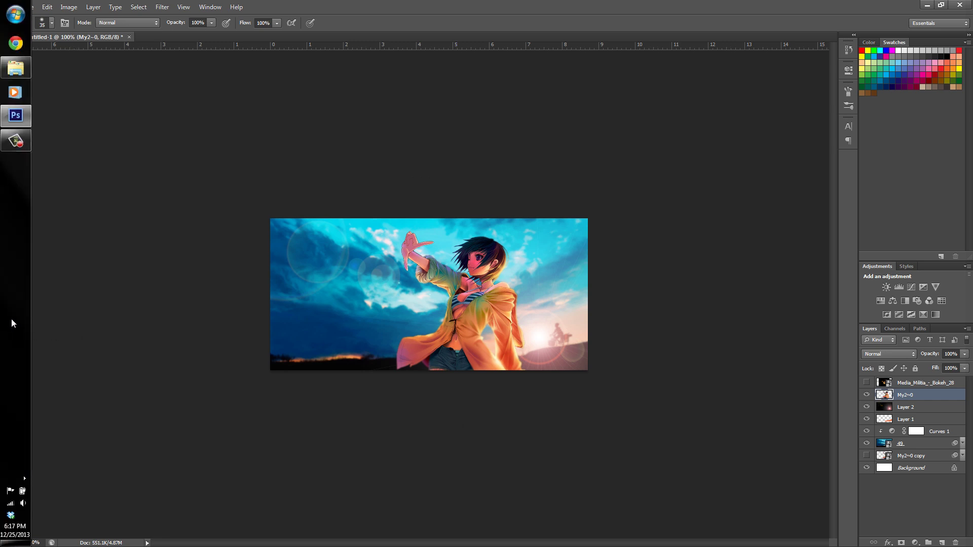
- Reset the colours to black and white and add a Radial Gradient Fill above My2~0, reversed, with a 168.69° angle
{"action": "left_click", "coordinate": [8, 319]}
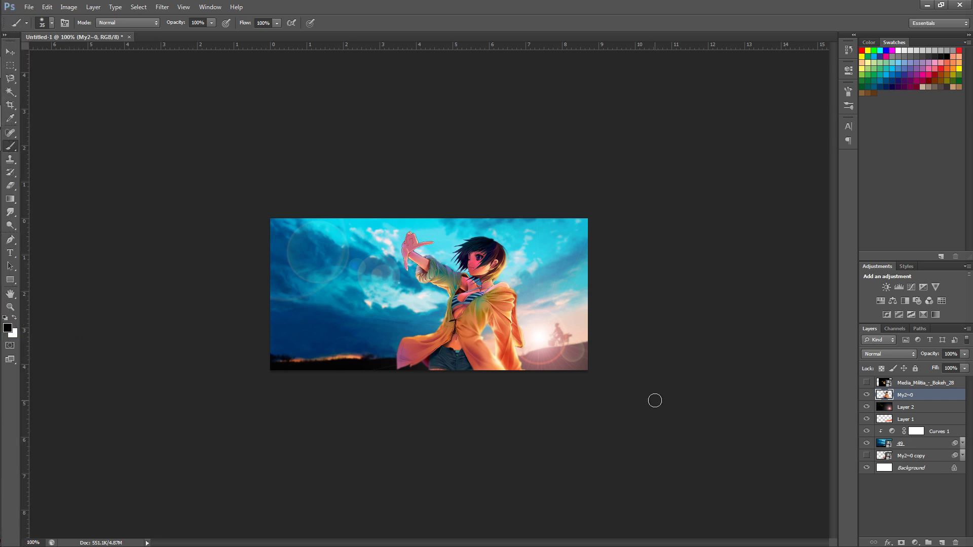
{"action": "left_click", "coordinate": [915, 543]}
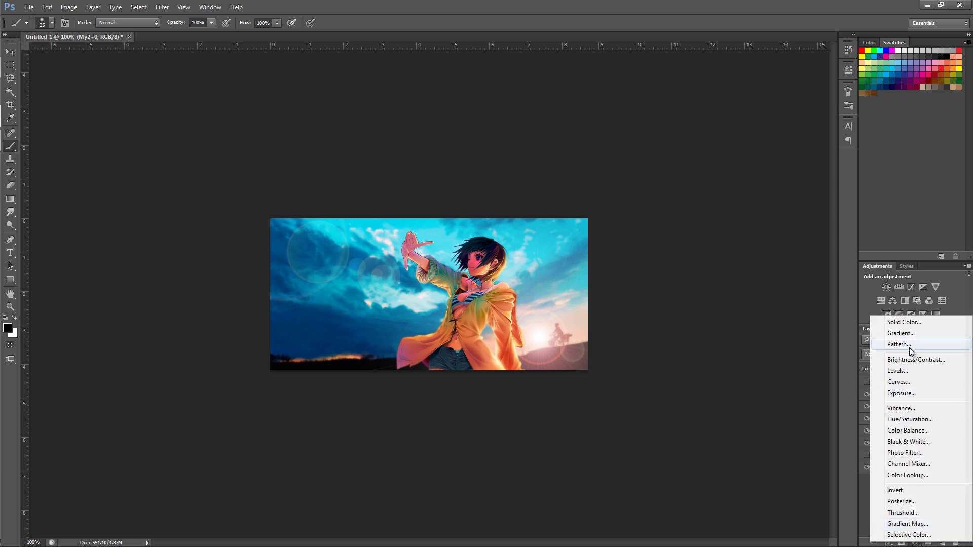
{"action": "left_click", "coordinate": [910, 330]}
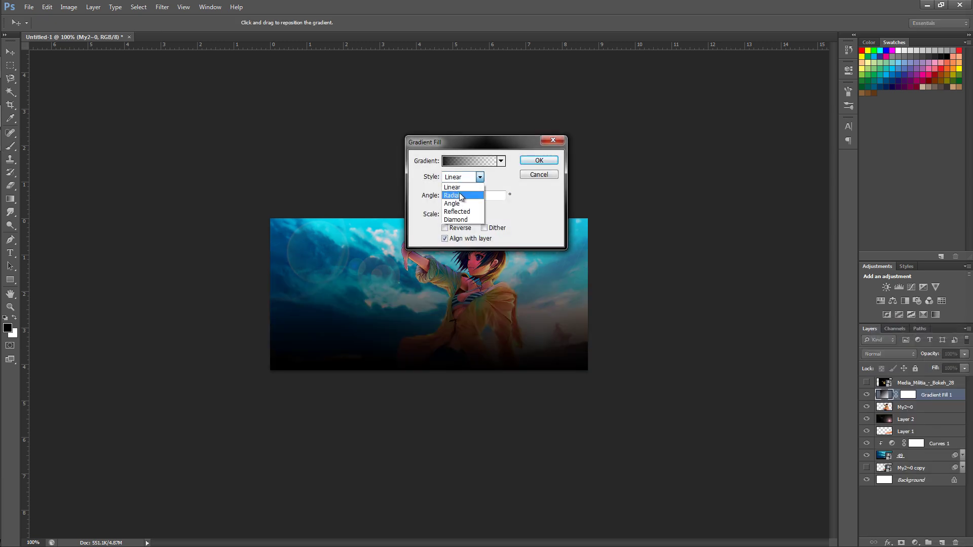
{"action": "left_click", "coordinate": [459, 195]}
{"action": "left_click_drag", "start_coordinate": [451, 193], "coordinate": [449, 193]}
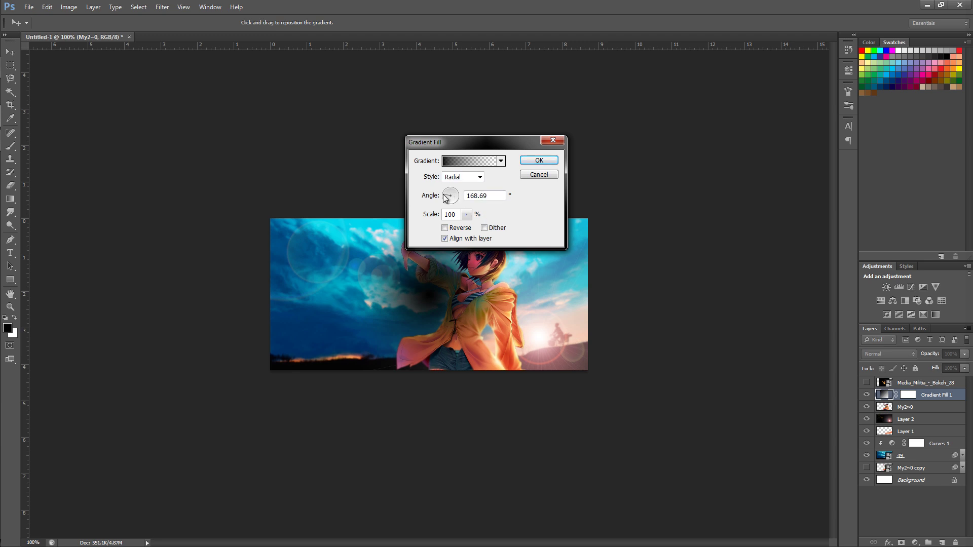
{"action": "left_click", "coordinate": [446, 198]}
{"action": "left_click", "coordinate": [445, 228]}
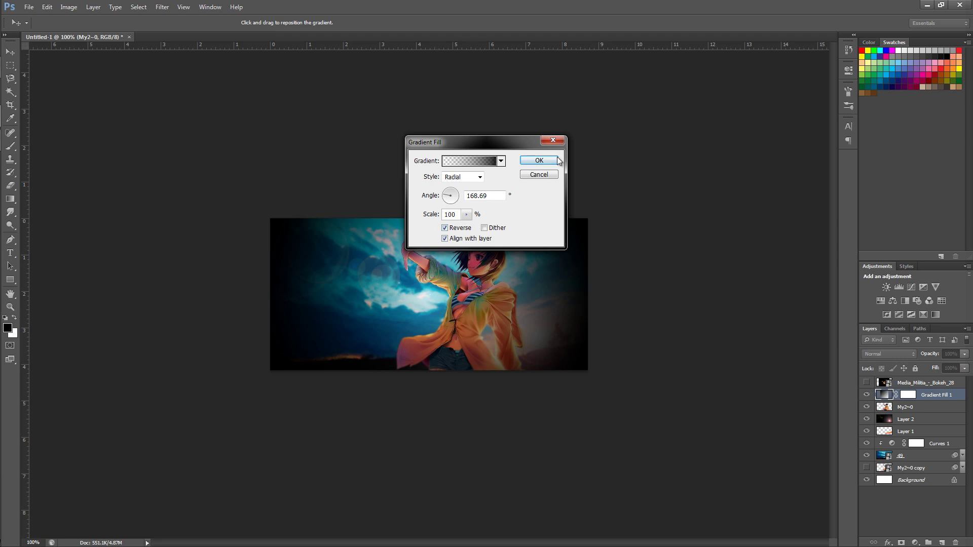
{"action": "left_click", "coordinate": [539, 160]}
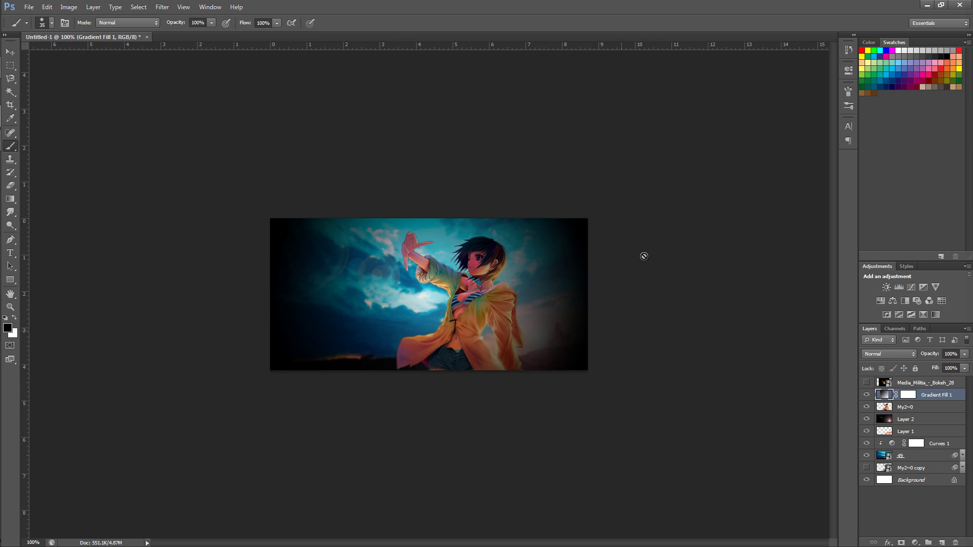
- Lower the gradient fill layer's opacity to 23%
{"action": "left_click_drag", "start_coordinate": [932, 358], "coordinate": [896, 358]}
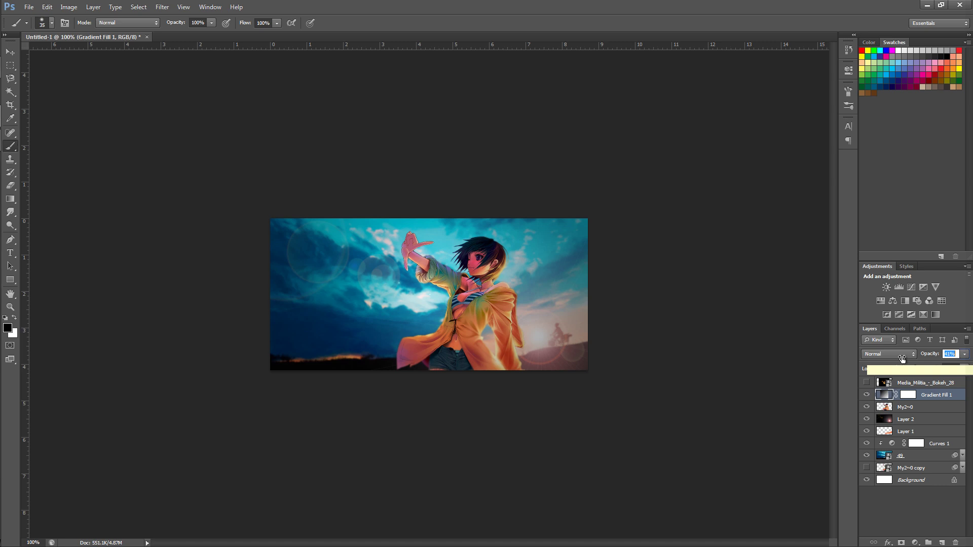
{"action": "key", "text": "Return"}
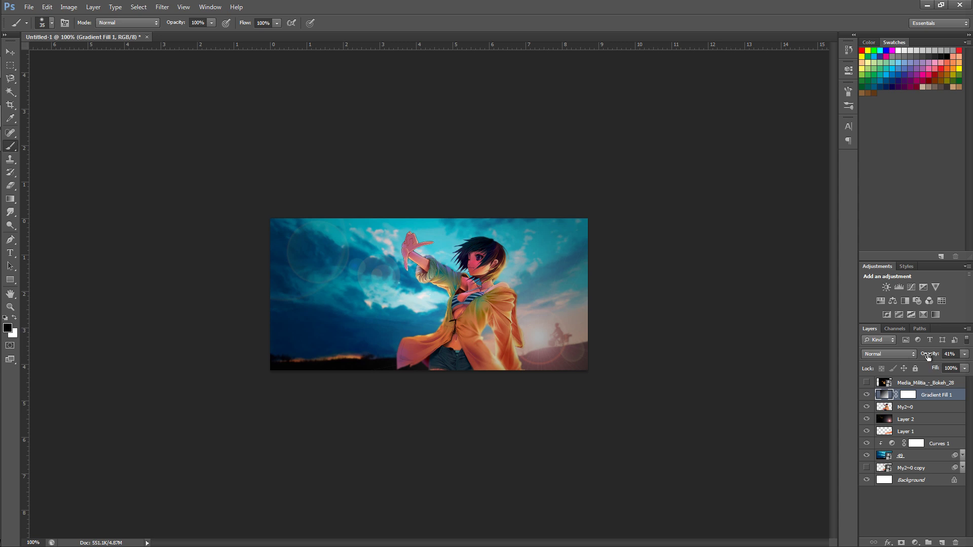
{"action": "left_click_drag", "start_coordinate": [932, 358], "coordinate": [921, 357]}
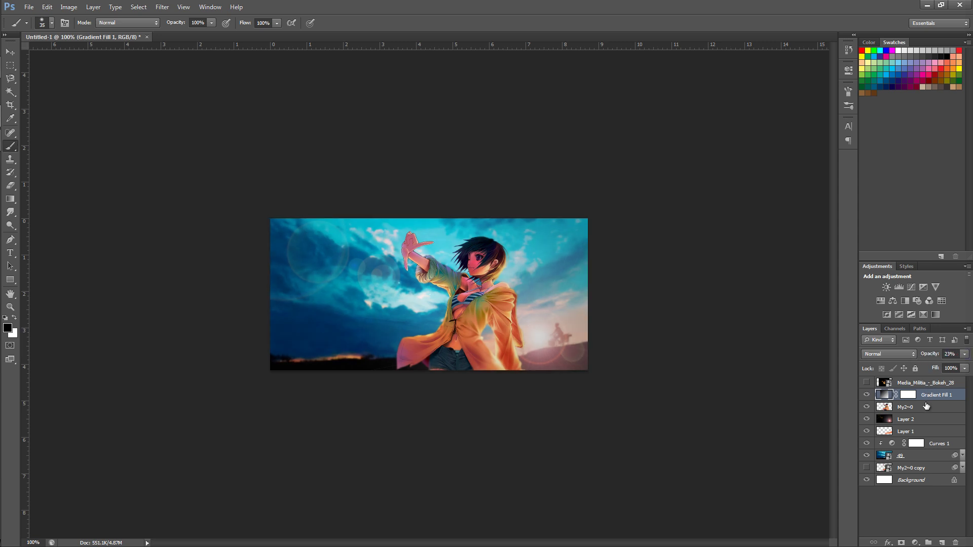
- Set the gradient fill layer's opacity to 53% and paint black over the figure on its mask with a 400 px brush
{"action": "left_click", "coordinate": [909, 395]}
{"action": "key", "text": "bracketright"}
{"action": "key", "text": "bracketright"}
{"action": "key", "text": "bracketright"}
{"action": "key", "text": "bracketright"}
{"action": "key", "text": "bracketright"}
{"action": "key", "text": "bracketright"}
{"action": "key", "text": "bracketright"}
{"action": "key", "text": "bracketright"}
{"action": "key", "text": "bracketright"}
{"action": "key", "text": "bracketright"}
{"action": "key", "text": "bracketright"}
{"action": "key", "text": "bracketright"}
{"action": "key", "text": "bracketright"}
{"action": "key", "text": "bracketright"}
{"action": "key", "text": "bracketleft"}
{"action": "left_click_drag", "start_coordinate": [929, 358], "coordinate": [826, 364]}
{"action": "left_click_drag", "start_coordinate": [753, 362], "coordinate": [769, 370]}
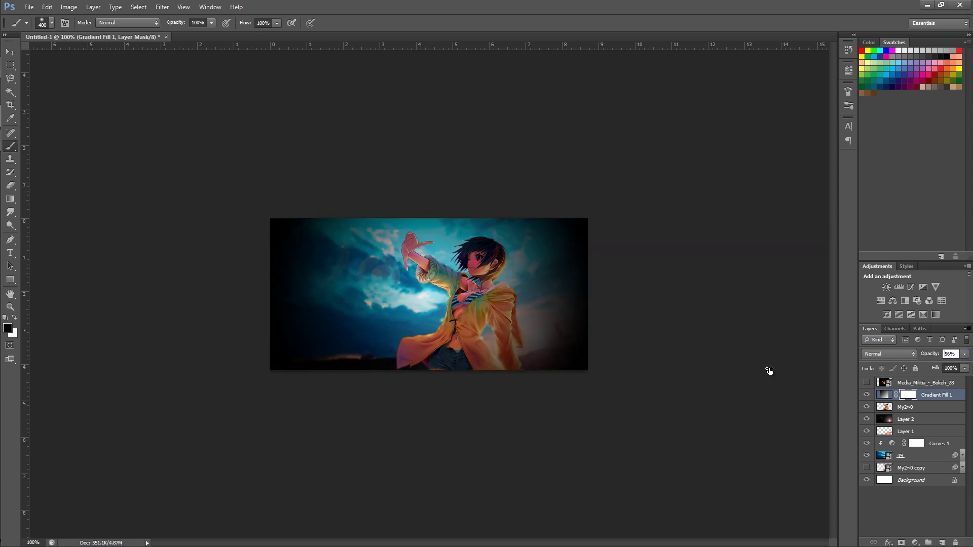
{"action": "left_click_drag", "start_coordinate": [928, 359], "coordinate": [904, 361]}
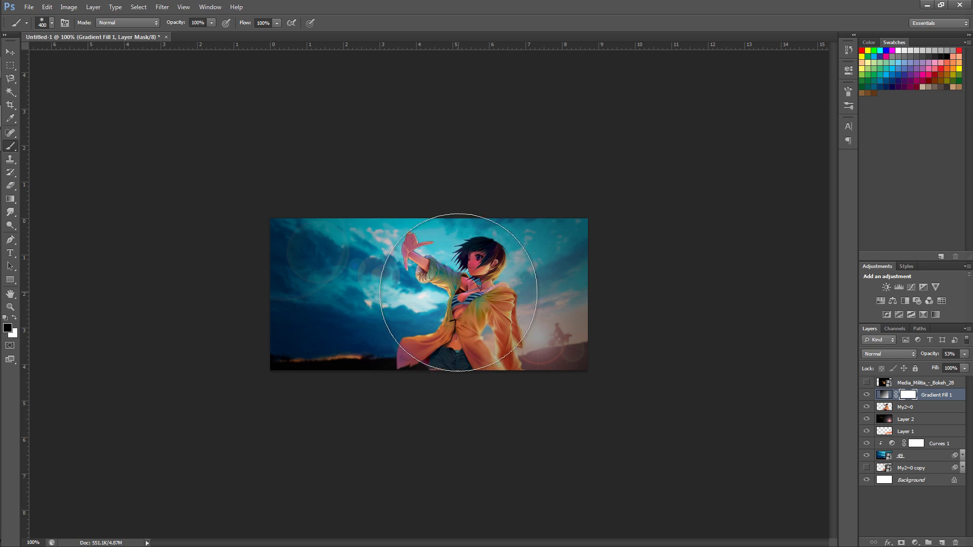
{"action": "mouse_move", "coordinate": [455, 292]}
{"action": "left_mouse_down"}
{"action": "mouse_move", "coordinate": [451, 307]}
{"action": "mouse_move", "coordinate": [438, 267]}
{"action": "left_mouse_up"}
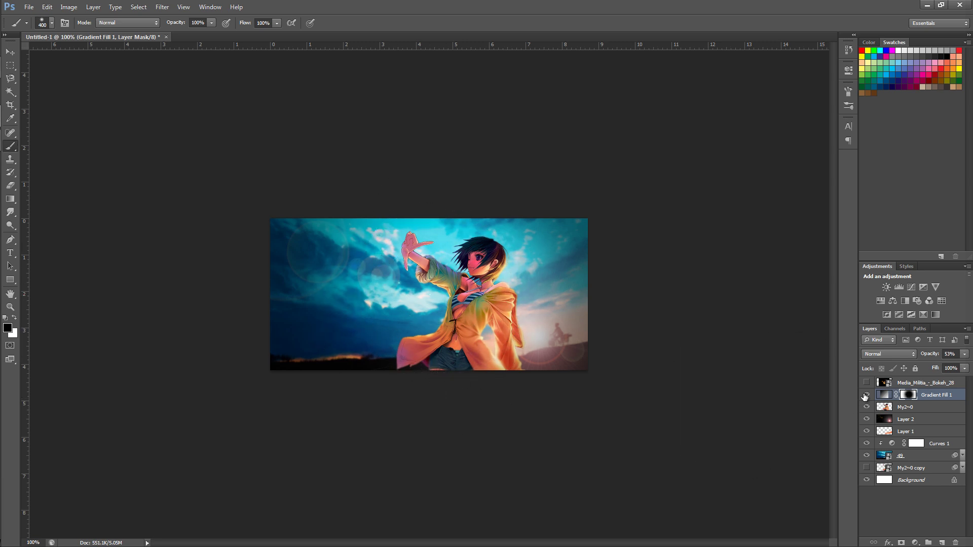
- Compare the artwork with and without the gradient fill layer
{"action": "left_click", "coordinate": [866, 395]}
{"action": "left_click", "coordinate": [866, 395]}
{"action": "left_click", "coordinate": [866, 396]}
{"action": "left_click", "coordinate": [866, 396]}
{"action": "left_click", "coordinate": [866, 395]}
{"action": "left_click", "coordinate": [866, 395]}
{"action": "left_click", "coordinate": [866, 395]}
- Mask the gradient fill around the sun and along the upper sky with a 175 px brush, and set the layer's opacity to 45%
{"action": "key", "text": "bracketleft"}
{"action": "key", "text": "bracketleft"}
{"action": "key", "text": "bracketleft"}
{"action": "key", "text": "bracketleft"}
{"action": "left_click", "coordinate": [539, 337]}
{"action": "left_click", "coordinate": [540, 339]}
{"action": "left_click", "coordinate": [540, 338]}
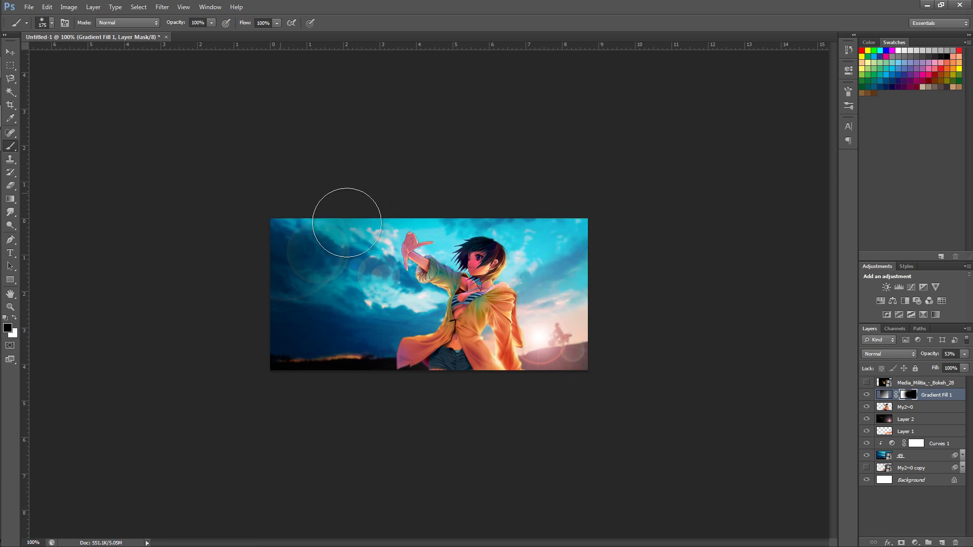
{"action": "left_click_drag", "start_coordinate": [329, 205], "coordinate": [379, 215]}
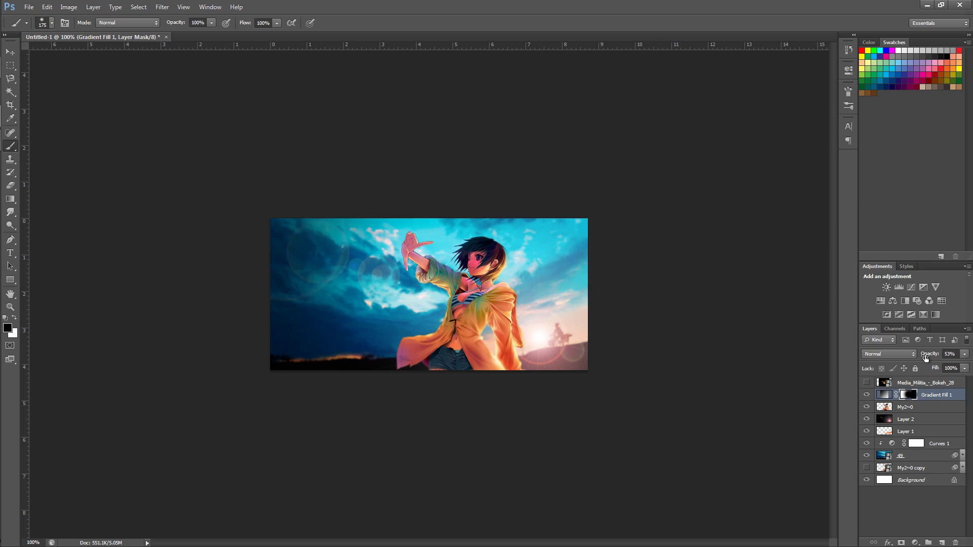
{"action": "left_click_drag", "start_coordinate": [928, 356], "coordinate": [925, 357]}
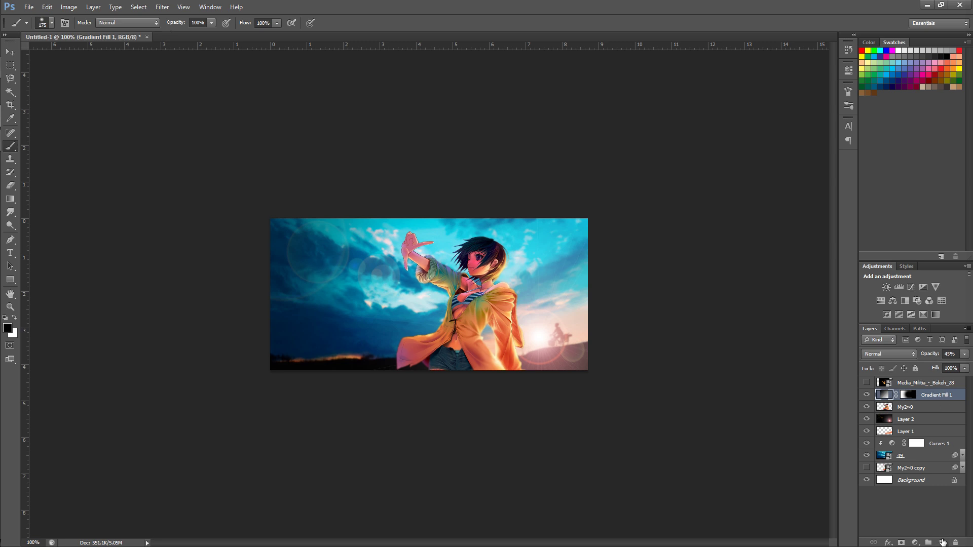
- Add a new empty layer above the gradient fill and enlarge the brush to 400 px
{"action": "left_click", "coordinate": [942, 543]}
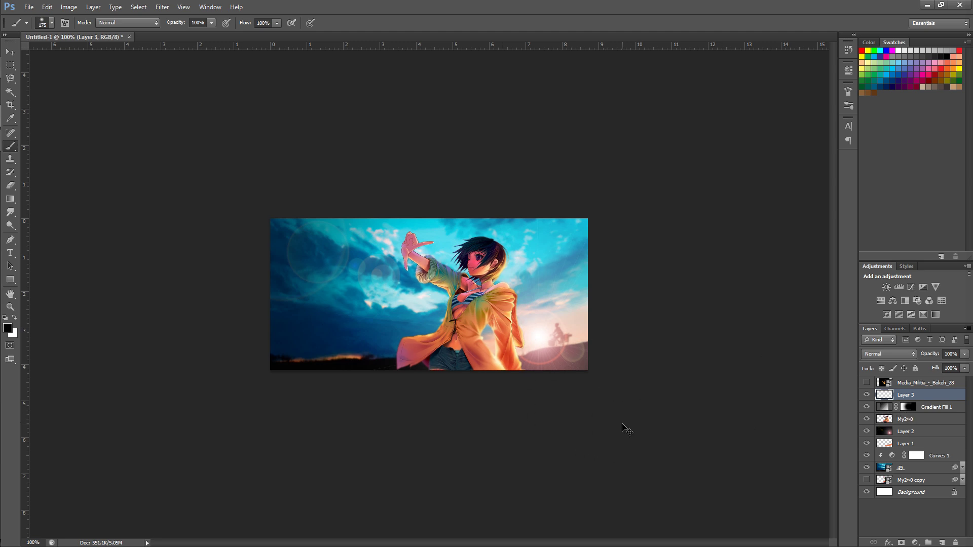
{"action": "key", "text": "ctrl+minus"}
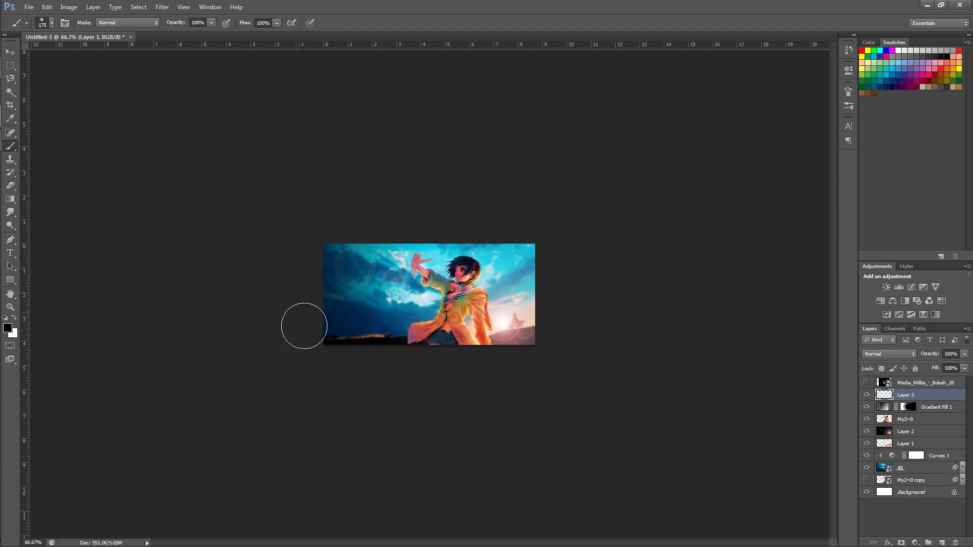
{"action": "key", "text": "bracketright"}
{"action": "key", "text": "bracketright"}
{"action": "key", "text": "bracketright"}
{"action": "key", "text": "bracketright"}
{"action": "key", "text": "bracketleft"}
{"action": "key", "text": "bracketright"}
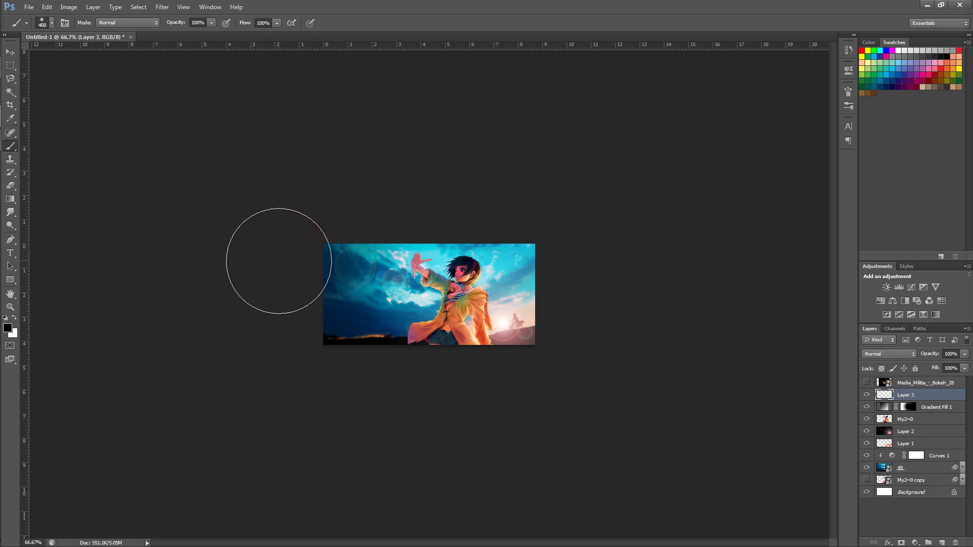
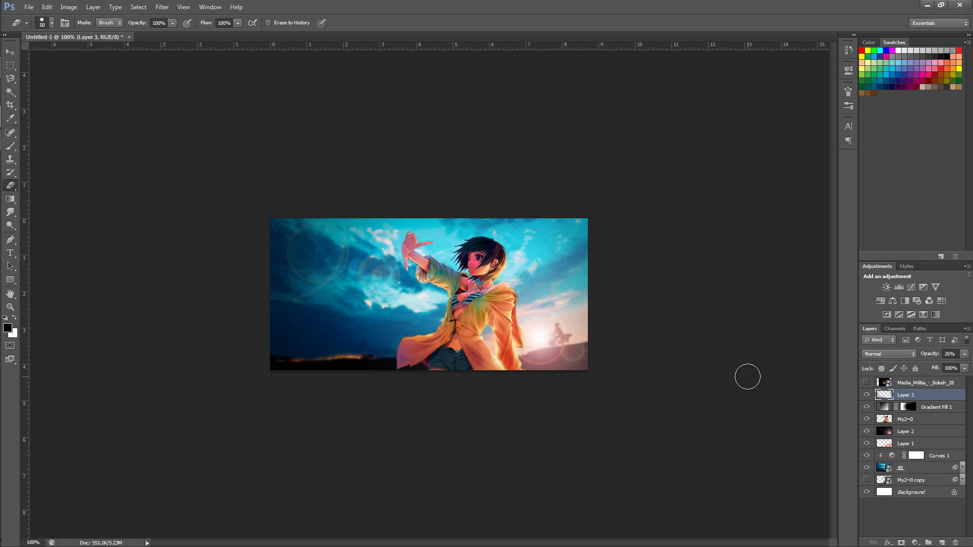
- Show the Media_Militia_-_Bokeh_28 layer and set its blend mode to Screen
{"action": "left_click", "coordinate": [866, 382]}
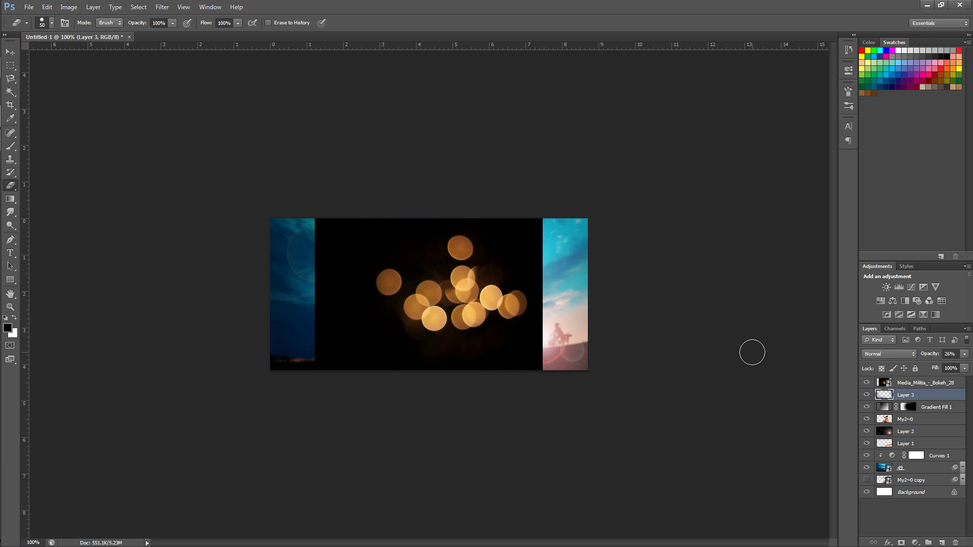
{"action": "left_click", "coordinate": [937, 383]}
{"action": "left_click", "coordinate": [893, 354]}
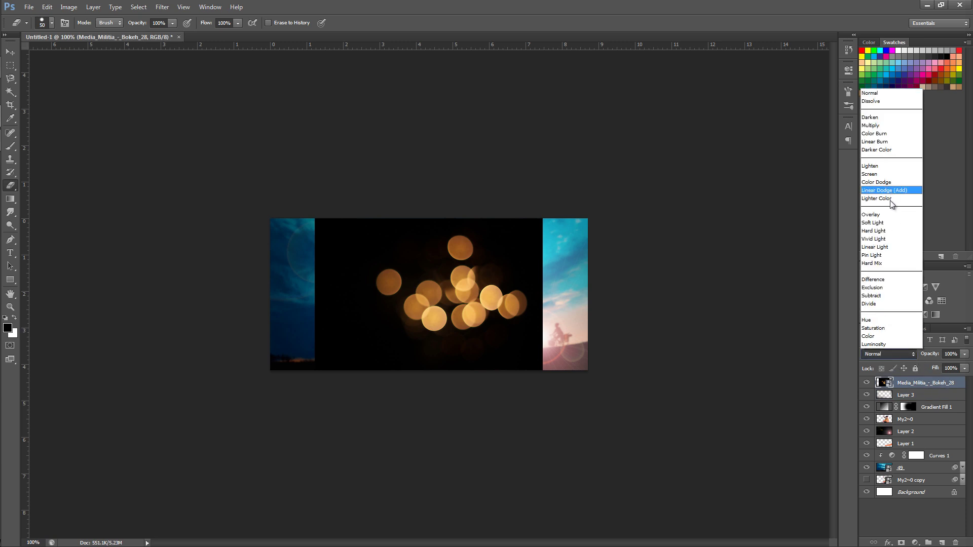
{"action": "left_click", "coordinate": [887, 174]}
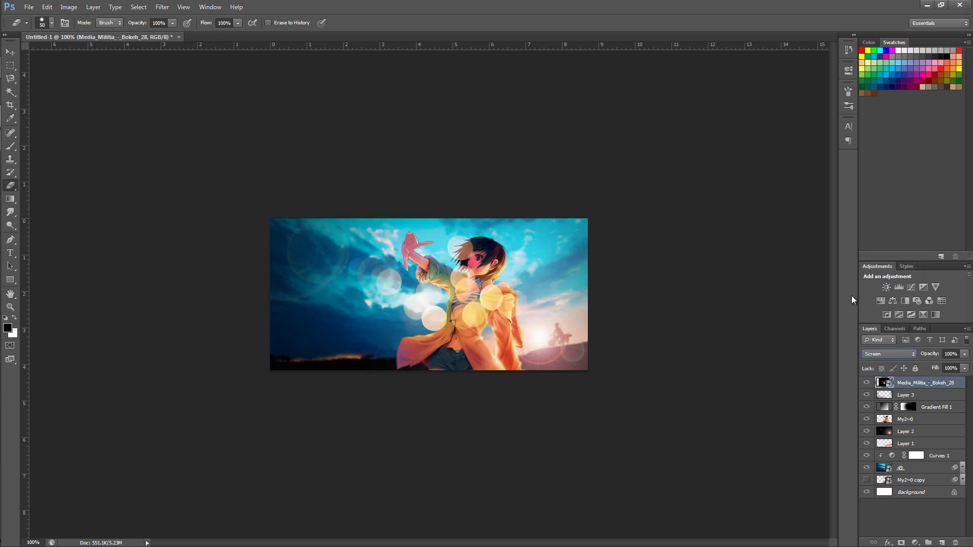
- Rotate the bokeh layer, scale it to 62.91% and move it so the light circles cover the figure's coat and the lower edge
{"action": "key", "text": "ctrl+t"}
{"action": "left_click_drag", "start_coordinate": [651, 330], "coordinate": [667, 290]}
{"action": "left_click_drag", "start_coordinate": [466, 302], "coordinate": [476, 342]}
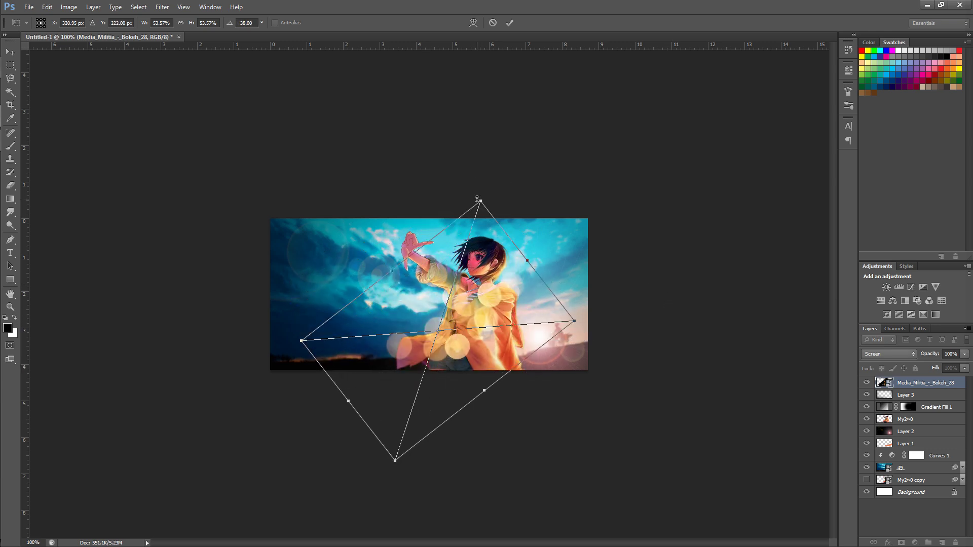
{"action": "left_click_drag", "start_coordinate": [481, 200], "coordinate": [495, 159]}
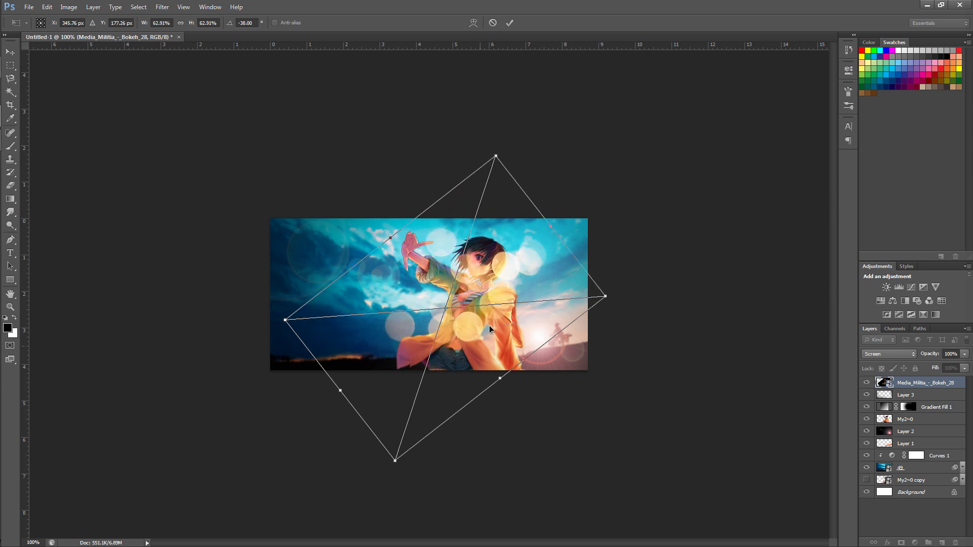
{"action": "left_click_drag", "start_coordinate": [494, 334], "coordinate": [487, 361]}
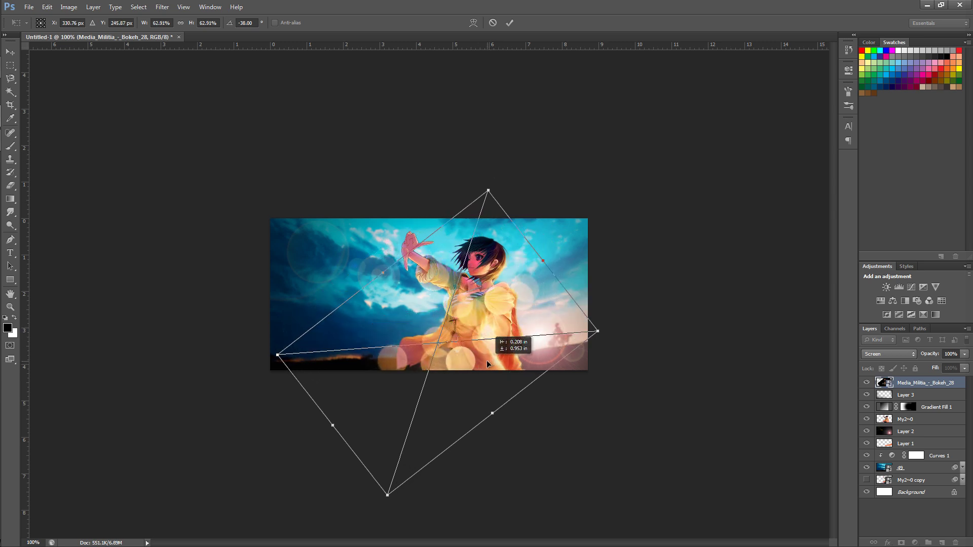
{"action": "left_click_drag", "start_coordinate": [689, 402], "coordinate": [686, 419]}
{"action": "mouse_move", "coordinate": [507, 363]}
{"action": "left_mouse_down"}
{"action": "mouse_move", "coordinate": [499, 359]}
{"action": "mouse_move", "coordinate": [507, 366]}
{"action": "left_mouse_up"}
{"action": "key", "text": "e"}
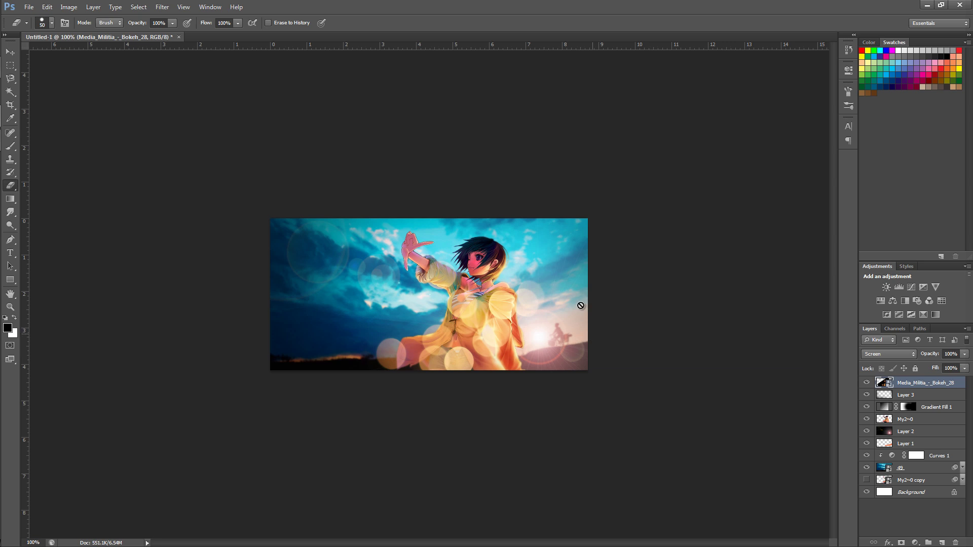
- Reduce the bokeh layer's opacity to 74%
{"action": "key", "text": "ctrl+plus"}
{"action": "key", "text": "ctrl+minus"}
{"action": "key", "text": "ctrl+plus"}
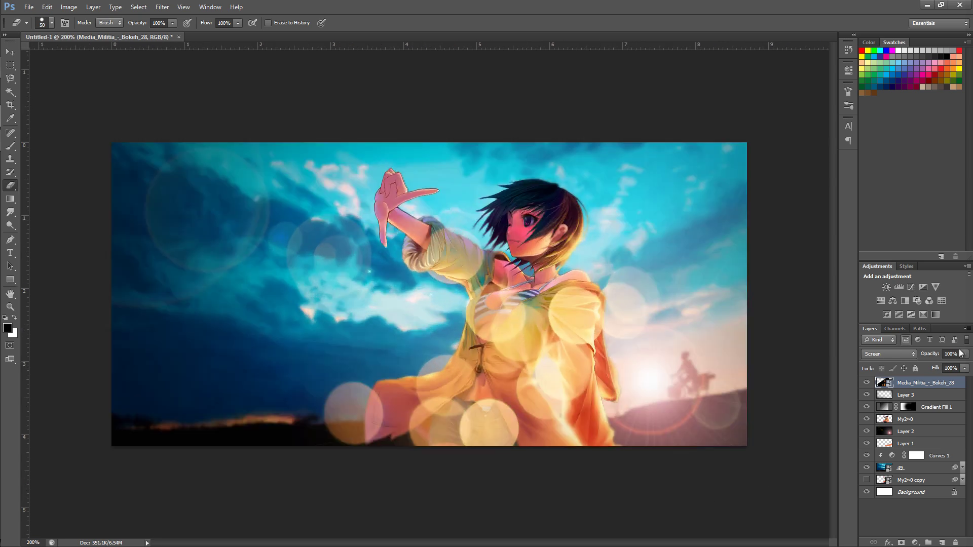
{"action": "left_click_drag", "start_coordinate": [927, 357], "coordinate": [918, 359]}
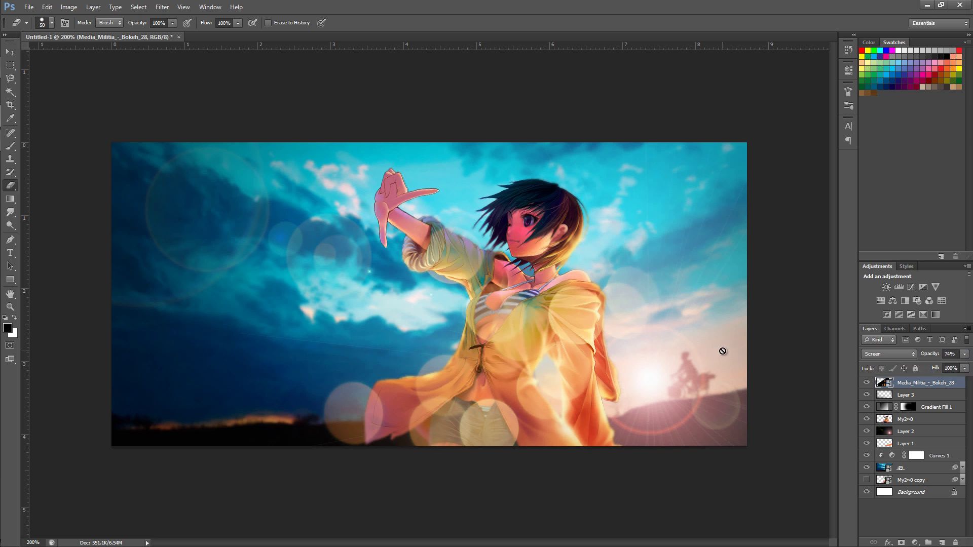
- Move the transformed bokeh layer slightly right and up to about X 345 px, Y 237 px
{"action": "key", "text": "ctrl+t"}
{"action": "left_click_drag", "start_coordinate": [786, 382], "coordinate": [784, 431]}
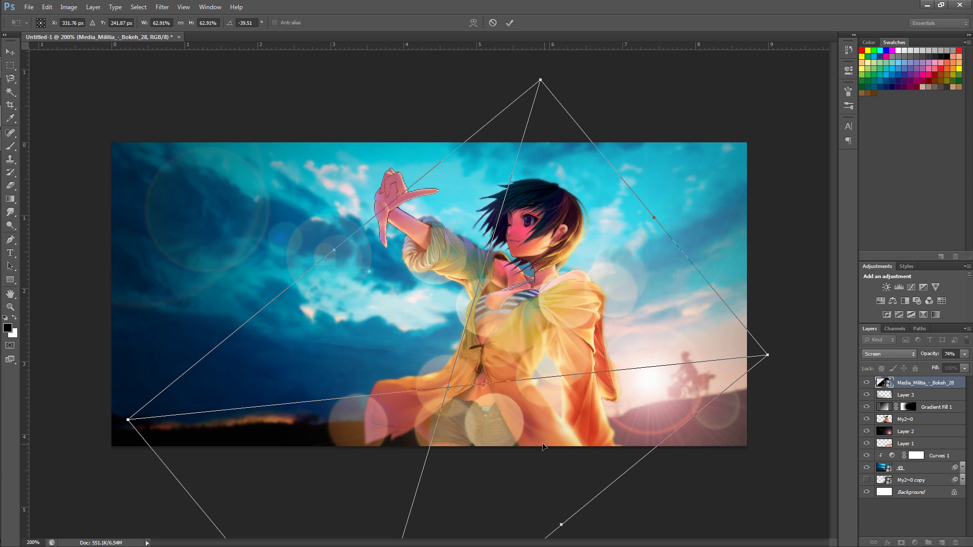
{"action": "left_click_drag", "start_coordinate": [545, 442], "coordinate": [553, 439]}
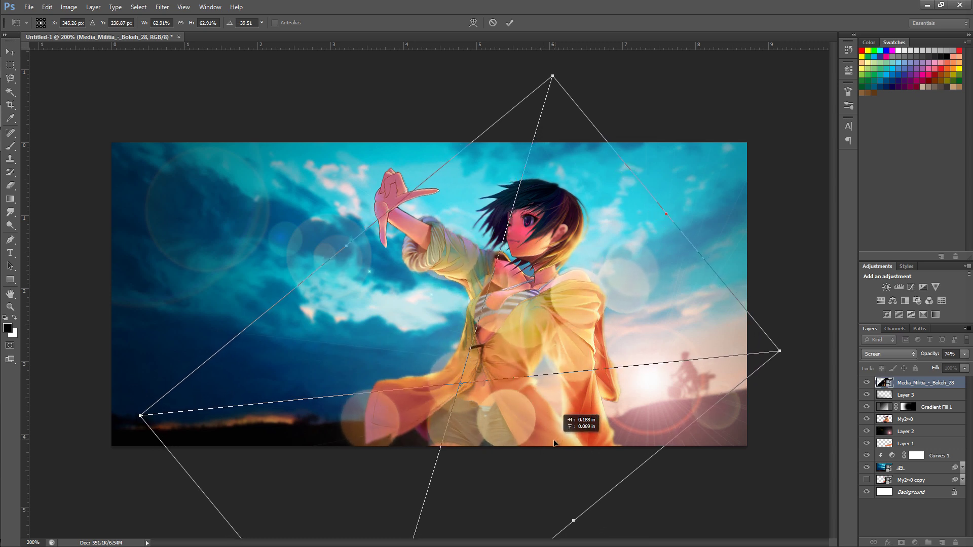
{"action": "key", "text": "e"}
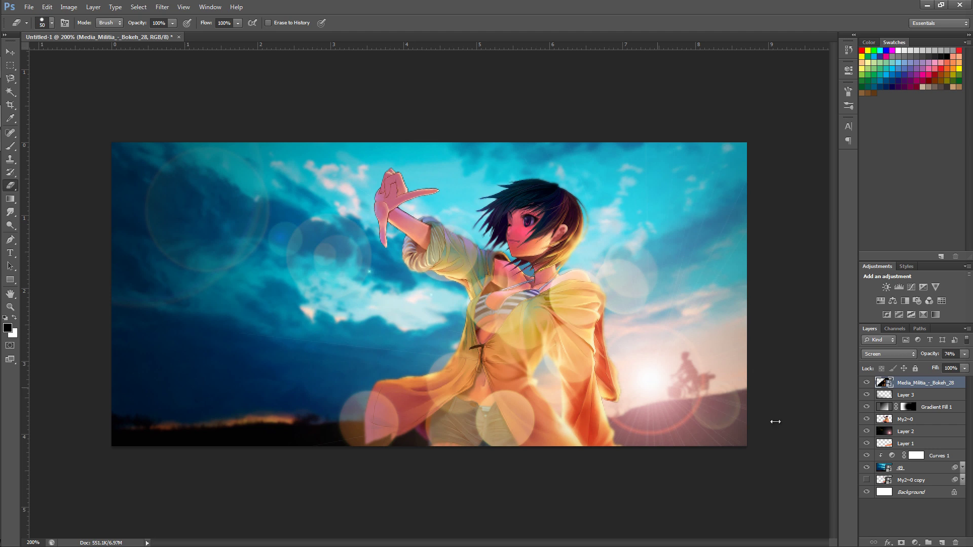
- On a new layer above the bokeh, paint black arrows with a 50 px brush tracing the flow from the sun across the figure
{"action": "left_click", "coordinate": [942, 542]}
{"action": "left_click", "coordinate": [867, 395]}
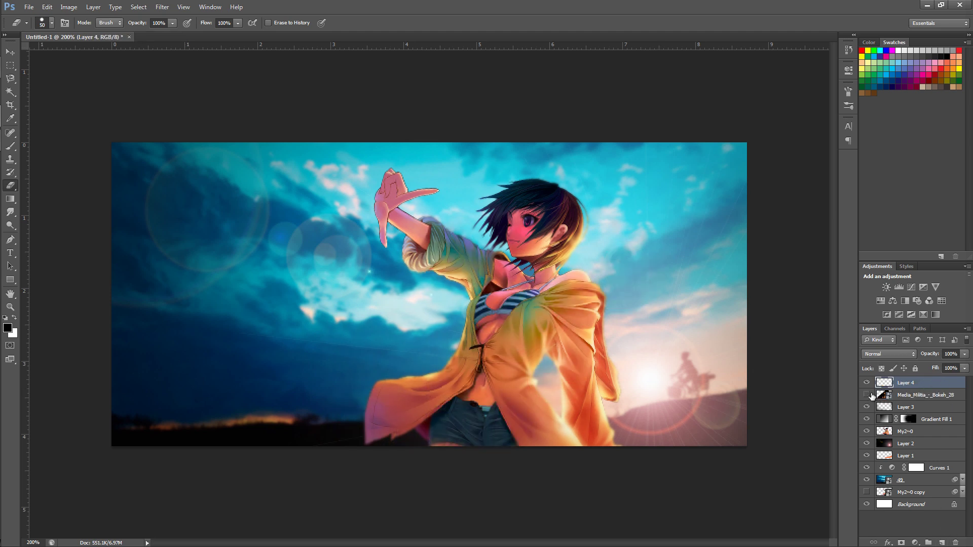
{"action": "left_click", "coordinate": [867, 395]}
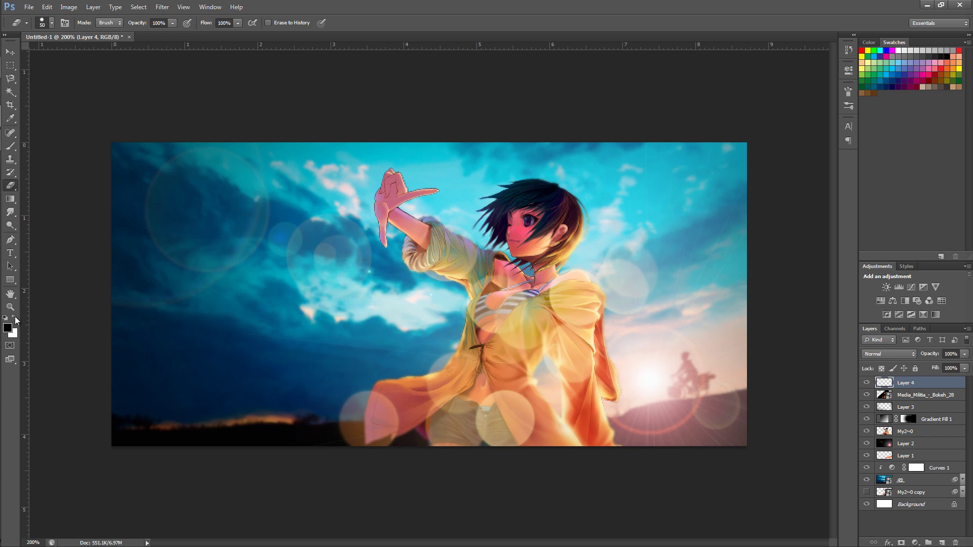
{"action": "key", "text": "b"}
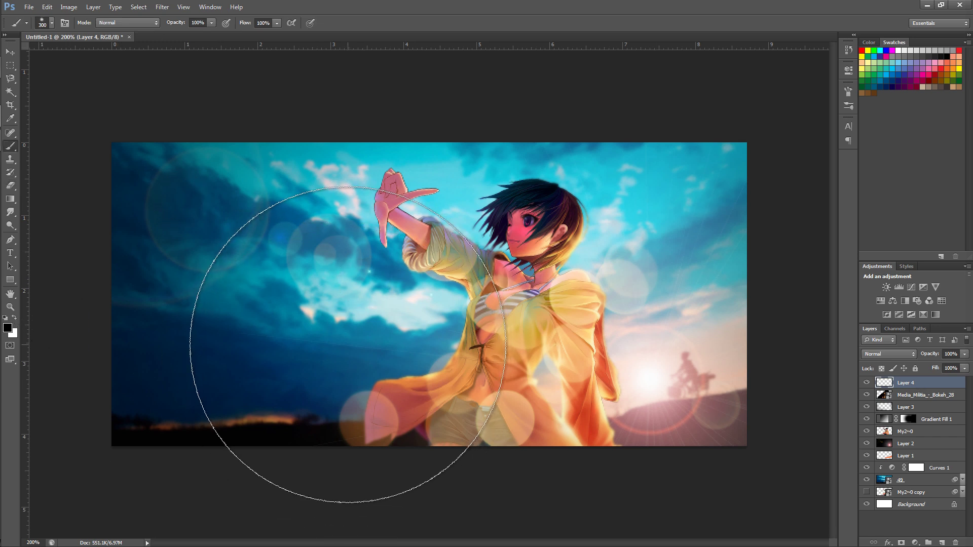
{"action": "key", "text": "bracketleft"}
{"action": "key", "text": "bracketleft"}
{"action": "key", "text": "bracketleft"}
{"action": "key", "text": "bracketleft"}
{"action": "key", "text": "bracketleft"}
{"action": "key", "text": "bracketleft"}
{"action": "key", "text": "bracketleft"}
{"action": "key", "text": "bracketleft"}
{"action": "key", "text": "bracketleft"}
{"action": "key", "text": "bracketleft"}
{"action": "key", "text": "bracketleft"}
{"action": "key", "text": "bracketleft"}
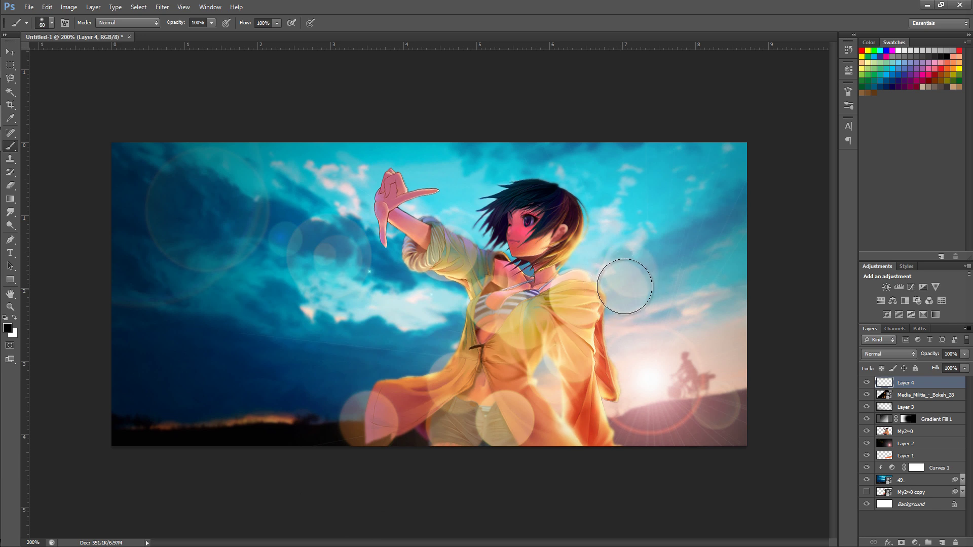
{"action": "key", "text": "bracketleft"}
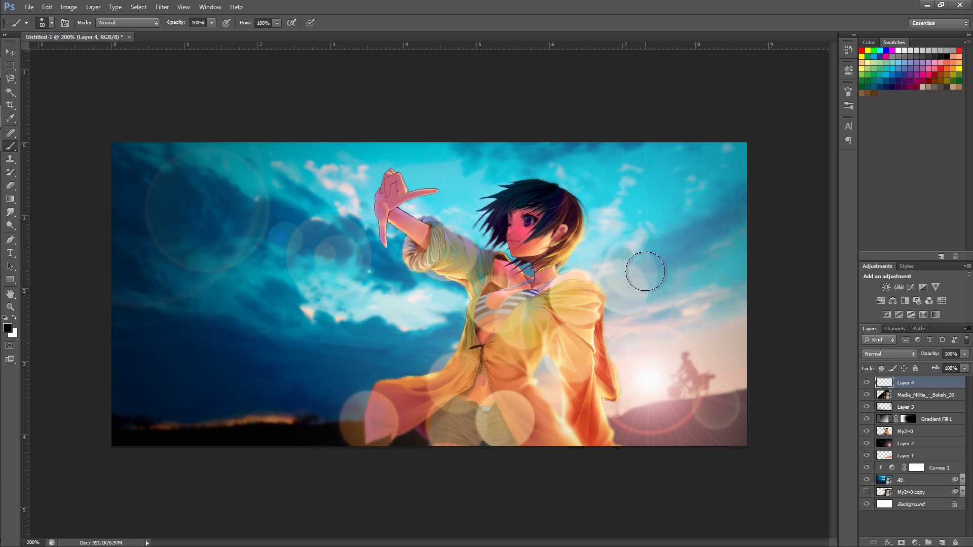
{"action": "left_click_drag", "start_coordinate": [642, 272], "coordinate": [618, 290]}
{"action": "mouse_move", "coordinate": [567, 313]}
{"action": "left_mouse_down"}
{"action": "mouse_move", "coordinate": [512, 308]}
{"action": "mouse_move", "coordinate": [412, 231]}
{"action": "mouse_move", "coordinate": [421, 277]}
{"action": "mouse_move", "coordinate": [400, 226]}
{"action": "mouse_move", "coordinate": [435, 224]}
{"action": "left_mouse_up"}
{"action": "mouse_move", "coordinate": [701, 405]}
{"action": "left_mouse_down"}
{"action": "mouse_move", "coordinate": [651, 414]}
{"action": "mouse_move", "coordinate": [587, 404]}
{"action": "mouse_move", "coordinate": [462, 365]}
{"action": "mouse_move", "coordinate": [357, 295]}
{"action": "left_mouse_up"}
{"action": "mouse_move", "coordinate": [308, 257]}
{"action": "left_mouse_down"}
{"action": "mouse_move", "coordinate": [261, 213]}
{"action": "mouse_move", "coordinate": [253, 243]}
{"action": "mouse_move", "coordinate": [252, 195]}
{"action": "mouse_move", "coordinate": [423, 209]}
{"action": "left_mouse_up"}
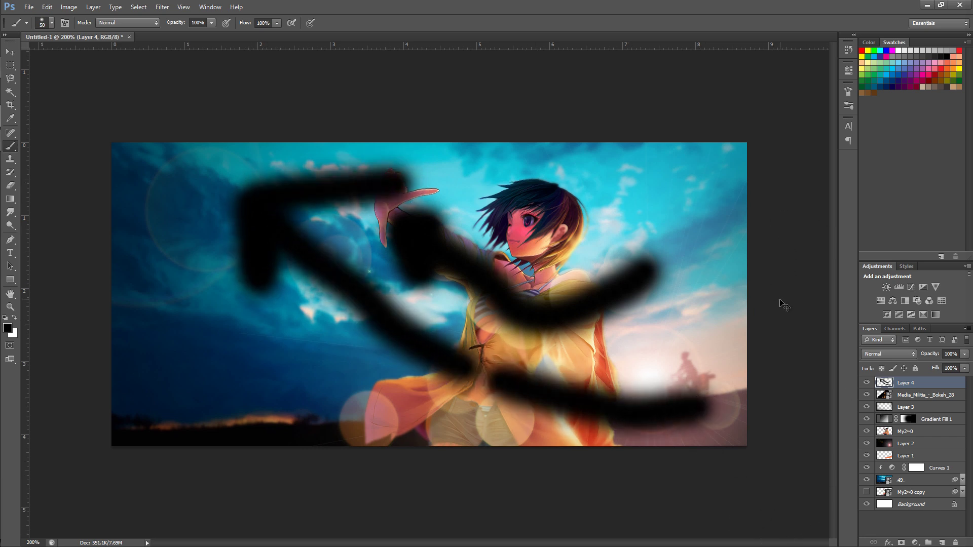
- Delete the layer holding the black arrow strokes
{"action": "key", "text": "ctrl+minus"}
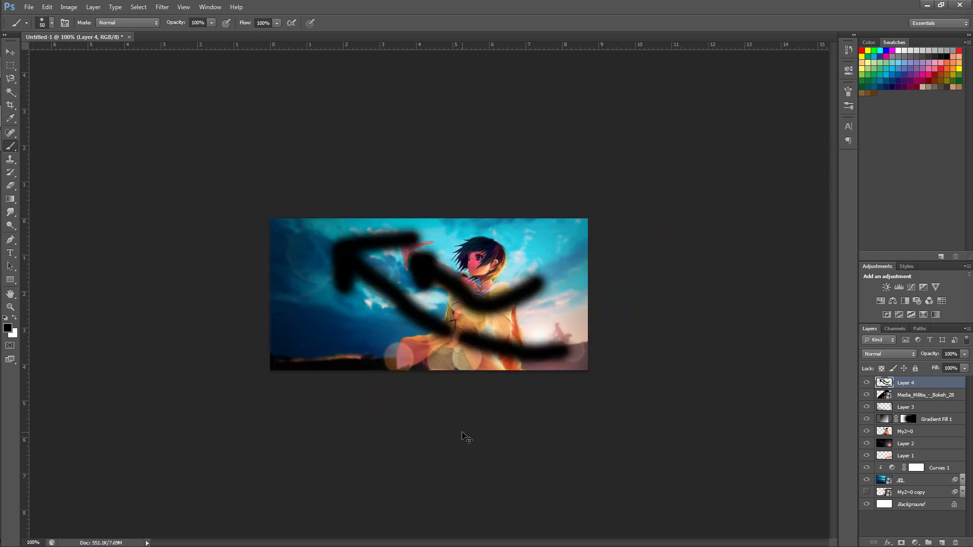
{"action": "key", "text": "ctrl+plus"}
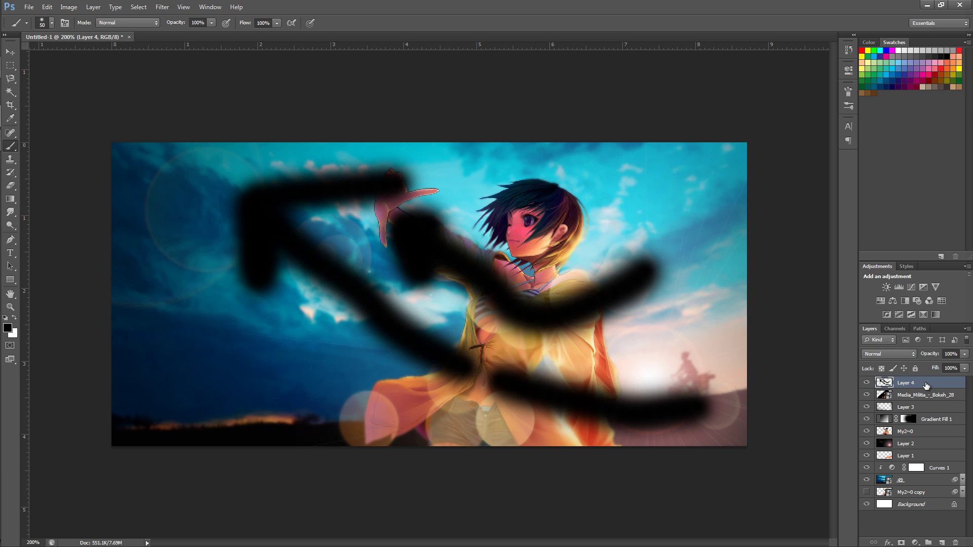
{"action": "key", "text": "Delete"}
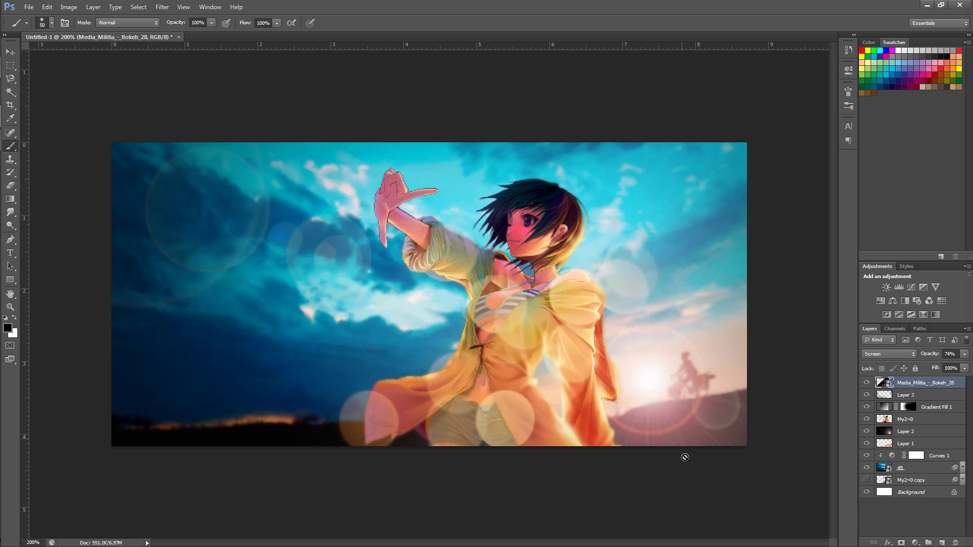
- Reduce the Media_Militia_-_Bokeh_28 layer's opacity to 63% and keep that layer selected
{"action": "left_click_drag", "start_coordinate": [932, 357], "coordinate": [924, 358]}
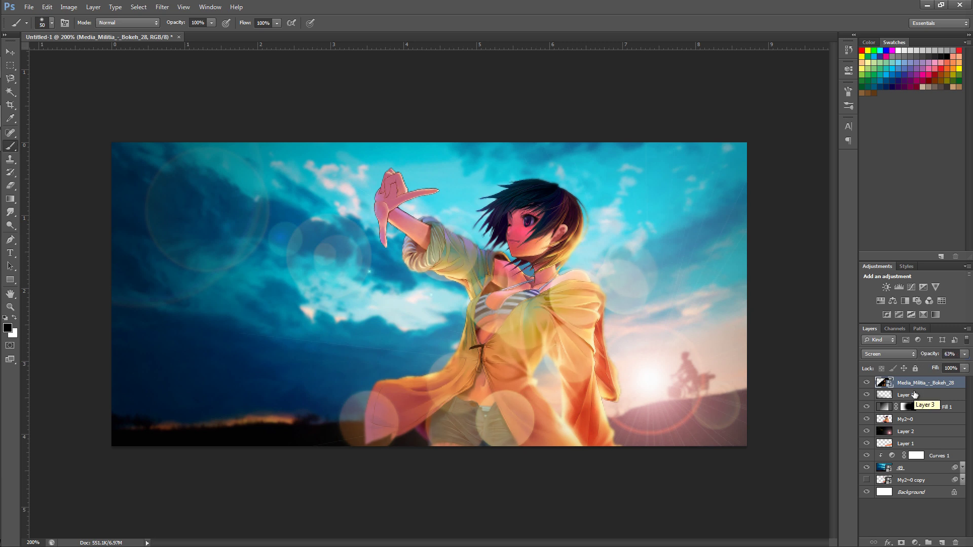
{"action": "left_click", "coordinate": [924, 510]}
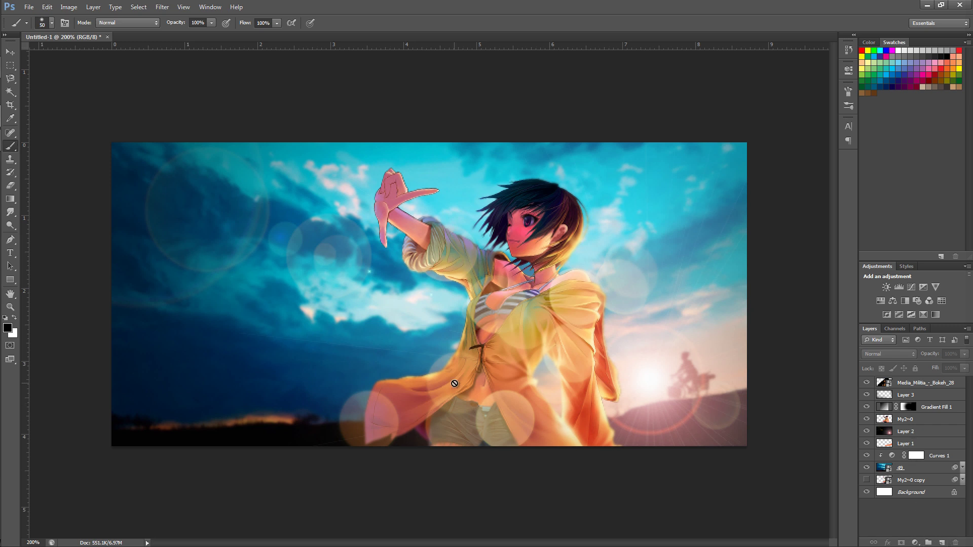
{"action": "key", "text": "ctrl+minus"}
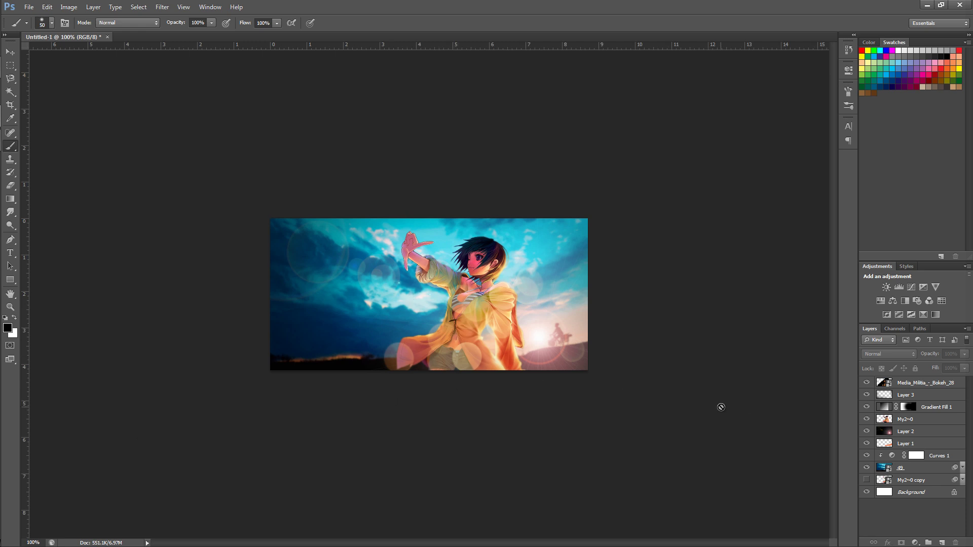
{"action": "left_click", "coordinate": [927, 386]}
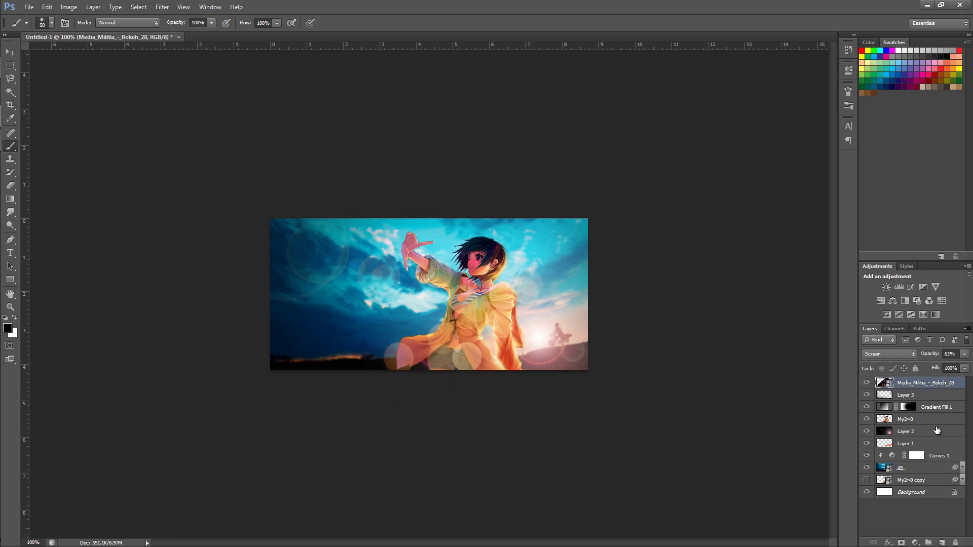
- Start a text line in the Rage Italic font at 15 pt over the clouds beneath the figure's outstretched hand
{"action": "left_click", "coordinate": [9, 253]}
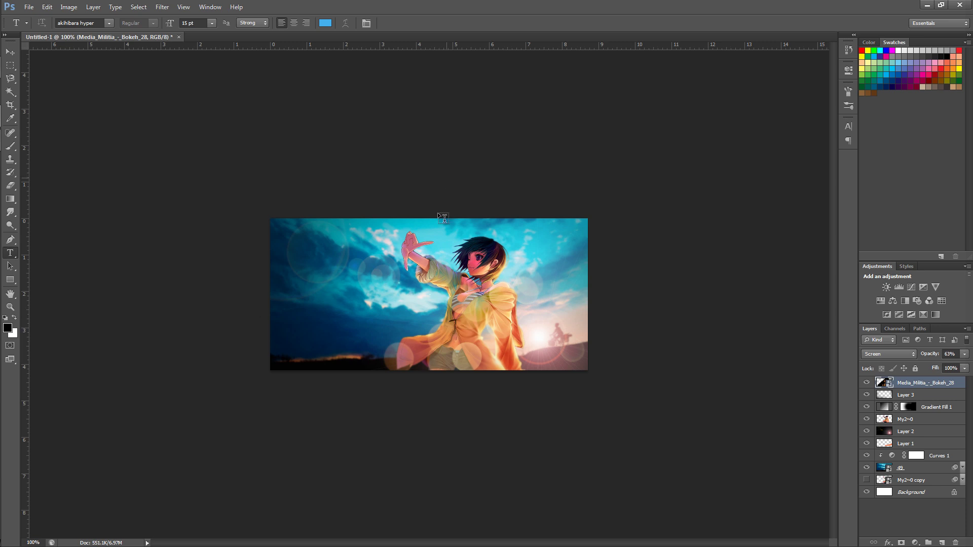
{"action": "key", "text": "ctrl+plus"}
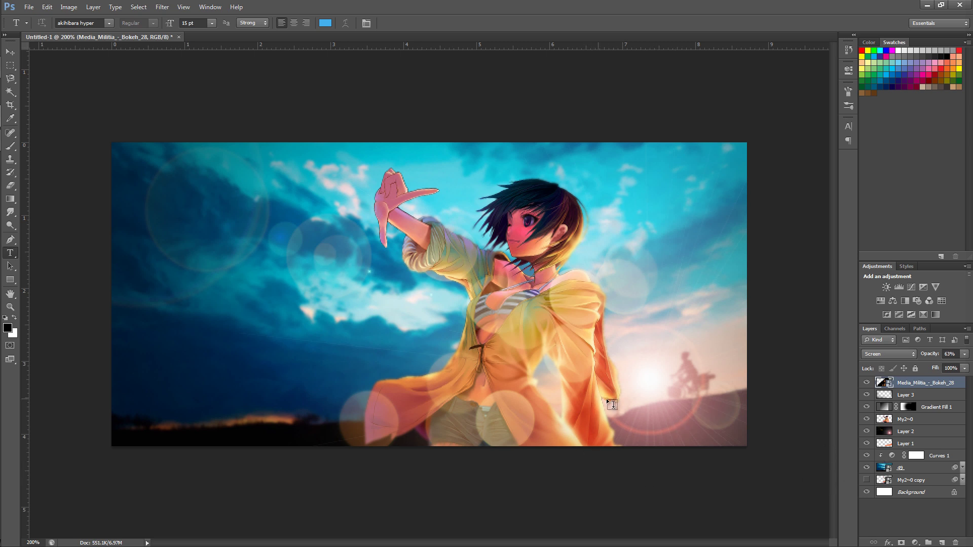
{"action": "left_click", "coordinate": [109, 22]}
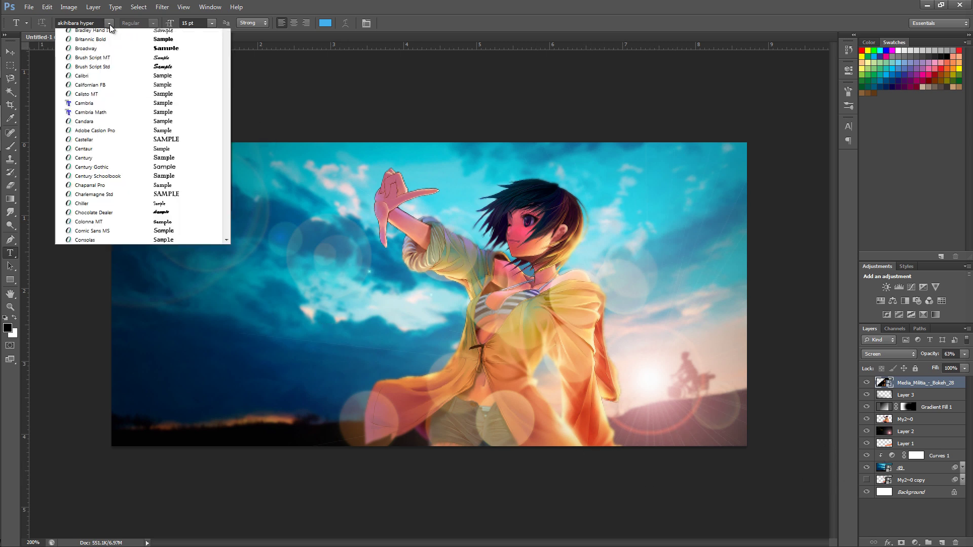
{"action": "left_click", "coordinate": [109, 23]}
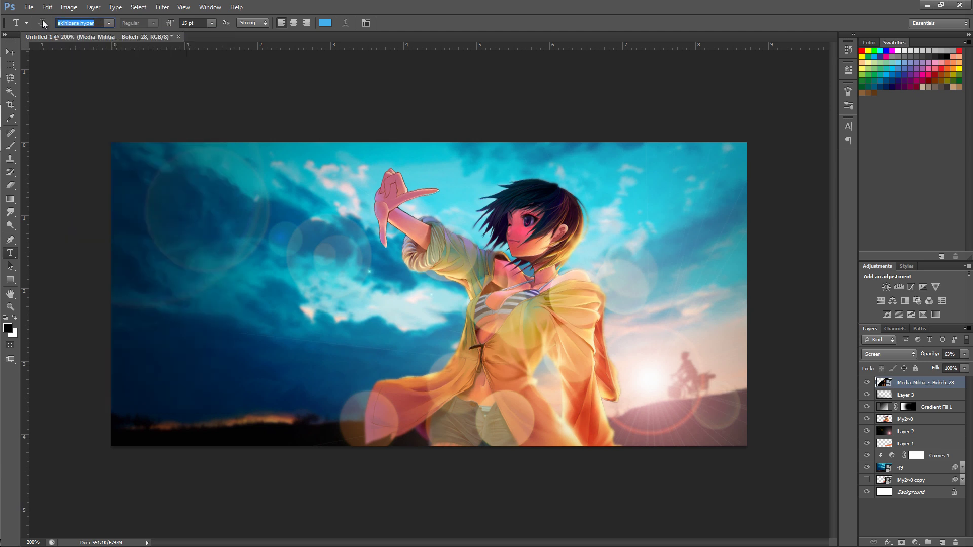
{"action": "type", "text": "Rage Italic"}
{"action": "key", "text": "Return"}
{"action": "left_click", "coordinate": [309, 300]}
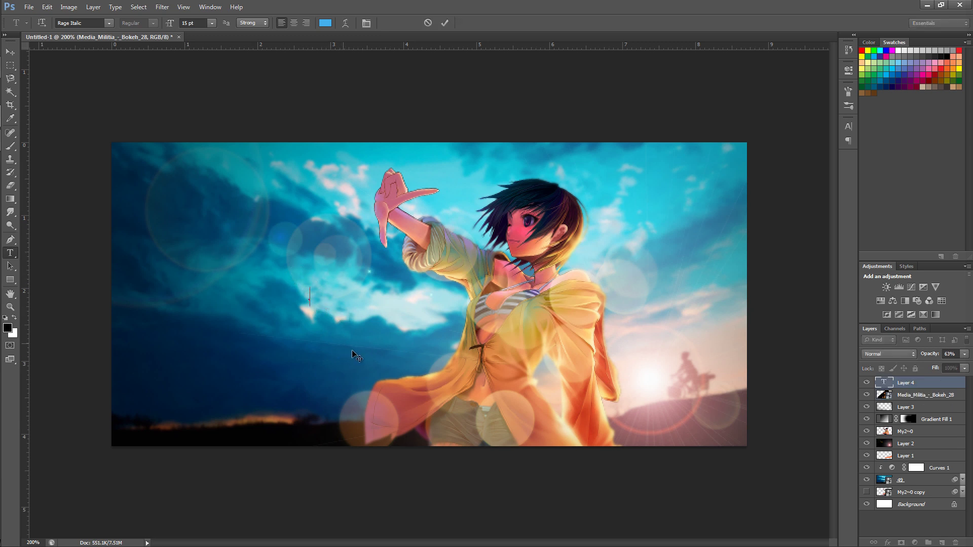
{"action": "mouse_move", "coordinate": [352, 353]}
{"action": "left_mouse_down"}
{"action": "mouse_move", "coordinate": [387, 321]}
{"action": "mouse_move", "coordinate": [346, 333]}
{"action": "mouse_move", "coordinate": [356, 349]}
{"action": "mouse_move", "coordinate": [367, 346]}
{"action": "mouse_move", "coordinate": [338, 345]}
{"action": "left_mouse_up"}
- Set the text colour to white and enter "Beauty" as the first line
{"action": "left_click", "coordinate": [330, 25]}
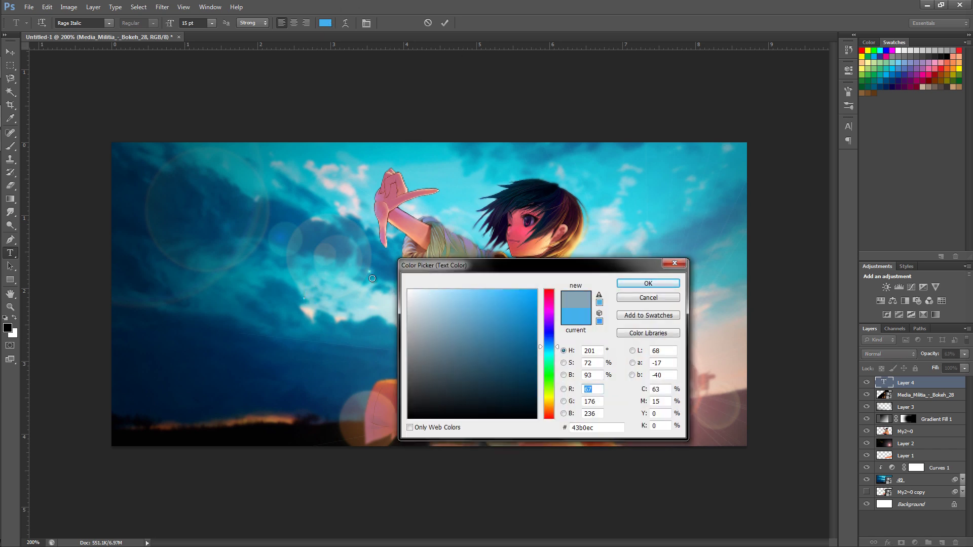
{"action": "left_click", "coordinate": [409, 291]}
{"action": "left_click", "coordinate": [626, 285]}
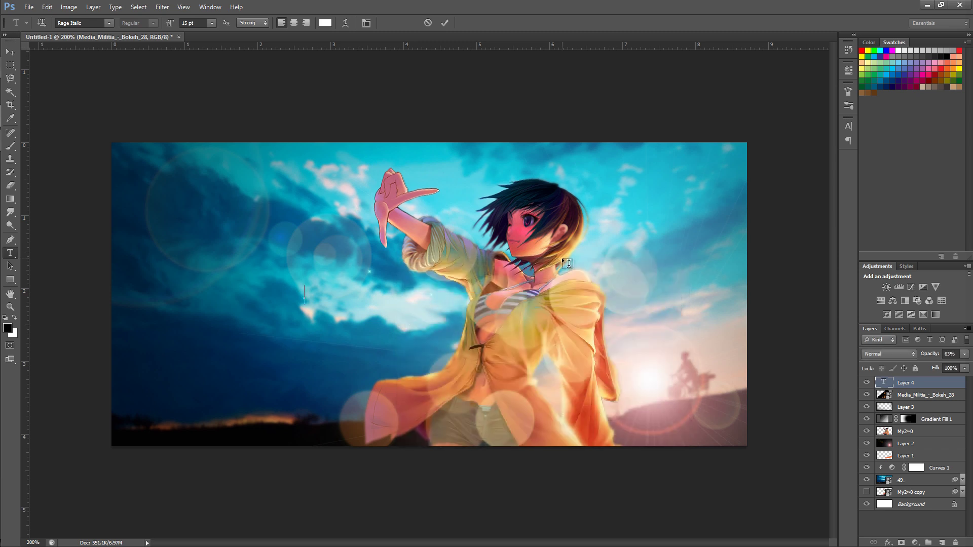
{"action": "type", "text": "Beauty"}
{"action": "left_click", "coordinate": [918, 386]}
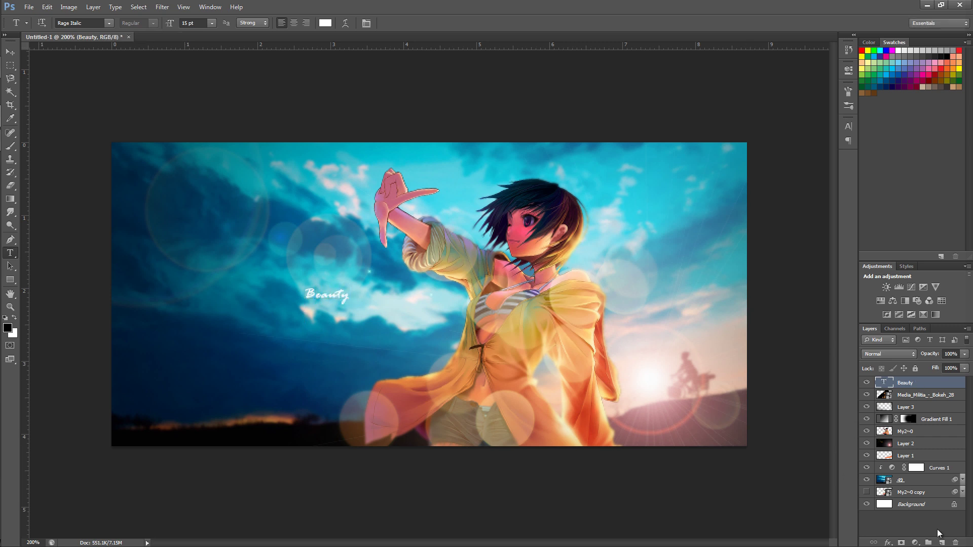
- Add "is in the" and "Eye" as two separate text layers stacked below "Beauty"
{"action": "left_click", "coordinate": [333, 330]}
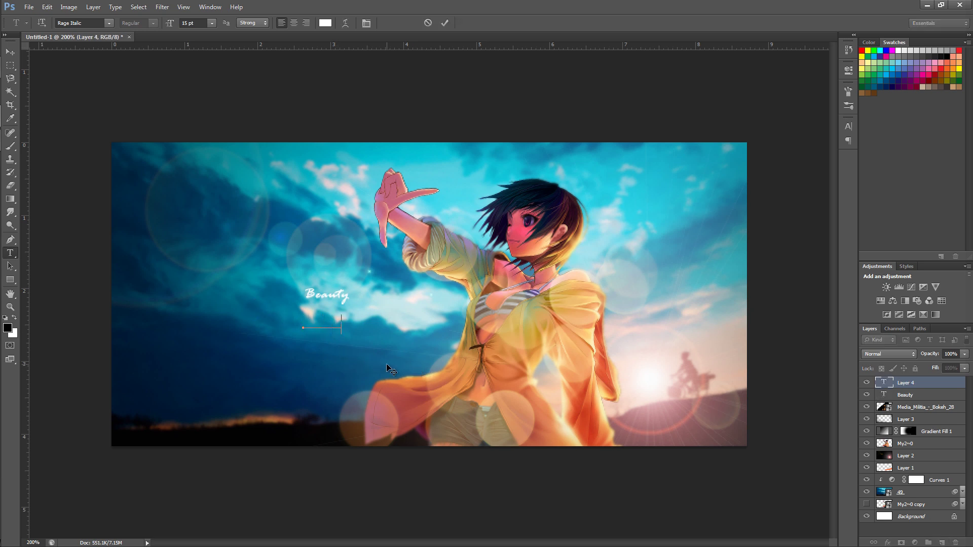
{"action": "type", "text": "is in the"}
{"action": "left_click", "coordinate": [444, 23]}
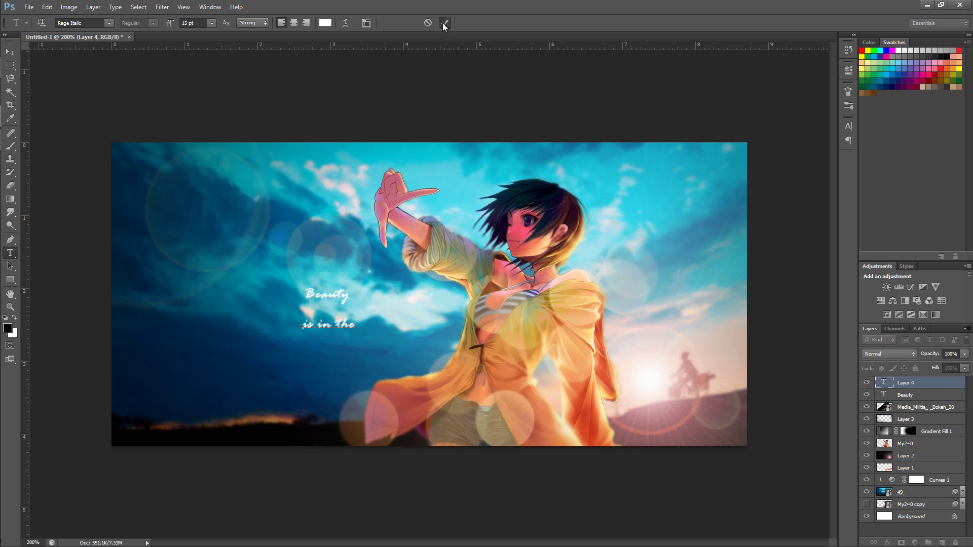
{"action": "left_click", "coordinate": [333, 355]}
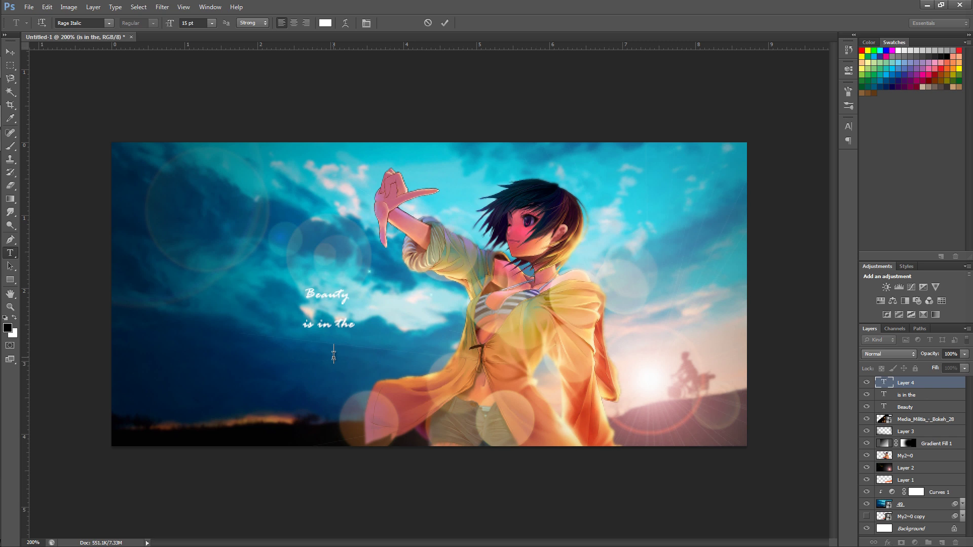
{"action": "type", "text": "eye"}
{"action": "left_click", "coordinate": [444, 22]}
- Add "of the beholder" as another text layer and shift it left so it sits clear of the coat under "Eye"
{"action": "left_click", "coordinate": [367, 372]}
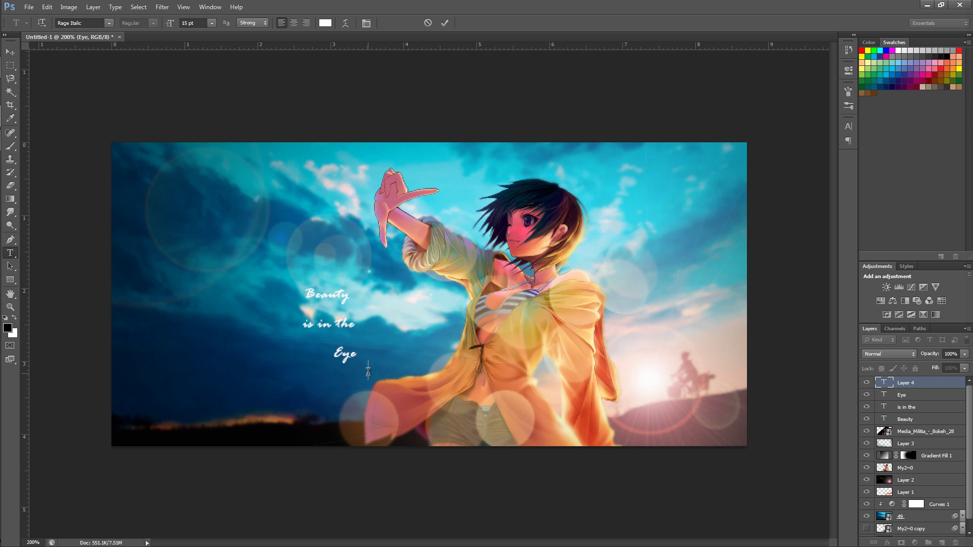
{"action": "key", "text": "BackSpace"}
{"action": "type", "text": "of the beholder"}
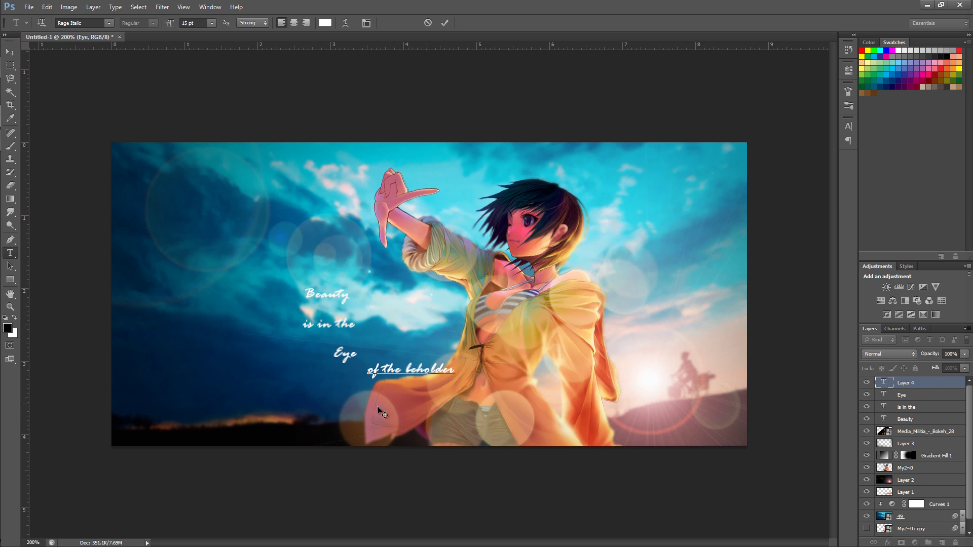
{"action": "key", "text": "ctrl+shift+r"}
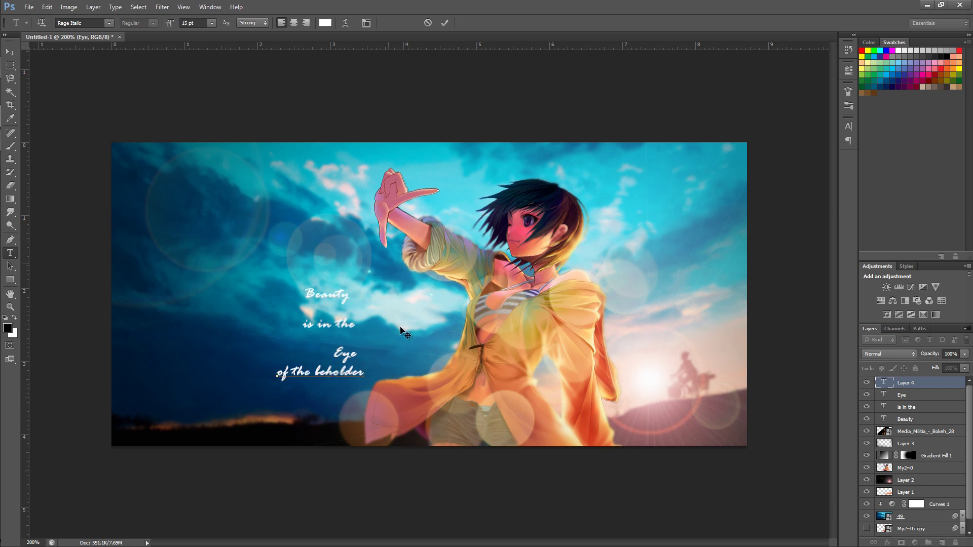
- Enlarge the "Beauty" text, trying 32 pt and 40 pt before settling on 27 pt
{"action": "left_click", "coordinate": [930, 416]}
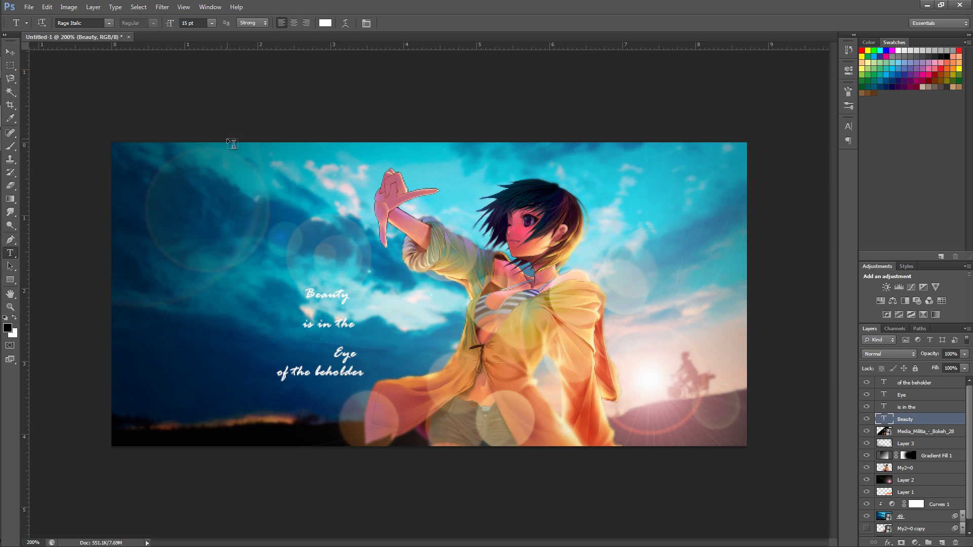
{"action": "left_click", "coordinate": [170, 23]}
{"action": "type", "text": "32"}
{"action": "key", "text": "Return"}
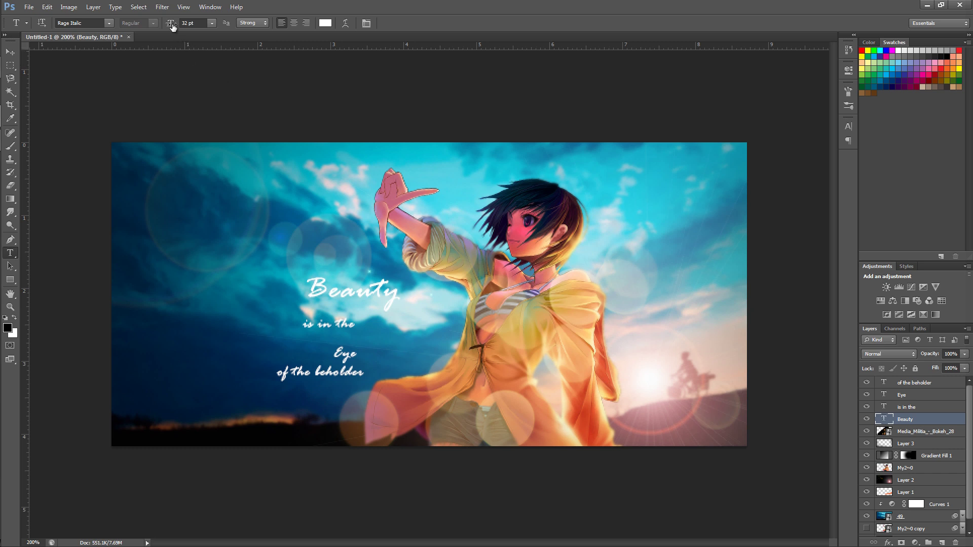
{"action": "left_click_drag", "start_coordinate": [171, 24], "coordinate": [176, 26]}
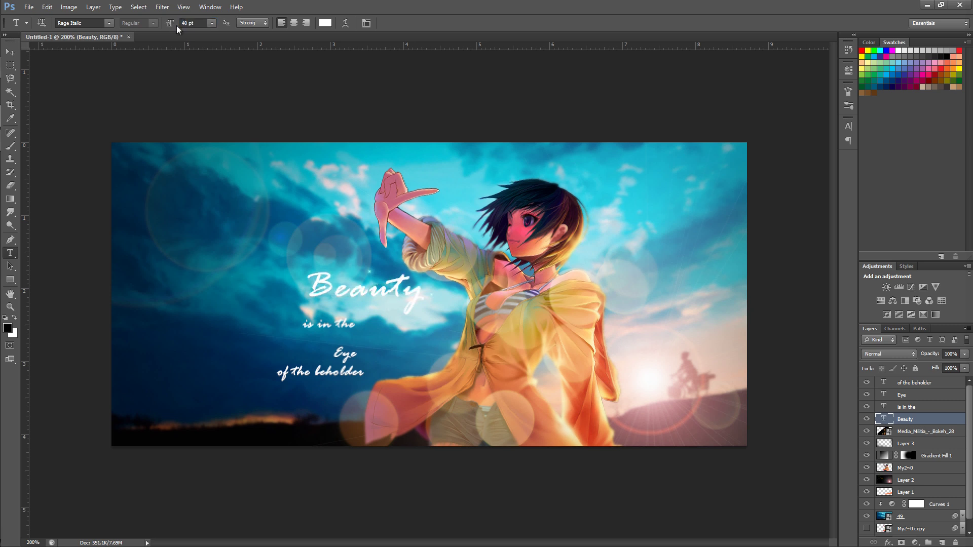
{"action": "left_click", "coordinate": [171, 27]}
{"action": "key", "text": "Down"}
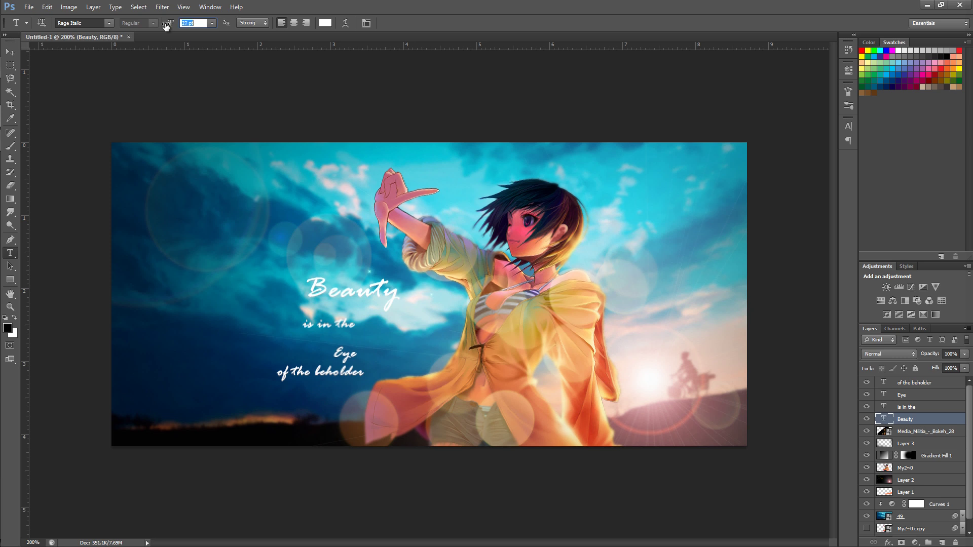
{"action": "key", "text": "Down"}
{"action": "key", "text": "Down"}
{"action": "key", "text": "Down"}
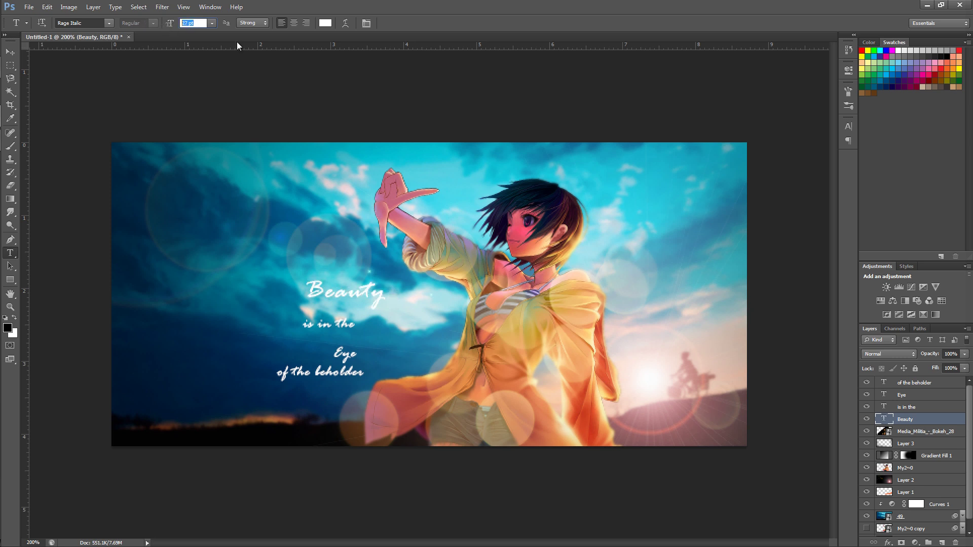
- Set the "Beauty" text size to 25 pt and move "is in the" up so it sits directly beneath it
{"action": "key", "text": "Return"}
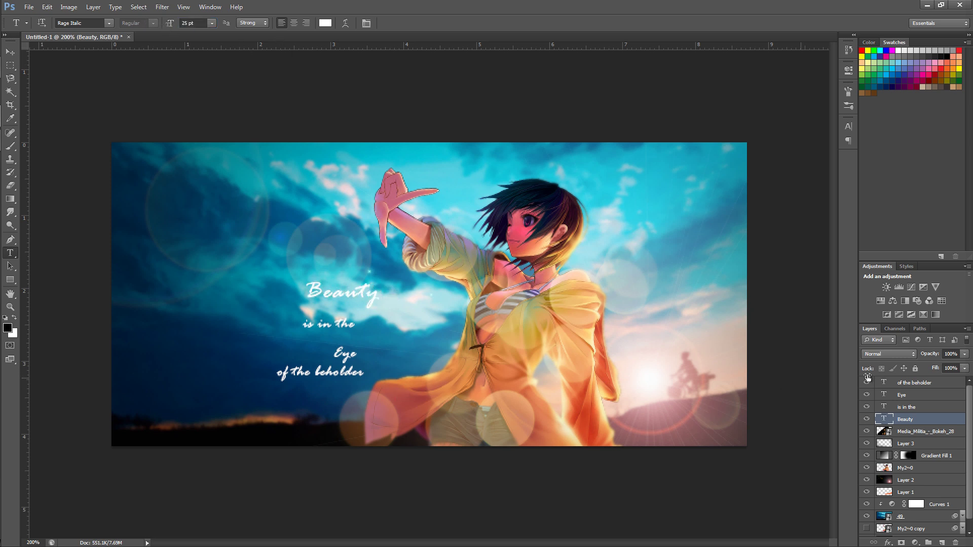
{"action": "left_click", "coordinate": [912, 407]}
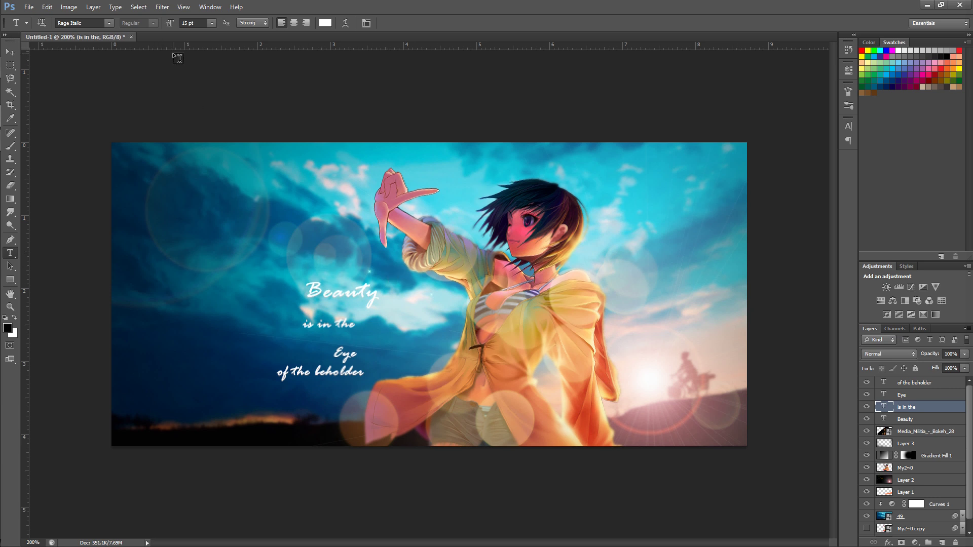
{"action": "left_click", "coordinate": [347, 325]}
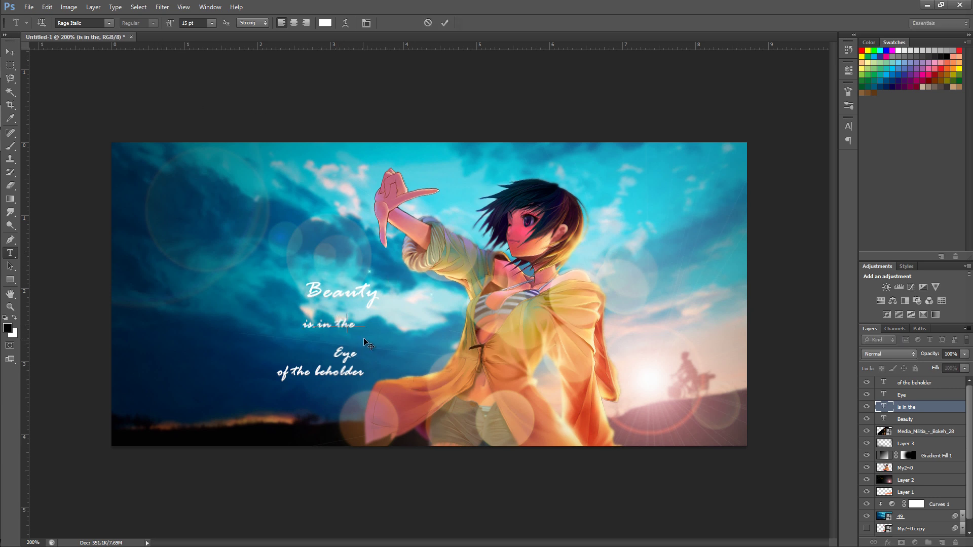
{"action": "left_click_drag", "start_coordinate": [360, 331], "coordinate": [357, 327]}
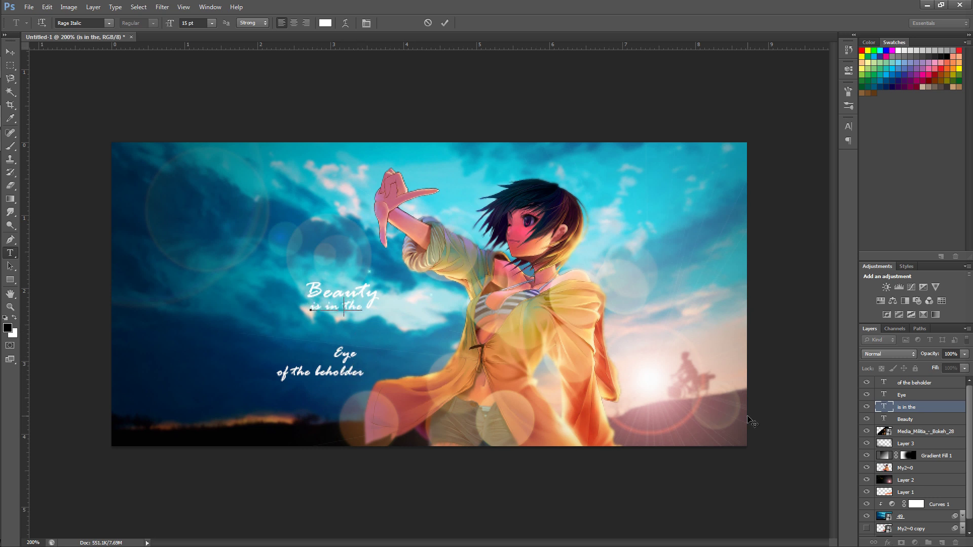
- Enlarge the "Eye" text to 25 pt and move it up, centred just below "is in the"
{"action": "left_click", "coordinate": [940, 395]}
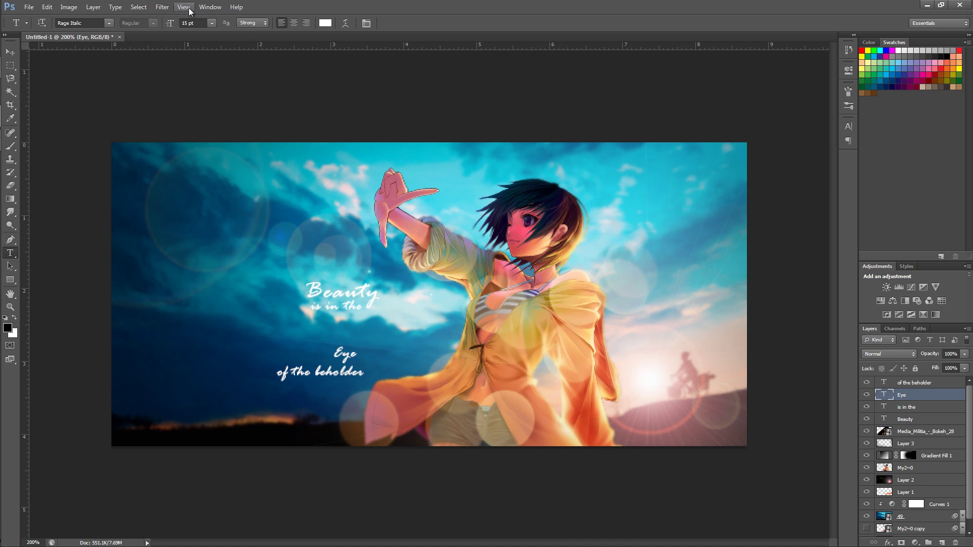
{"action": "left_click", "coordinate": [195, 24]}
{"action": "type", "text": "25"}
{"action": "key", "text": "Return"}
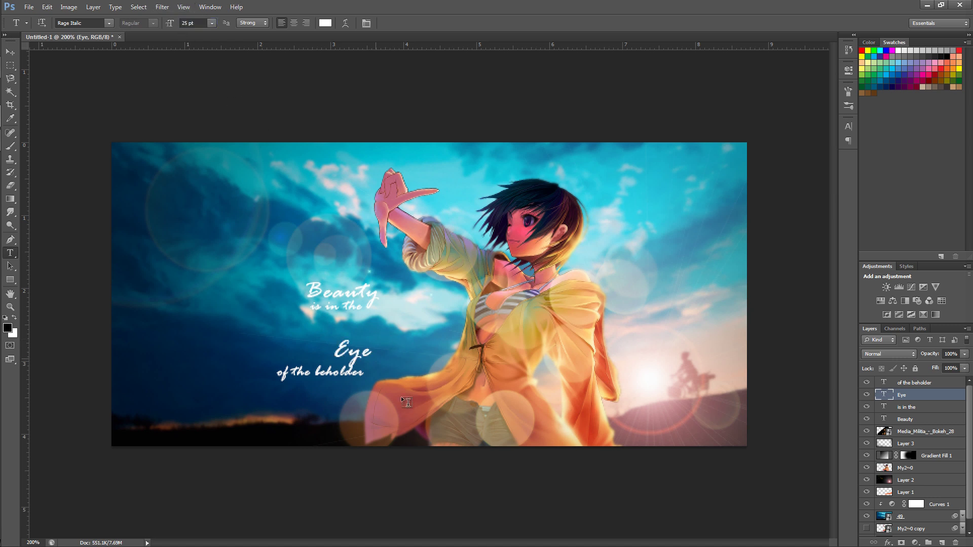
{"action": "left_click", "coordinate": [386, 360]}
{"action": "left_click_drag", "start_coordinate": [396, 381], "coordinate": [380, 359]}
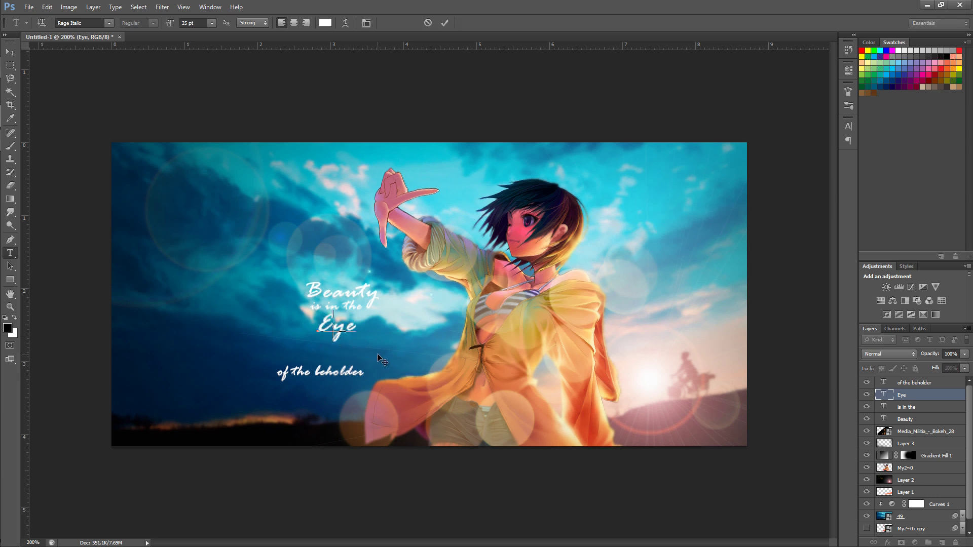
- Move the "of the beholder" text up and centre it directly under "Eye"
{"action": "left_click", "coordinate": [920, 384]}
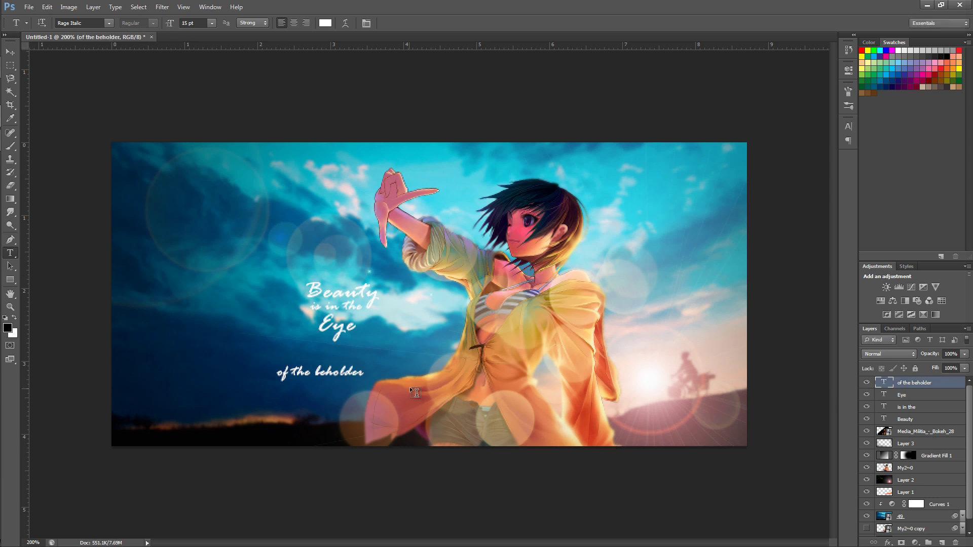
{"action": "left_click", "coordinate": [334, 375]}
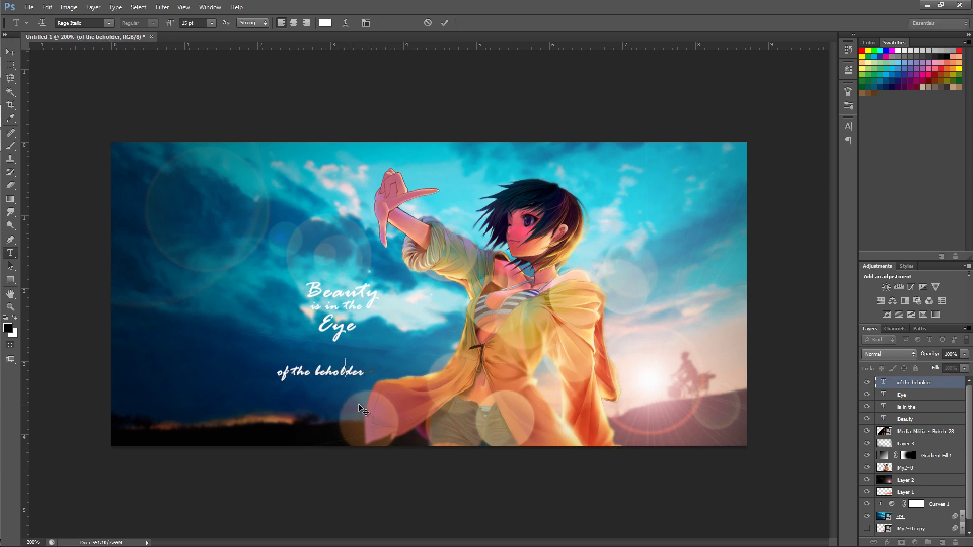
{"action": "left_click_drag", "start_coordinate": [379, 379], "coordinate": [402, 353]}
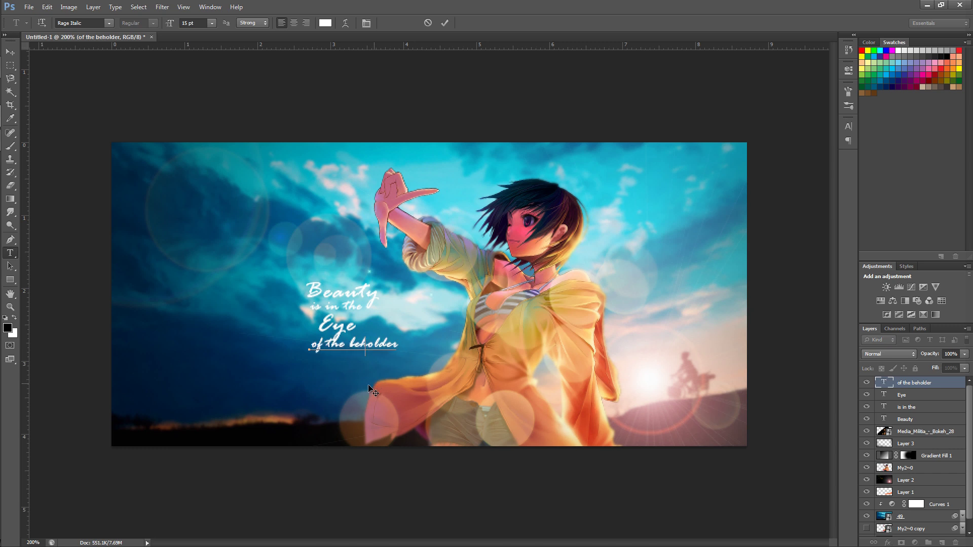
{"action": "left_click_drag", "start_coordinate": [362, 384], "coordinate": [366, 384]}
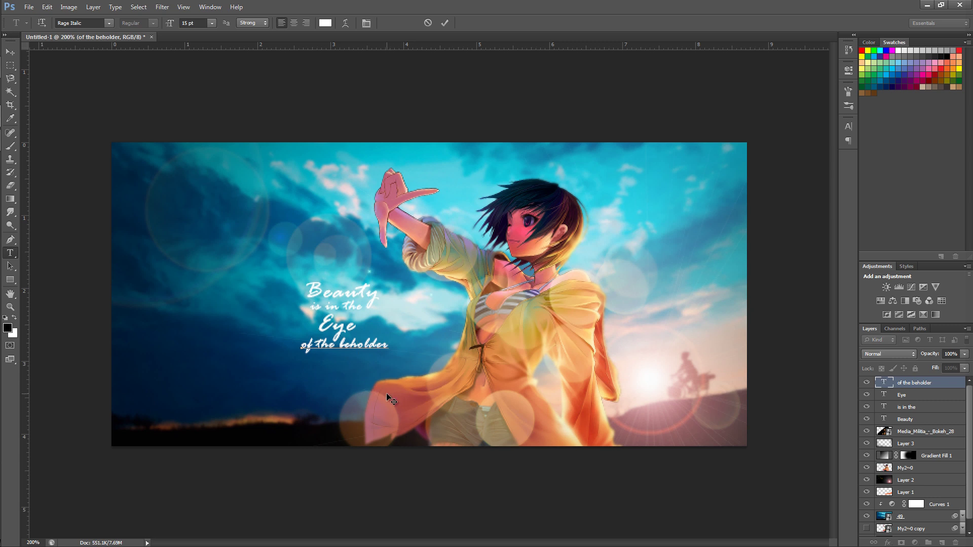
- Scale all four quote text layers together to about 117% and move the block down beside the figure's coat
{"action": "left_click", "coordinate": [931, 424], "text": "shift"}
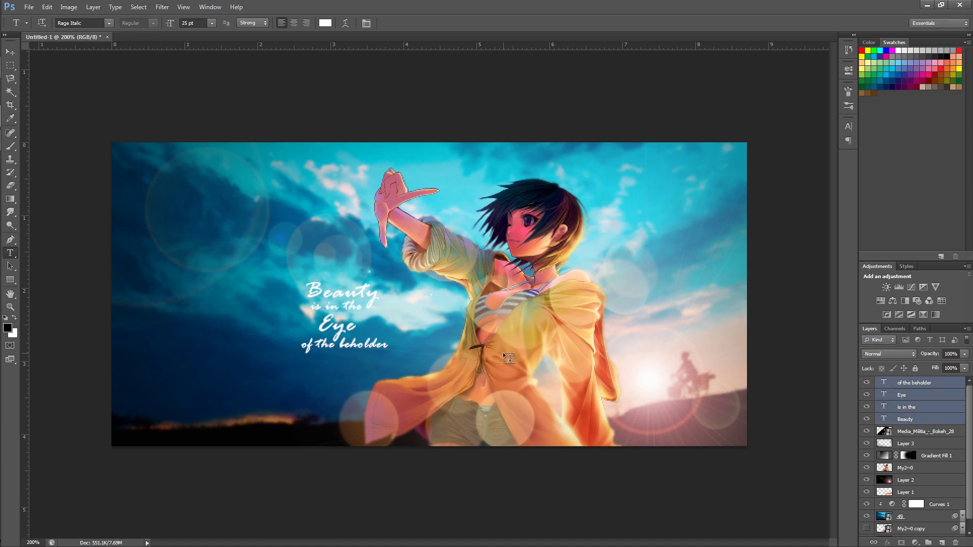
{"action": "key", "text": "ctrl+t"}
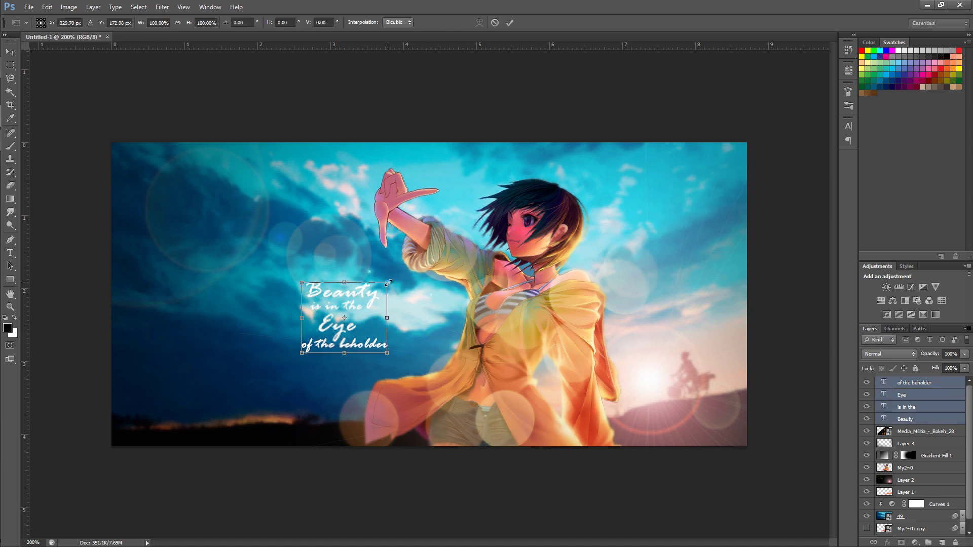
{"action": "left_click_drag", "start_coordinate": [388, 282], "coordinate": [401, 271]}
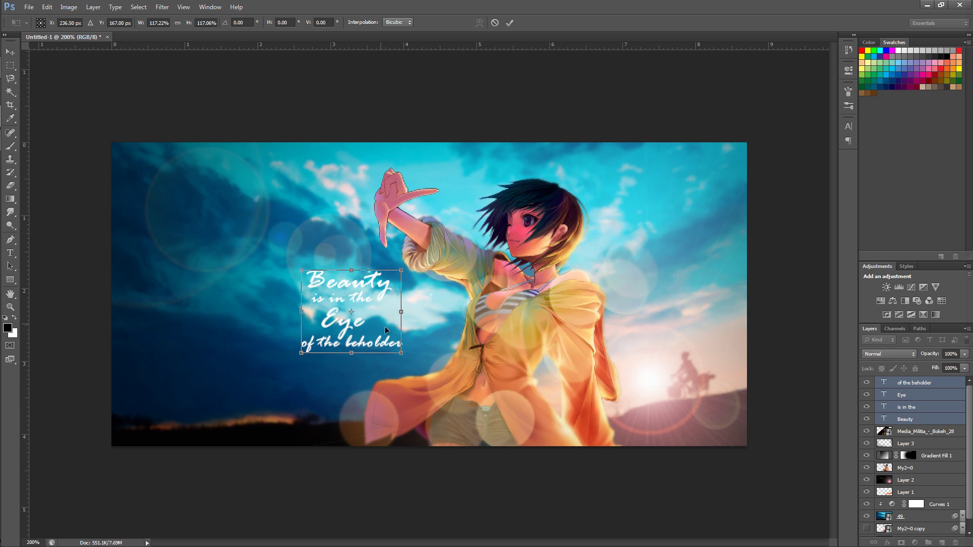
{"action": "left_click_drag", "start_coordinate": [385, 330], "coordinate": [421, 345]}
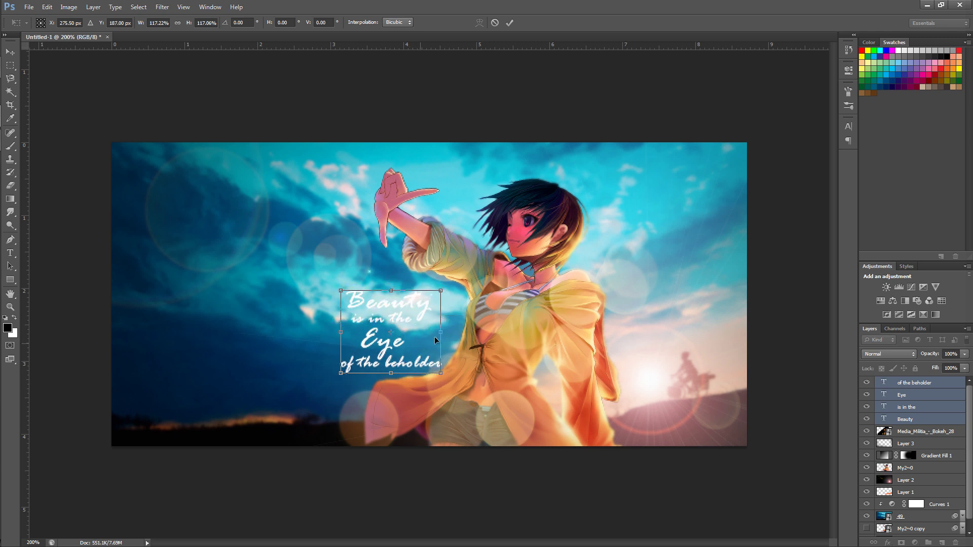
{"action": "key", "text": "Return"}
{"action": "key", "text": "t"}
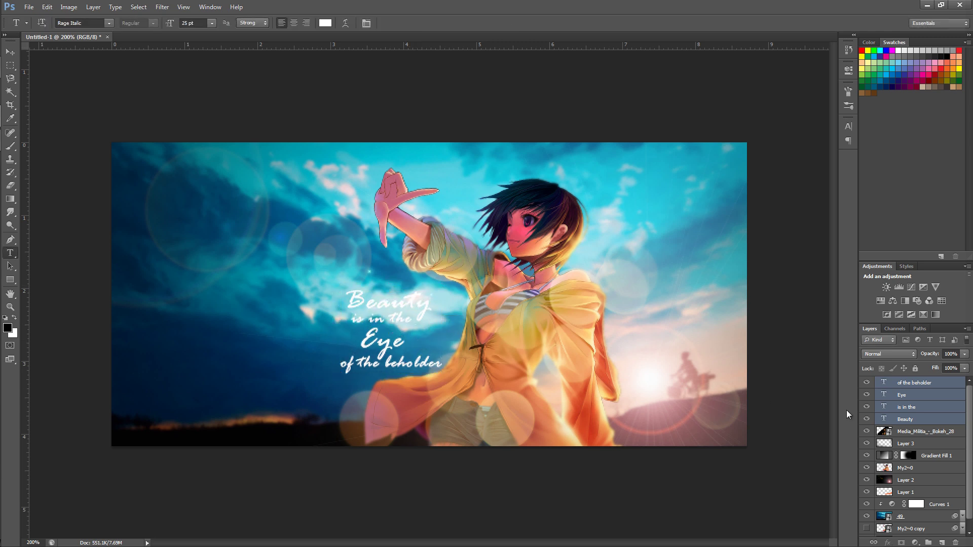
- Recolour the "Beauty" text dark blue (004f6f) by sampling the dark part of the sky
{"action": "left_click", "coordinate": [923, 419]}
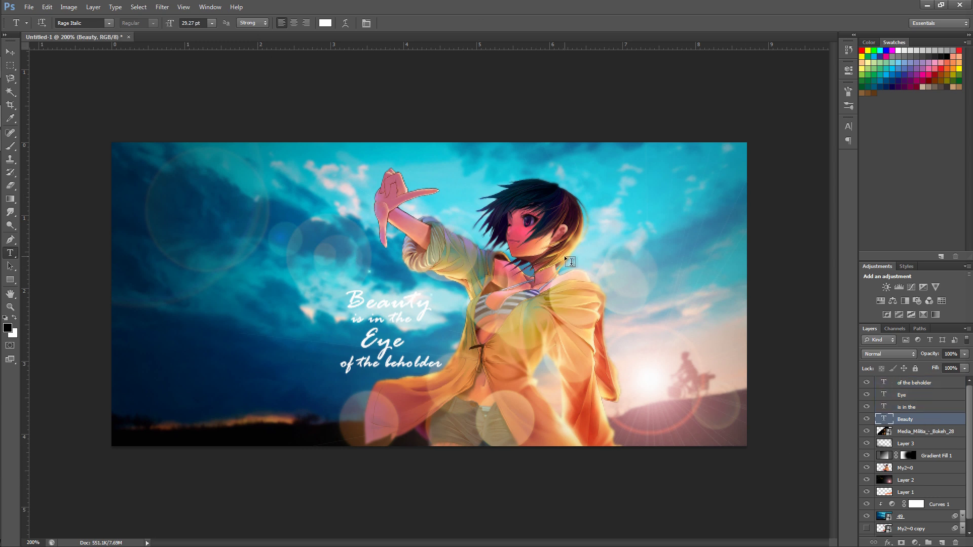
{"action": "left_click", "coordinate": [325, 23]}
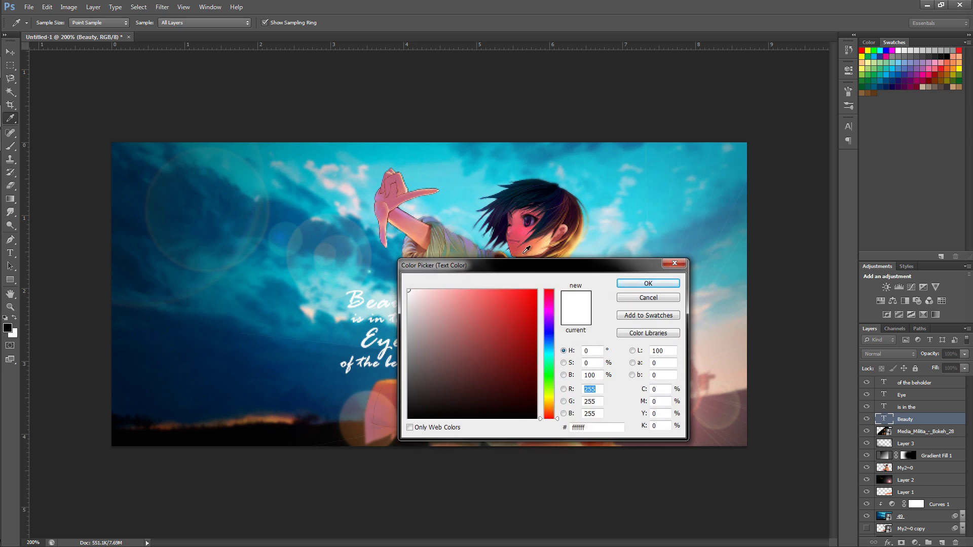
{"action": "left_click_drag", "start_coordinate": [520, 262], "coordinate": [384, 377]}
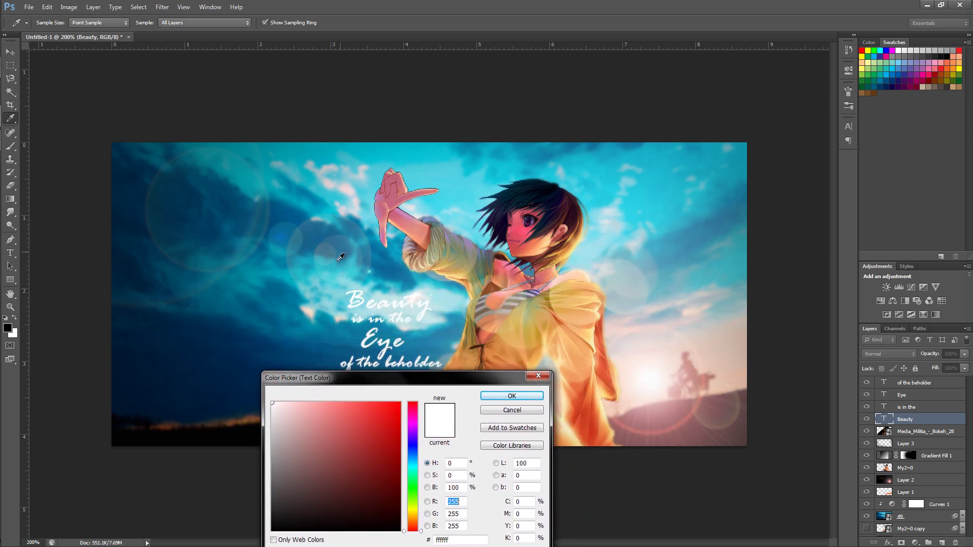
{"action": "left_click", "coordinate": [249, 320]}
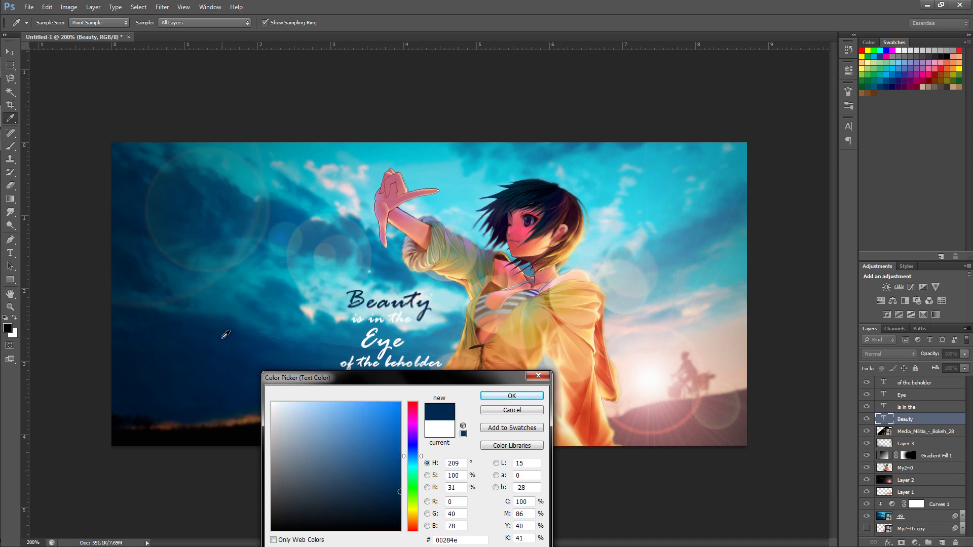
{"action": "left_click", "coordinate": [227, 304]}
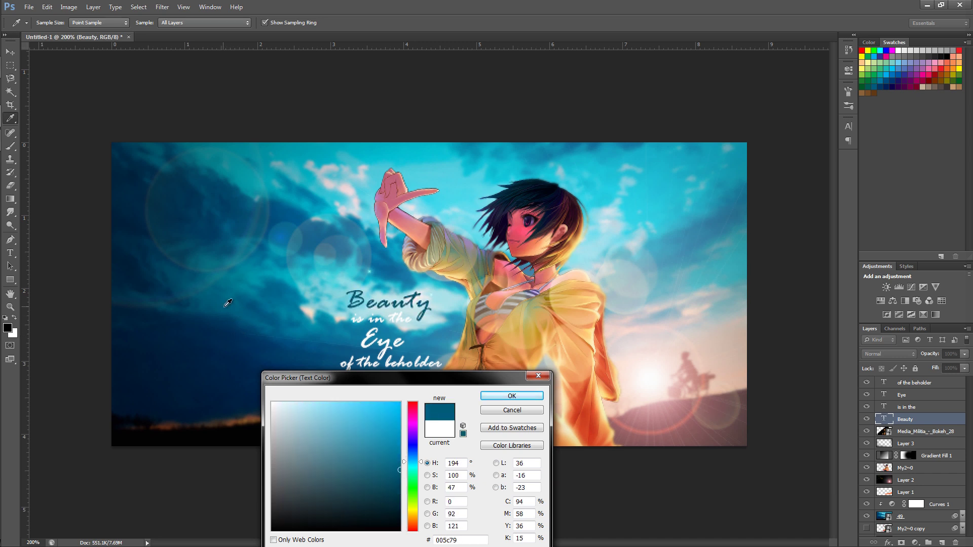
{"action": "left_click_drag", "start_coordinate": [227, 305], "coordinate": [221, 310]}
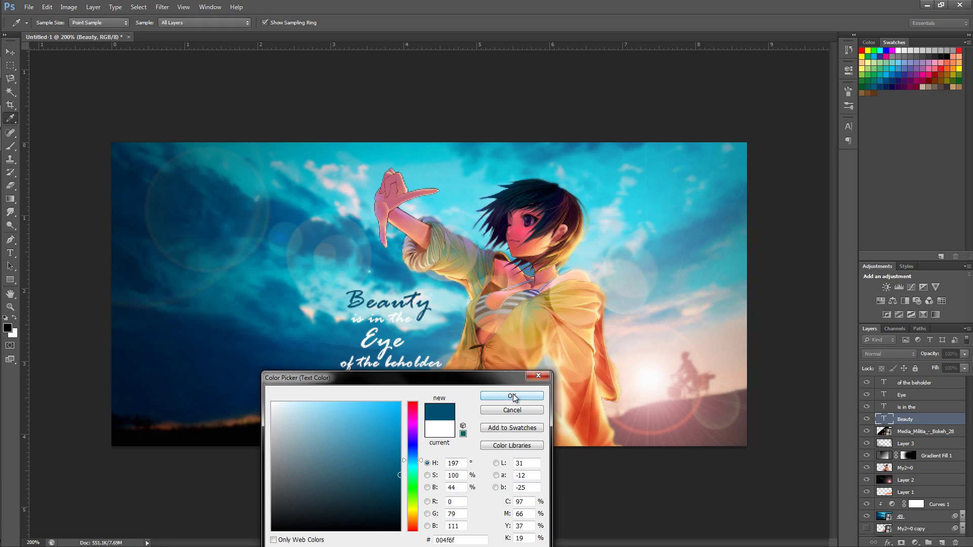
{"action": "left_click", "coordinate": [529, 398]}
- Recolour the "is in the" text muted violet (7f7fbe), starting from a colour sampled on the striped shirt
{"action": "left_click", "coordinate": [932, 408]}
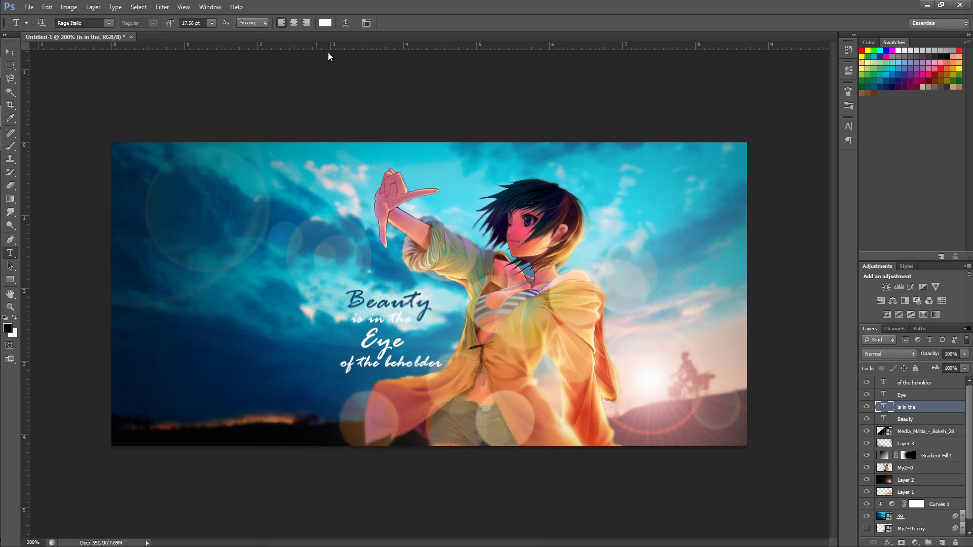
{"action": "left_click", "coordinate": [324, 23]}
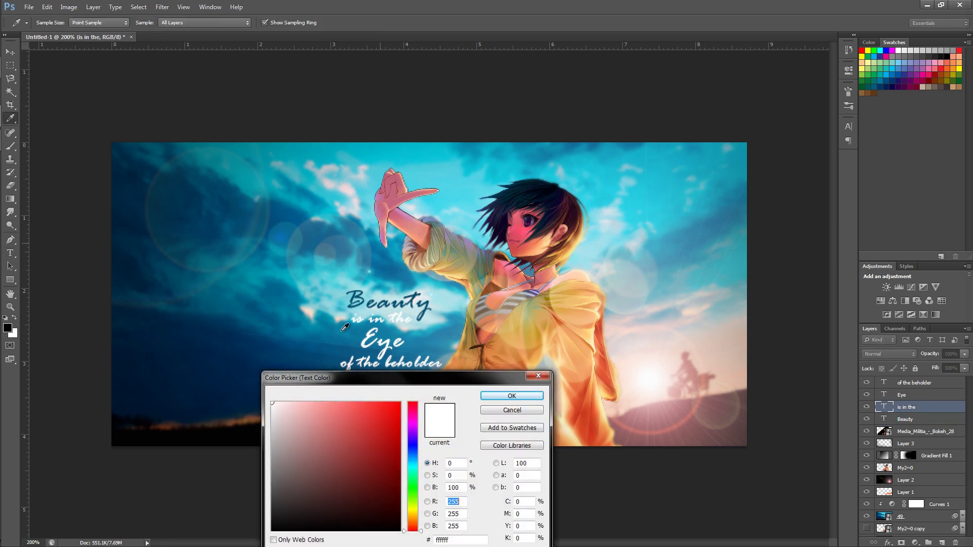
{"action": "left_click", "coordinate": [484, 304]}
{"action": "left_click", "coordinate": [483, 305]}
{"action": "left_click", "coordinate": [483, 302]}
{"action": "left_click", "coordinate": [483, 302]}
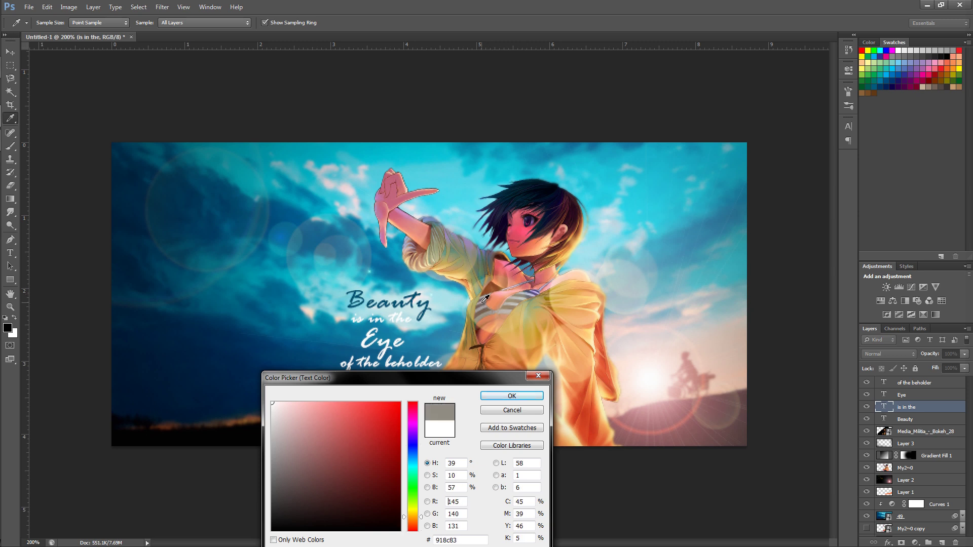
{"action": "left_click", "coordinate": [483, 301]}
{"action": "left_click", "coordinate": [331, 423]}
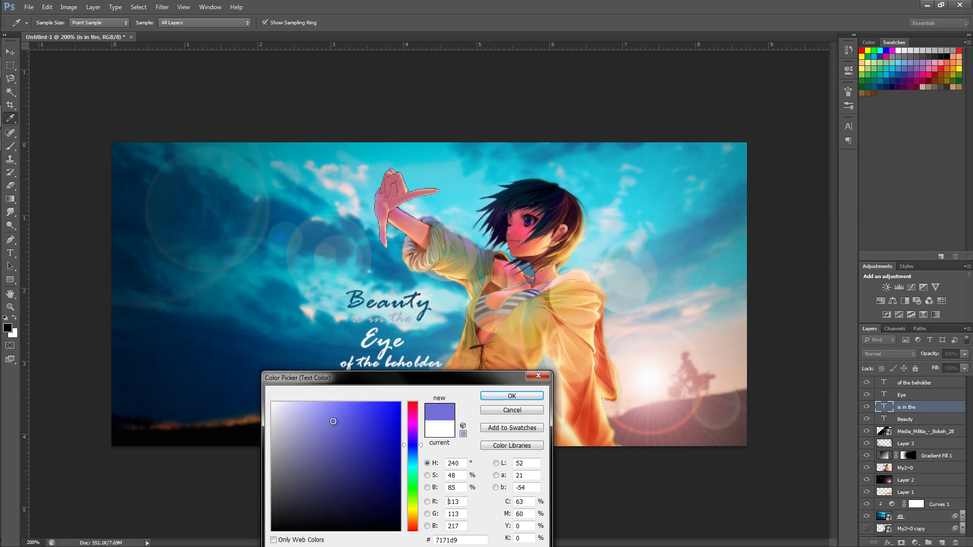
{"action": "mouse_move", "coordinate": [332, 423]}
{"action": "left_mouse_down"}
{"action": "mouse_move", "coordinate": [304, 433]}
{"action": "mouse_move", "coordinate": [320, 430]}
{"action": "mouse_move", "coordinate": [314, 435]}
{"action": "left_mouse_up"}
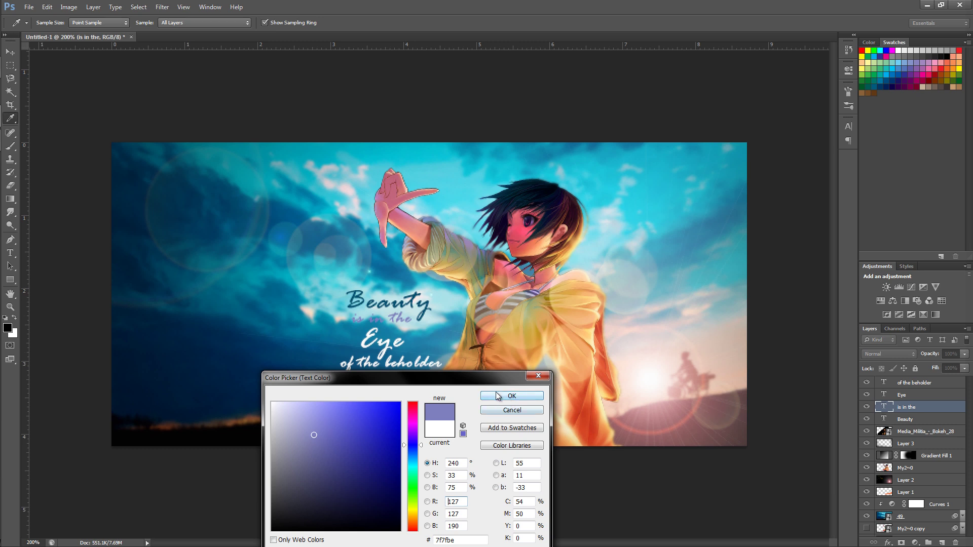
{"action": "left_click", "coordinate": [512, 396]}
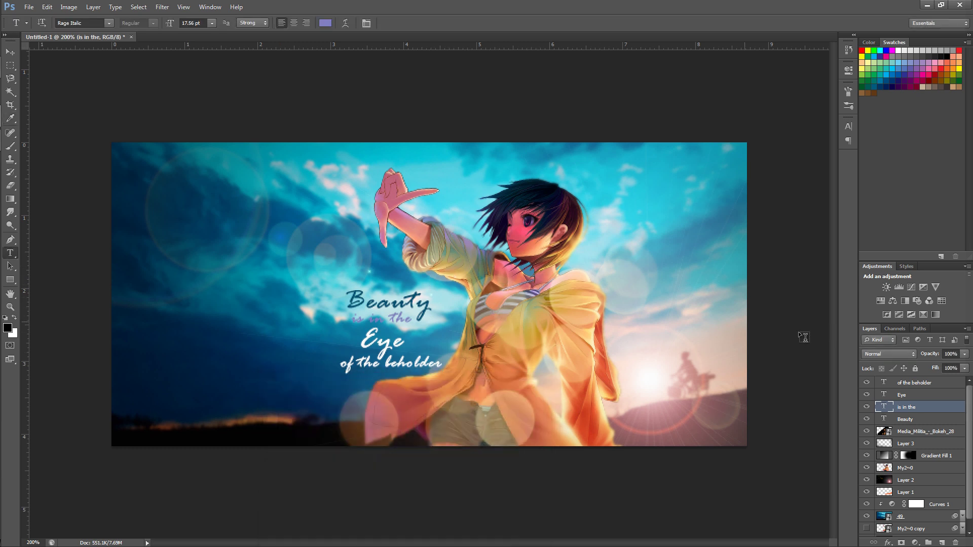
- Recolour the "Eye" text turquoise (15c2d5) by sampling the bright sky and clouds near the raised hand
{"action": "left_click", "coordinate": [918, 395]}
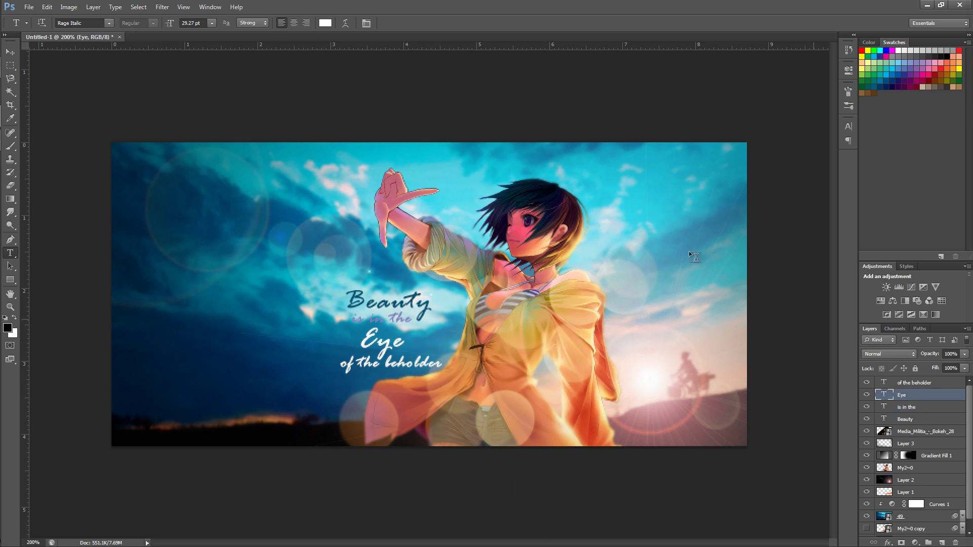
{"action": "left_click", "coordinate": [325, 23]}
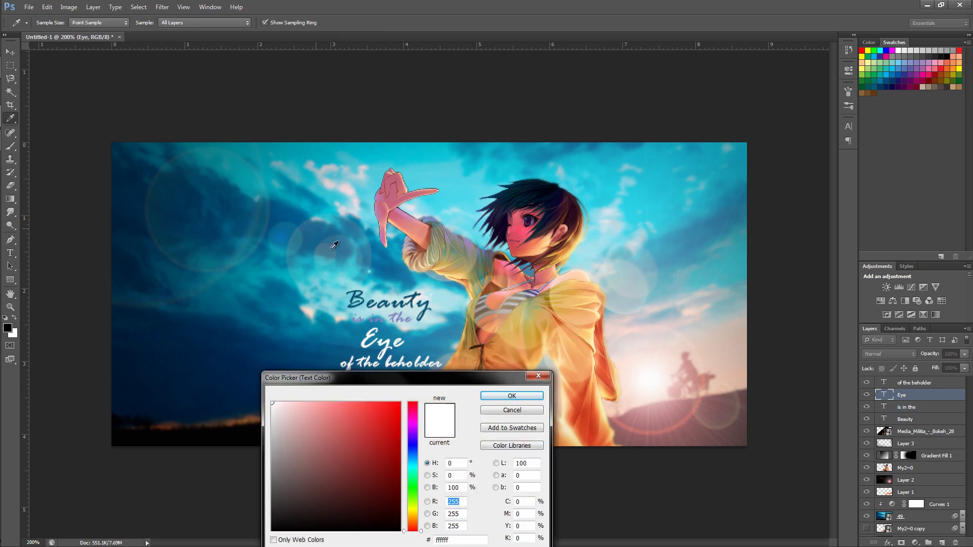
{"action": "left_click_drag", "start_coordinate": [489, 375], "coordinate": [478, 378]}
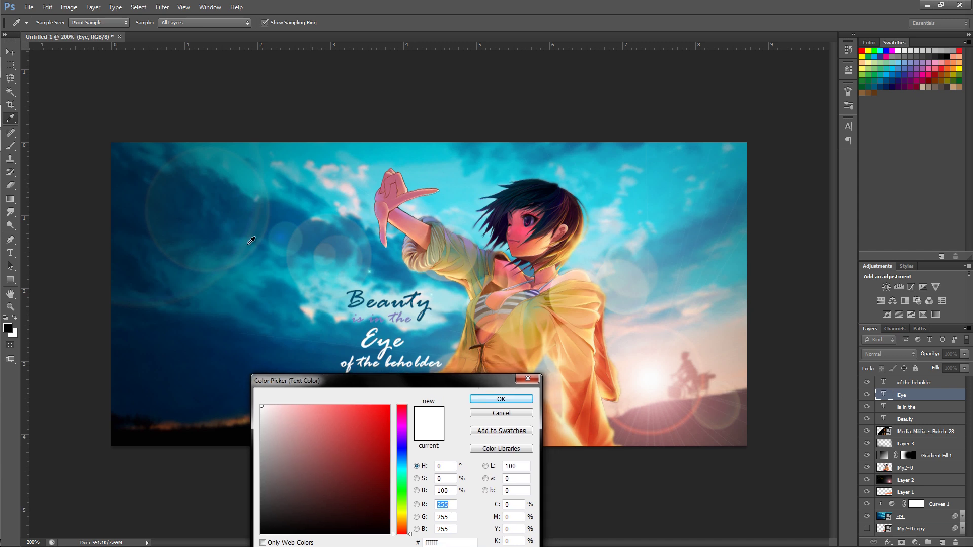
{"action": "left_click", "coordinate": [254, 280]}
{"action": "left_click", "coordinate": [255, 273]}
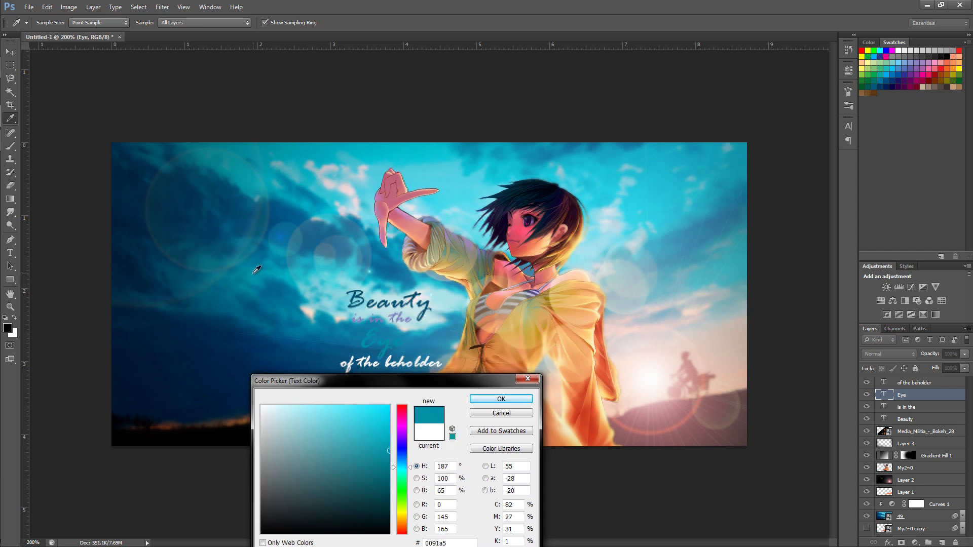
{"action": "mouse_move", "coordinate": [257, 269]}
{"action": "left_mouse_down"}
{"action": "mouse_move", "coordinate": [254, 278]}
{"action": "mouse_move", "coordinate": [251, 264]}
{"action": "left_mouse_up"}
{"action": "left_click", "coordinate": [252, 264]}
{"action": "left_click", "coordinate": [335, 195]}
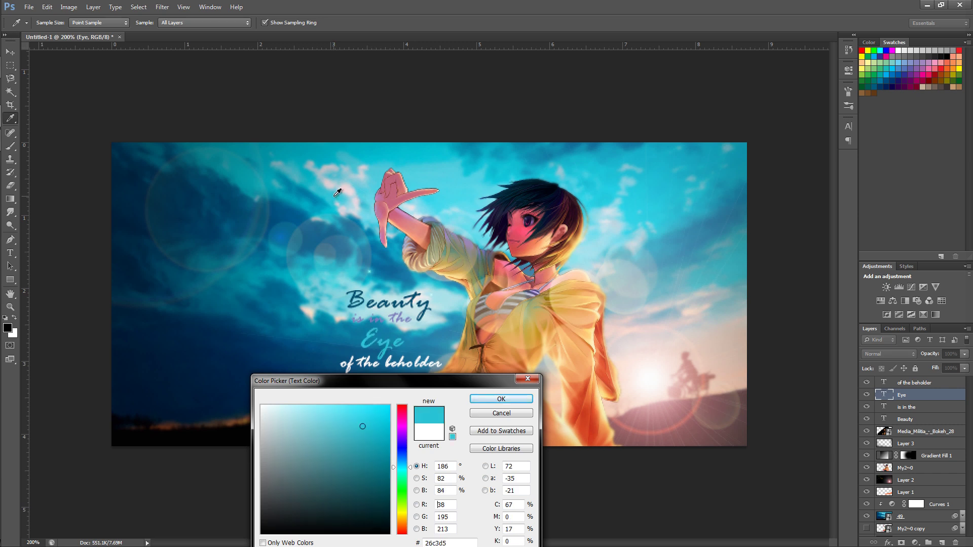
{"action": "left_click_drag", "start_coordinate": [335, 208], "coordinate": [339, 208]}
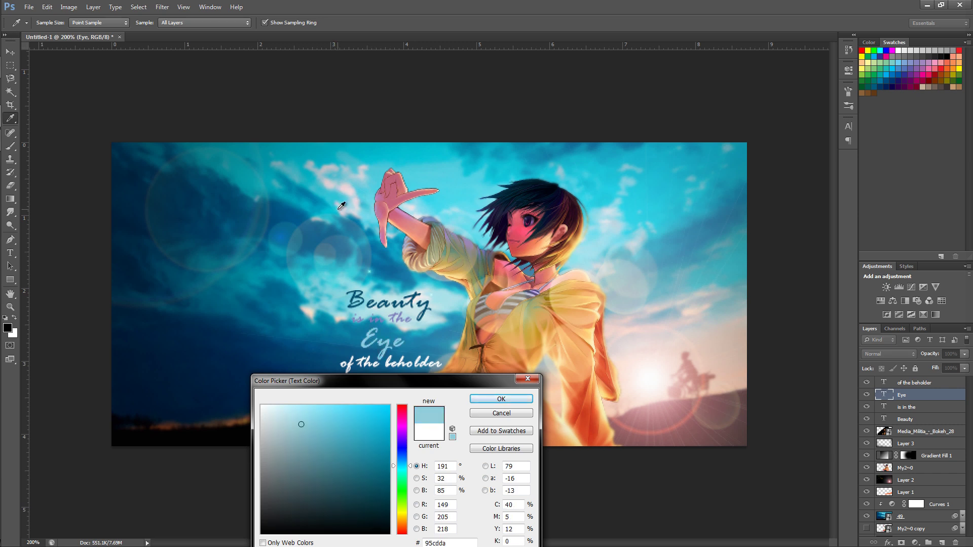
{"action": "left_click", "coordinate": [340, 206]}
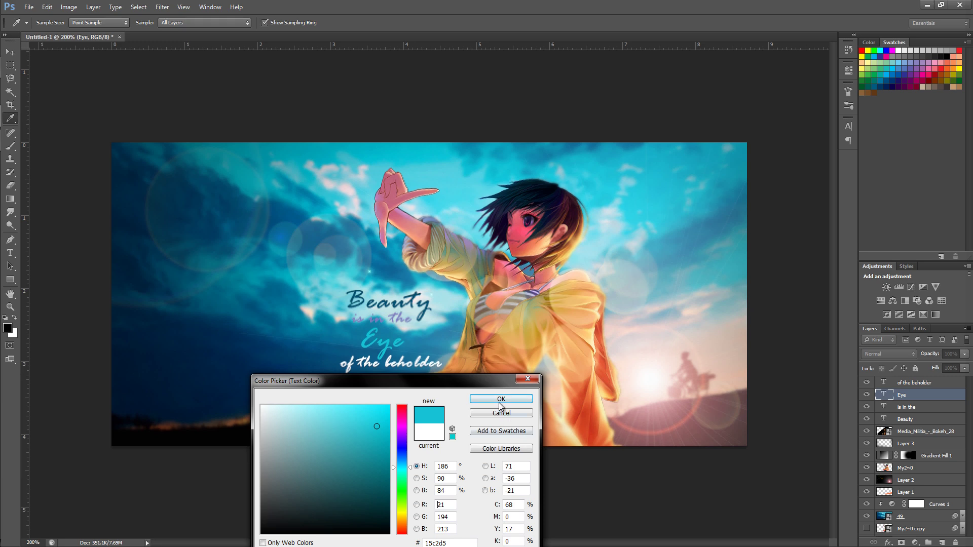
{"action": "left_click", "coordinate": [500, 399]}
- Recolour the "of the beholder" text pale cyan (89d3db) by sampling the light clouds beside "Beauty"
{"action": "left_click", "coordinate": [960, 384]}
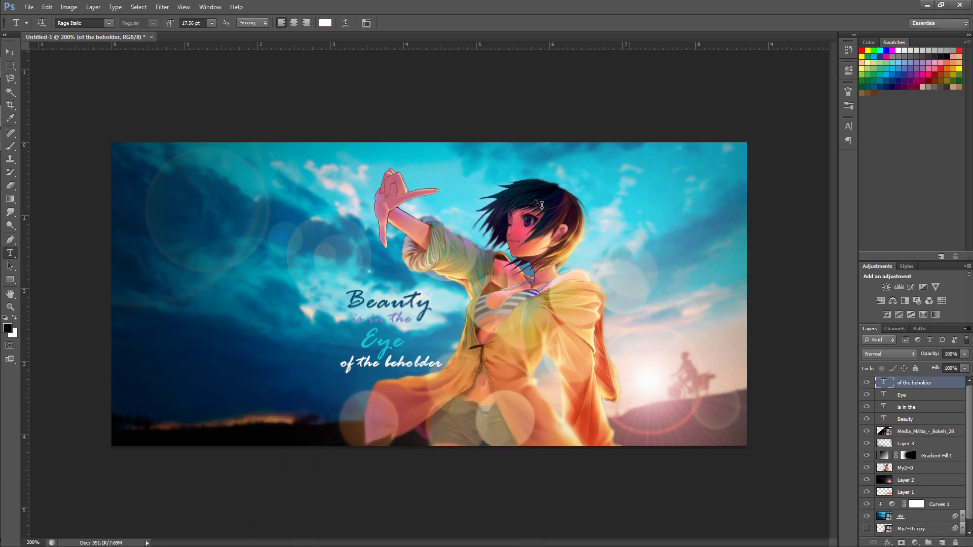
{"action": "left_click", "coordinate": [324, 23]}
{"action": "left_click", "coordinate": [334, 292]}
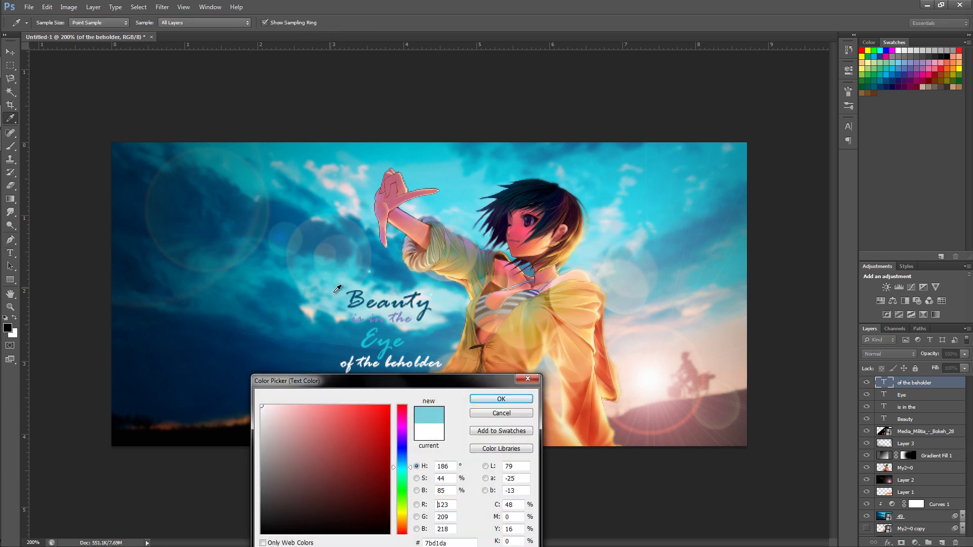
{"action": "left_click", "coordinate": [339, 295]}
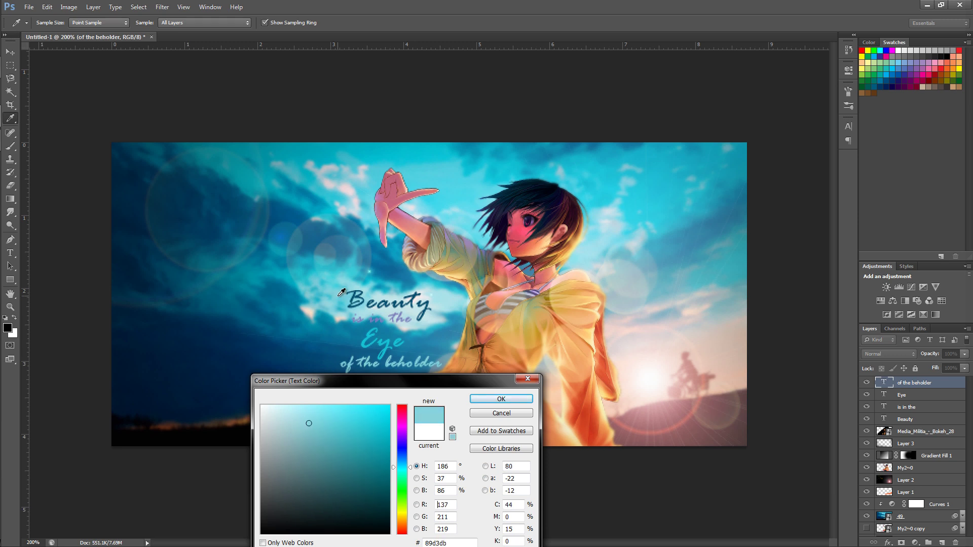
{"action": "left_click", "coordinate": [519, 394]}
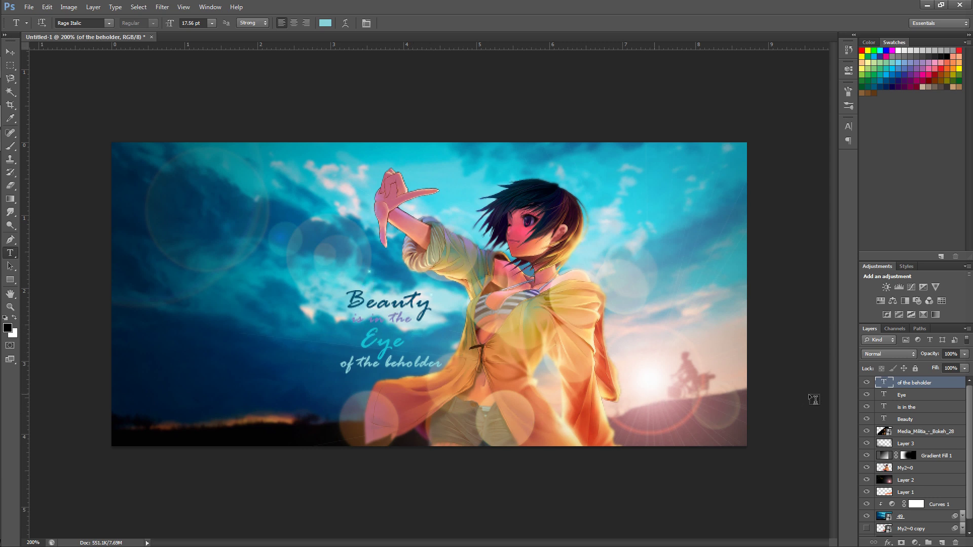
- Enlarge the "is in the" text to 20.56 pt and shift it slightly left beneath "Beauty"
{"action": "left_click", "coordinate": [922, 409]}
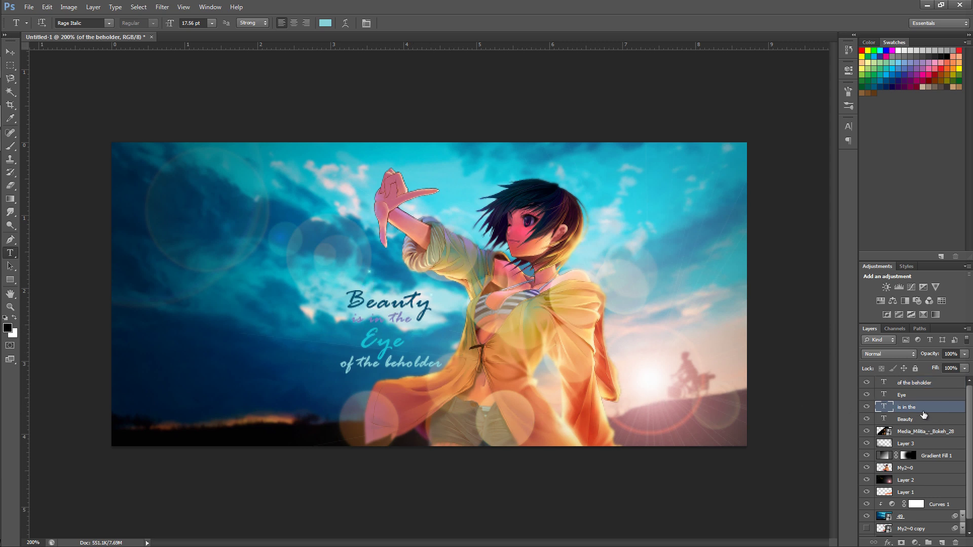
{"action": "left_click", "coordinate": [387, 320]}
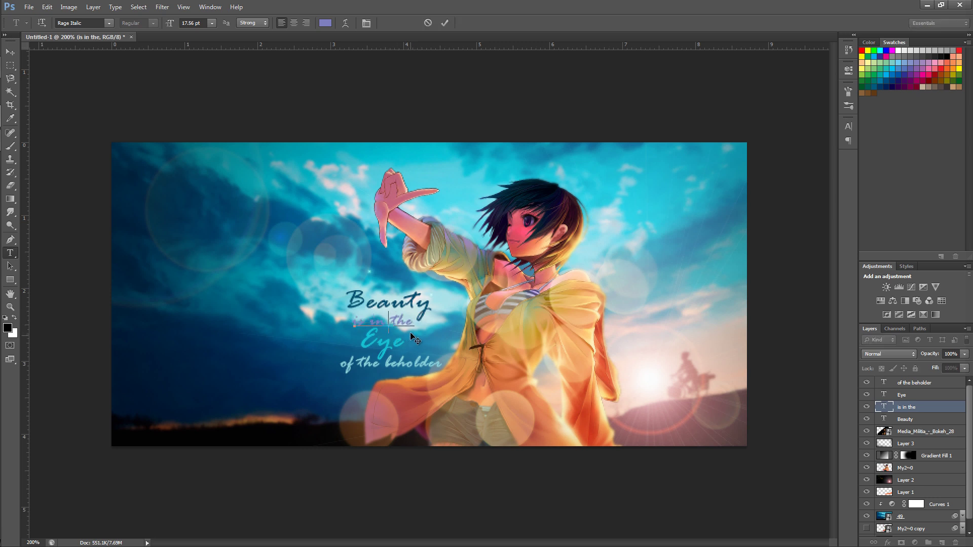
{"action": "left_click_drag", "start_coordinate": [409, 335], "coordinate": [407, 333]}
{"action": "mouse_move", "coordinate": [172, 27]}
{"action": "left_mouse_down"}
{"action": "mouse_move", "coordinate": [183, 27]}
{"action": "mouse_move", "coordinate": [174, 27]}
{"action": "left_mouse_up"}
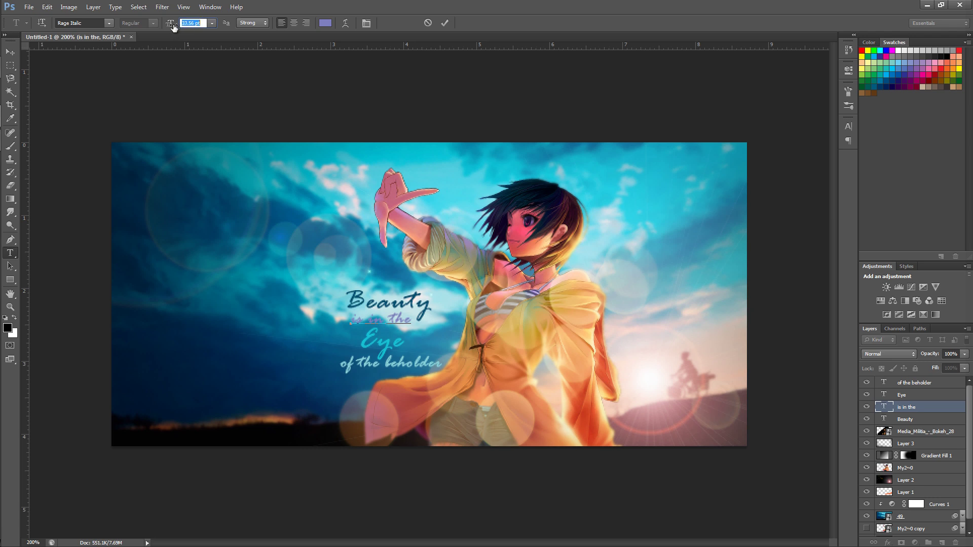
{"action": "key", "text": "shift+Left"}
{"action": "key", "text": "shift+Left"}
{"action": "key", "text": "shift+Left"}
{"action": "key", "text": "shift+Left"}
{"action": "key", "text": "shift+Left"}
{"action": "key", "text": "shift+Left"}
{"action": "key", "text": "shift+Left"}
{"action": "key", "text": "shift+Left"}
{"action": "key", "text": "shift+Left"}
{"action": "left_click_drag", "start_coordinate": [172, 25], "coordinate": [174, 26]}
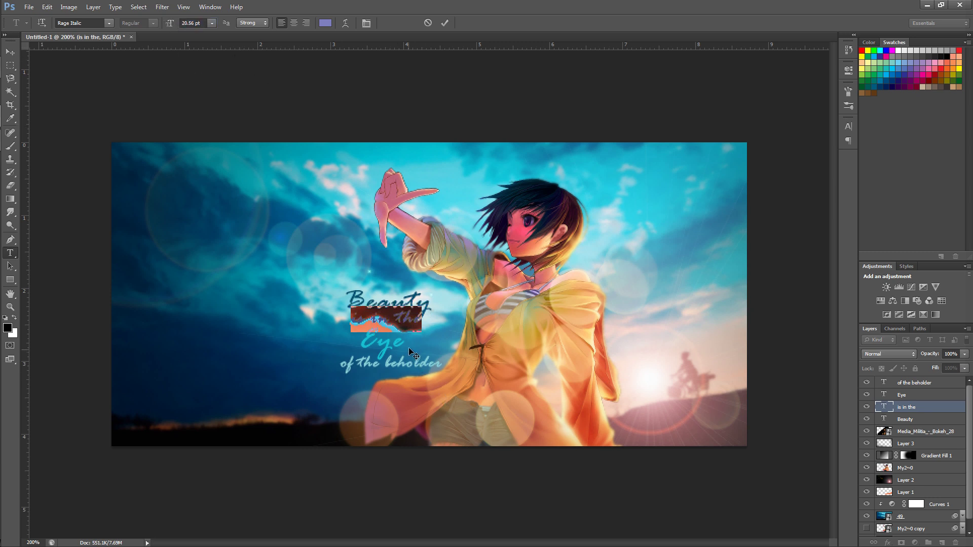
{"action": "left_click_drag", "start_coordinate": [410, 347], "coordinate": [406, 348]}
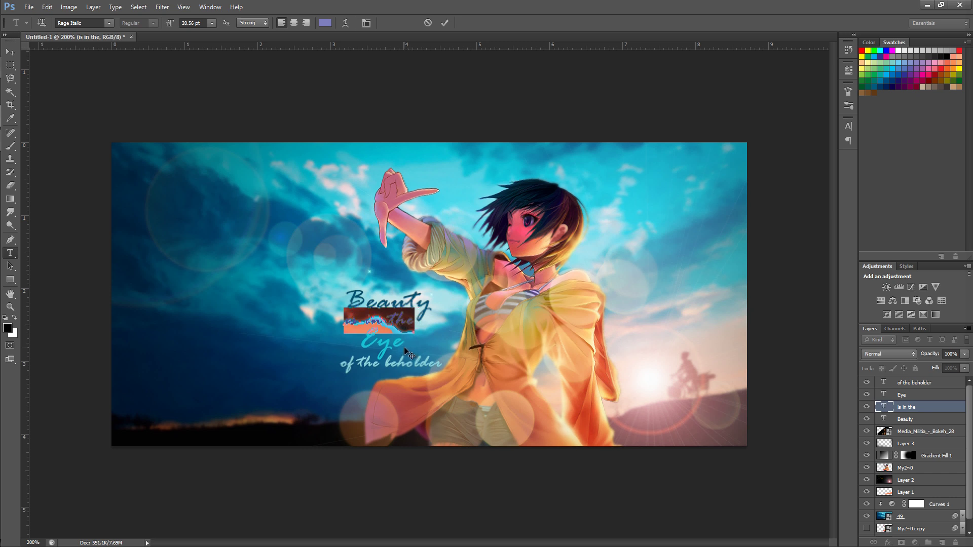
{"action": "left_click", "coordinate": [444, 23]}
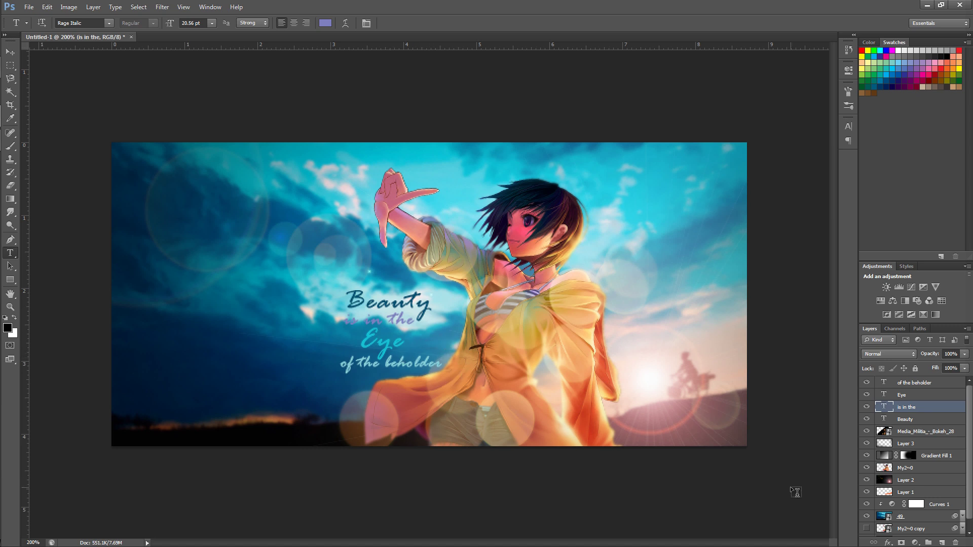
- Move the "Eye" and "of the beholder" texts together about 11 px left, beneath "is in the"
{"action": "left_click", "coordinate": [926, 396]}
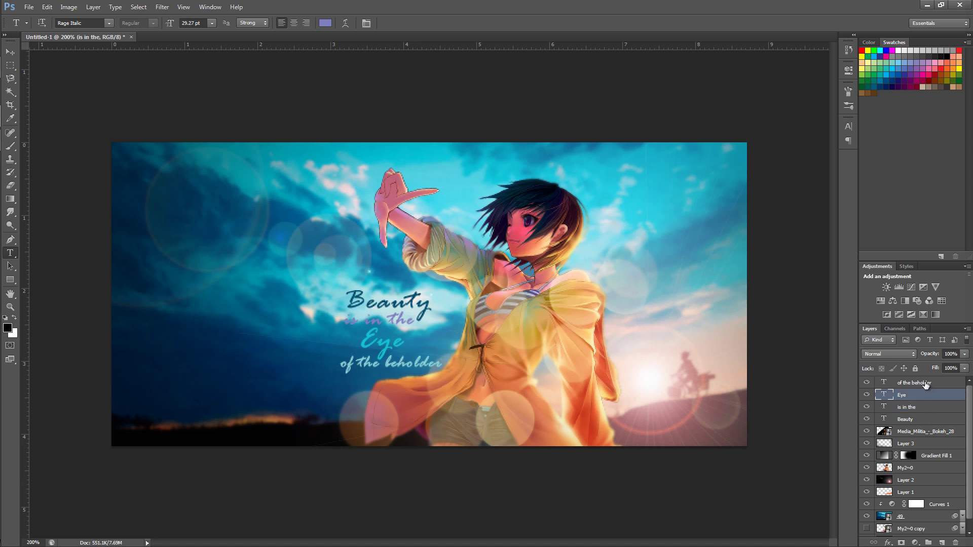
{"action": "left_click", "coordinate": [927, 383], "text": "shift"}
{"action": "key", "text": "ctrl+t"}
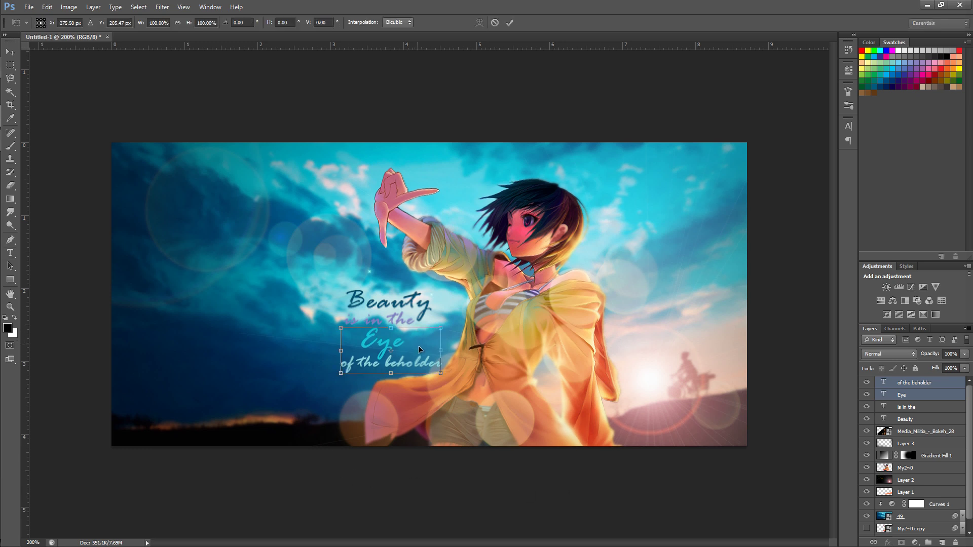
{"action": "left_click_drag", "start_coordinate": [414, 356], "coordinate": [404, 355]}
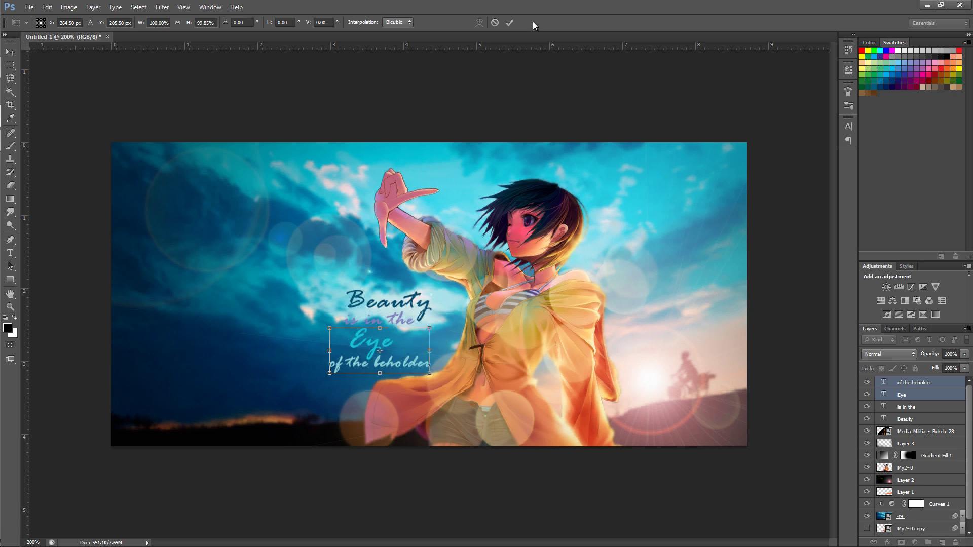
{"action": "left_click", "coordinate": [510, 22]}
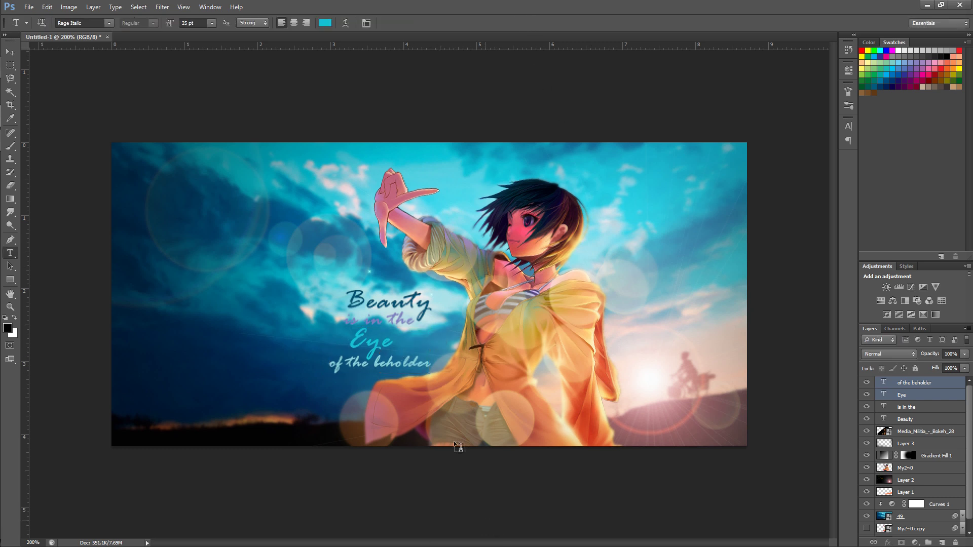
- Move all four quote text layers together about 7 px right and 6 px up
{"action": "left_click", "coordinate": [922, 419], "text": "shift"}
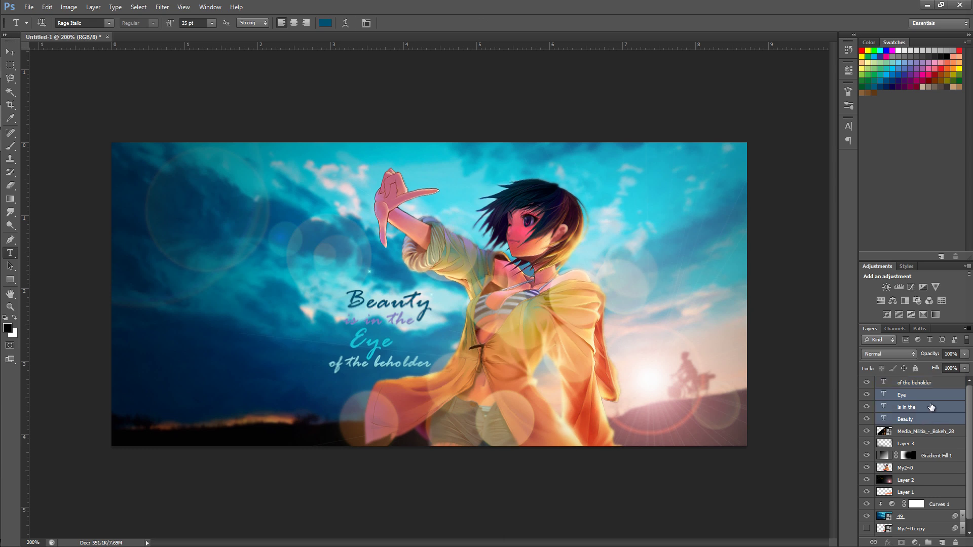
{"action": "left_click", "coordinate": [931, 388]}
{"action": "left_click", "coordinate": [926, 418], "text": "shift"}
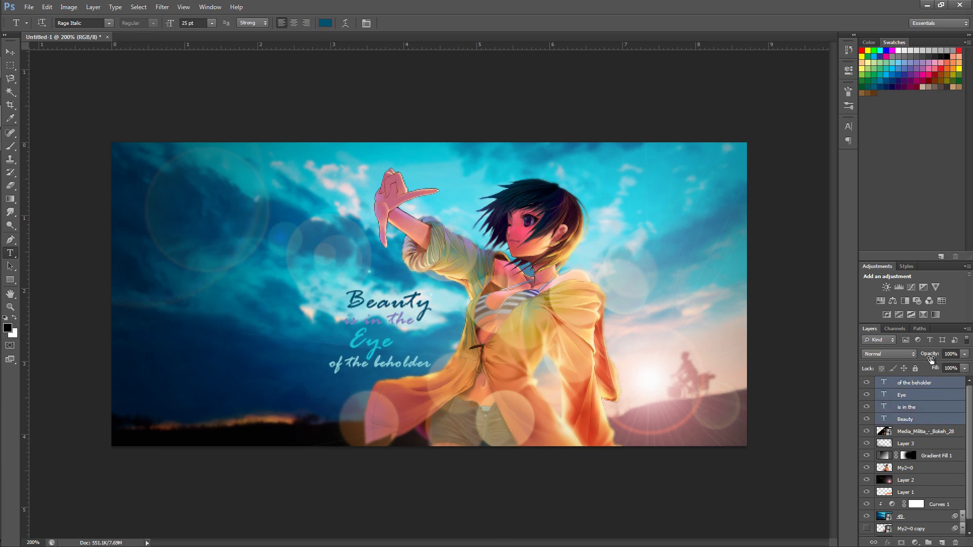
{"action": "key", "text": "ctrl+t"}
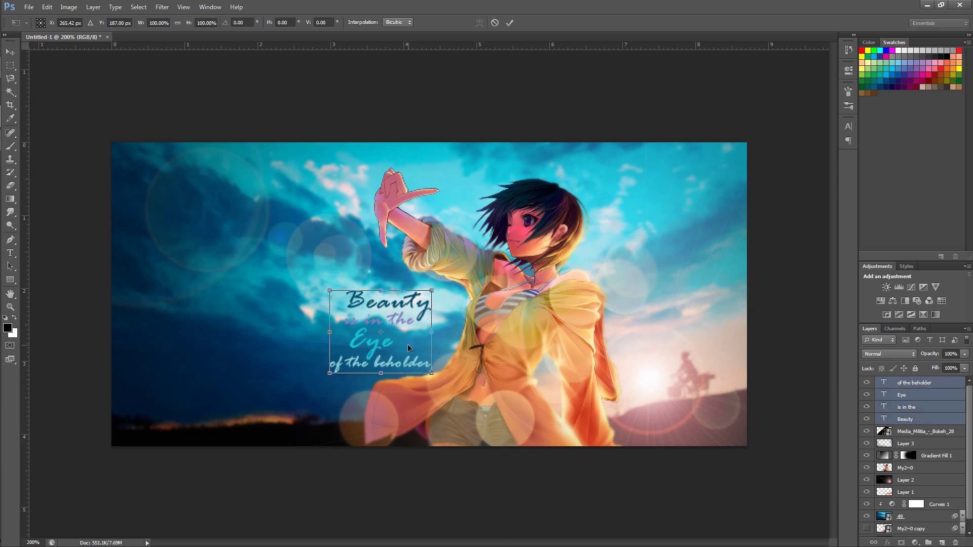
{"action": "left_click_drag", "start_coordinate": [410, 344], "coordinate": [412, 337]}
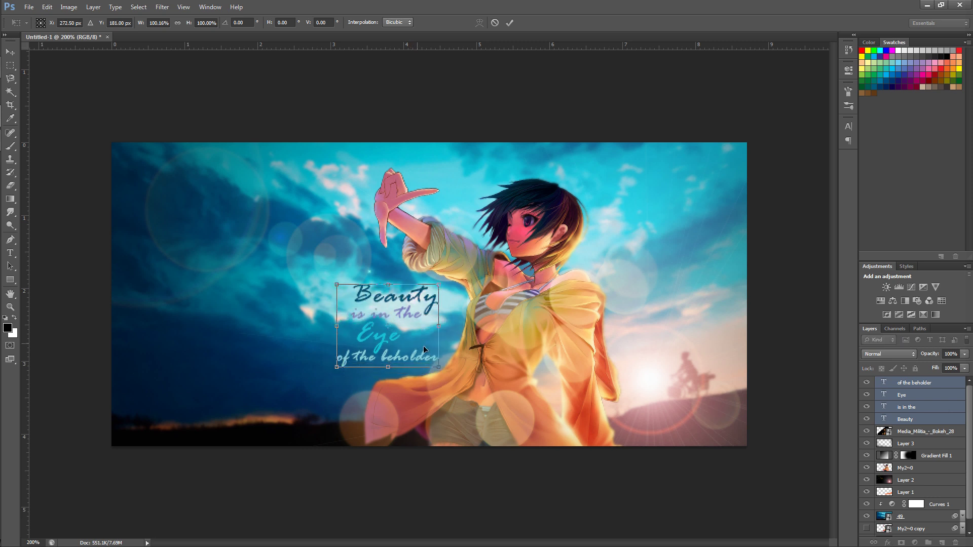
{"action": "key", "text": "Return"}
{"action": "key", "text": "t"}
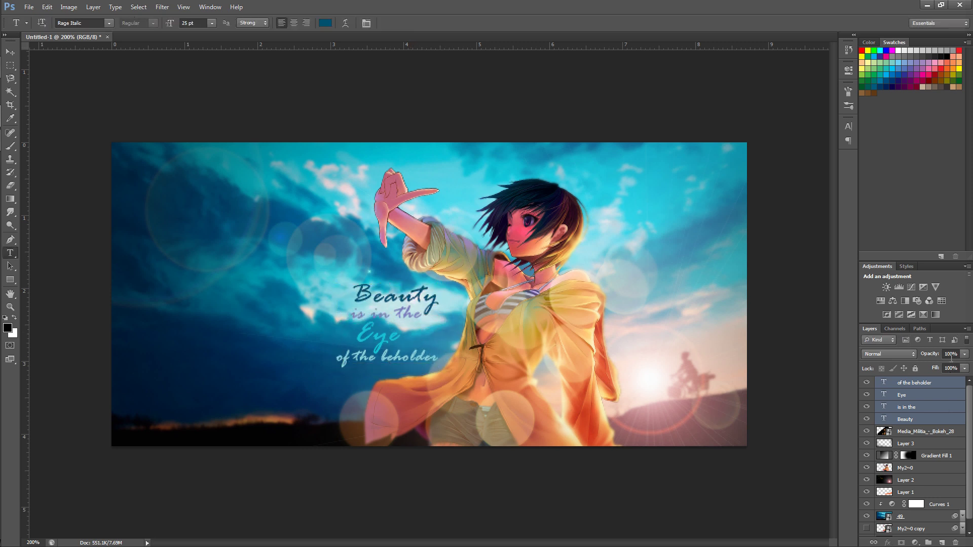
- Set the opacity of all four quote text layers to 75%
{"action": "left_click", "coordinate": [956, 354]}
{"action": "type", "text": "75"}
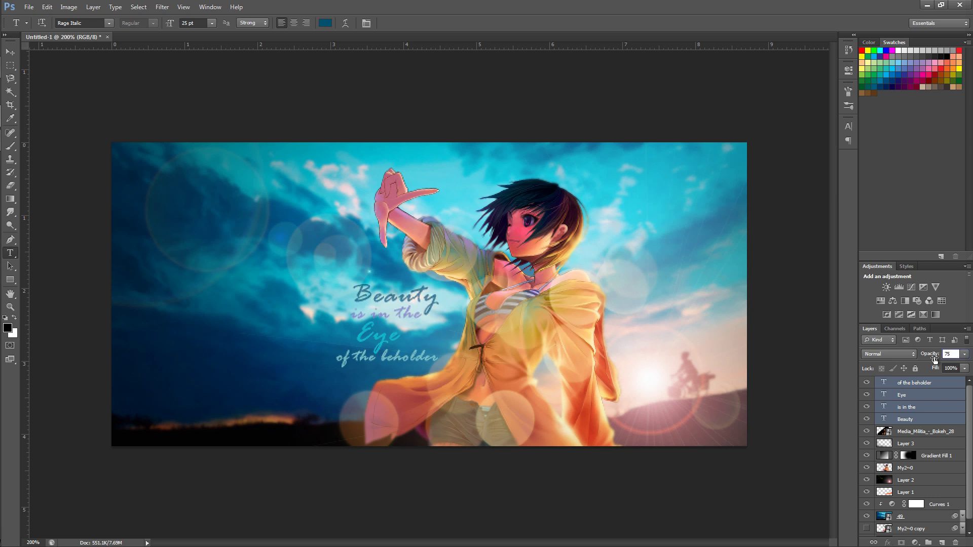
{"action": "left_click", "coordinate": [934, 419]}
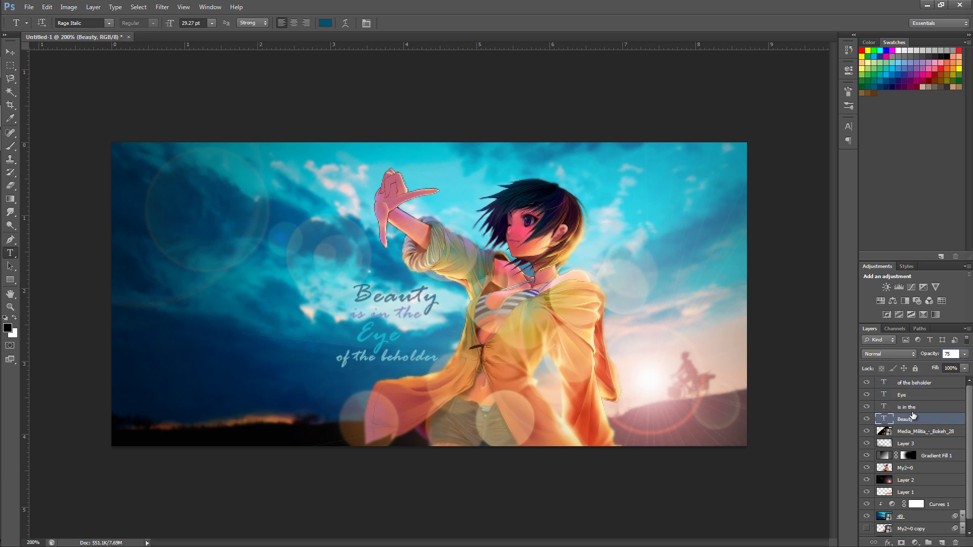
- Recolour the "Eye" text a lighter cyan (59deed), keeping the same hue
{"action": "key", "text": "ctrl+minus"}
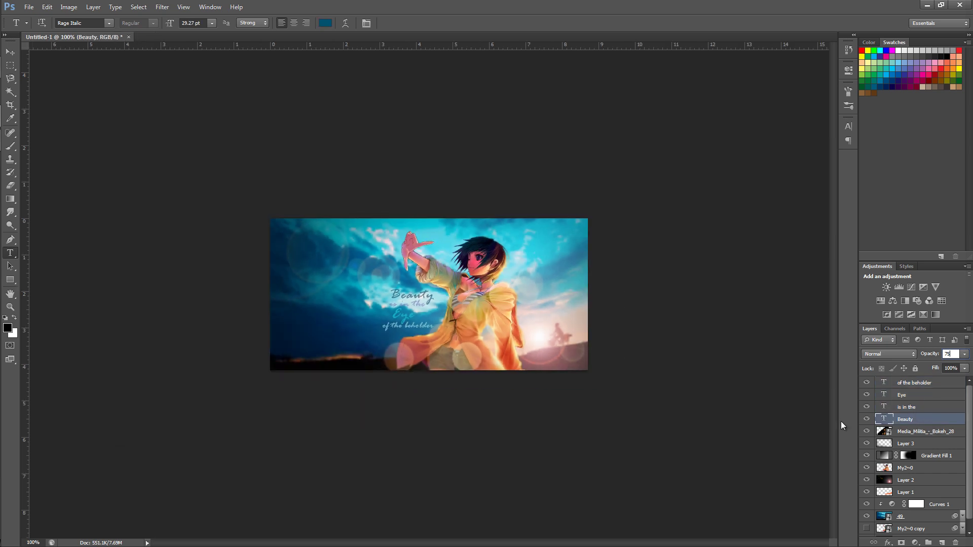
{"action": "left_click", "coordinate": [908, 396]}
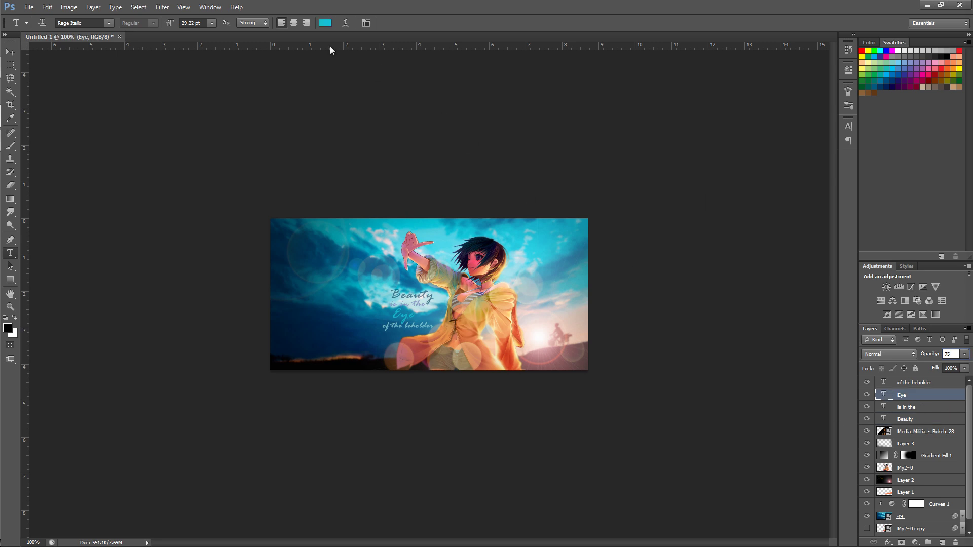
{"action": "left_click", "coordinate": [326, 22]}
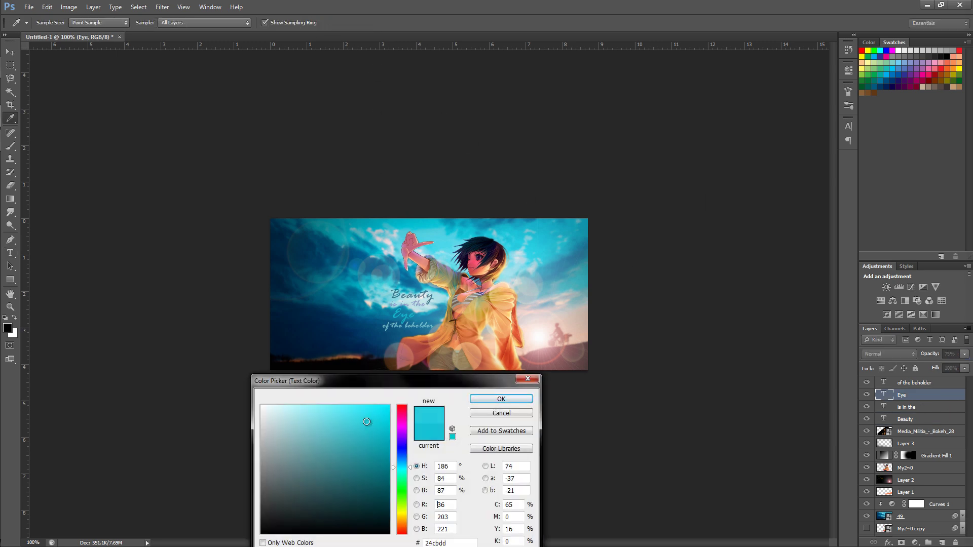
{"action": "left_click", "coordinate": [349, 420]}
{"action": "left_click_drag", "start_coordinate": [358, 427], "coordinate": [341, 414]}
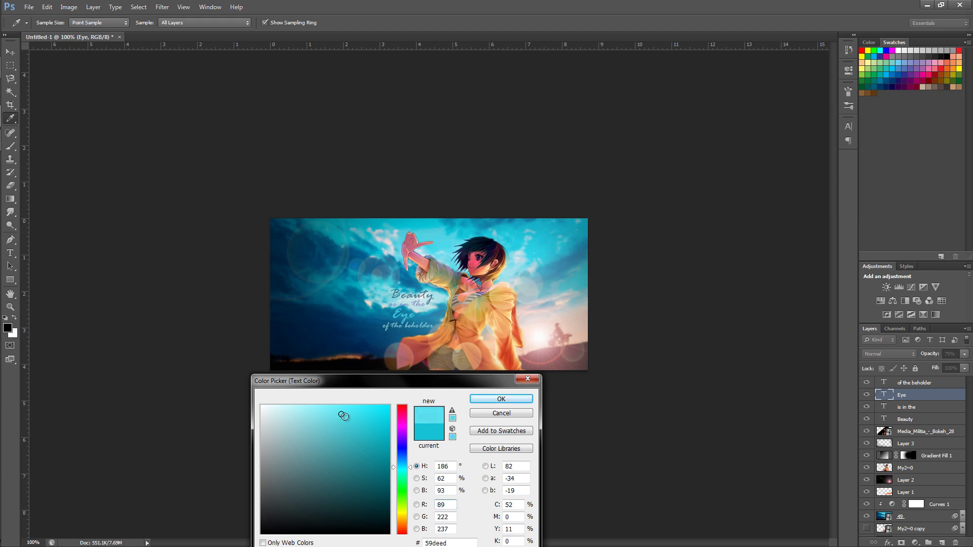
{"action": "left_click", "coordinate": [502, 399]}
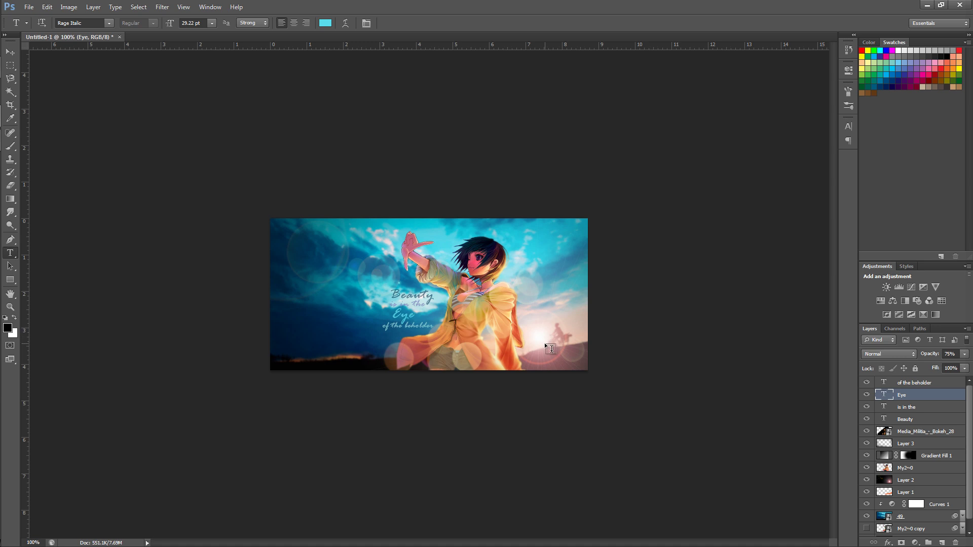
- Lower the opacity of all four quote text layers to 70%
{"action": "left_click", "coordinate": [927, 384]}
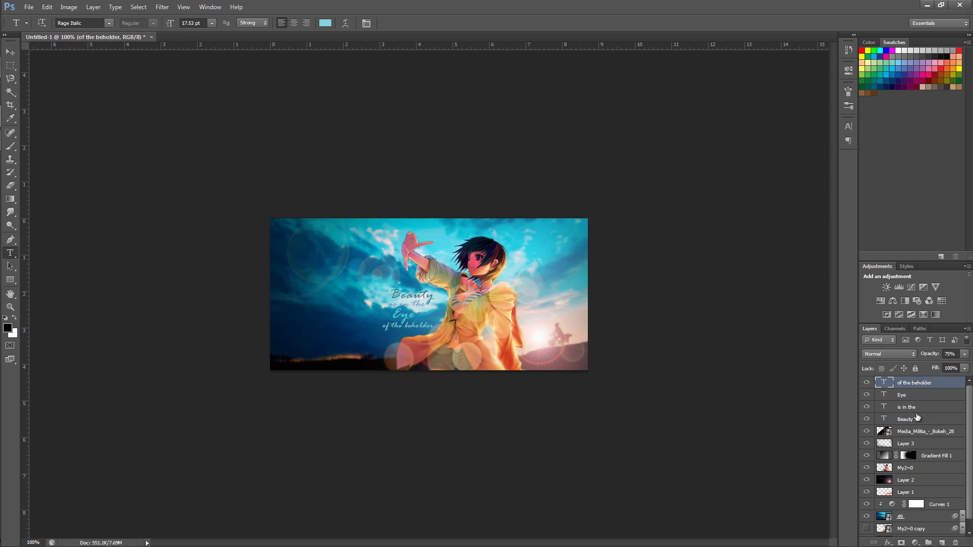
{"action": "left_click", "coordinate": [934, 421], "text": "shift"}
{"action": "left_click", "coordinate": [955, 354]}
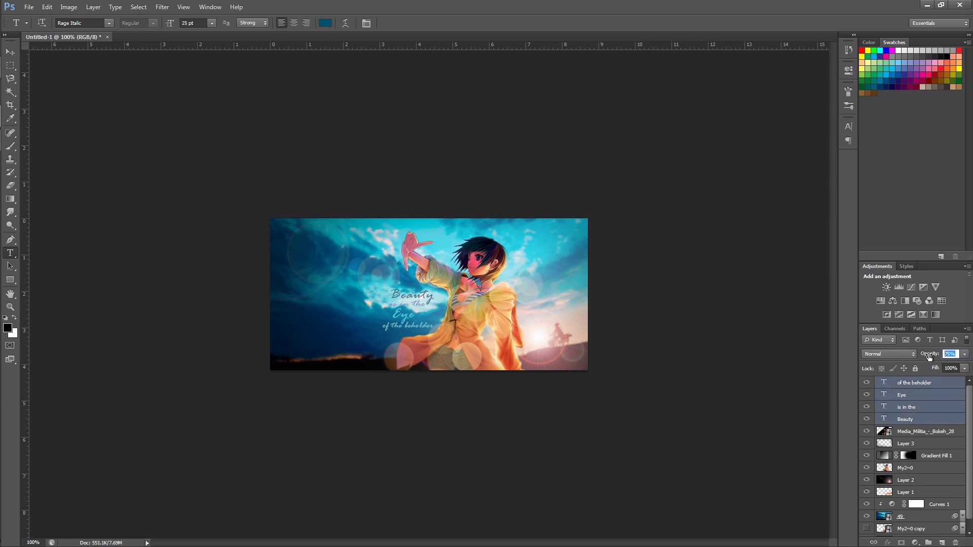
{"action": "type", "text": "70"}
{"action": "key", "text": "Return"}
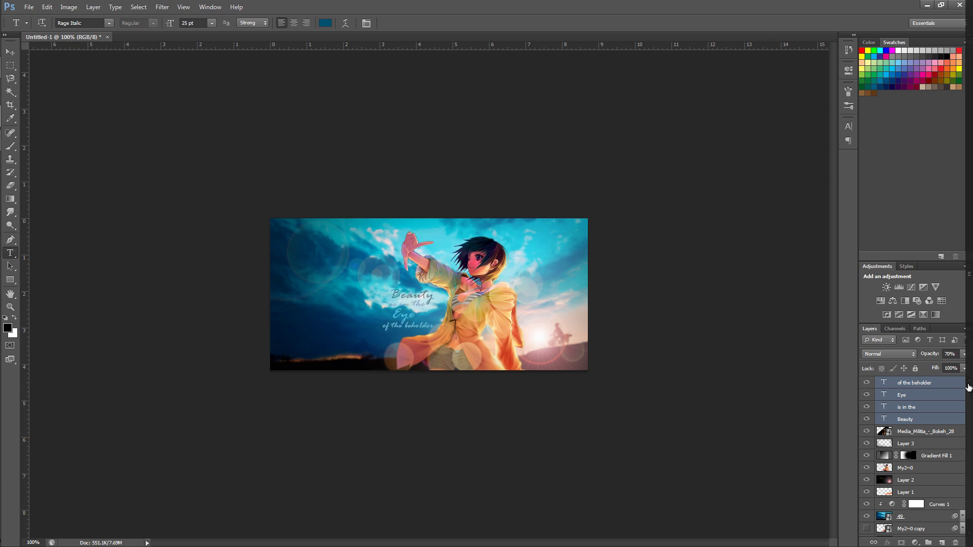
- Recolour the "is in the" text a more saturated violet-blue (5454c4), keeping the same hue
{"action": "left_click", "coordinate": [932, 407]}
{"action": "left_click", "coordinate": [324, 23]}
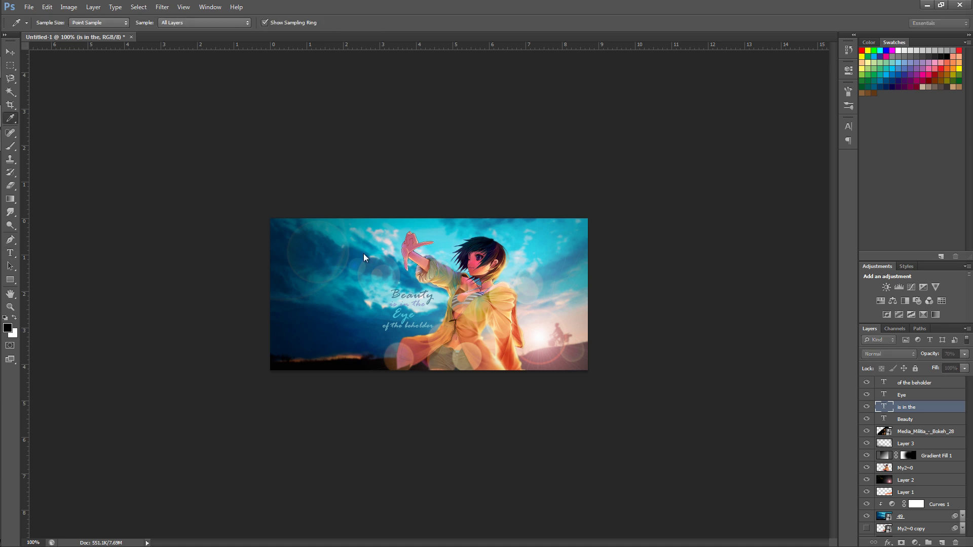
{"action": "left_click", "coordinate": [320, 430]}
{"action": "left_click_drag", "start_coordinate": [321, 429], "coordinate": [335, 434]}
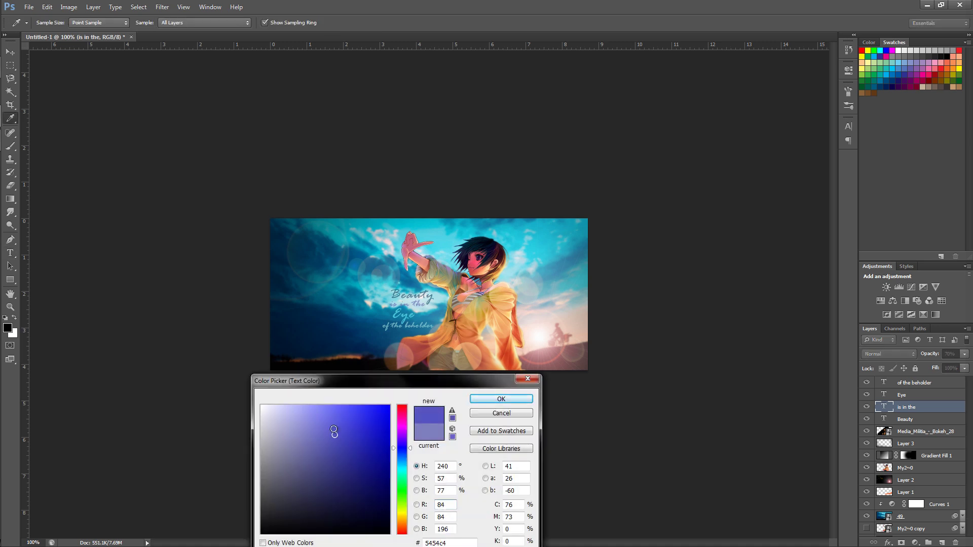
{"action": "left_click", "coordinate": [501, 399]}
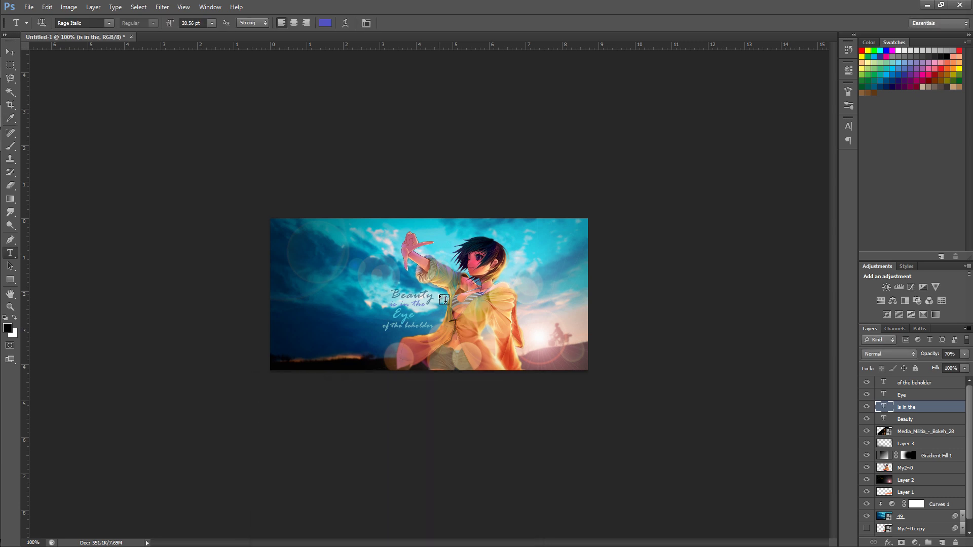
- Add a Photo Filter adjustment layer above all the quote text layers
{"action": "left_click", "coordinate": [927, 384]}
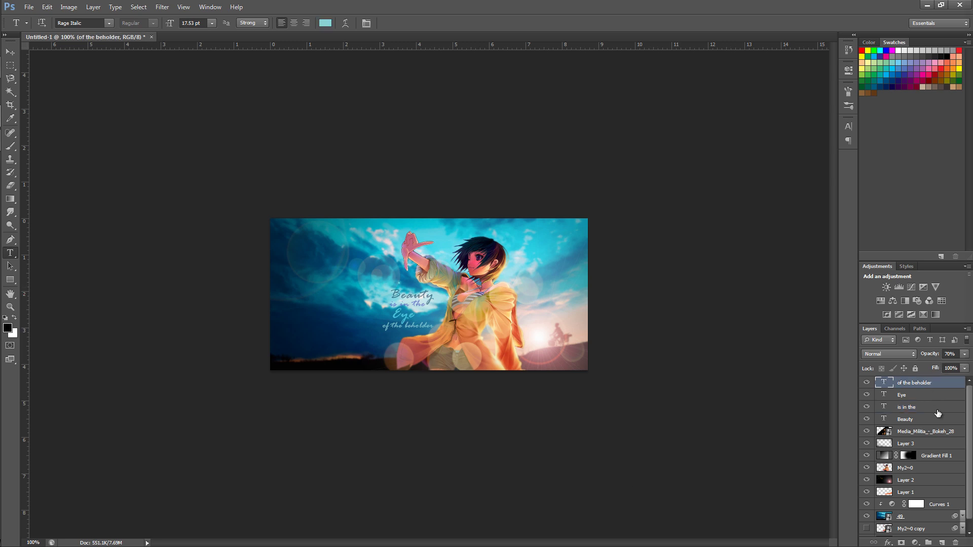
{"action": "scroll", "coordinate": [932, 420], "scroll_direction": "down", "scroll_amount": 1}
{"action": "scroll", "coordinate": [931, 424], "scroll_direction": "up", "scroll_amount": 1}
{"action": "left_click", "coordinate": [915, 542]}
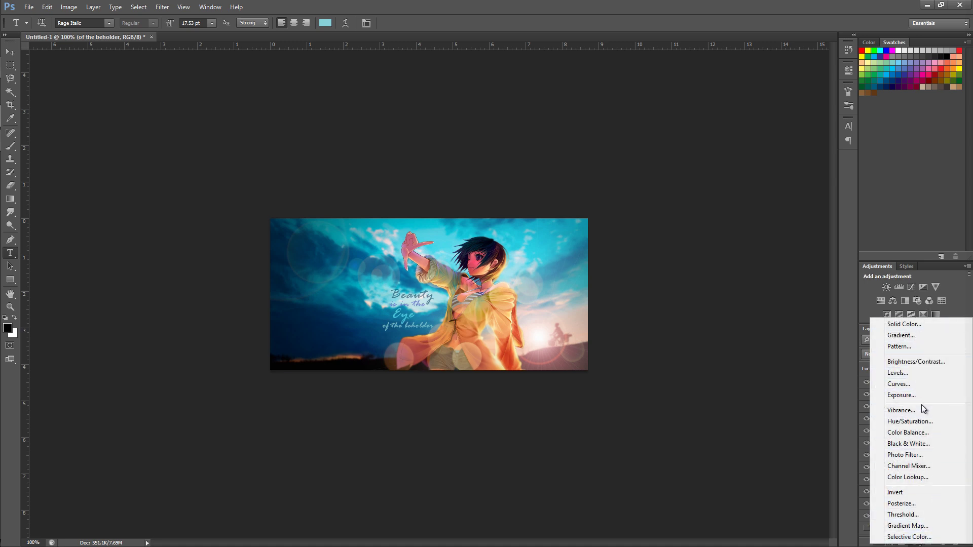
{"action": "left_click", "coordinate": [922, 455]}
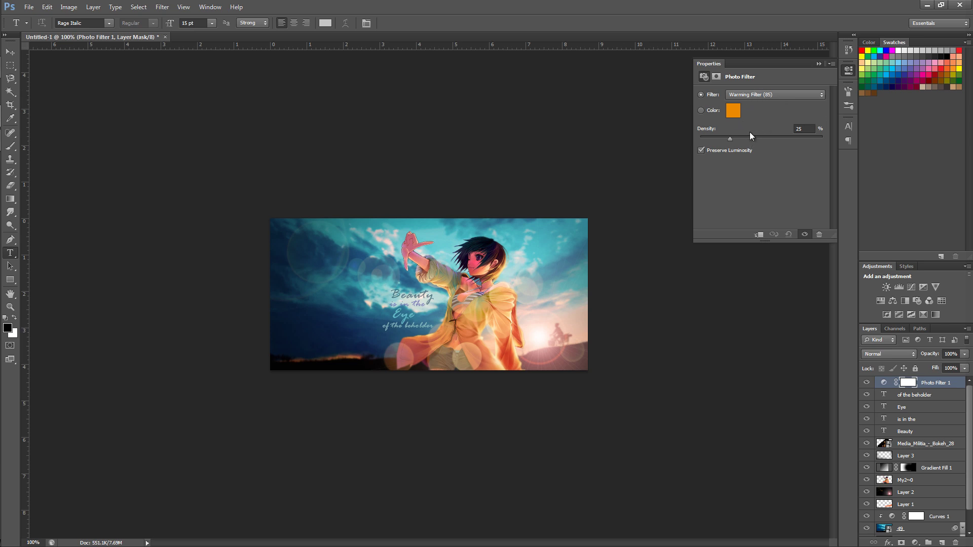
- Use Warming Filter (85) for the photo filter and set its density to 30%
{"action": "left_click", "coordinate": [776, 94]}
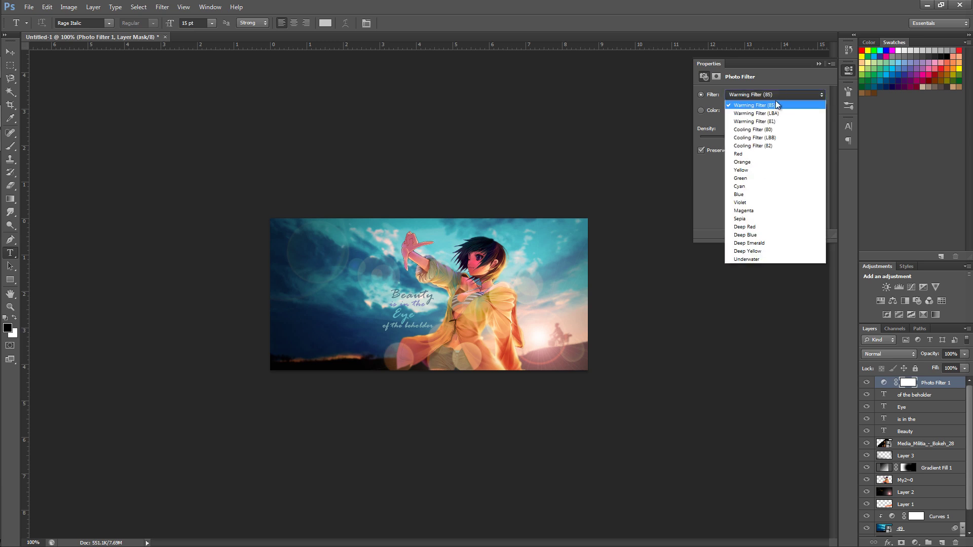
{"action": "left_click", "coordinate": [775, 100]}
{"action": "left_click", "coordinate": [811, 130]}
{"action": "type", "text": "30"}
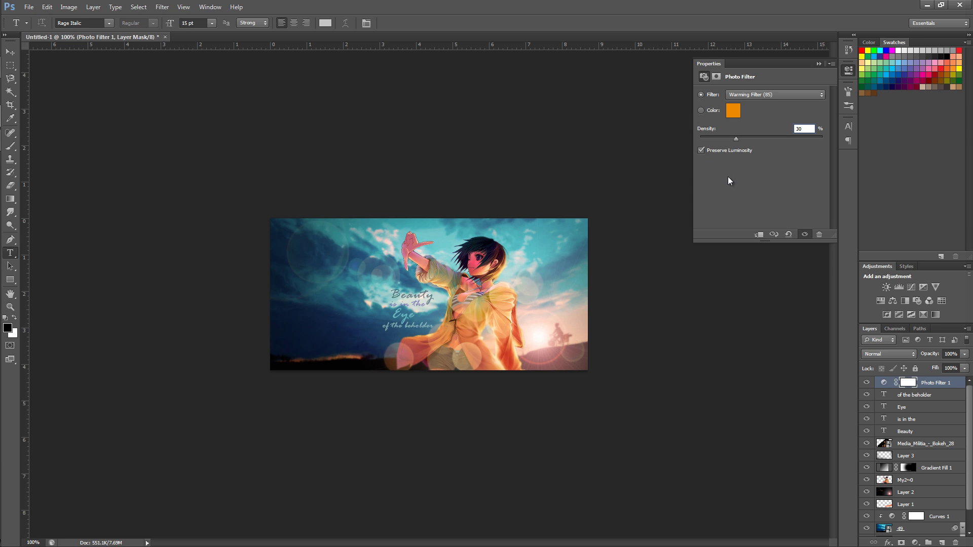
{"action": "left_click", "coordinate": [817, 63]}
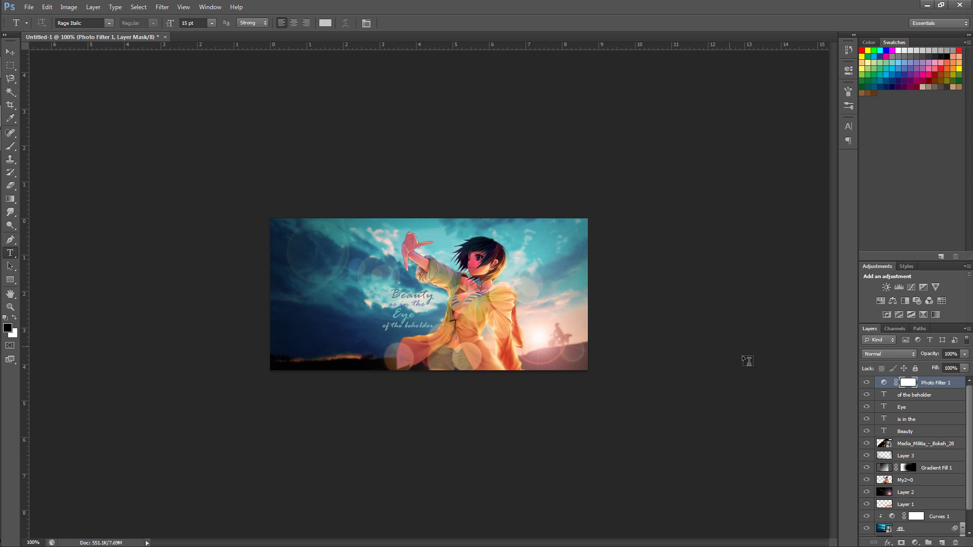
- Create an empty layer directly above the figure layer My2~0 and clip it to the figure
{"action": "scroll", "coordinate": [919, 456], "scroll_direction": "down", "scroll_amount": 1}
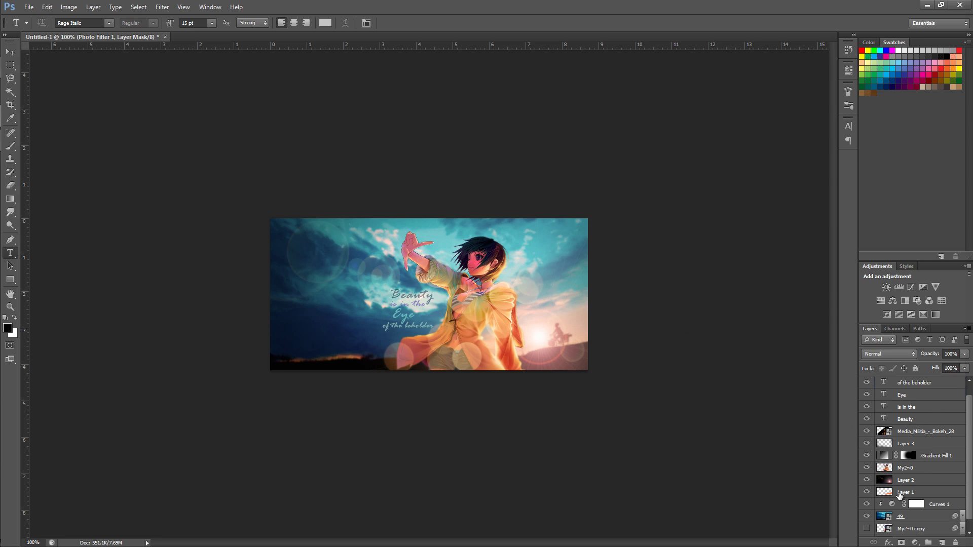
{"action": "left_click", "coordinate": [900, 468]}
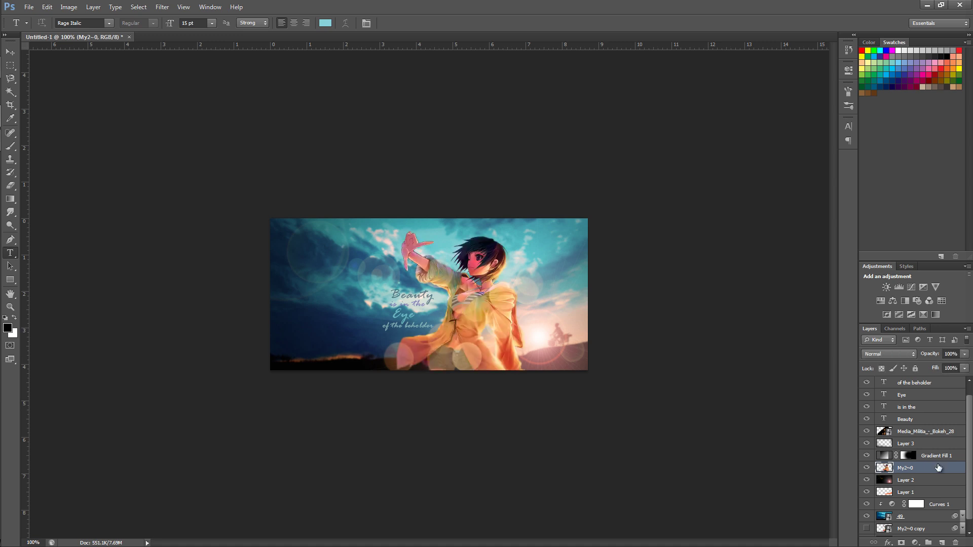
{"action": "left_click", "coordinate": [941, 542]}
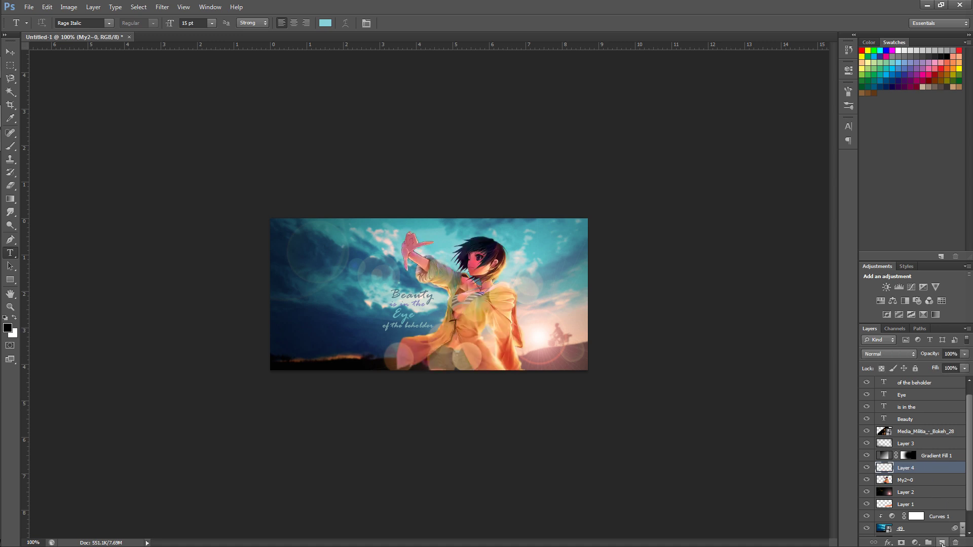
{"action": "right_click", "coordinate": [932, 470]}
{"action": "left_click", "coordinate": [897, 239]}
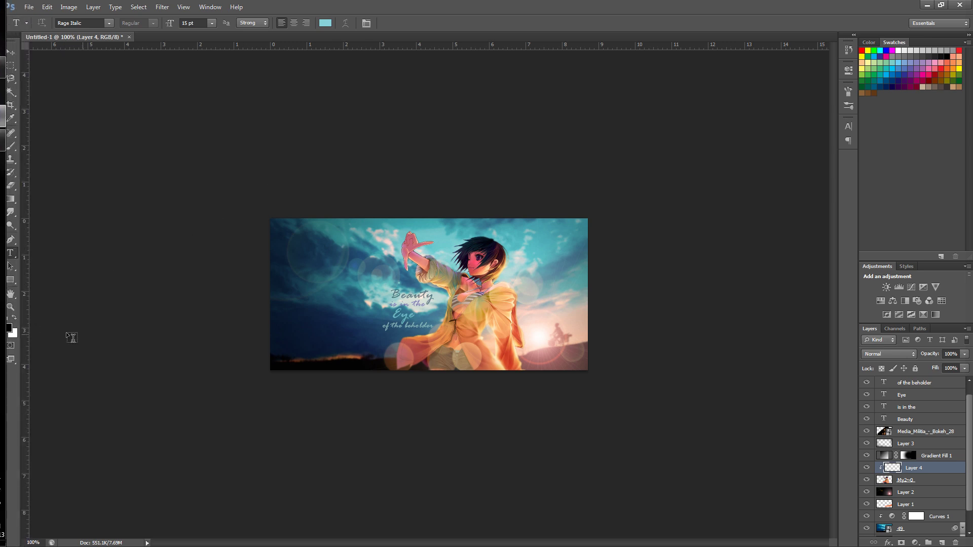
- Sample dark teal (245e6f) from the clouds as the foreground colour and brush it over the figure's face, neck and raised arm
{"action": "left_click", "coordinate": [15, 320]}
{"action": "left_click", "coordinate": [8, 328]}
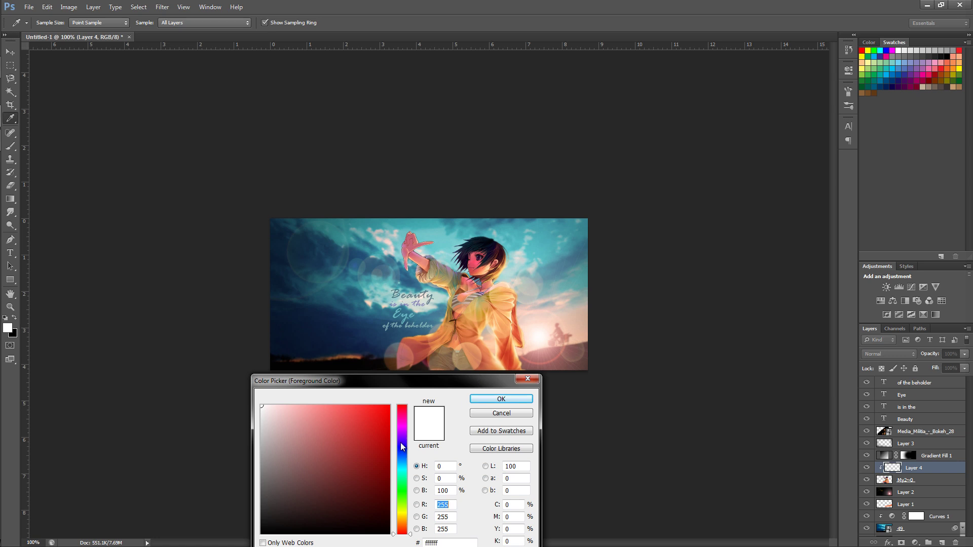
{"action": "left_click", "coordinate": [330, 295]}
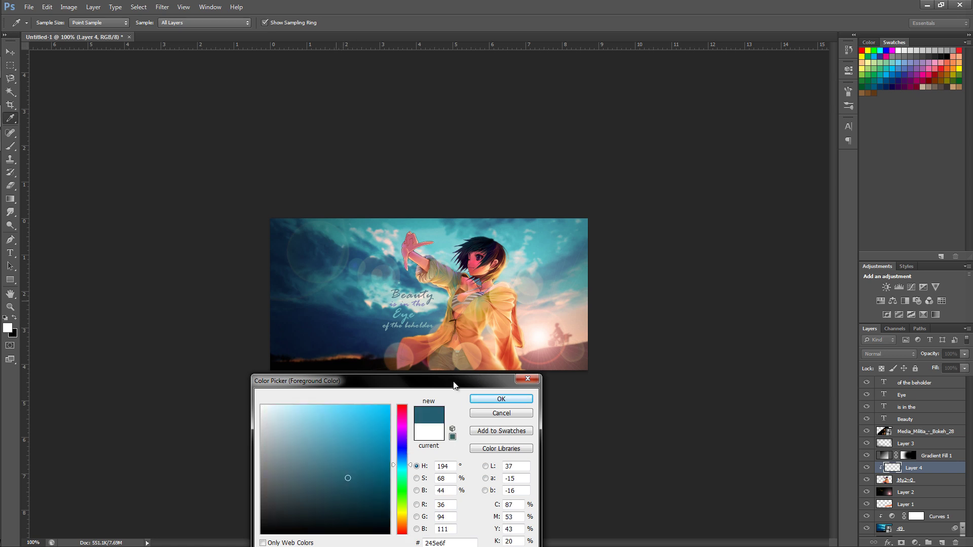
{"action": "left_click", "coordinate": [501, 399]}
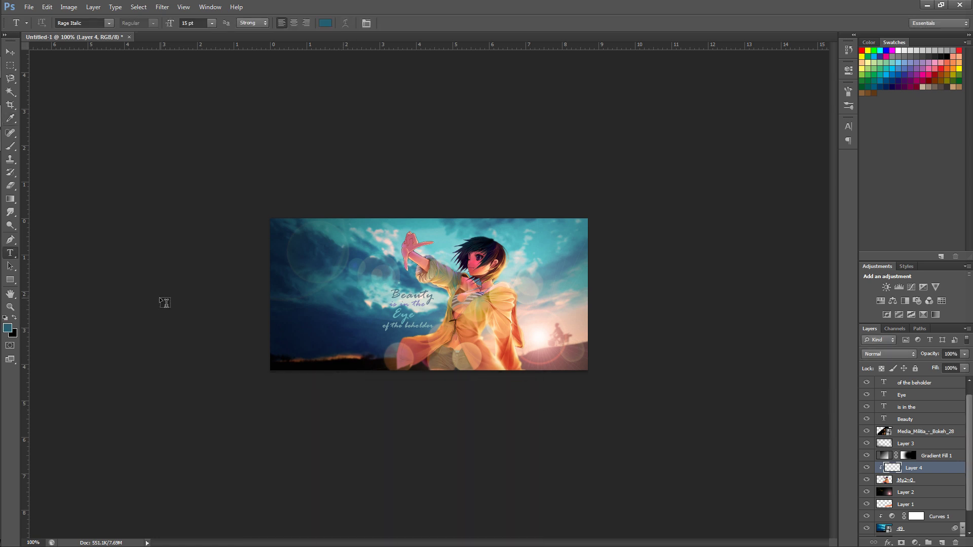
{"action": "key", "text": "b"}
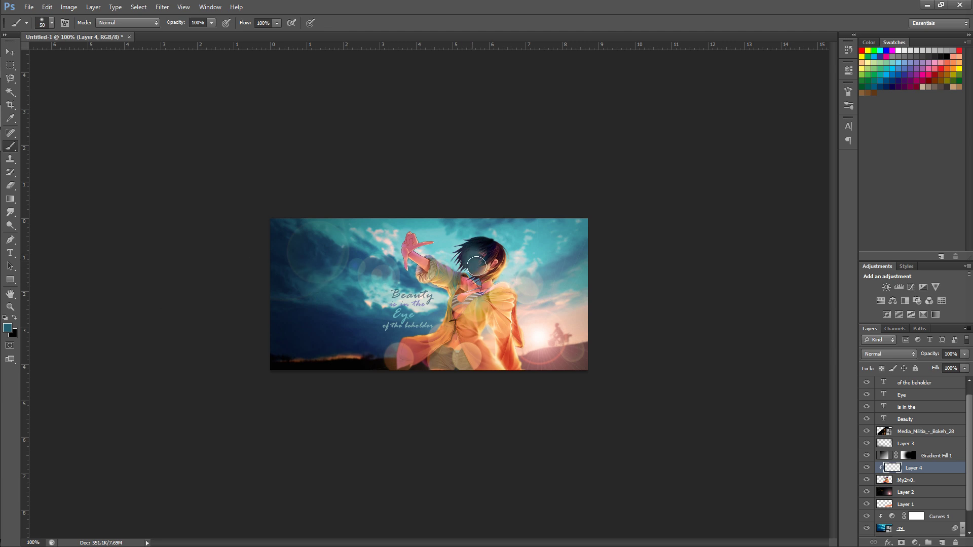
{"action": "mouse_move", "coordinate": [477, 266]}
{"action": "left_mouse_down"}
{"action": "mouse_move", "coordinate": [459, 282]}
{"action": "mouse_move", "coordinate": [479, 283]}
{"action": "mouse_move", "coordinate": [443, 268]}
{"action": "mouse_move", "coordinate": [469, 259]}
{"action": "mouse_move", "coordinate": [416, 268]}
{"action": "mouse_move", "coordinate": [459, 272]}
{"action": "mouse_move", "coordinate": [479, 288]}
{"action": "left_mouse_up"}
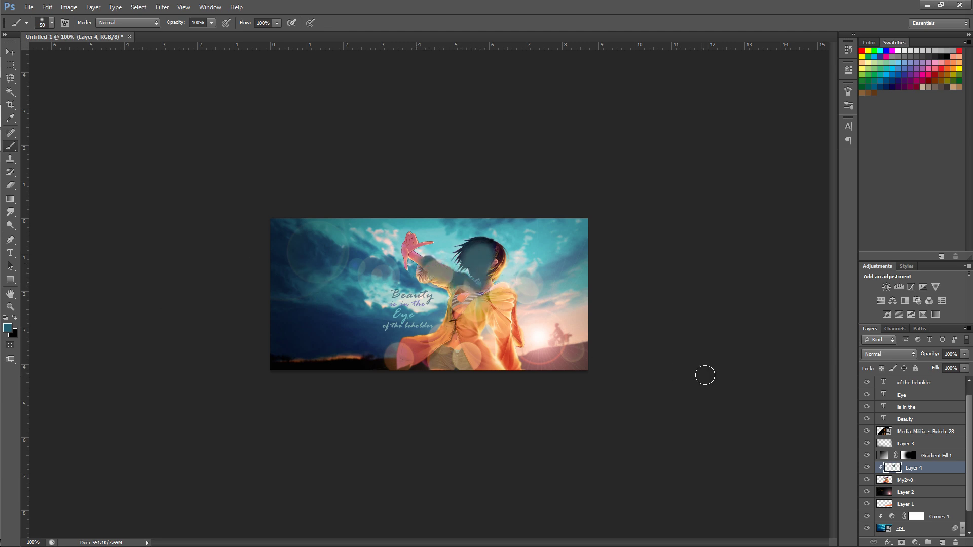
- Erase the teal paint from the figure's arm, chest and face, and lower the clipped layer's opacity to 18%
{"action": "key", "text": "e"}
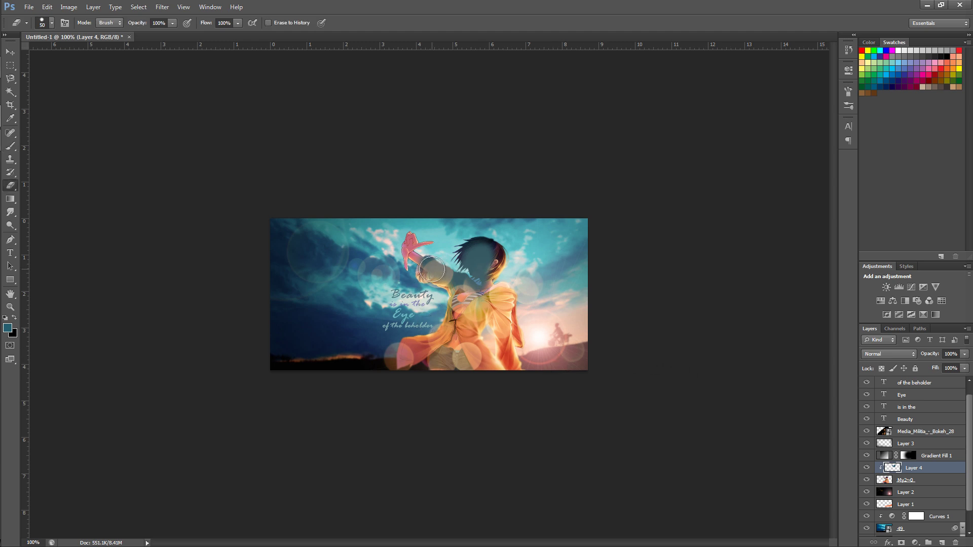
{"action": "mouse_move", "coordinate": [432, 270]}
{"action": "left_mouse_down"}
{"action": "mouse_move", "coordinate": [450, 285]}
{"action": "mouse_move", "coordinate": [485, 303]}
{"action": "left_mouse_up"}
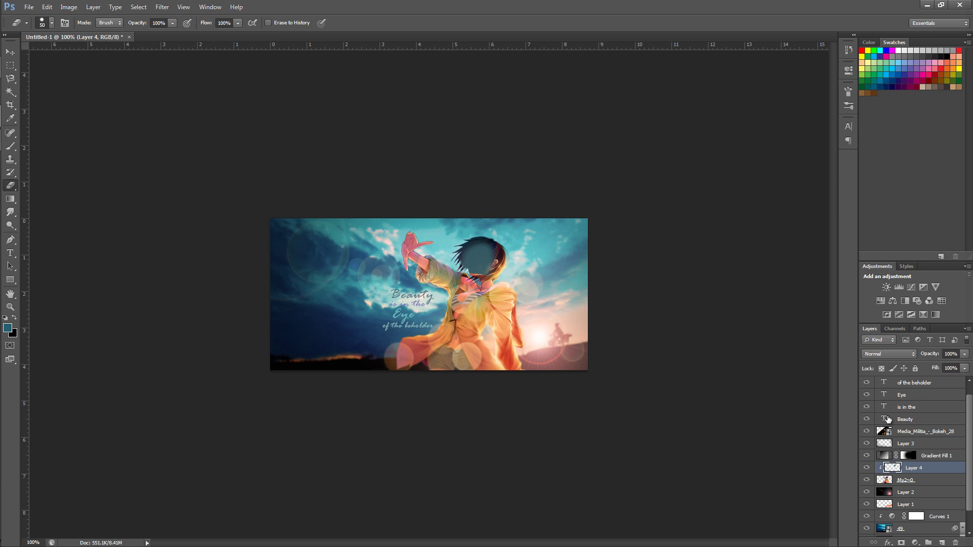
{"action": "left_click_drag", "start_coordinate": [928, 353], "coordinate": [887, 368]}
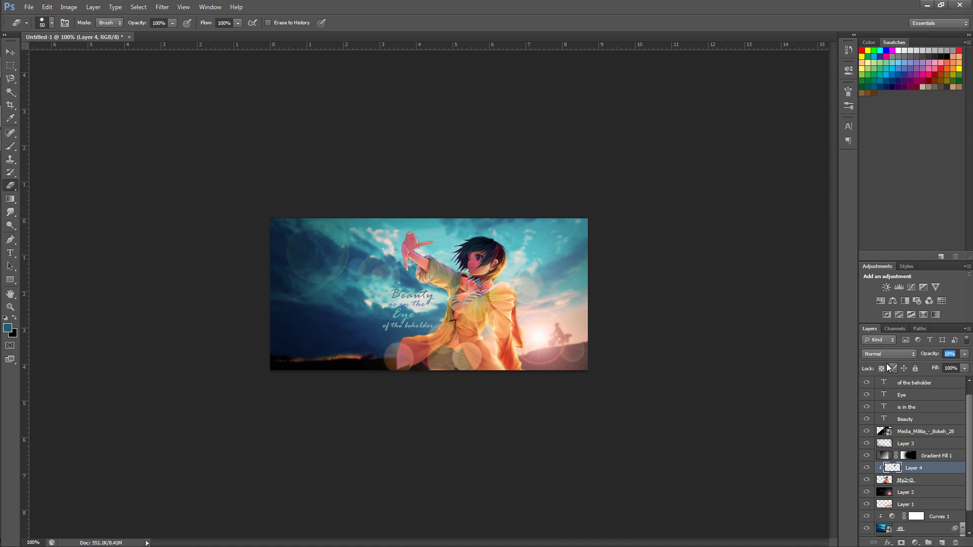
{"action": "mouse_move", "coordinate": [502, 251]}
{"action": "left_mouse_down"}
{"action": "mouse_move", "coordinate": [474, 266]}
{"action": "mouse_move", "coordinate": [488, 262]}
{"action": "left_mouse_up"}
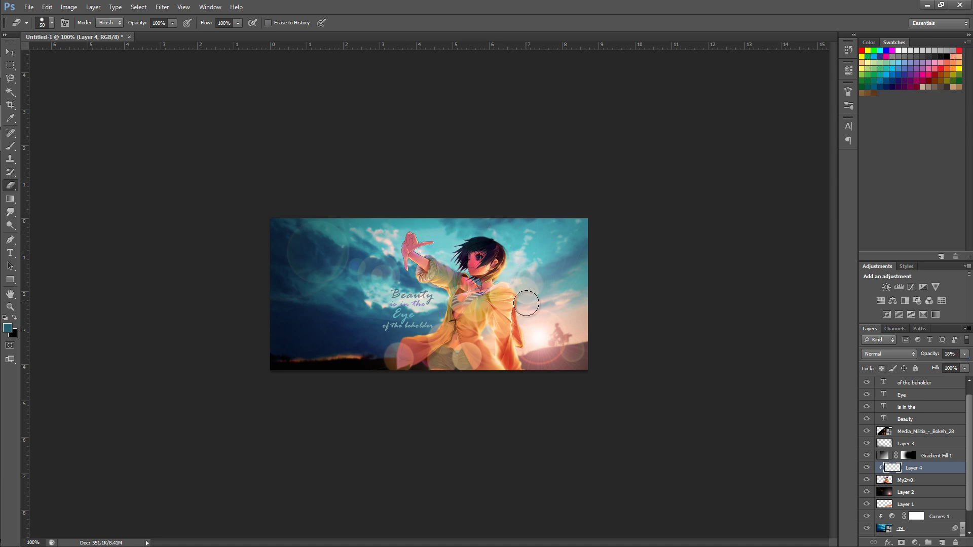
- Brush soft teal shading over the figure's face, neck and near shoulder on the clipped layer
{"action": "key", "text": "ctrl+plus"}
{"action": "key", "text": "ctrl+plus"}
{"action": "key", "text": "ctrl+plus"}
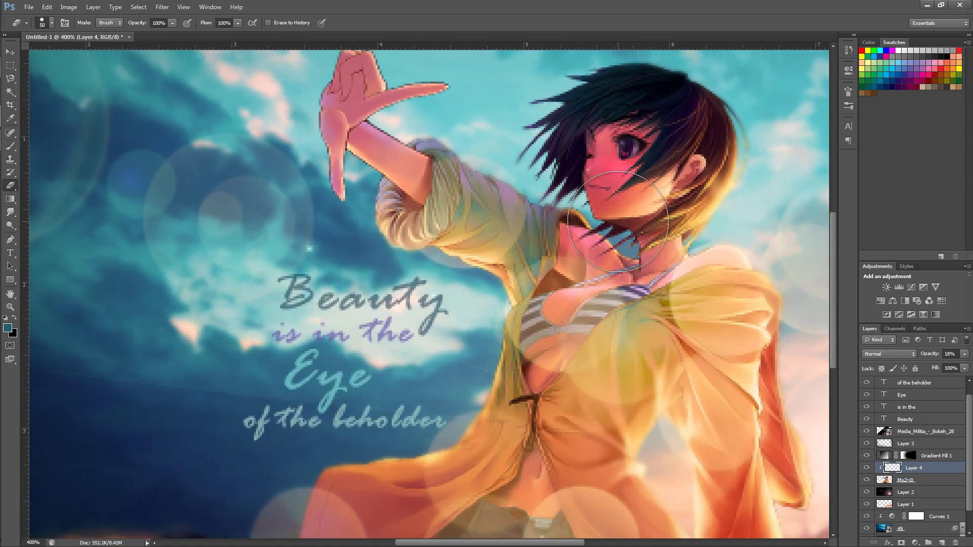
{"action": "key", "text": "b"}
{"action": "mouse_move", "coordinate": [615, 202]}
{"action": "left_mouse_down"}
{"action": "mouse_move", "coordinate": [603, 167]}
{"action": "mouse_move", "coordinate": [623, 162]}
{"action": "mouse_move", "coordinate": [635, 198]}
{"action": "mouse_move", "coordinate": [628, 172]}
{"action": "mouse_move", "coordinate": [605, 162]}
{"action": "mouse_move", "coordinate": [623, 223]}
{"action": "mouse_move", "coordinate": [692, 279]}
{"action": "mouse_move", "coordinate": [641, 273]}
{"action": "mouse_move", "coordinate": [653, 262]}
{"action": "mouse_move", "coordinate": [588, 257]}
{"action": "left_mouse_up"}
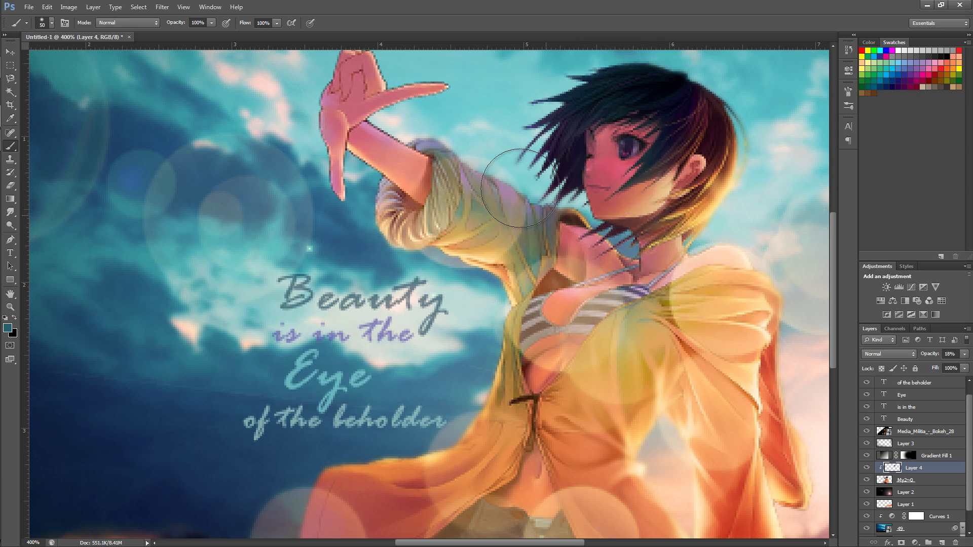
- Compare the whole banner with the teal shading layer hidden and shown
{"action": "key", "text": "ctrl+minus"}
{"action": "key", "text": "ctrl+minus"}
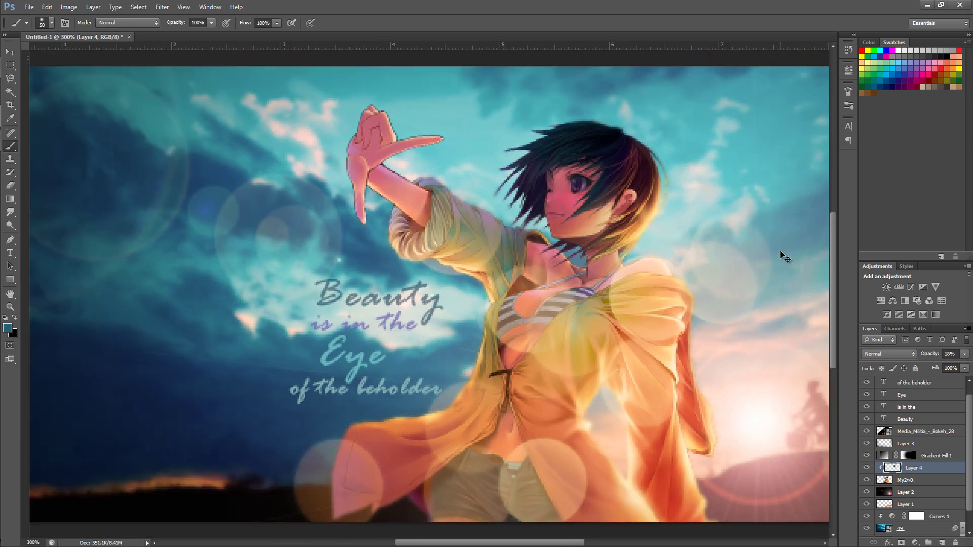
{"action": "key", "text": "ctrl+minus"}
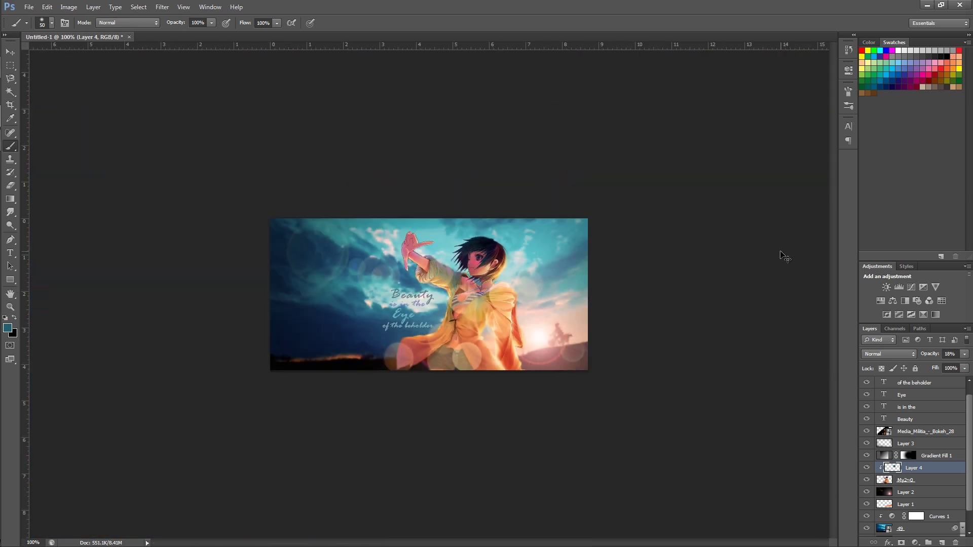
{"action": "left_click", "coordinate": [868, 467]}
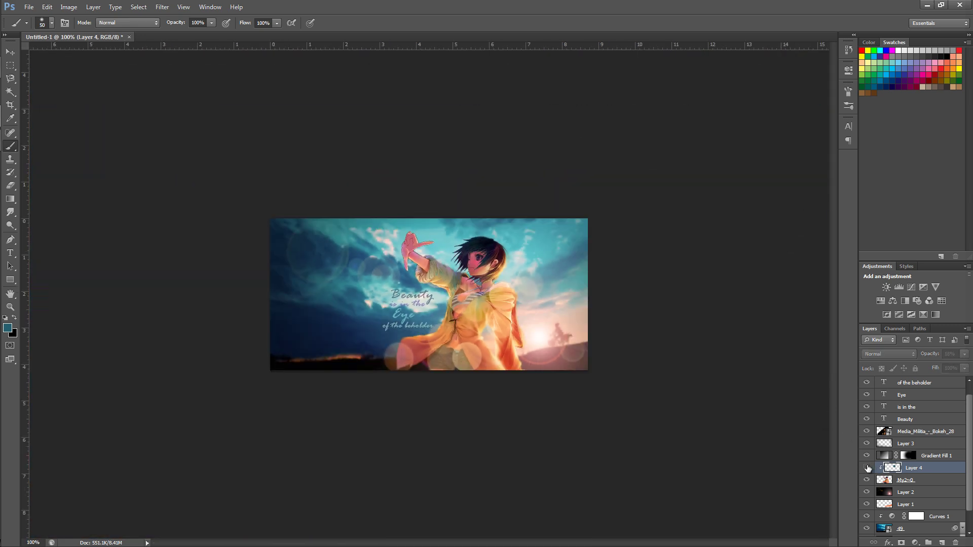
{"action": "left_click", "coordinate": [867, 468]}
{"action": "left_click", "coordinate": [867, 467]}
{"action": "left_click", "coordinate": [868, 467]}
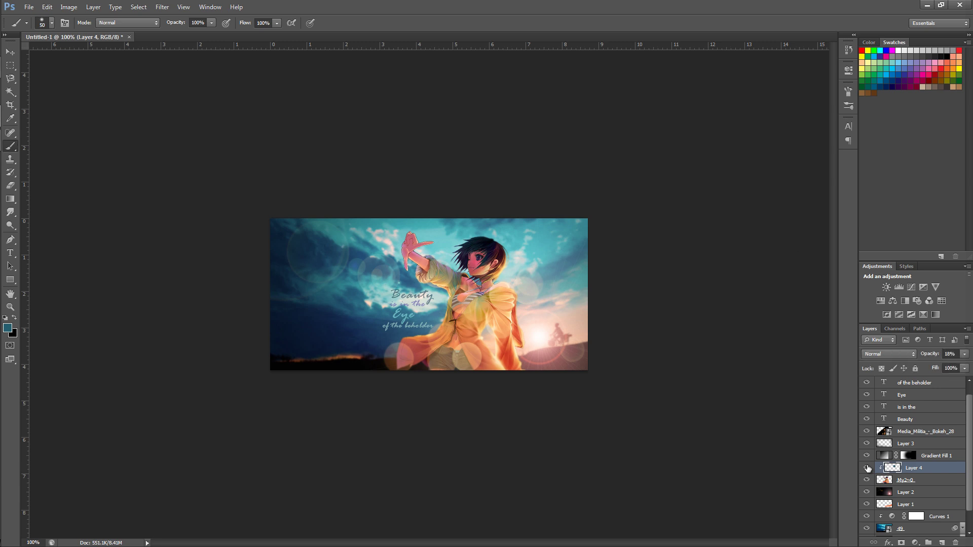
{"action": "left_click", "coordinate": [868, 468]}
{"action": "left_click", "coordinate": [867, 468]}
- Examine the figure's shading and the quote text up close and at actual size
{"action": "key", "text": "ctrl+plus"}
{"action": "key", "text": "ctrl+plus"}
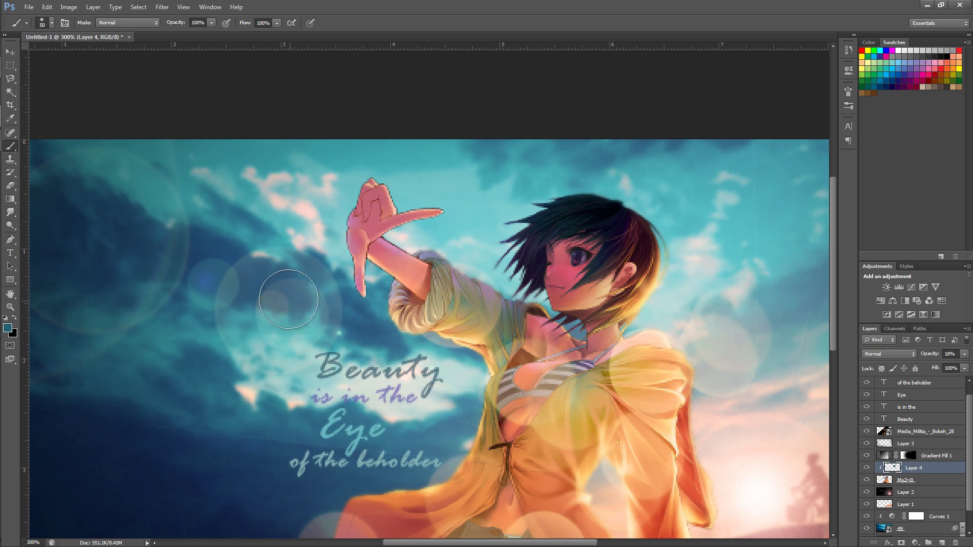
{"action": "scroll", "coordinate": [723, 397], "scroll_direction": "down", "scroll_amount": 2}
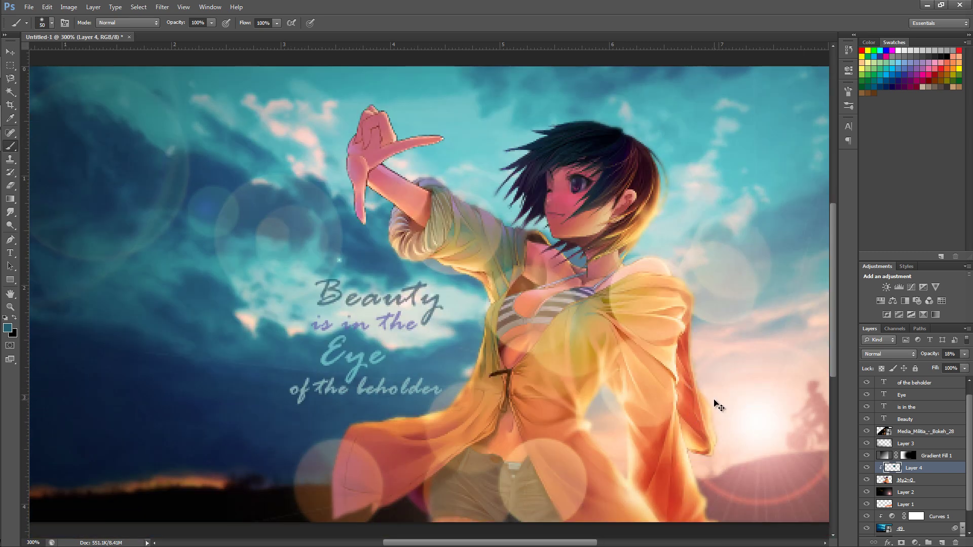
{"action": "scroll", "coordinate": [713, 399], "scroll_direction": "down", "scroll_amount": 1}
{"action": "scroll", "coordinate": [713, 399], "scroll_direction": "up", "scroll_amount": 1}
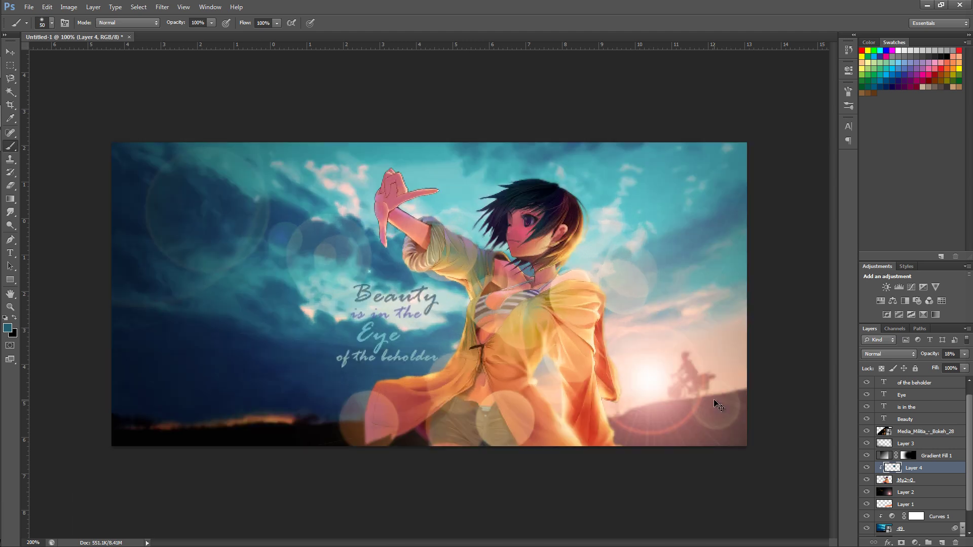
{"action": "scroll", "coordinate": [714, 399], "scroll_direction": "down", "scroll_amount": 1}
{"action": "scroll", "coordinate": [719, 405], "scroll_direction": "down", "scroll_amount": 1}
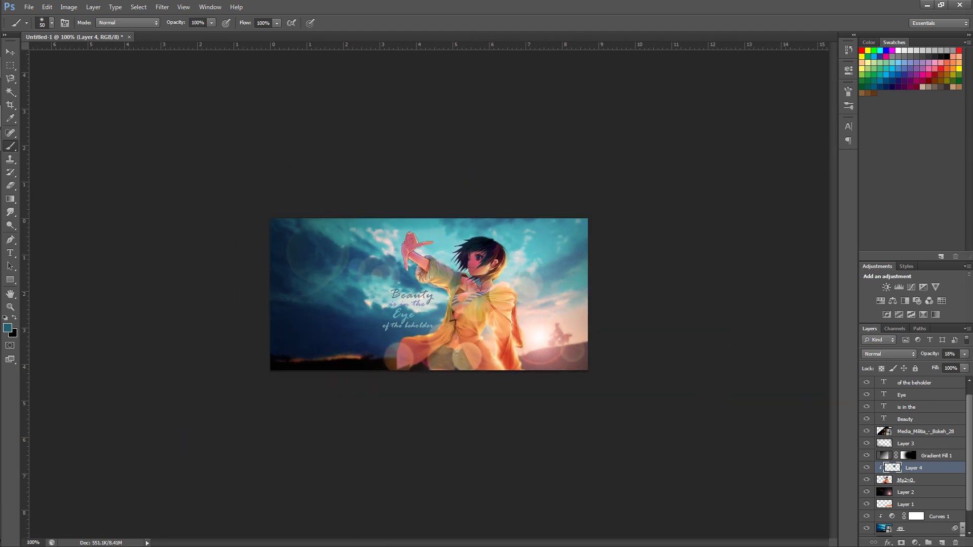
- Delete the clipped teal shading layer above the My2~0 figure layer
{"action": "left_click", "coordinate": [922, 479]}
{"action": "left_click", "coordinate": [893, 481], "text": "ctrl"}
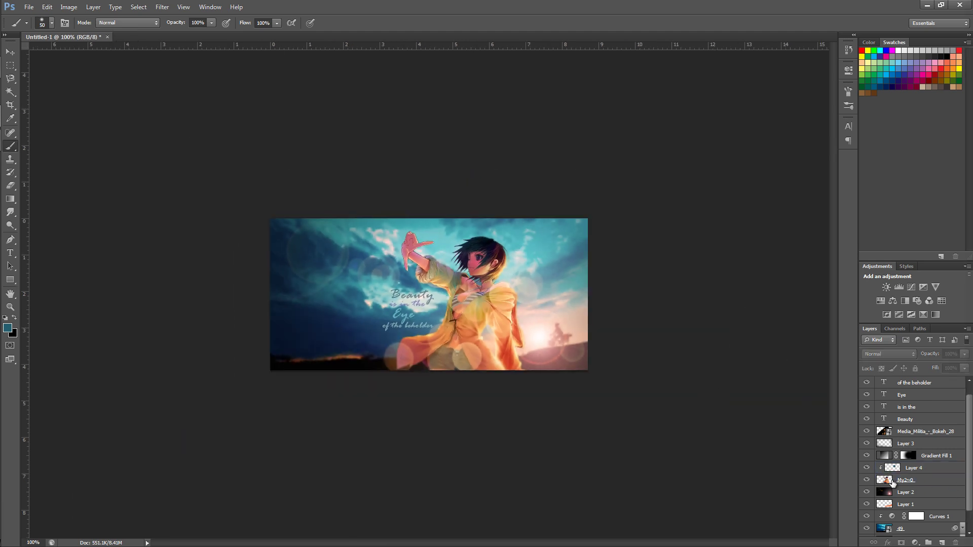
{"action": "left_click", "coordinate": [929, 469]}
{"action": "key", "text": "Delete"}
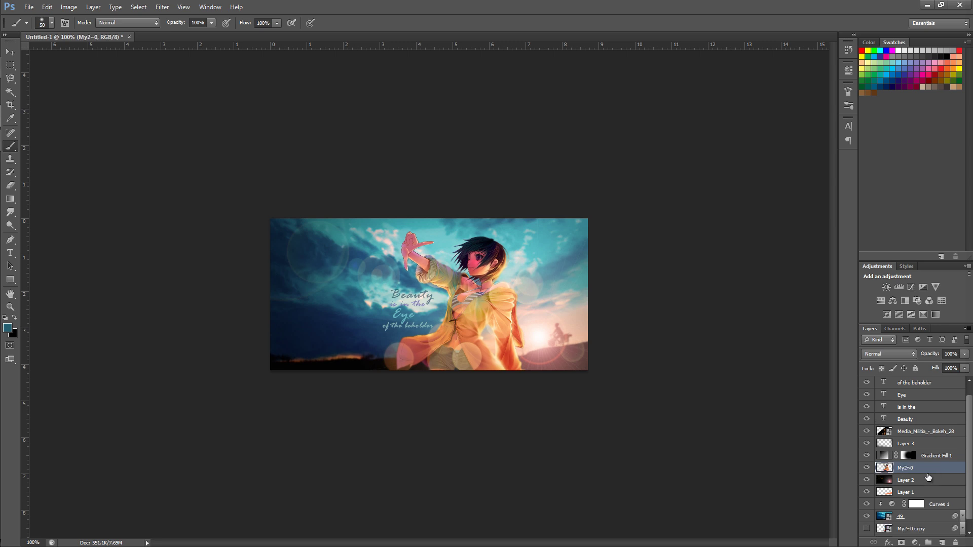
- Duplicate the My2~0 figure onto a new layer, hide the duplicate and select the original figure layer
{"action": "left_click", "coordinate": [886, 468], "text": "ctrl"}
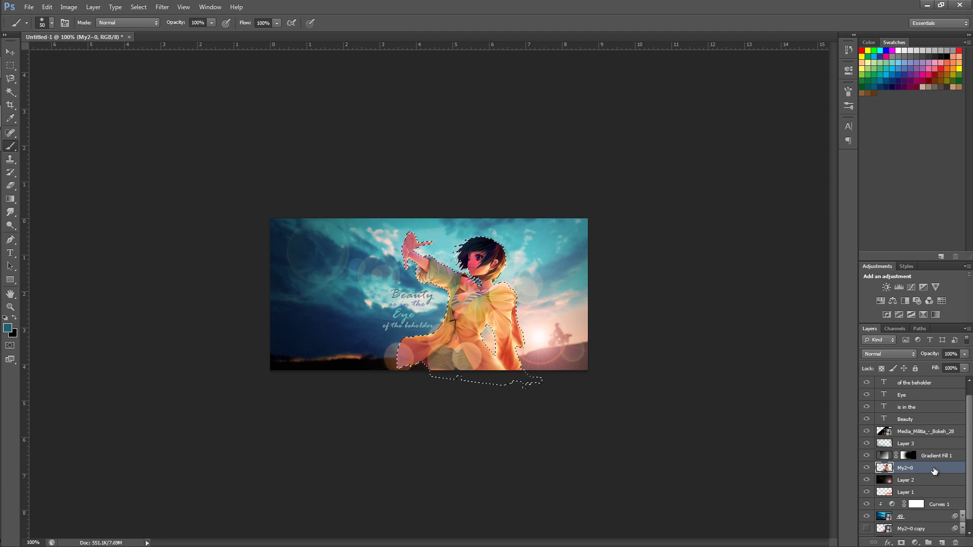
{"action": "key", "text": "ctrl+j"}
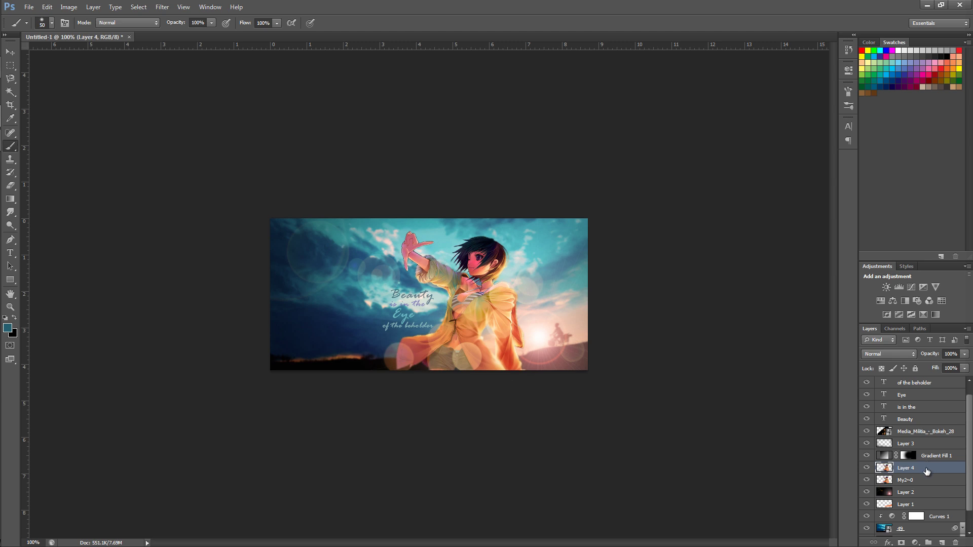
{"action": "left_click", "coordinate": [867, 468]}
{"action": "left_click", "coordinate": [931, 480]}
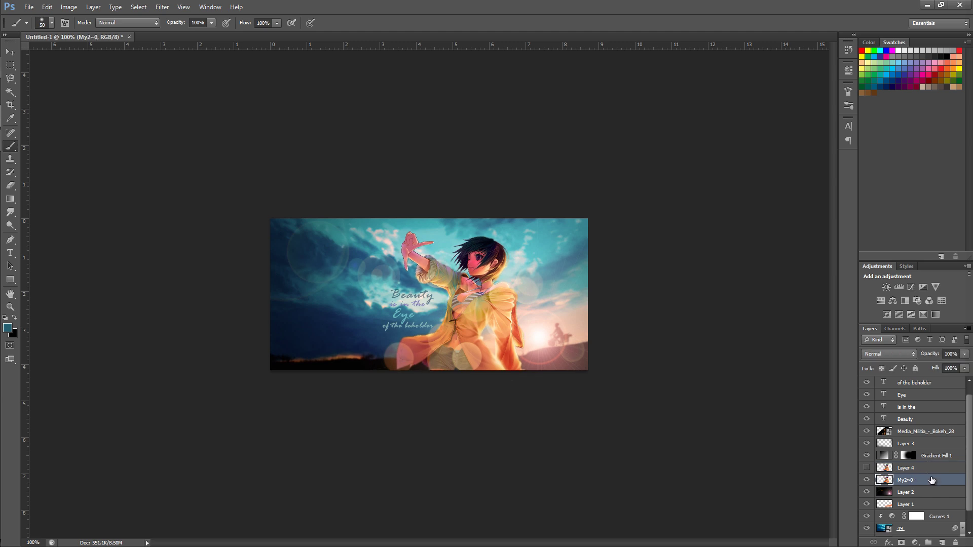
- Trim the original figure's edge by loading its outline, contracting it by 1 pixel, inverting it and deleting the rim, and deselect
{"action": "left_click", "coordinate": [885, 482], "text": "ctrl"}
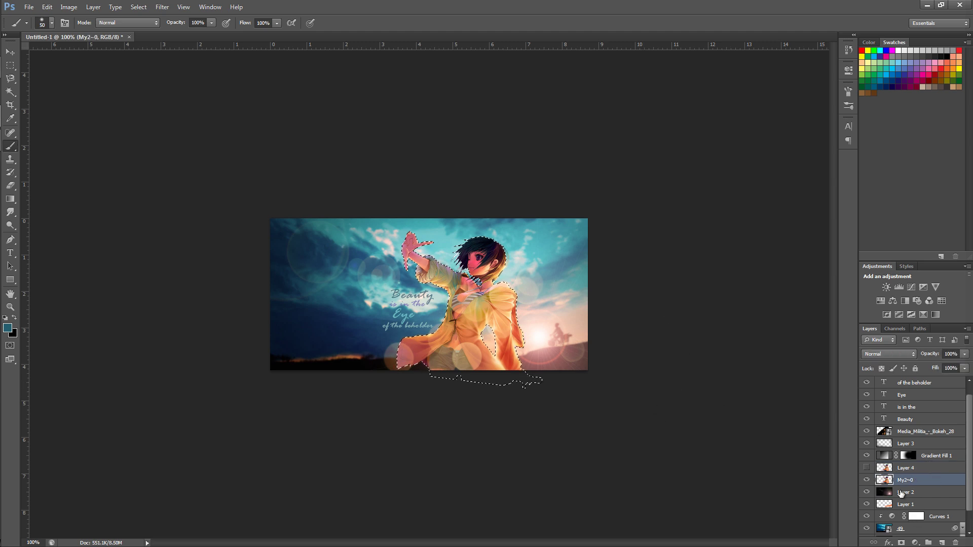
{"action": "left_click", "coordinate": [162, 7]}
{"action": "mouse_move", "coordinate": [143, 8]}
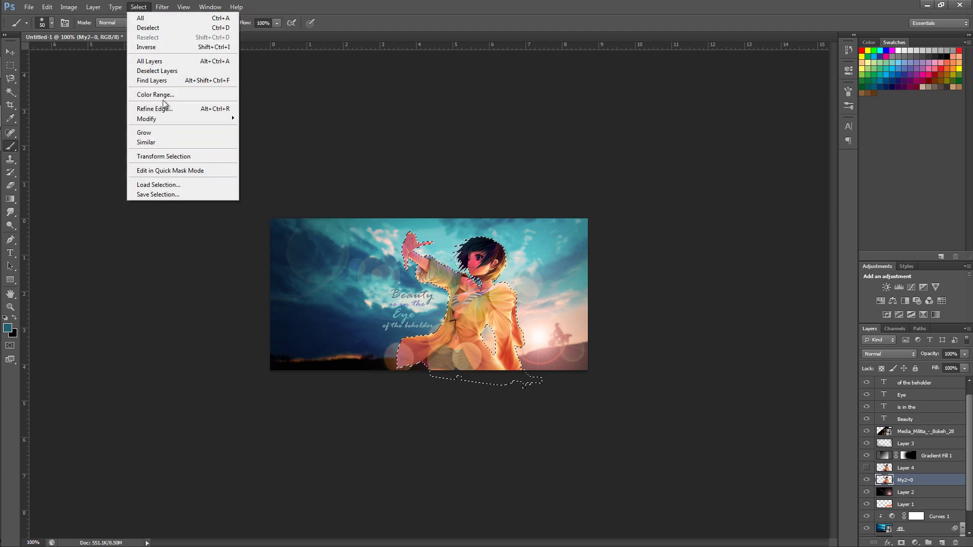
{"action": "mouse_move", "coordinate": [165, 119]}
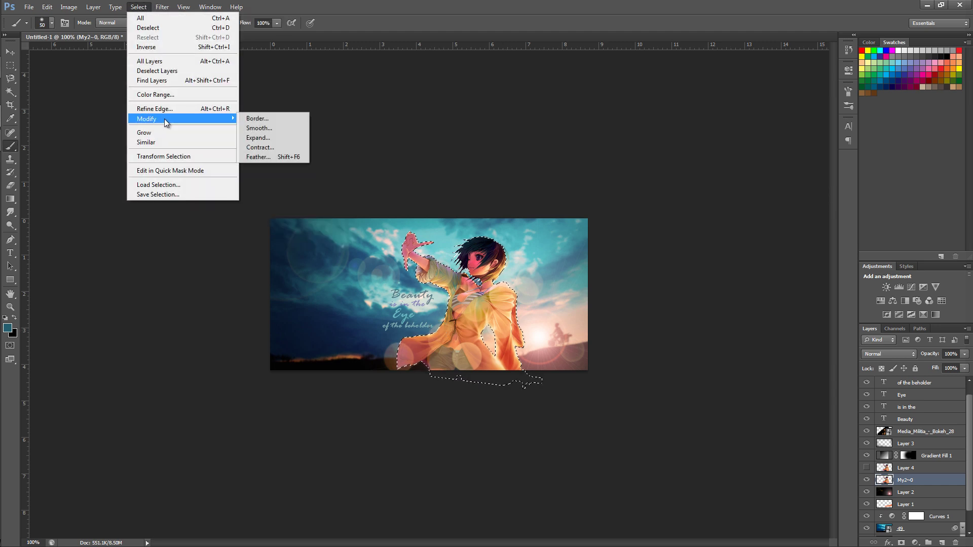
{"action": "left_click", "coordinate": [269, 147]}
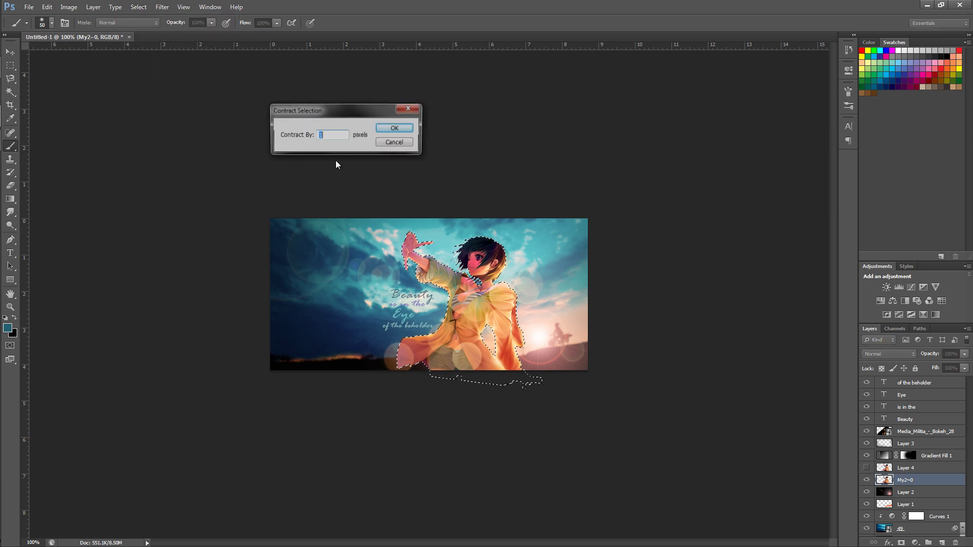
{"action": "left_click", "coordinate": [396, 129]}
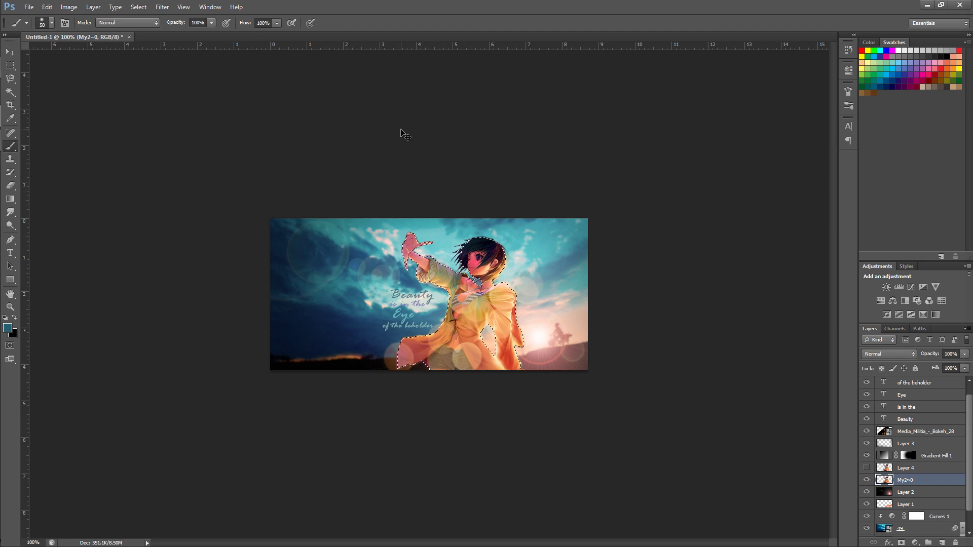
{"action": "key", "text": "ctrl+shift+i"}
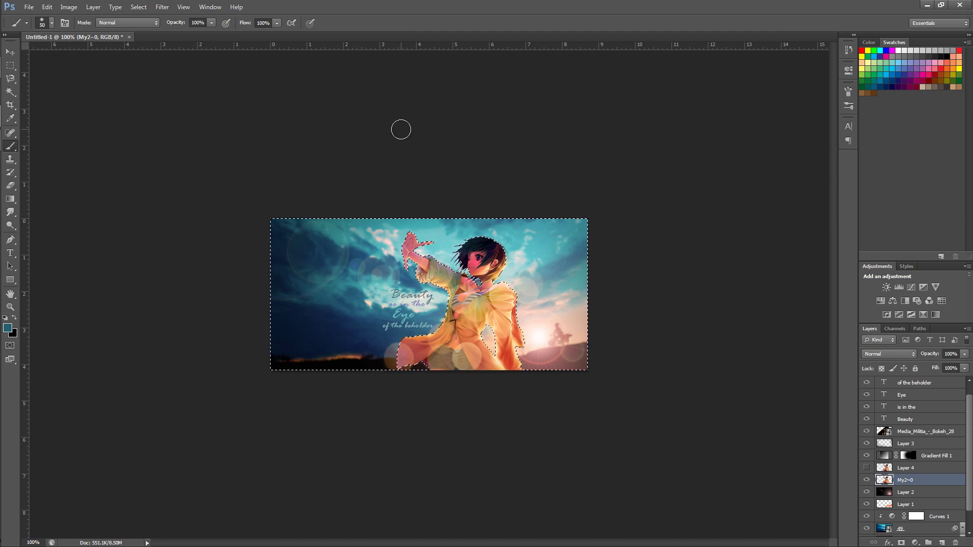
{"action": "key", "text": "ctrl+d"}
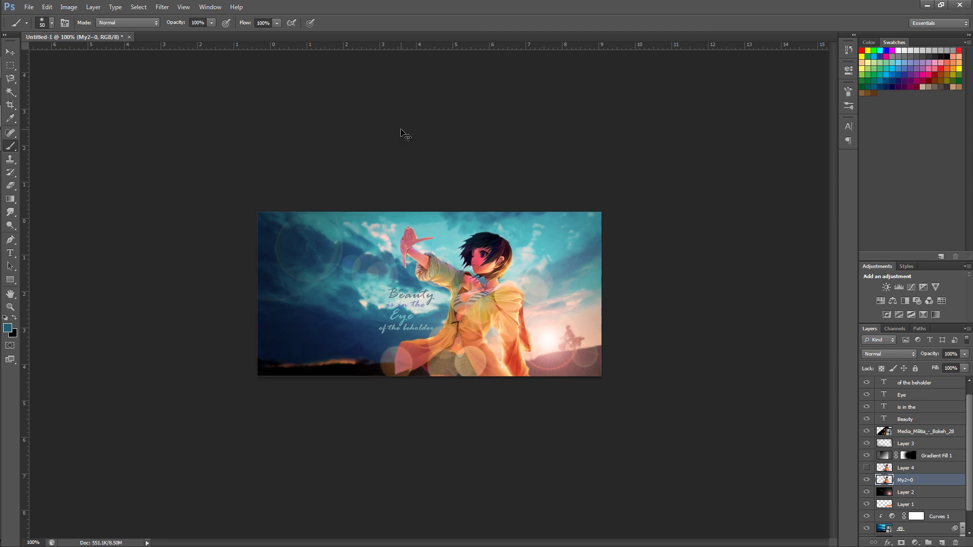
{"action": "scroll", "coordinate": [401, 130], "scroll_direction": "up", "scroll_amount": 3}
{"action": "scroll", "coordinate": [404, 135], "scroll_direction": "down", "scroll_amount": 3}
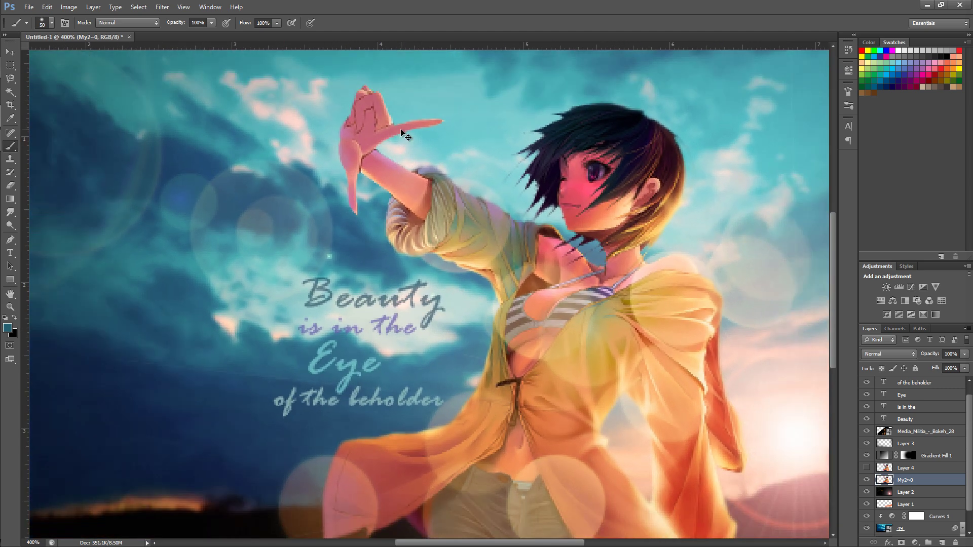
{"action": "scroll", "coordinate": [404, 135], "scroll_direction": "up", "scroll_amount": 3}
{"action": "scroll", "coordinate": [404, 134], "scroll_direction": "down", "scroll_amount": 2}
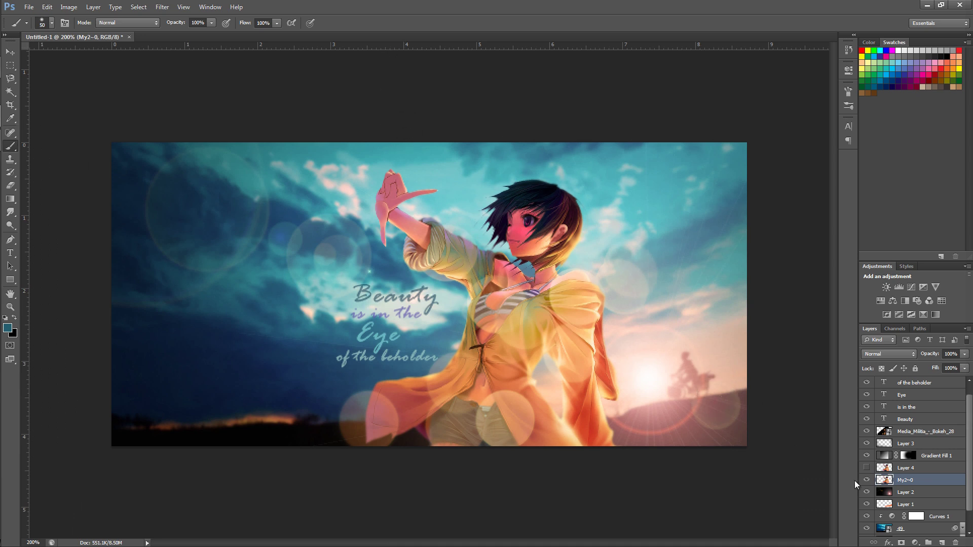
- Show the duplicated figure layer and give it a single white layer mask
{"action": "left_click", "coordinate": [866, 467]}
{"action": "left_click", "coordinate": [917, 469]}
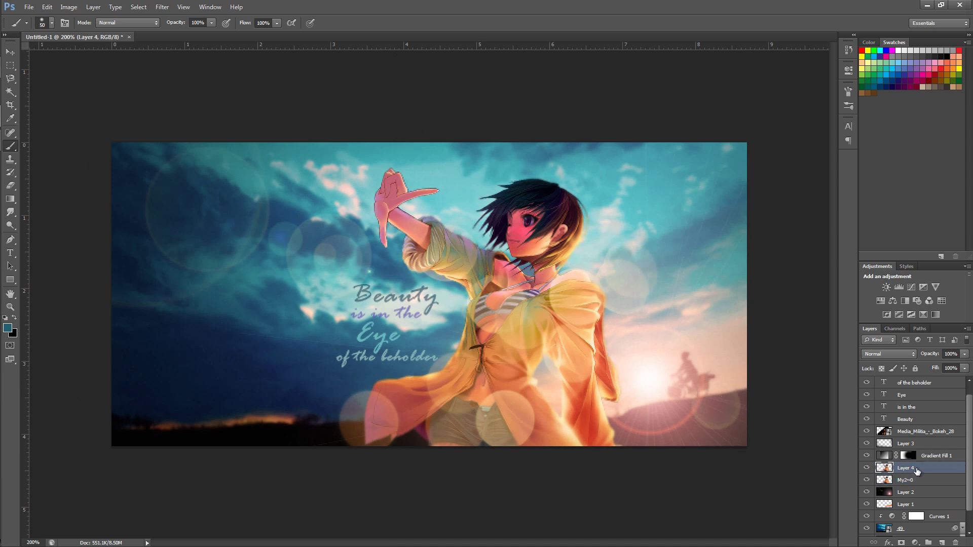
{"action": "left_click", "coordinate": [901, 543]}
{"action": "left_click", "coordinate": [900, 543]}
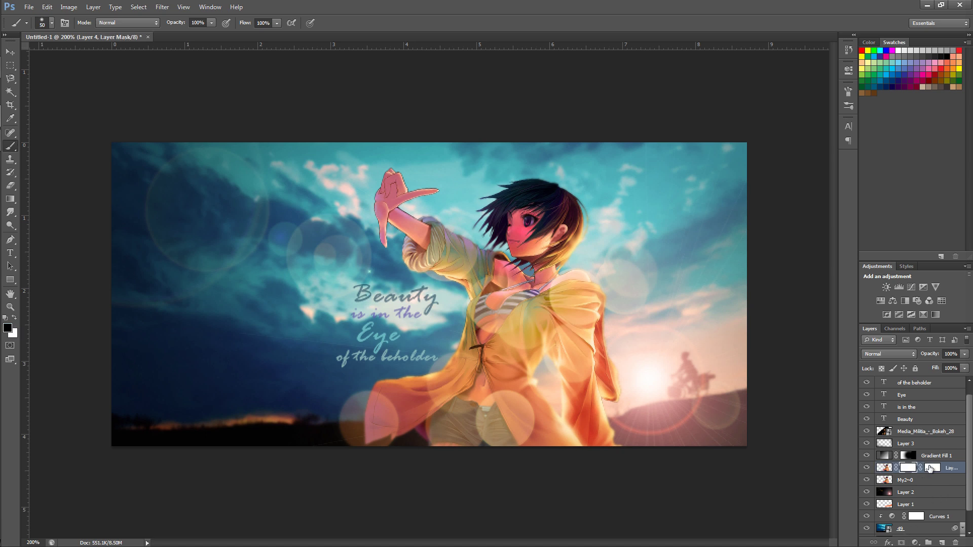
{"action": "key", "text": "ctrl+z"}
- Paint black on the duplicate's mask along the raised hand, arm, coat and body to hide its outer edge
{"action": "left_click", "coordinate": [5, 330]}
{"action": "left_click", "coordinate": [518, 414]}
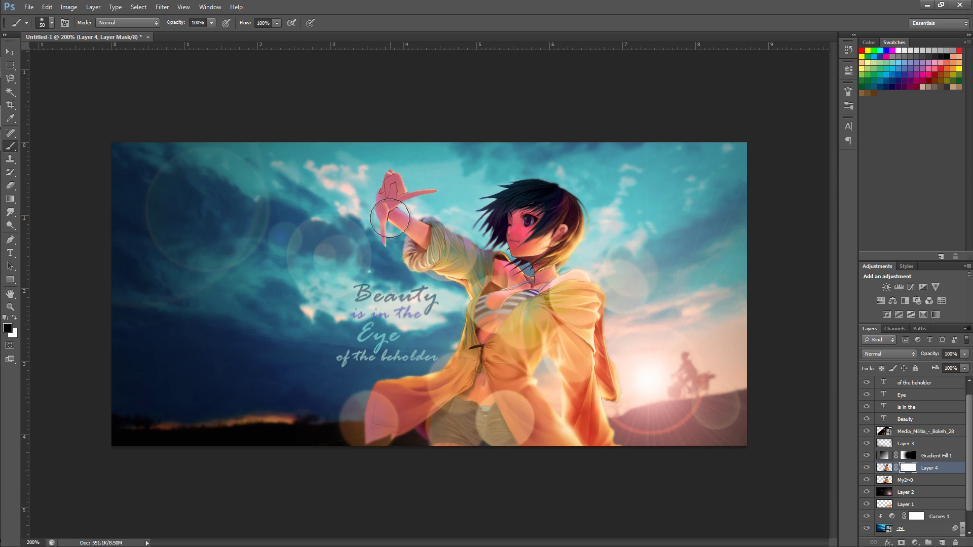
{"action": "mouse_move", "coordinate": [404, 225]}
{"action": "left_mouse_down"}
{"action": "mouse_move", "coordinate": [390, 235]}
{"action": "mouse_move", "coordinate": [421, 251]}
{"action": "left_mouse_up"}
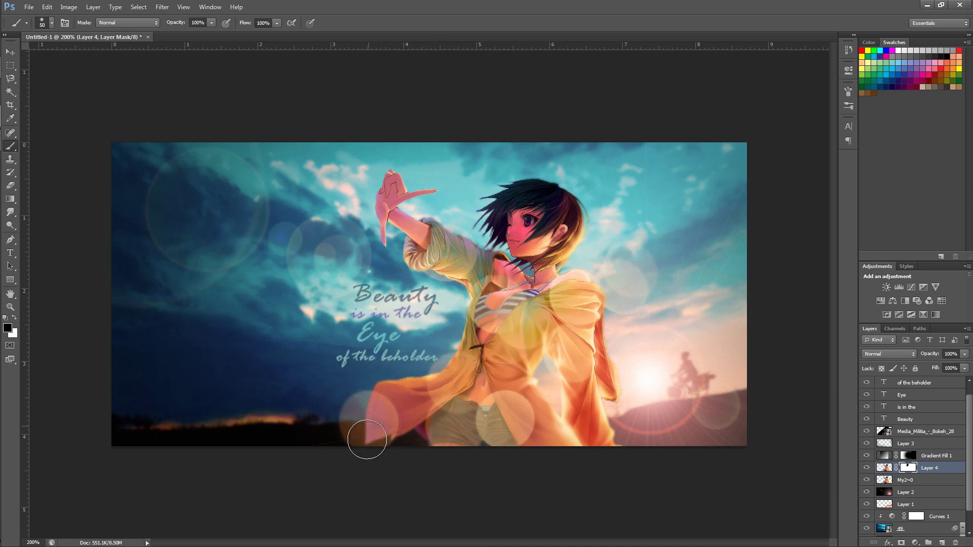
{"action": "mouse_move", "coordinate": [534, 458]}
{"action": "left_mouse_down"}
{"action": "mouse_move", "coordinate": [580, 437]}
{"action": "mouse_move", "coordinate": [547, 403]}
{"action": "mouse_move", "coordinate": [538, 371]}
{"action": "mouse_move", "coordinate": [555, 356]}
{"action": "mouse_move", "coordinate": [558, 385]}
{"action": "mouse_move", "coordinate": [598, 425]}
{"action": "mouse_move", "coordinate": [617, 422]}
{"action": "mouse_move", "coordinate": [603, 285]}
{"action": "mouse_move", "coordinate": [569, 284]}
{"action": "mouse_move", "coordinate": [577, 291]}
{"action": "mouse_move", "coordinate": [563, 300]}
{"action": "mouse_move", "coordinate": [598, 288]}
{"action": "mouse_move", "coordinate": [620, 237]}
{"action": "mouse_move", "coordinate": [622, 258]}
{"action": "mouse_move", "coordinate": [597, 303]}
{"action": "mouse_move", "coordinate": [481, 331]}
{"action": "mouse_move", "coordinate": [395, 262]}
{"action": "mouse_move", "coordinate": [418, 222]}
{"action": "mouse_move", "coordinate": [415, 236]}
{"action": "mouse_move", "coordinate": [445, 224]}
{"action": "mouse_move", "coordinate": [476, 266]}
{"action": "left_mouse_up"}
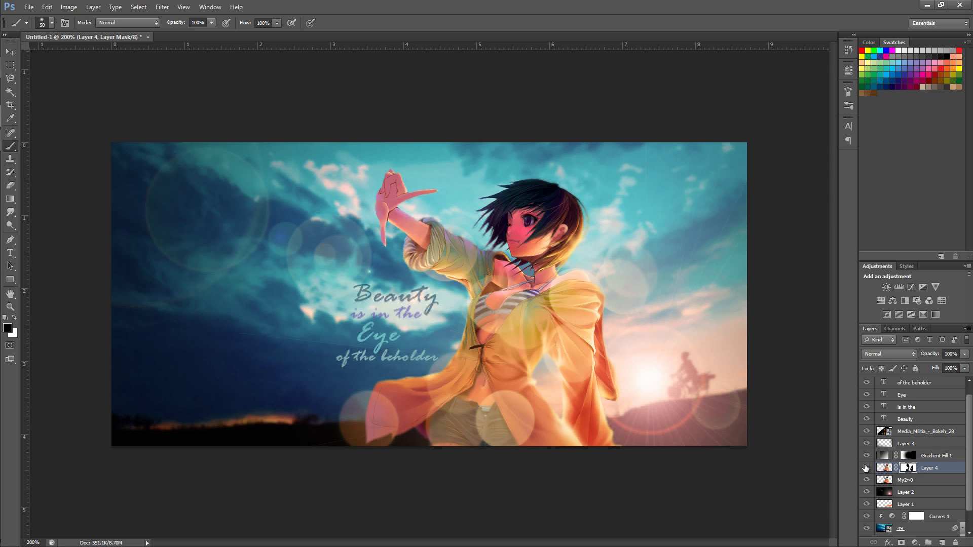
- Compare the banner with the masked figure duplicate hidden and shown, including at actual size
{"action": "left_click", "coordinate": [866, 468]}
{"action": "left_click", "coordinate": [865, 467]}
{"action": "left_click", "coordinate": [866, 467]}
{"action": "left_click", "coordinate": [865, 468]}
{"action": "left_click", "coordinate": [865, 467]}
{"action": "left_click", "coordinate": [866, 467]}
{"action": "key", "text": "ctrl+minus"}
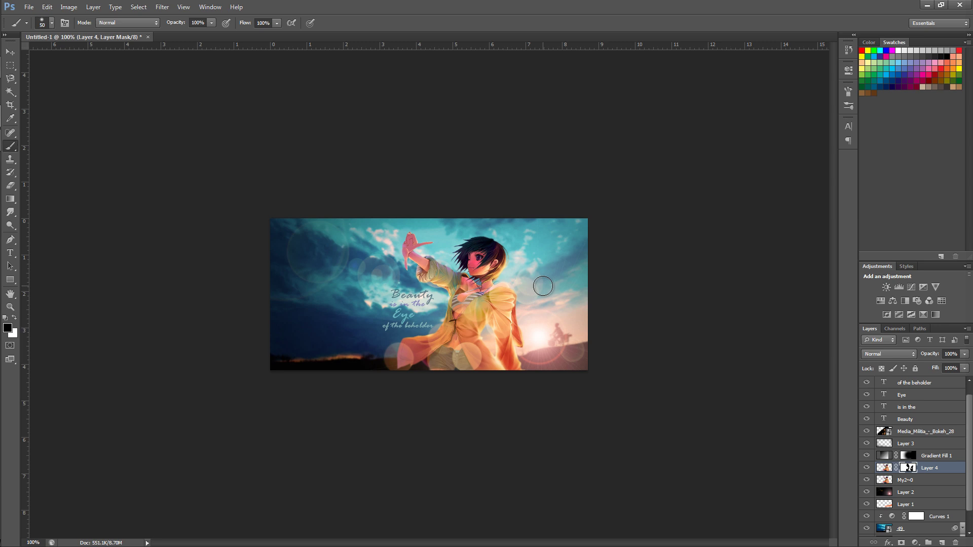
- Add a Curves adjustment layer above Photo Filter 1 and apply the automatic correction
{"action": "scroll", "coordinate": [945, 442], "scroll_direction": "up", "scroll_amount": 1}
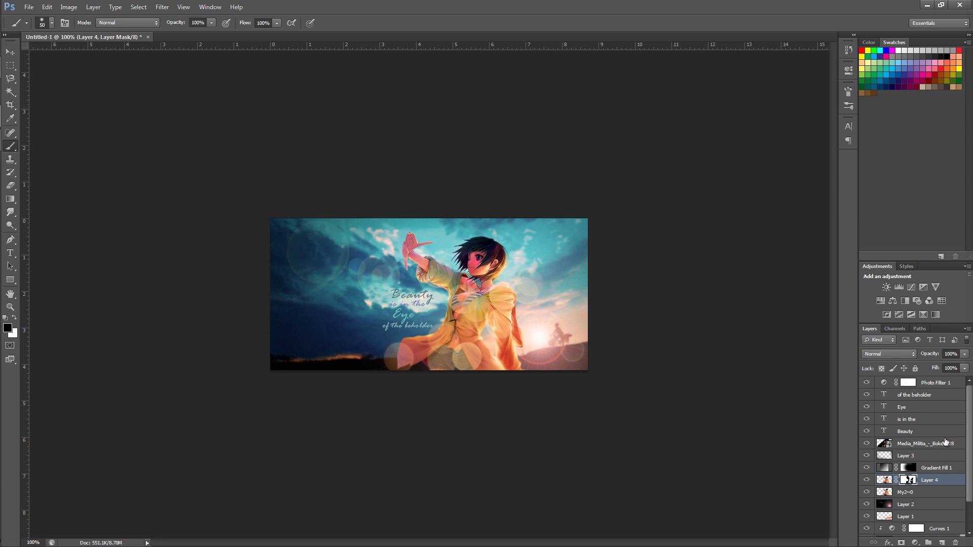
{"action": "left_click", "coordinate": [934, 383]}
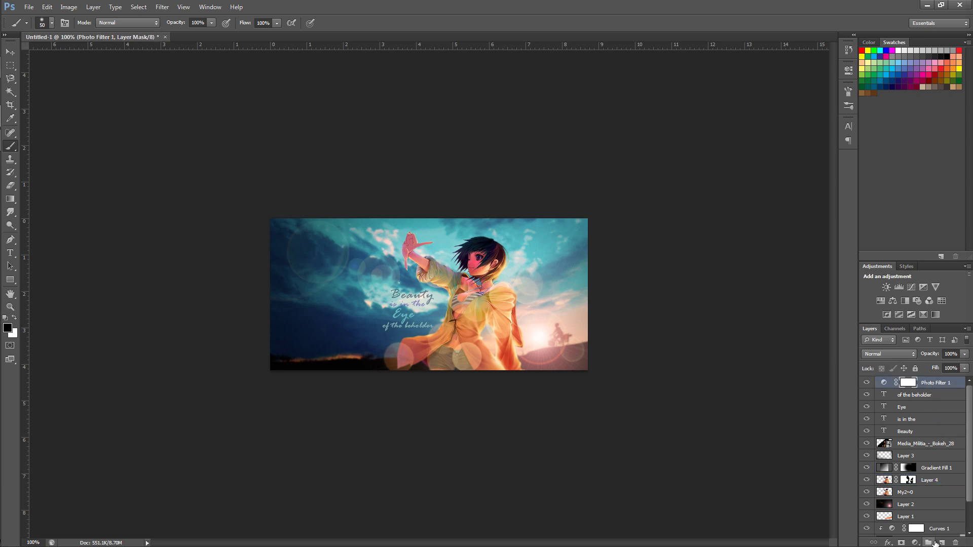
{"action": "left_click", "coordinate": [915, 542]}
{"action": "left_click", "coordinate": [904, 380]}
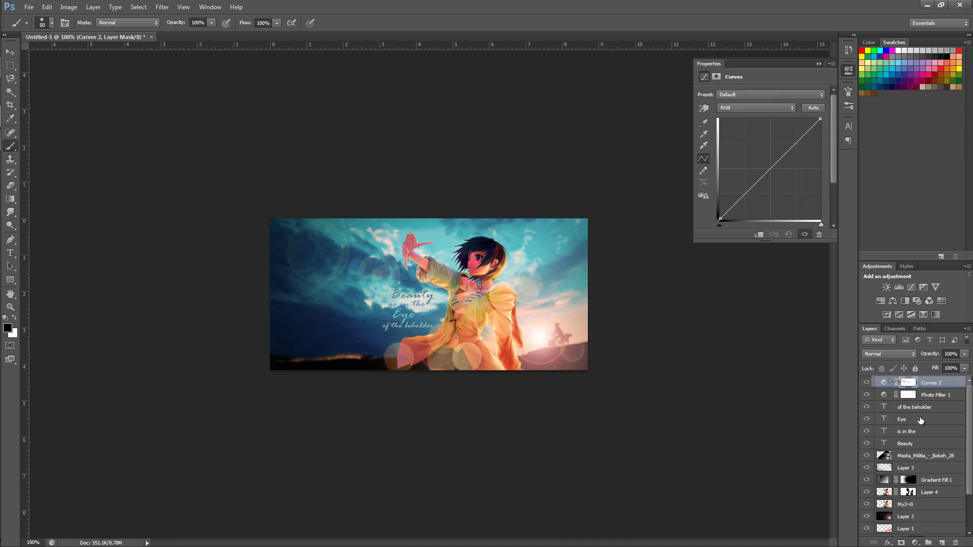
{"action": "left_click", "coordinate": [810, 109]}
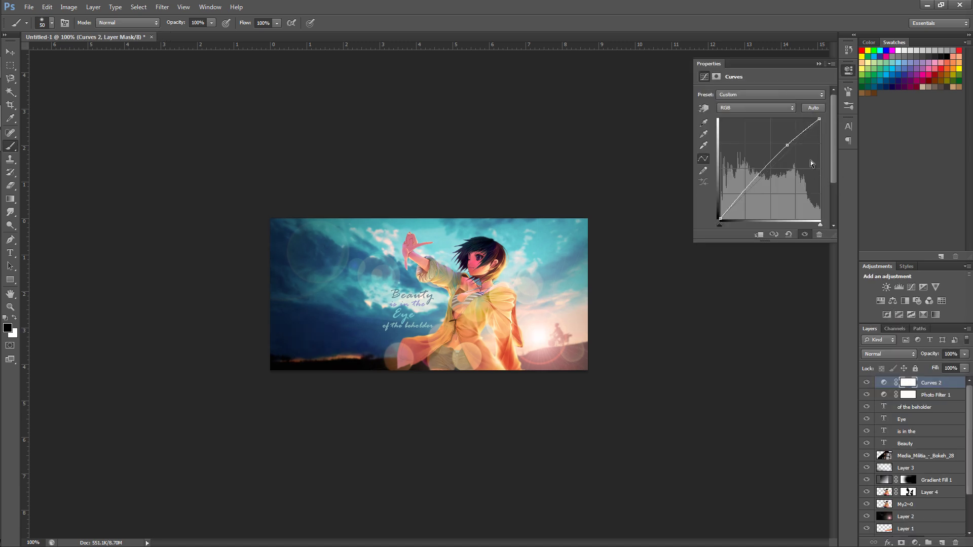
- Try an S-shaped curve with extra highlight and shadow points, and revert to the automatic curve
{"action": "left_click_drag", "start_coordinate": [779, 151], "coordinate": [780, 152]}
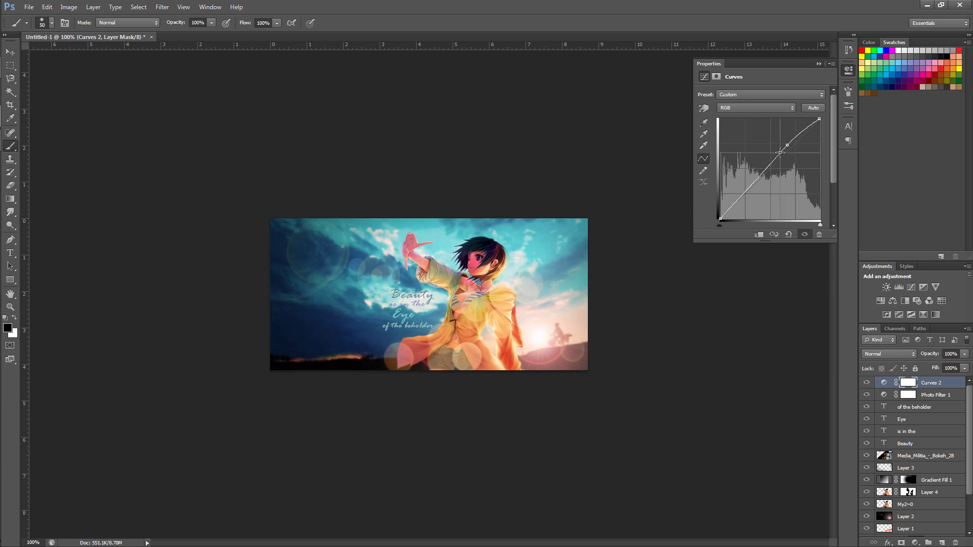
{"action": "left_click_drag", "start_coordinate": [751, 188], "coordinate": [752, 189]}
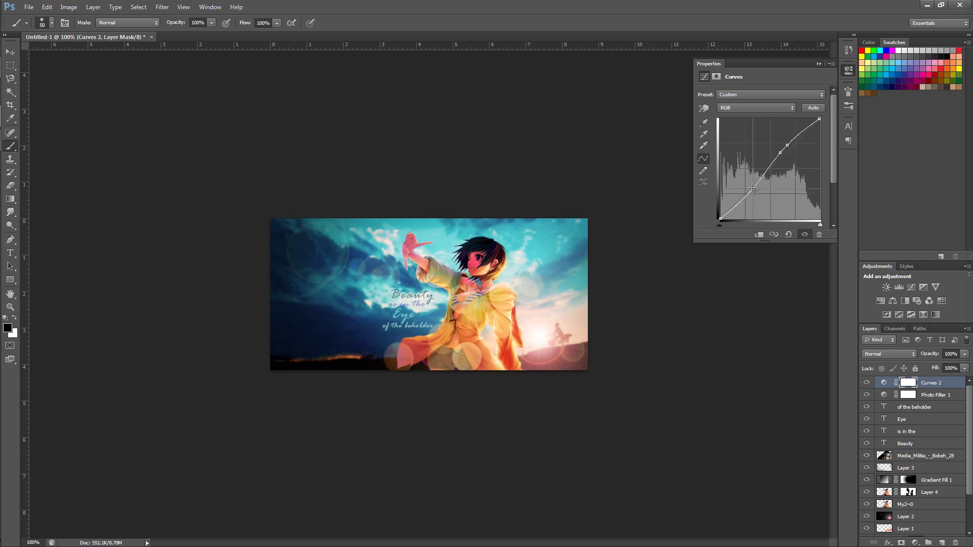
{"action": "left_click", "coordinate": [803, 234]}
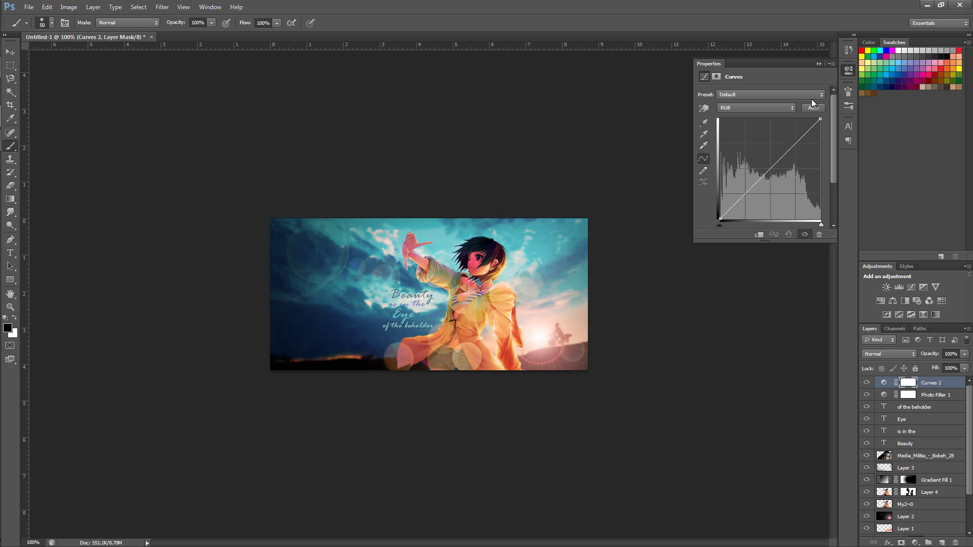
{"action": "key", "text": "ctrl+alt+z"}
{"action": "key", "text": "ctrl+alt+z"}
{"action": "key", "text": "ctrl+alt+z"}
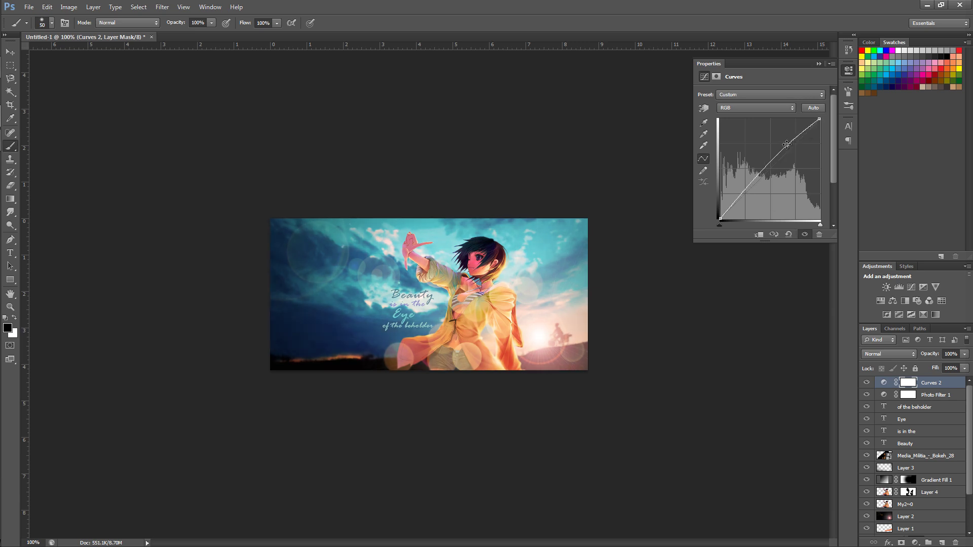
- Nudge the automatic curve's upper point slightly and close the curve settings
{"action": "left_click_drag", "start_coordinate": [787, 144], "coordinate": [787, 145]}
{"action": "left_click", "coordinate": [818, 64]}
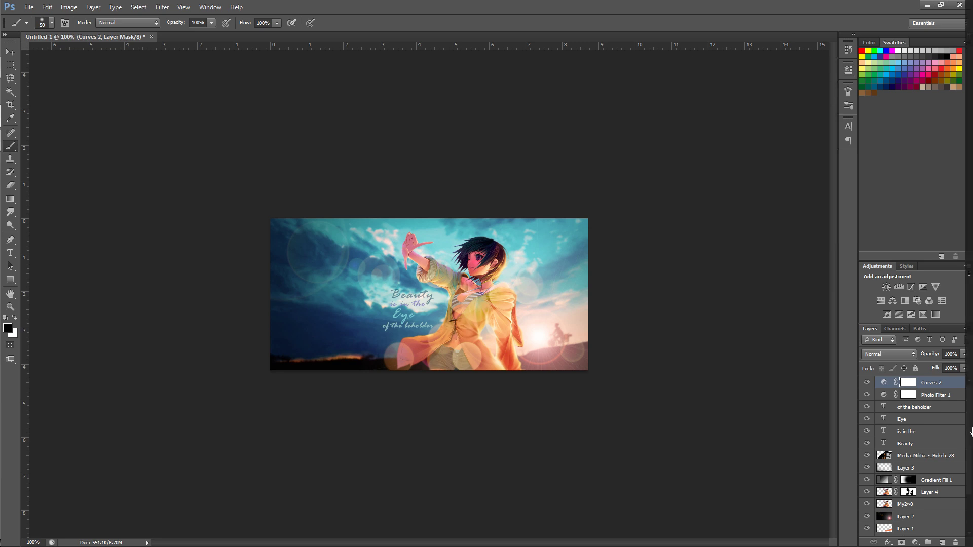
- Add a Gradient Map adjustment layer above Curves 2 using the current teal and black colours
{"action": "left_click", "coordinate": [934, 383]}
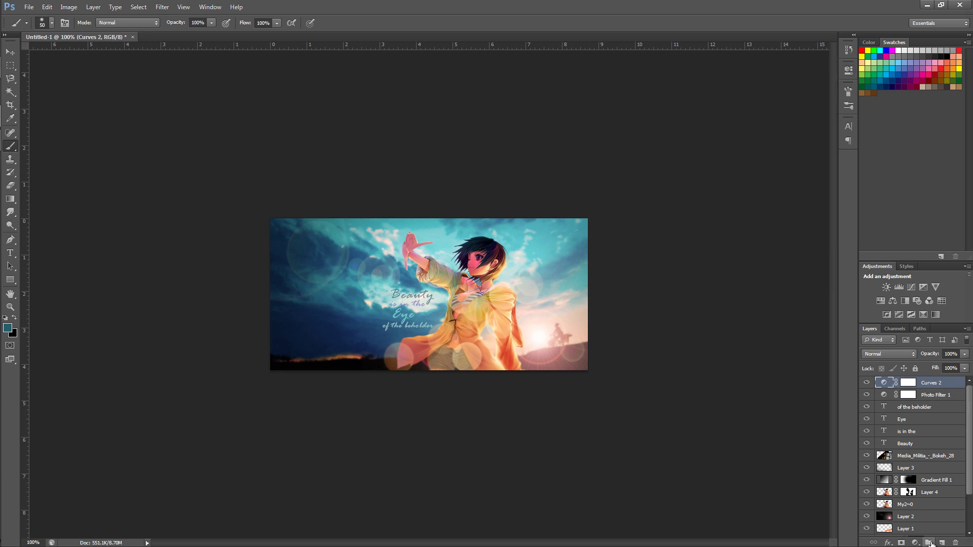
{"action": "left_click", "coordinate": [915, 542]}
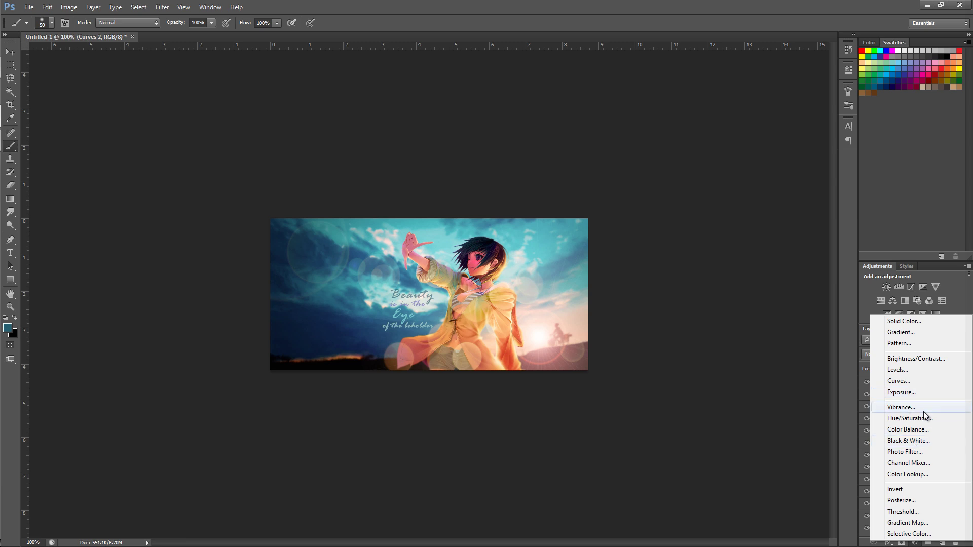
{"action": "left_click", "coordinate": [953, 284]}
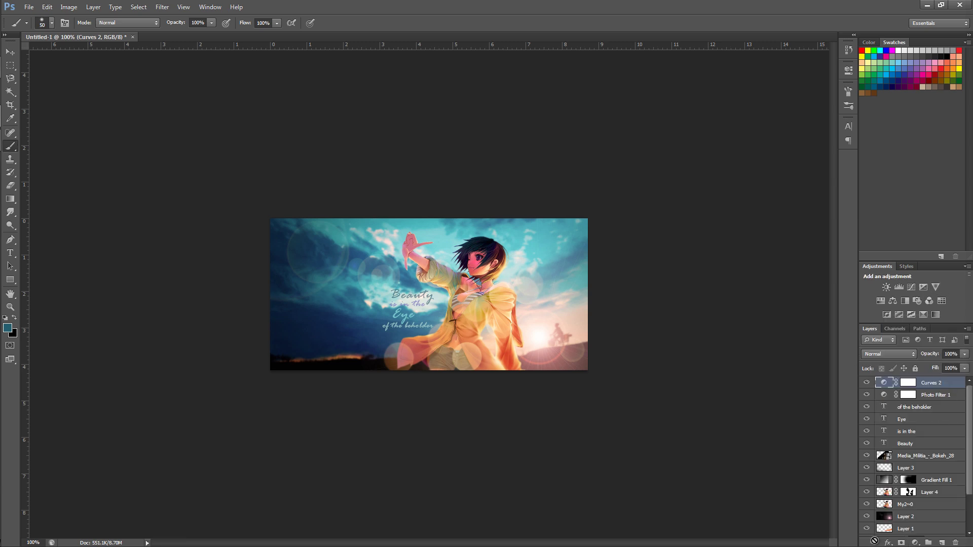
{"action": "left_click", "coordinate": [918, 543]}
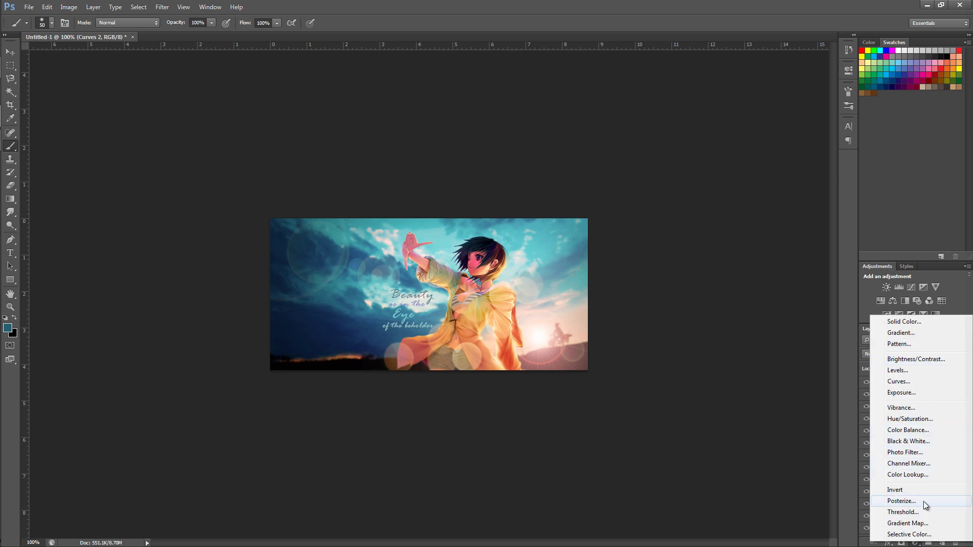
{"action": "left_click", "coordinate": [918, 524]}
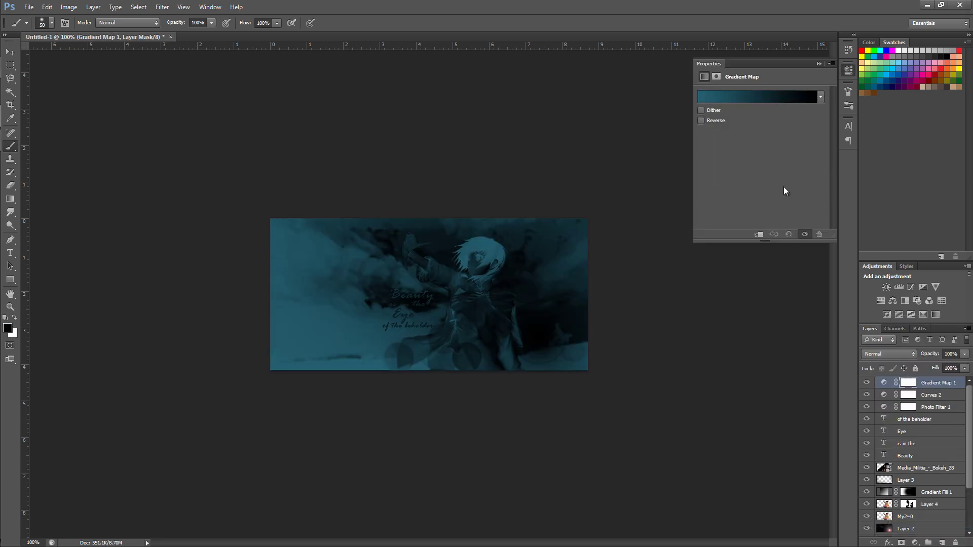
- Delete the Gradient Map 1 adjustment layer and close the adjustment settings
{"action": "left_click", "coordinate": [820, 234]}
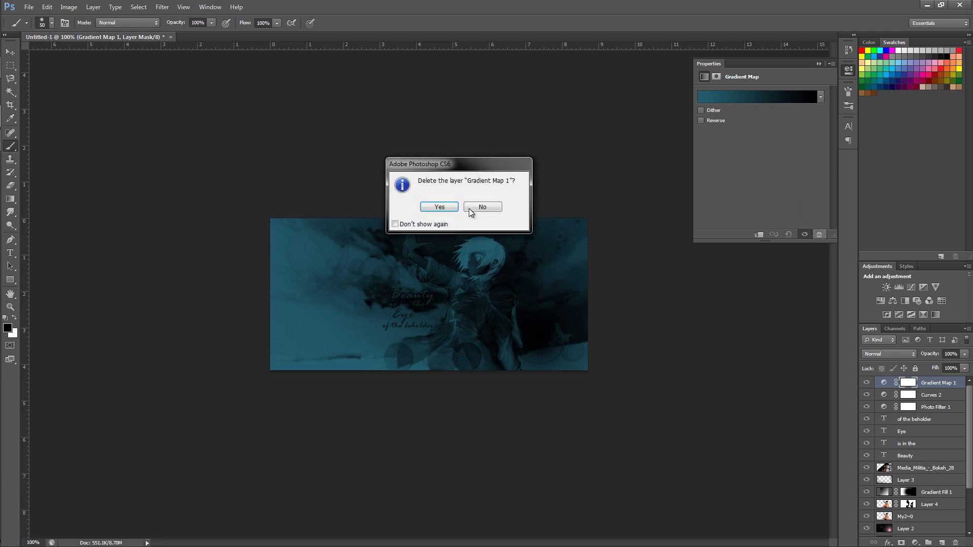
{"action": "left_click", "coordinate": [484, 209]}
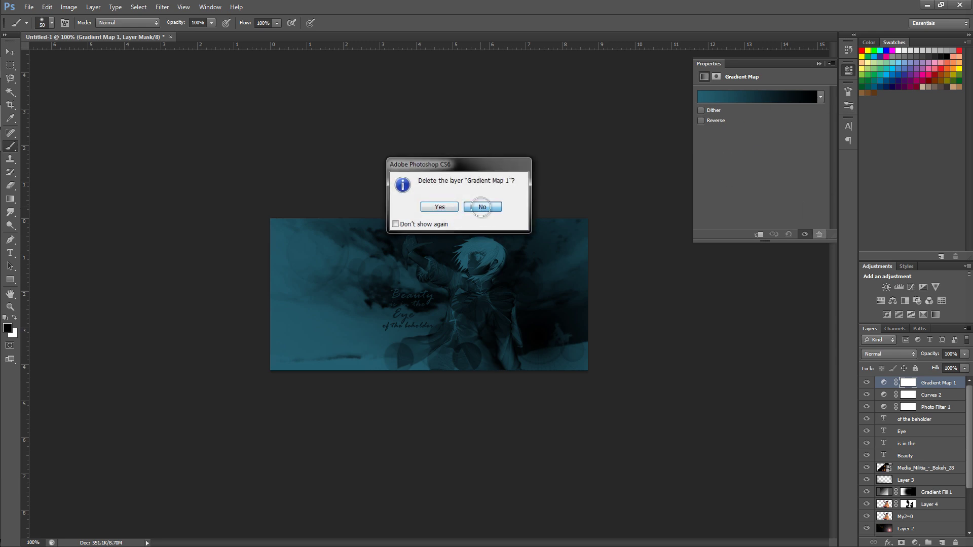
{"action": "left_click", "coordinate": [817, 234]}
{"action": "left_click", "coordinate": [439, 208]}
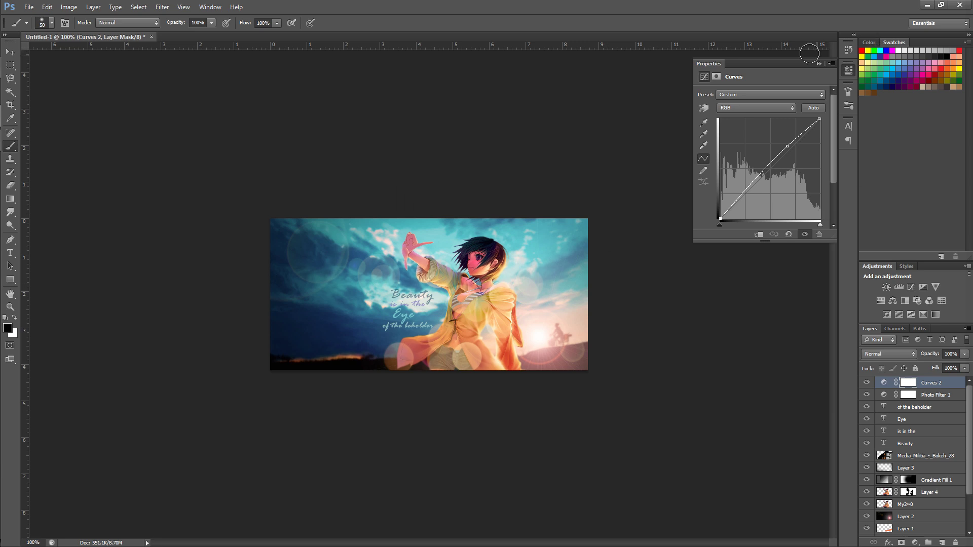
{"action": "left_click", "coordinate": [818, 64]}
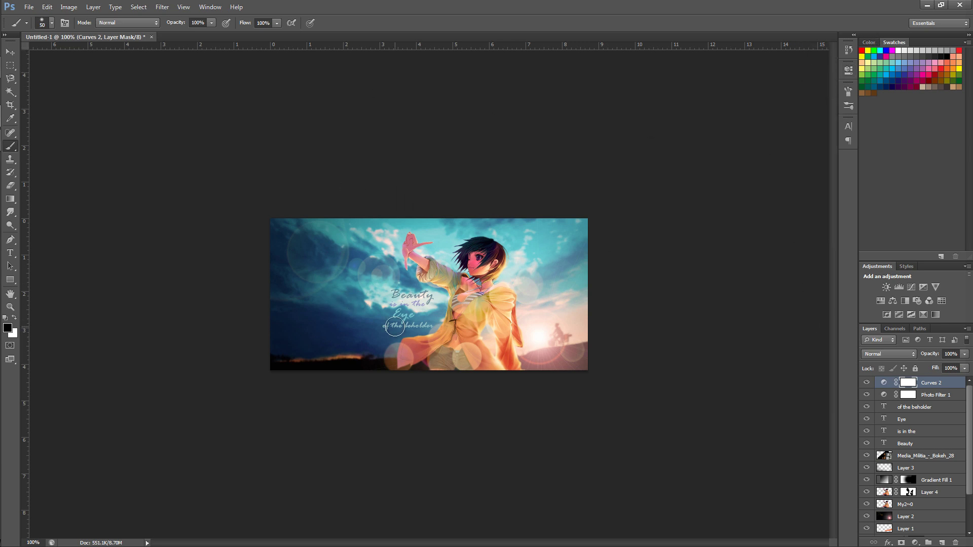
{"action": "key", "text": "ctrl+plus"}
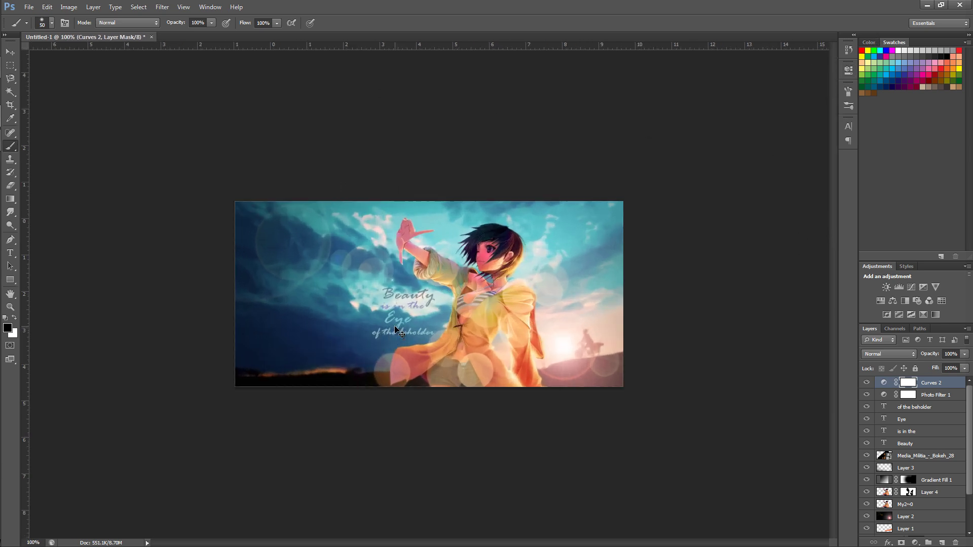
{"action": "key", "text": "ctrl+minus"}
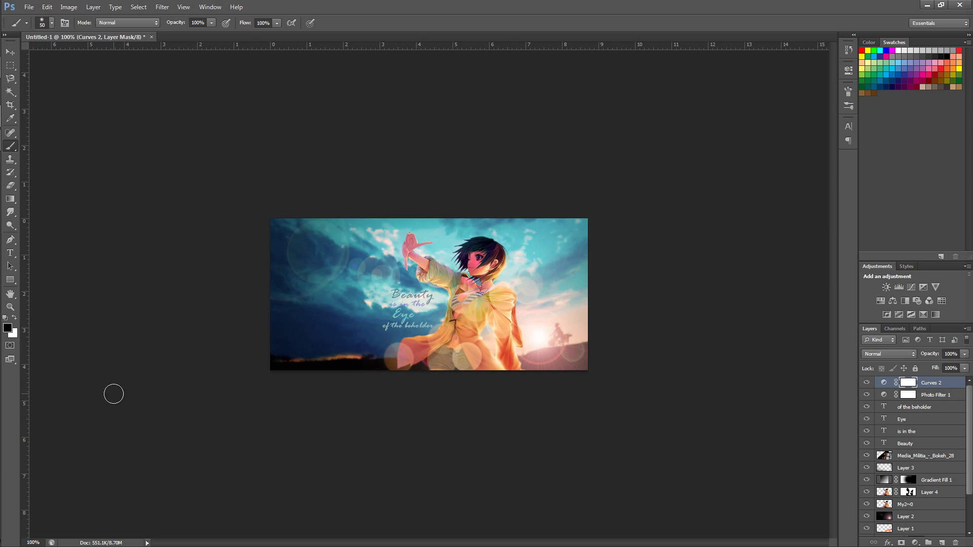
{"action": "left_click", "coordinate": [7, 328]}
{"action": "left_click_drag", "start_coordinate": [424, 384], "coordinate": [434, 404]}
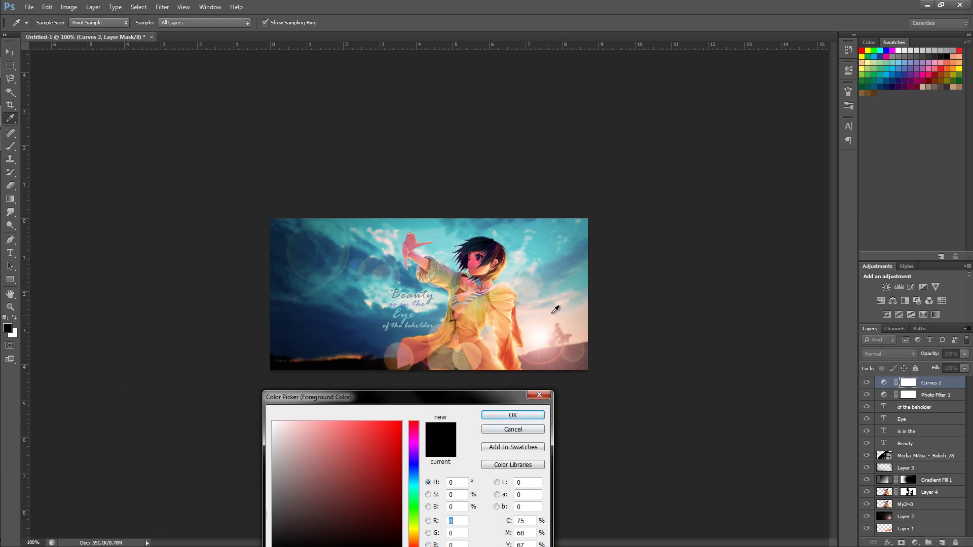
{"action": "left_click", "coordinate": [508, 343]}
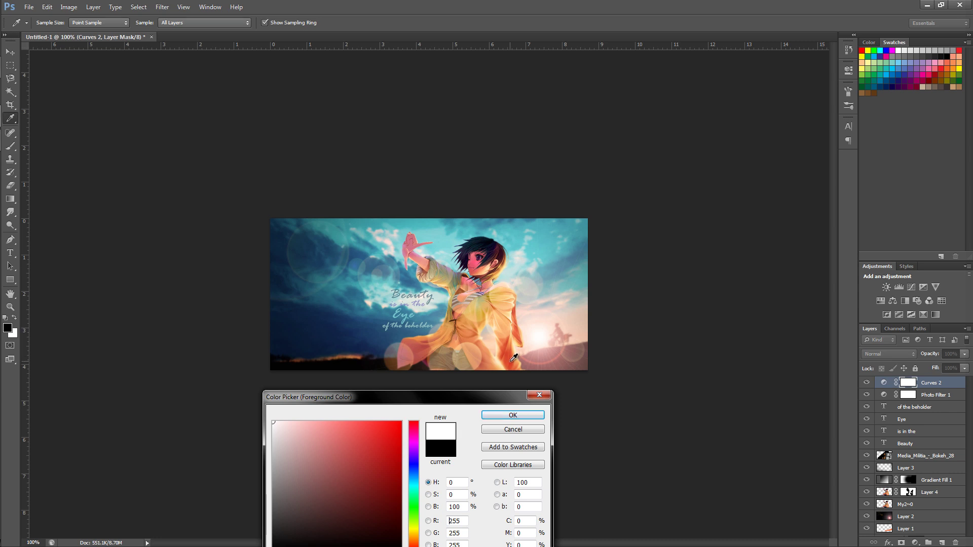
{"action": "left_click", "coordinate": [539, 395]}
{"action": "key", "text": "b"}
{"action": "scroll", "coordinate": [884, 433], "scroll_direction": "down", "scroll_amount": 2}
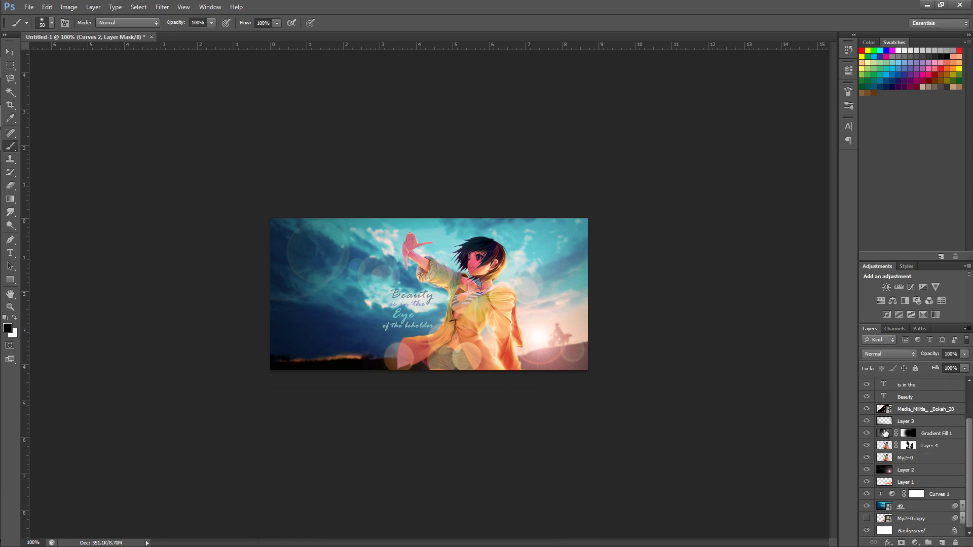
{"action": "scroll", "coordinate": [884, 433], "scroll_direction": "up", "scroll_amount": 2}
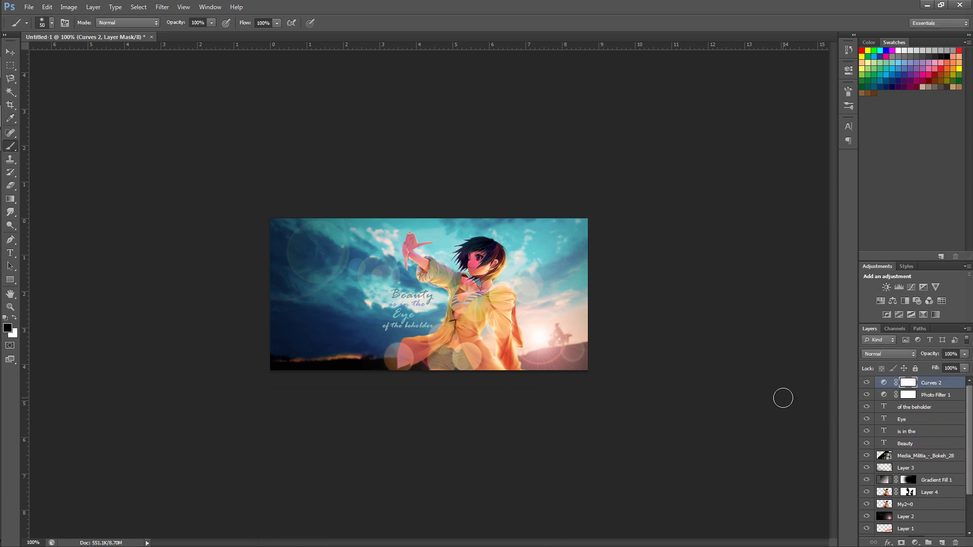
- Select the My2~0 figure layer, sample an orange-red (RGB 219, 78, 45) from the coat, and swap the foreground and background colours
{"action": "key", "text": "ctrl+plus"}
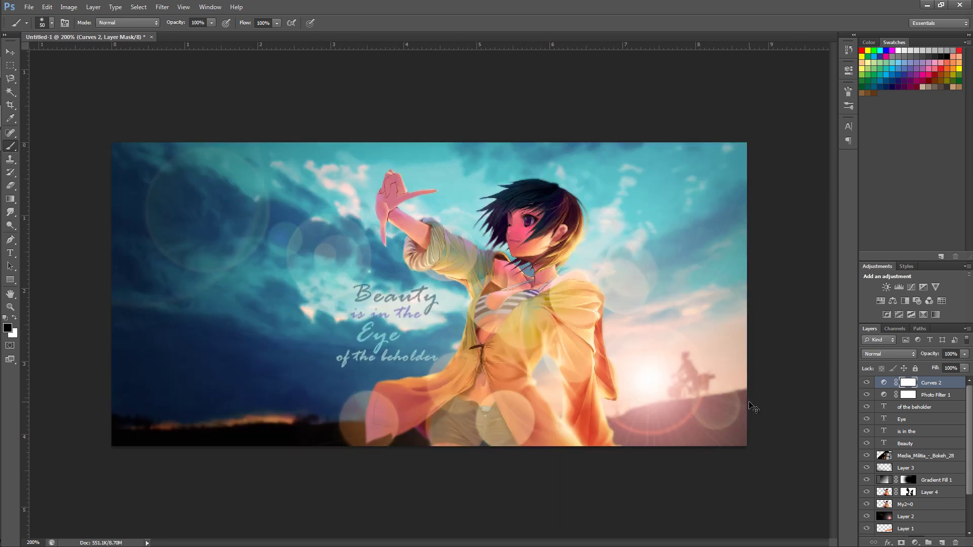
{"action": "key", "text": "ctrl+minus"}
{"action": "key", "text": "ctrl+plus"}
{"action": "left_click", "coordinate": [938, 506]}
{"action": "left_click", "coordinate": [5, 317]}
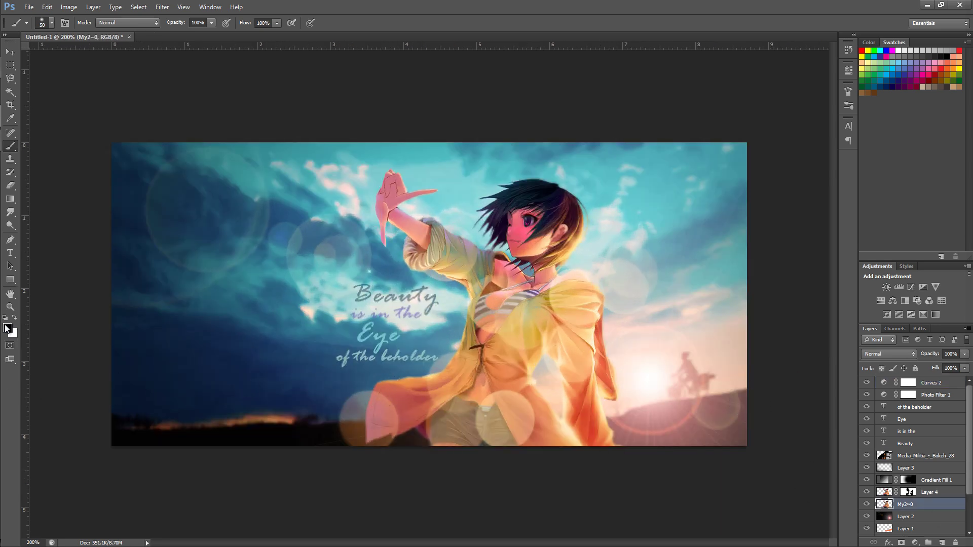
{"action": "left_click", "coordinate": [8, 327]}
{"action": "left_click", "coordinate": [589, 423]}
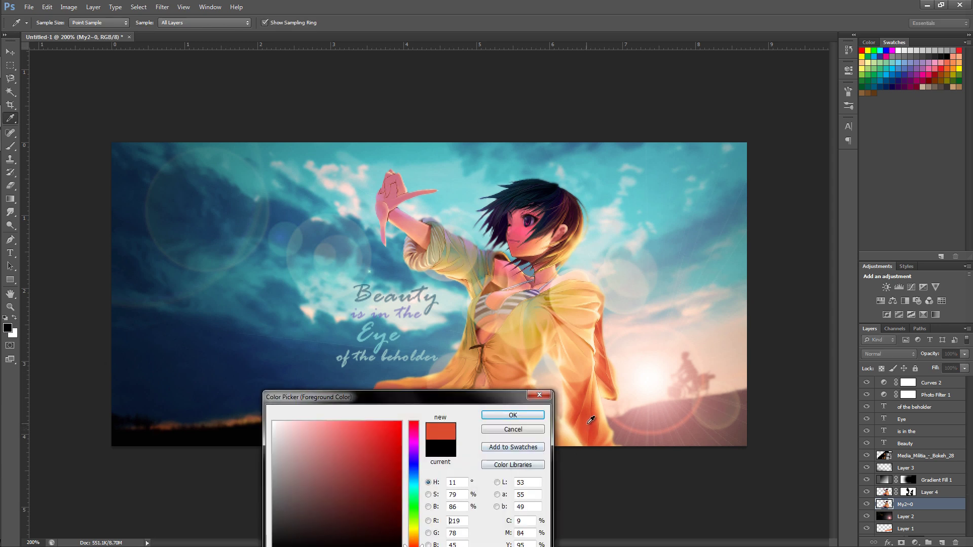
{"action": "left_click", "coordinate": [513, 415]}
{"action": "key", "text": "b"}
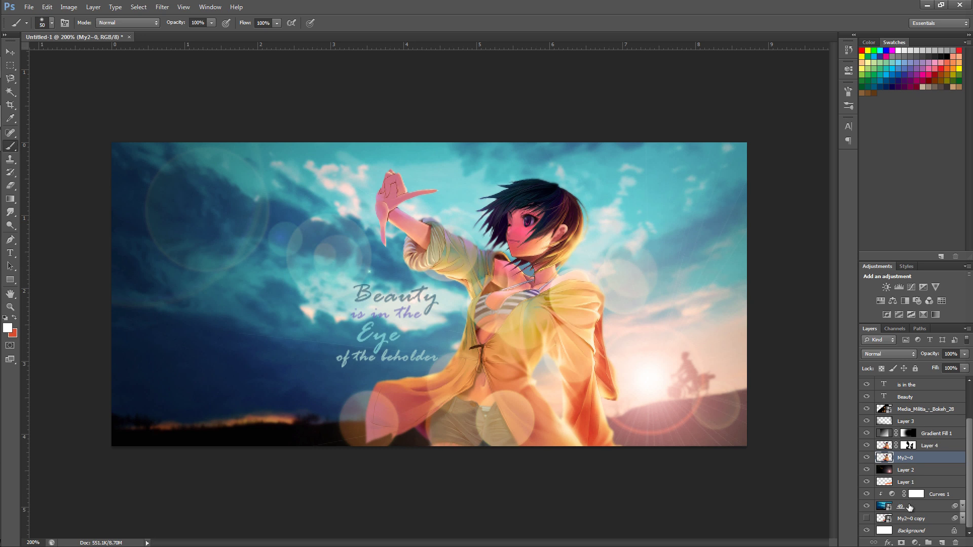
- Select layer 49, sample a light teal (RGB 129, 211, 214) from the sky, and make it the background colour
{"action": "left_click", "coordinate": [902, 505]}
{"action": "left_click", "coordinate": [9, 329]}
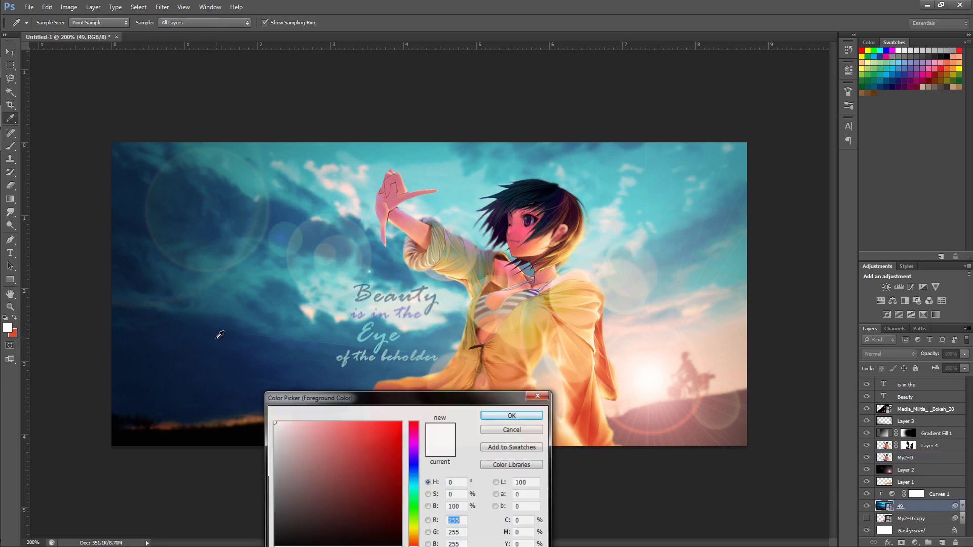
{"action": "mouse_move", "coordinate": [413, 174]}
{"action": "left_mouse_down"}
{"action": "mouse_move", "coordinate": [428, 176]}
{"action": "mouse_move", "coordinate": [395, 165]}
{"action": "mouse_move", "coordinate": [430, 177]}
{"action": "left_mouse_up"}
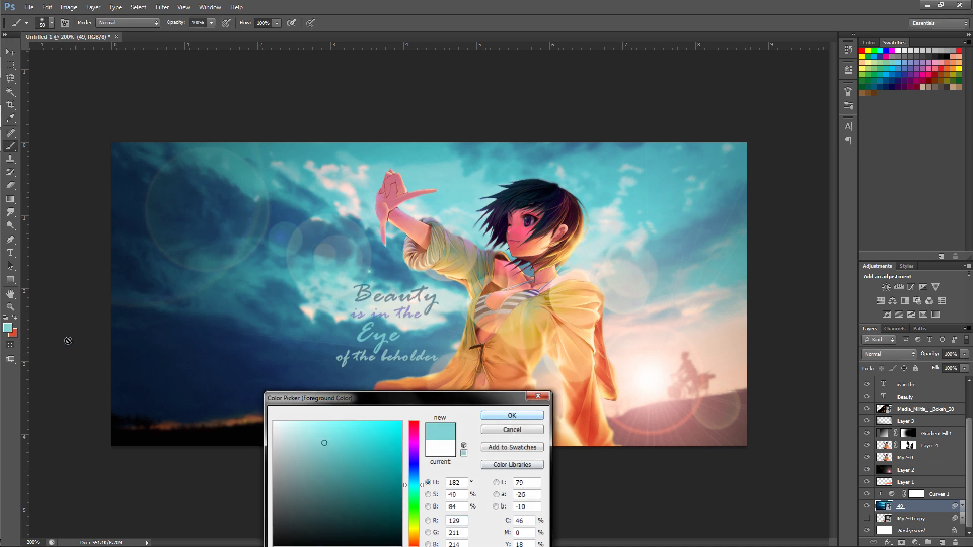
{"action": "left_click", "coordinate": [513, 416]}
{"action": "left_click", "coordinate": [15, 318]}
{"action": "left_click", "coordinate": [8, 328]}
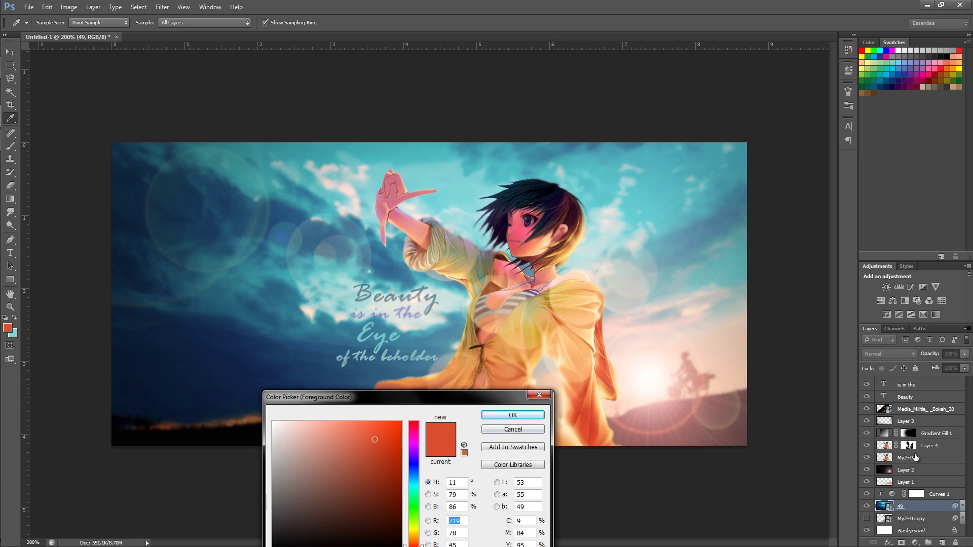
{"action": "left_click", "coordinate": [513, 429]}
{"action": "key", "text": "b"}
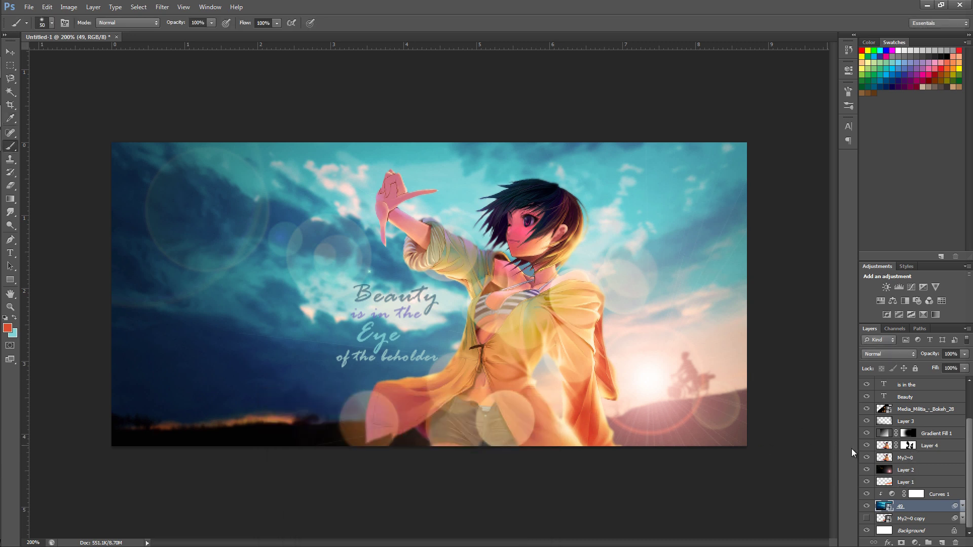
- Select the My2~0 figure layer and sample a light orange (hue 27, saturation 53, brightness 98) from the coat as the foreground colour
{"action": "left_click", "coordinate": [889, 457]}
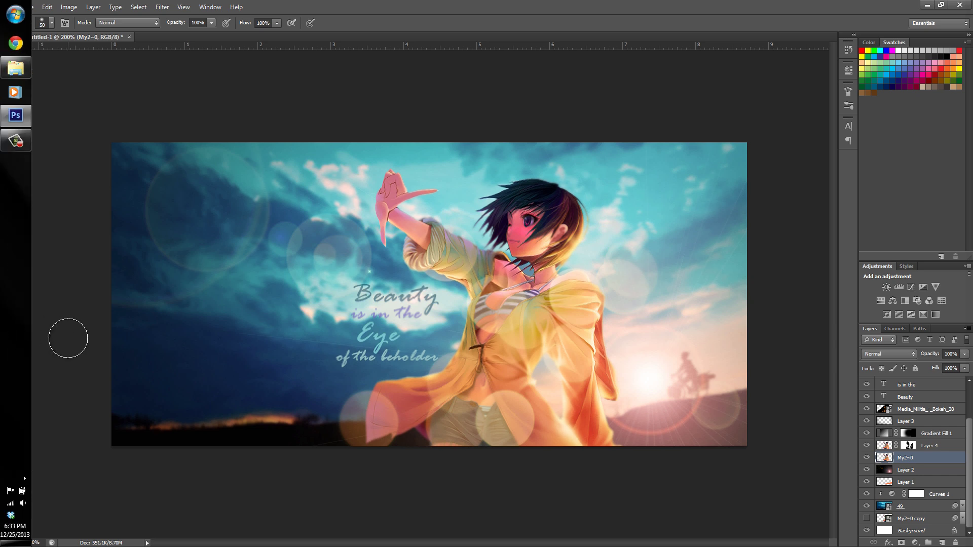
{"action": "left_click", "coordinate": [8, 328]}
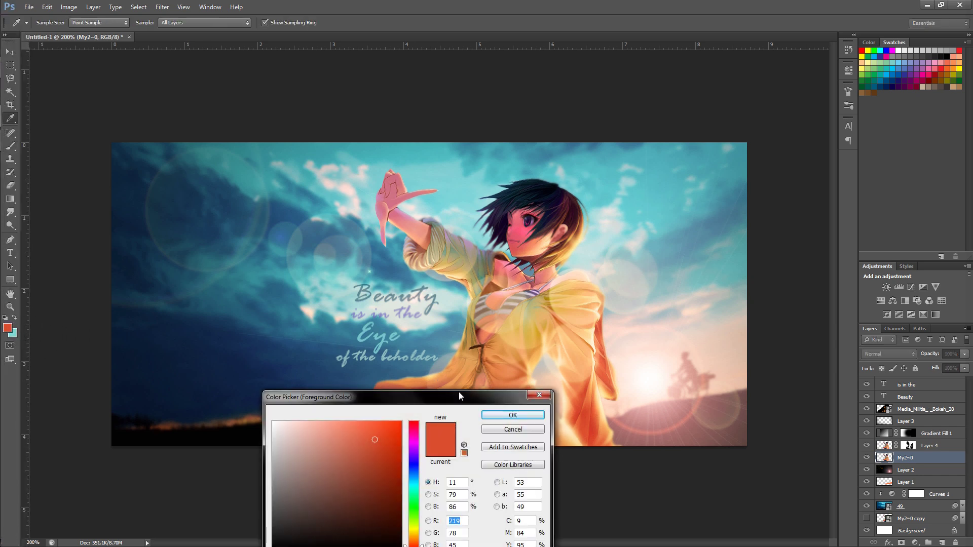
{"action": "left_click_drag", "start_coordinate": [458, 397], "coordinate": [432, 411]}
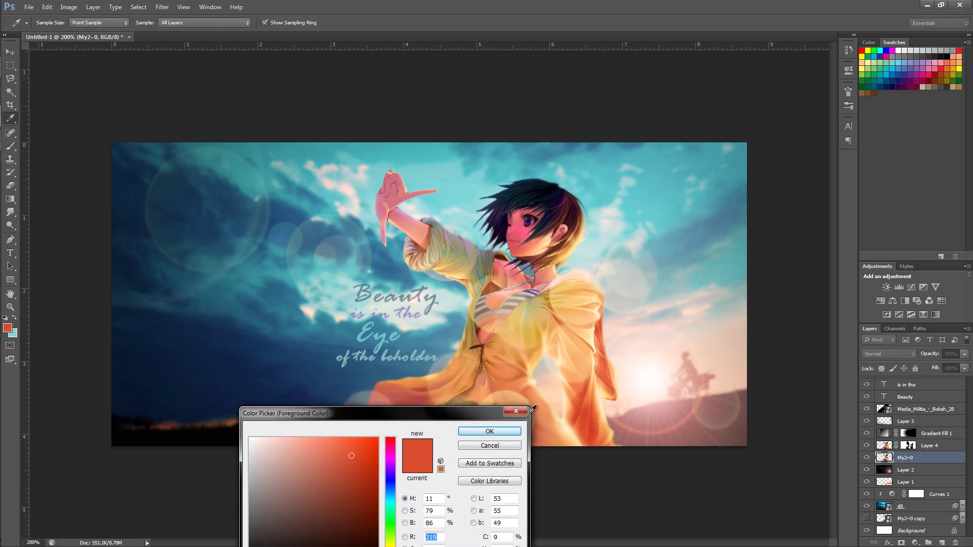
{"action": "left_click", "coordinate": [587, 370]}
{"action": "left_click", "coordinate": [564, 386]}
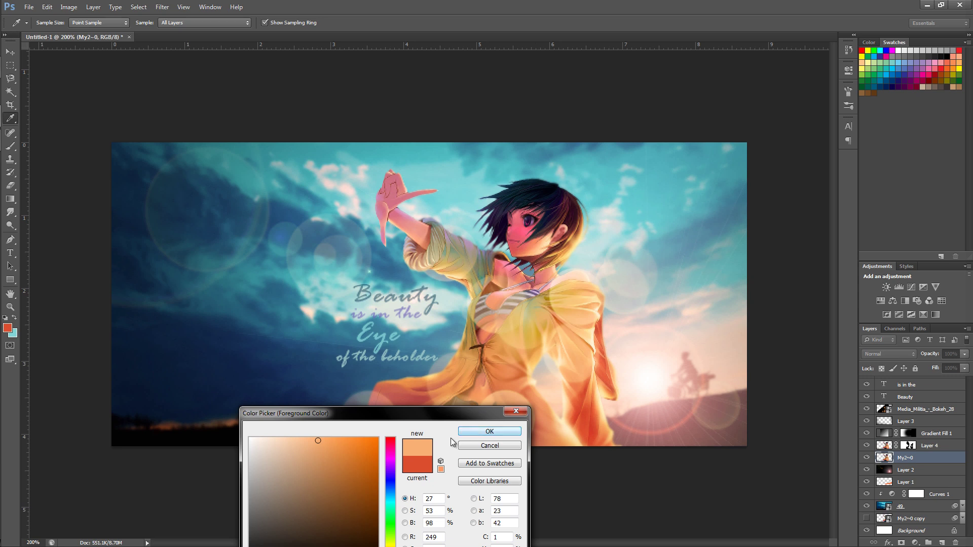
{"action": "left_click", "coordinate": [489, 431]}
{"action": "key", "text": "x"}
{"action": "key", "text": "x"}
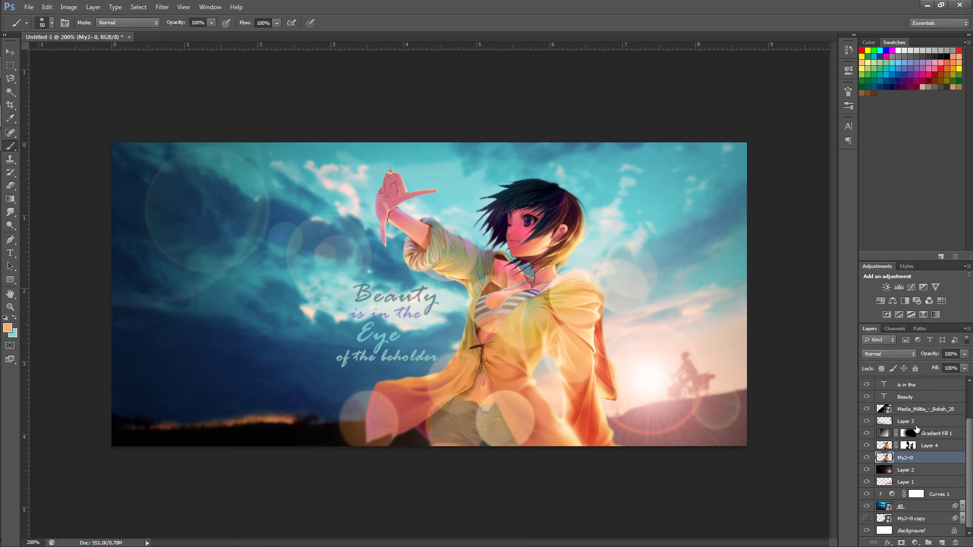
{"action": "scroll", "coordinate": [912, 456], "scroll_direction": "up", "scroll_amount": 3}
{"action": "left_click", "coordinate": [908, 383]}
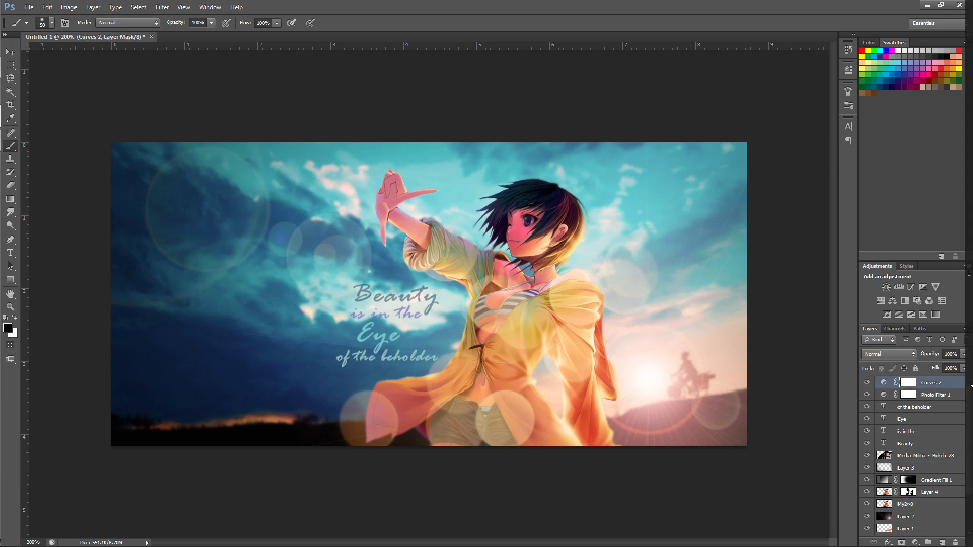
{"action": "left_click", "coordinate": [935, 406]}
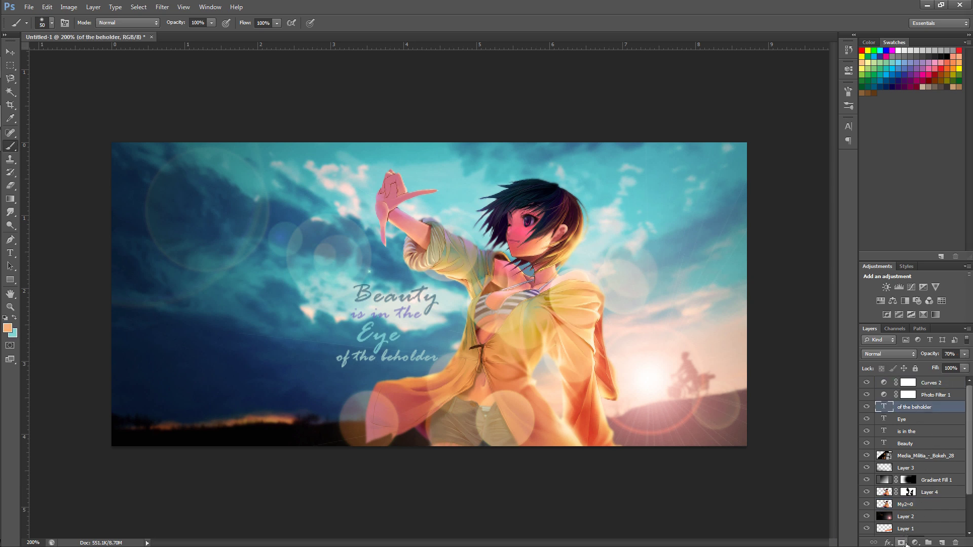
{"action": "left_click", "coordinate": [915, 542]}
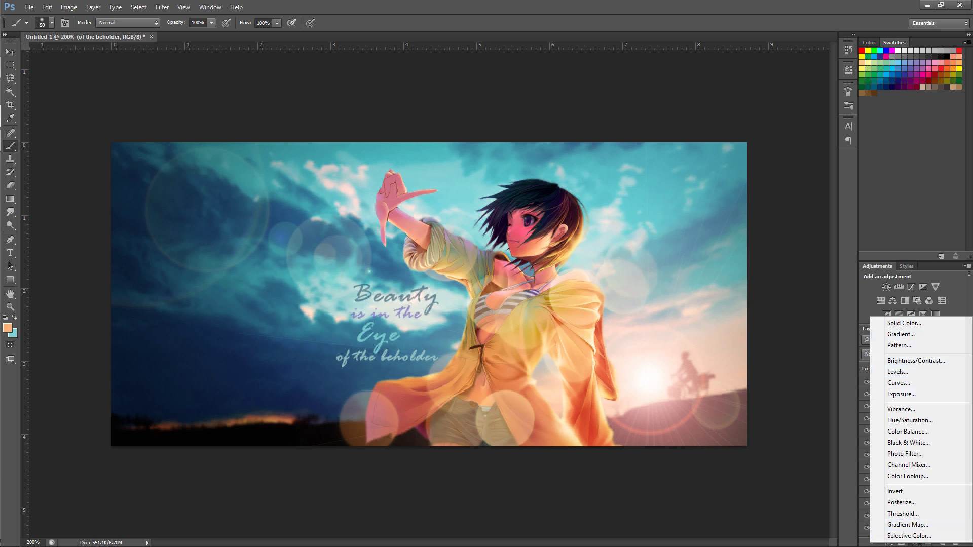
{"action": "left_click", "coordinate": [842, 455]}
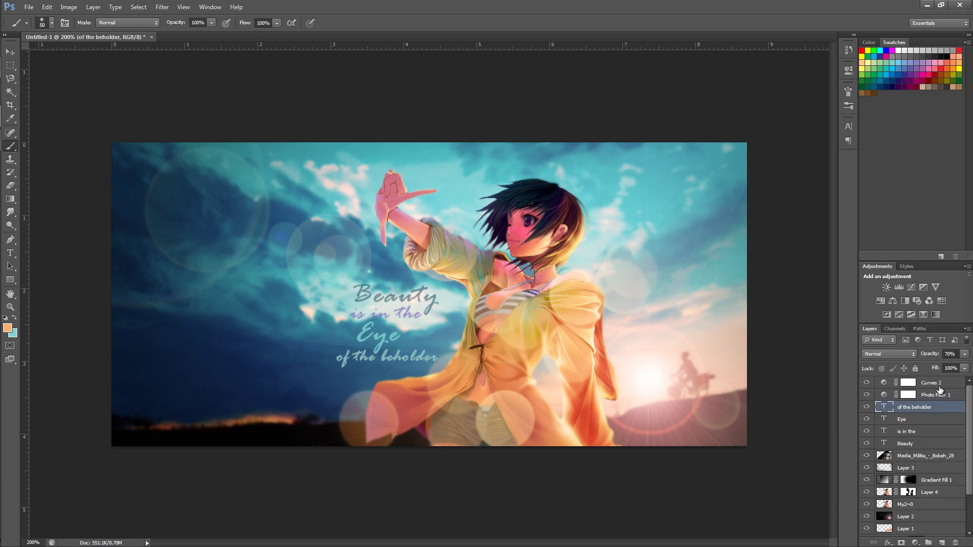
- Add an orange-to-teal Gradient Map adjustment layer above Curves 2
{"action": "left_click", "coordinate": [939, 390]}
{"action": "left_click", "coordinate": [914, 542]}
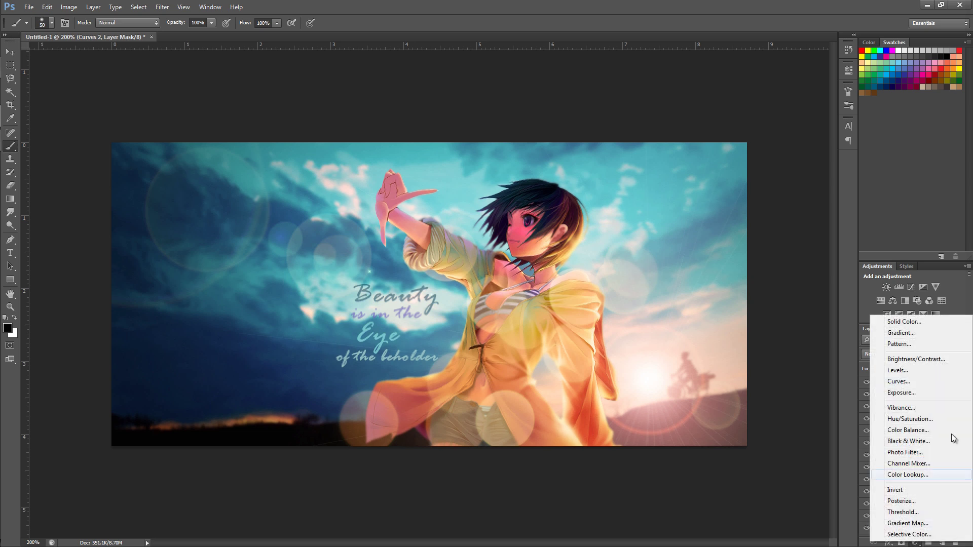
{"action": "left_click", "coordinate": [912, 524]}
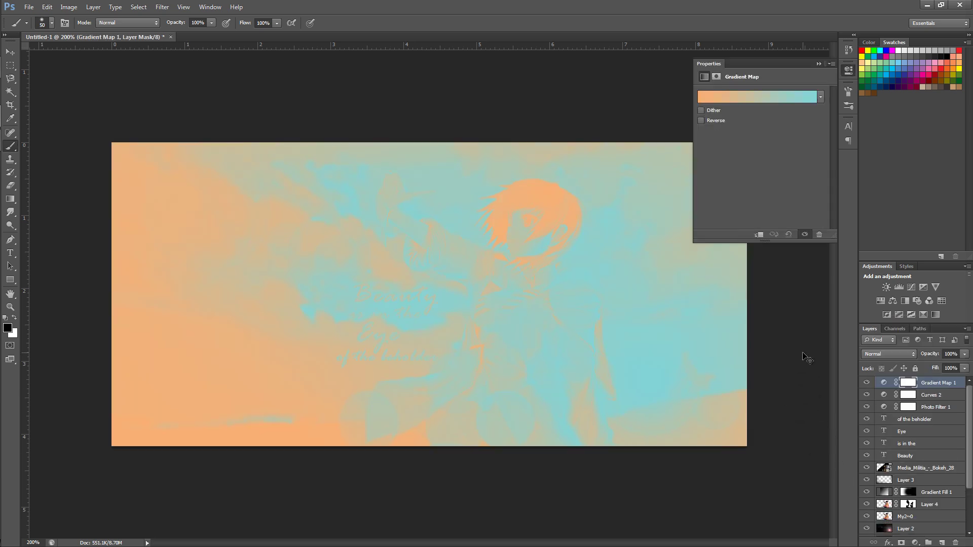
{"action": "key", "text": "ctrl+minus"}
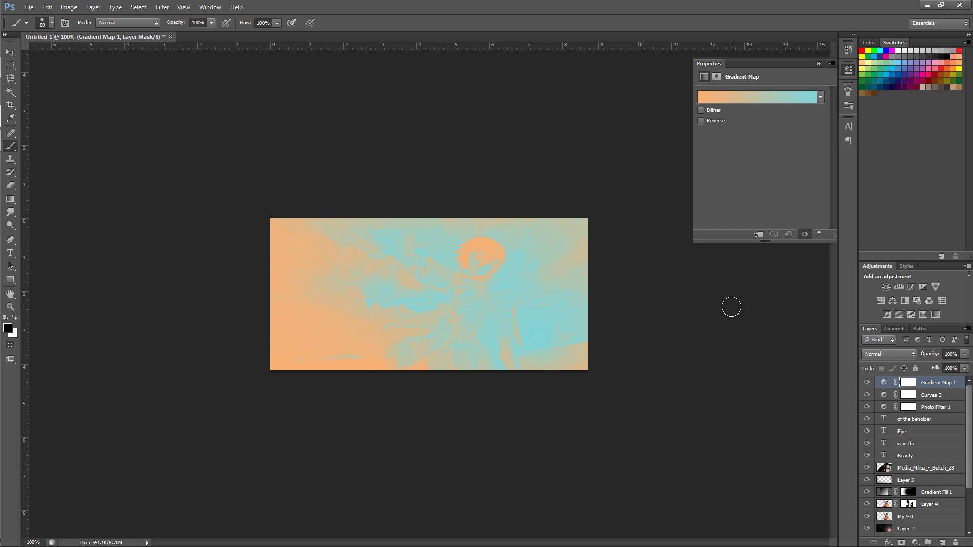
- Reverse the Gradient Map 1 gradient and lower the layer's opacity to 8%
{"action": "left_click", "coordinate": [714, 119]}
{"action": "left_click", "coordinate": [818, 64]}
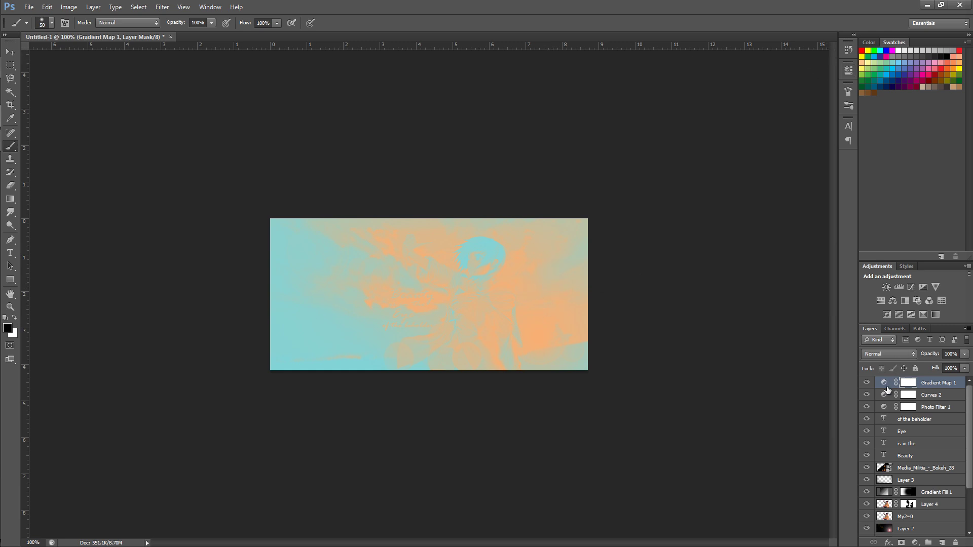
{"action": "left_click_drag", "start_coordinate": [929, 354], "coordinate": [886, 361]}
- Try the Lighten blend mode on Gradient Map 1, then set it to Overlay at 28% opacity
{"action": "left_click", "coordinate": [889, 354]}
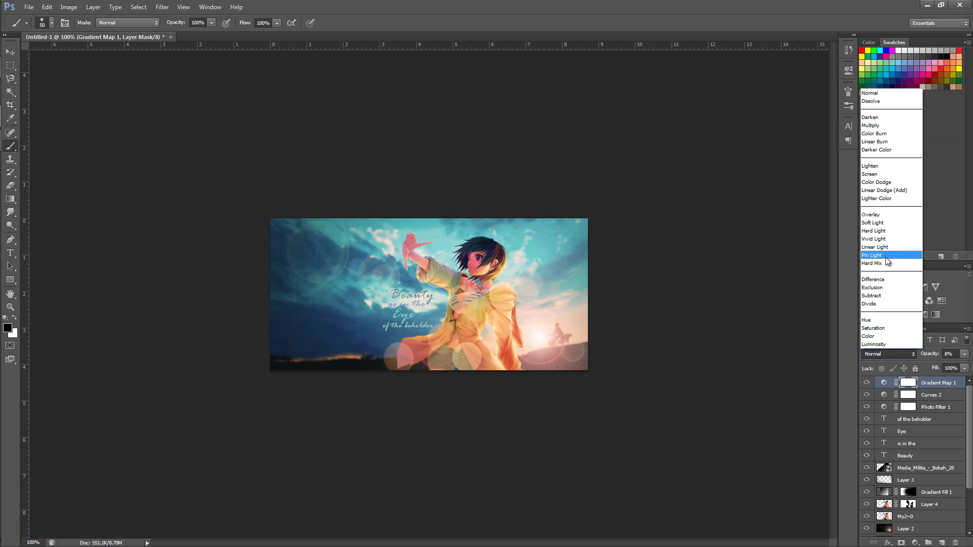
{"action": "left_click", "coordinate": [878, 166]}
{"action": "left_click", "coordinate": [903, 354]}
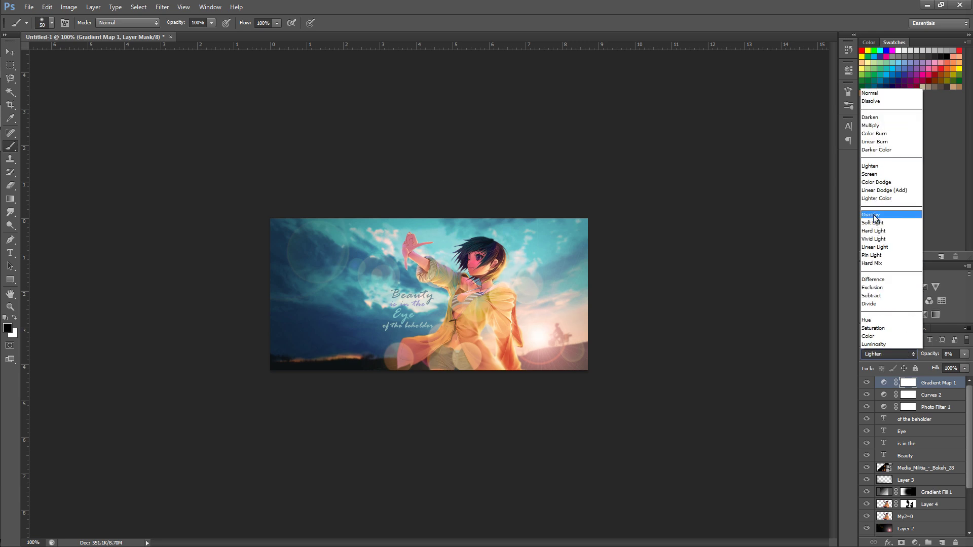
{"action": "left_click", "coordinate": [873, 214]}
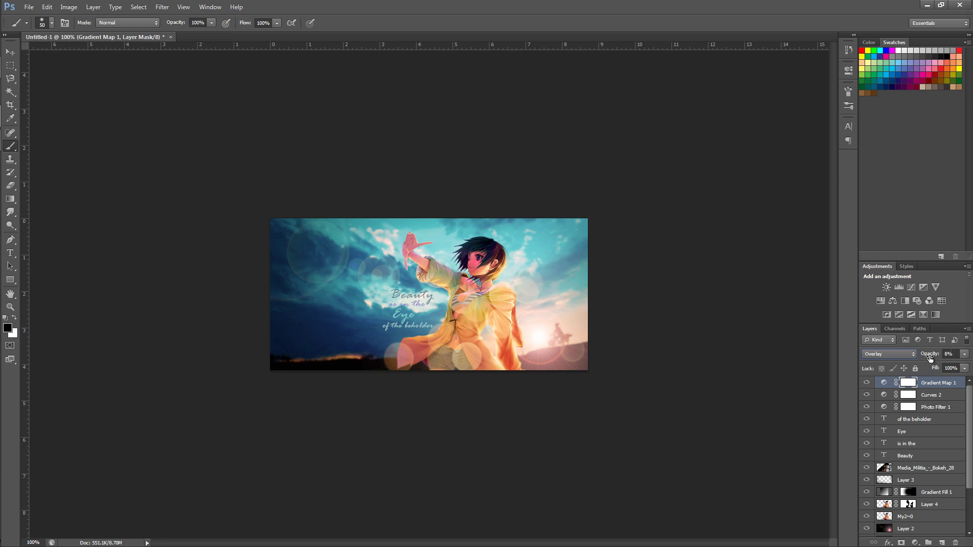
{"action": "mouse_move", "coordinate": [930, 354]}
{"action": "left_mouse_down"}
{"action": "mouse_move", "coordinate": [970, 357]}
{"action": "mouse_move", "coordinate": [915, 362]}
{"action": "mouse_move", "coordinate": [937, 360]}
{"action": "mouse_move", "coordinate": [927, 361]}
{"action": "left_mouse_up"}
- Compare the banner with and without the Gradient Map 1 adjustment by toggling its visibility
{"action": "left_click", "coordinate": [867, 382]}
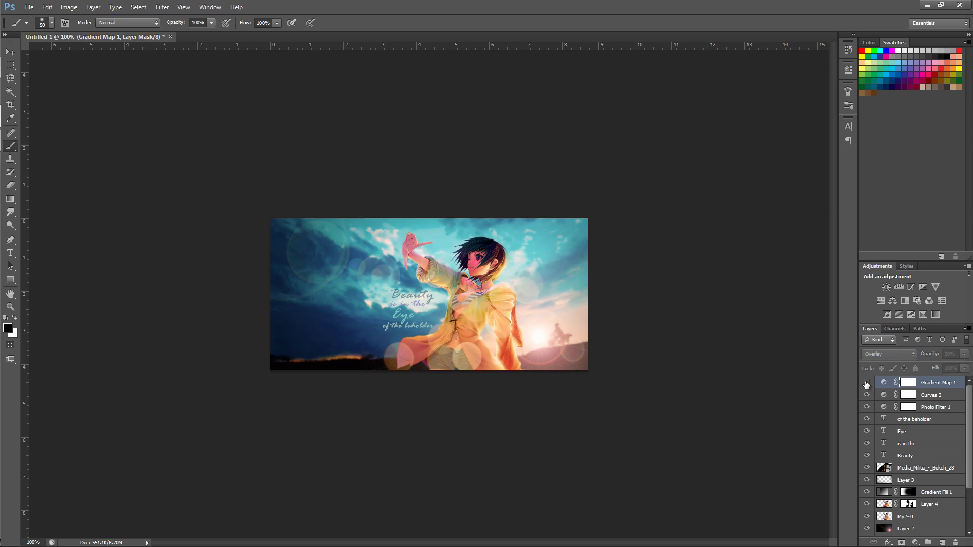
{"action": "left_click", "coordinate": [867, 383]}
{"action": "left_click", "coordinate": [866, 383]}
{"action": "left_click", "coordinate": [866, 383]}
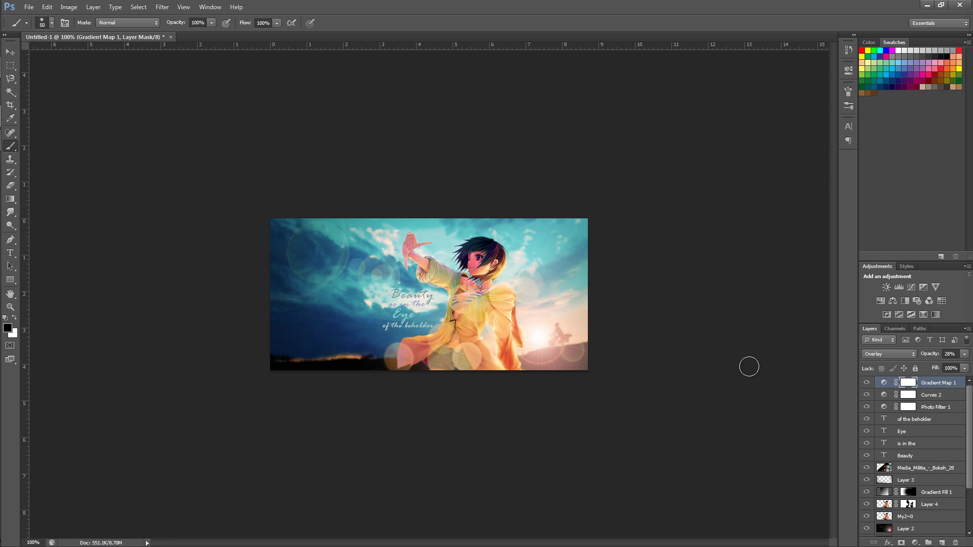
- View the banner in full screen mode, keeping the current Windows color scheme and suppressing further performance messages
{"action": "key", "text": "alt+f"}
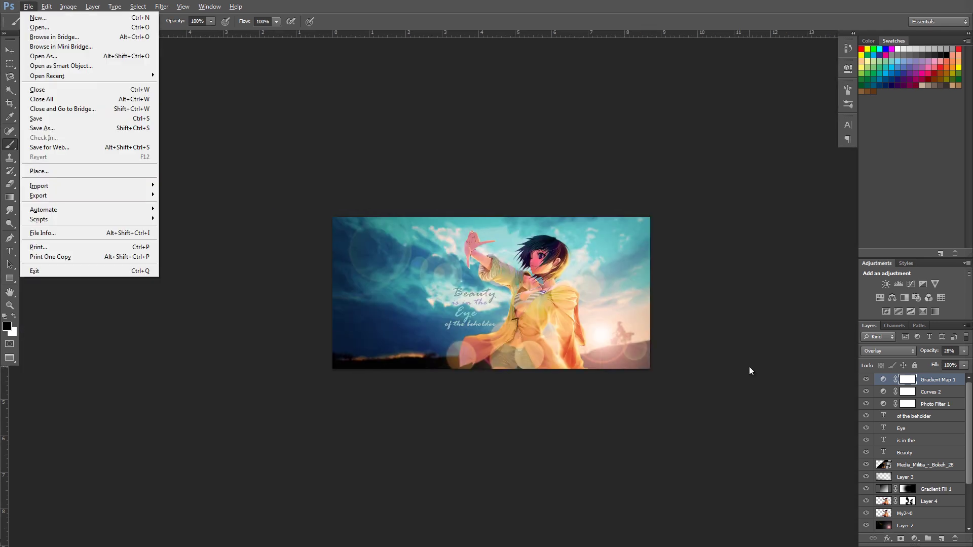
{"action": "left_click", "coordinate": [934, 379]}
{"action": "key", "text": "f"}
{"action": "key", "text": "f"}
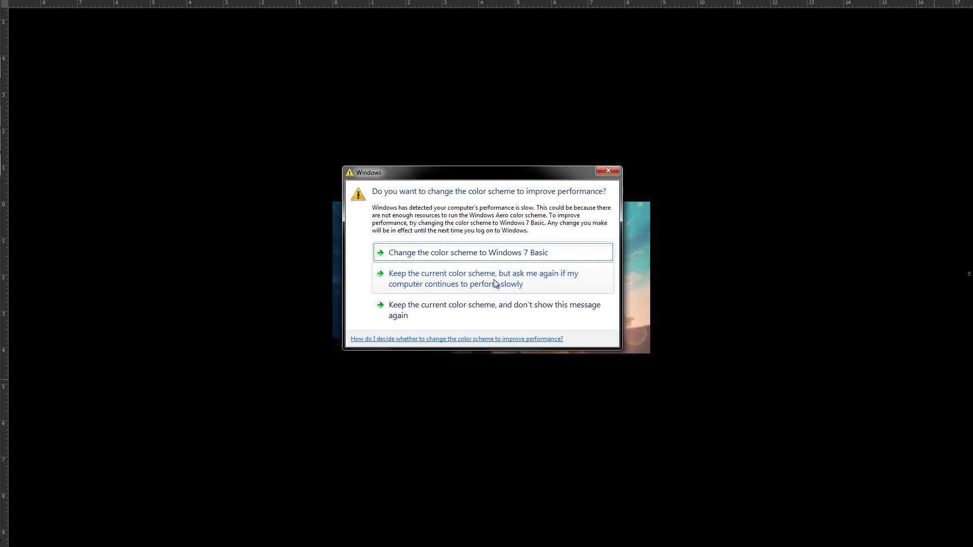
{"action": "left_click", "coordinate": [459, 304]}
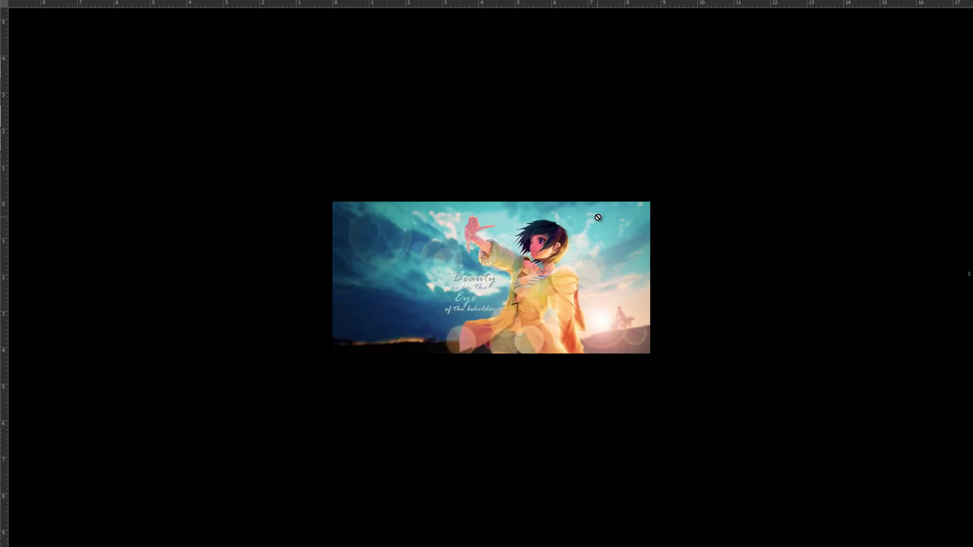